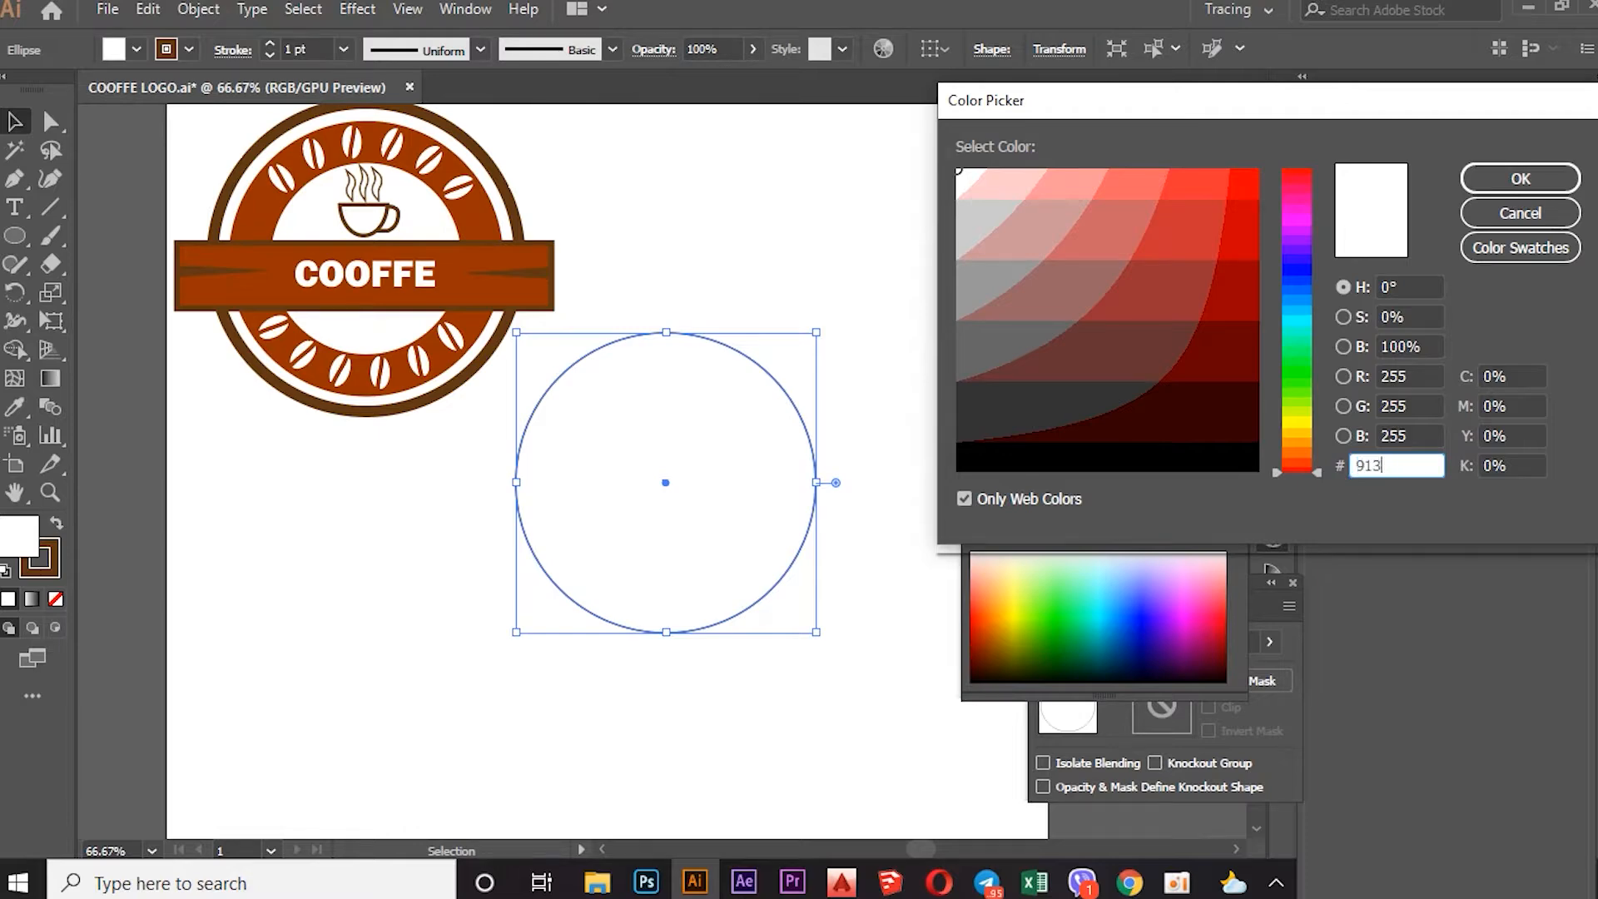
# Fill the circle with hex color 993300, remove its stroke, and move it slightly downward
pyautogui.write('13100')
pyautogui.click(1520, 178)
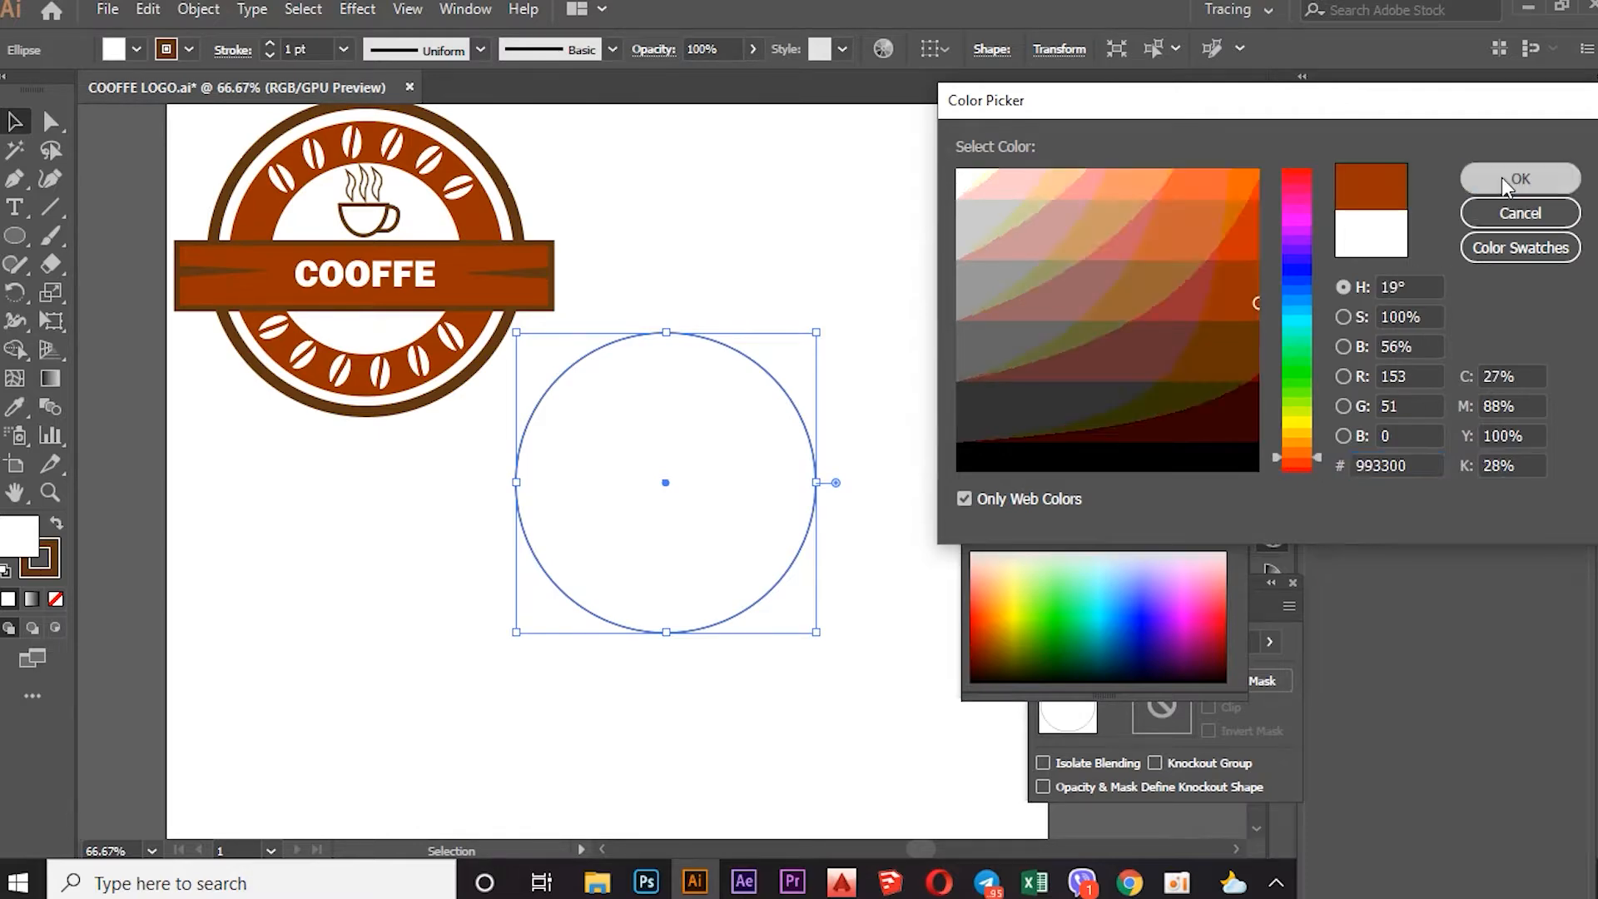
pyautogui.click(189, 48)
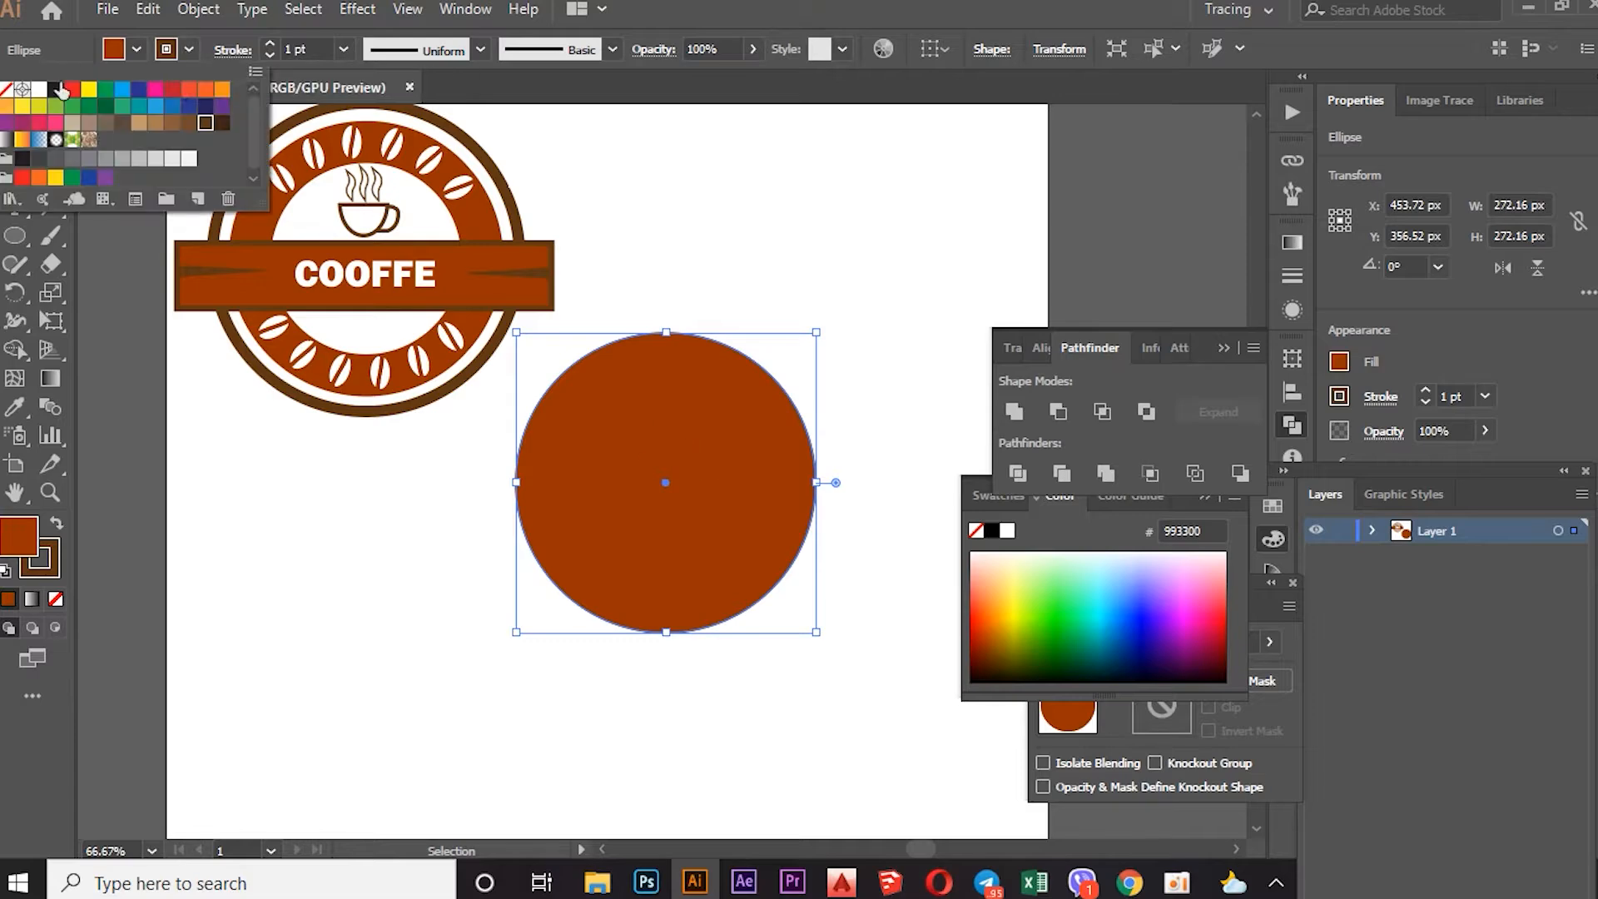
pyautogui.click(6, 89)
pyautogui.press('Escape')
pyautogui.moveTo(656, 427); pyautogui.dragTo(657, 481)
# Duplicate the brown circle in place and shrink the copy about its center to form a smaller concentric circle
pyautogui.click(148, 9)
pyautogui.click(198, 123)
pyautogui.click(148, 9)
pyautogui.click(249, 174)
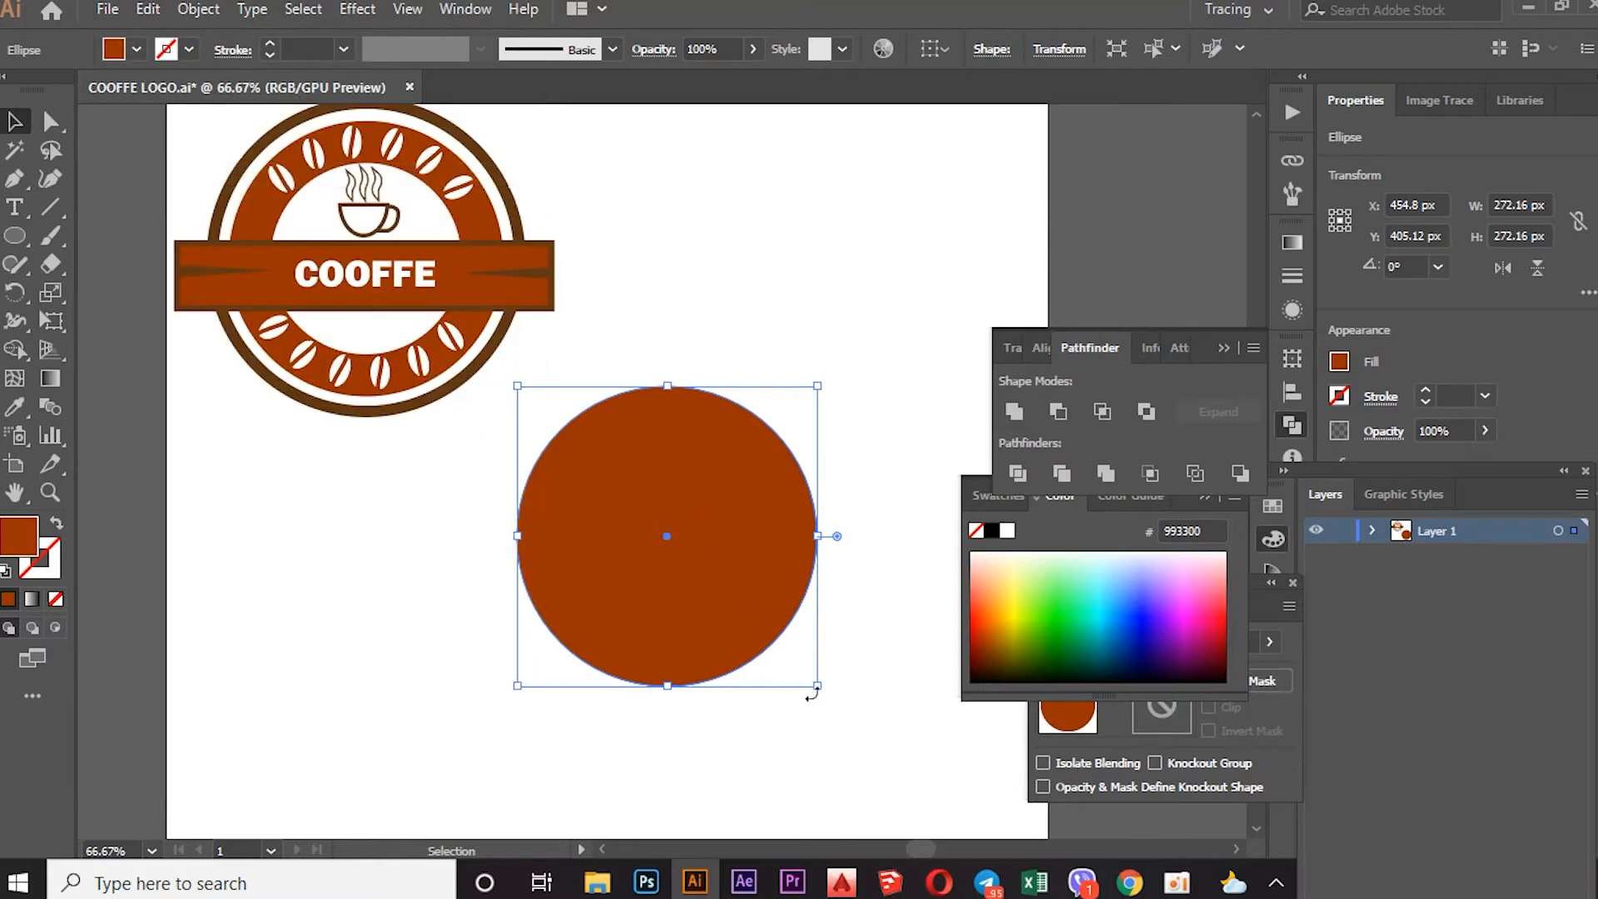
pyautogui.moveTo(816, 688); pyautogui.dragTo(778, 646)
# Subtract the smaller circle from the larger one to form a ring, and shift the ring slightly
pyautogui.moveTo(805, 381); pyautogui.dragTo(500, 710)
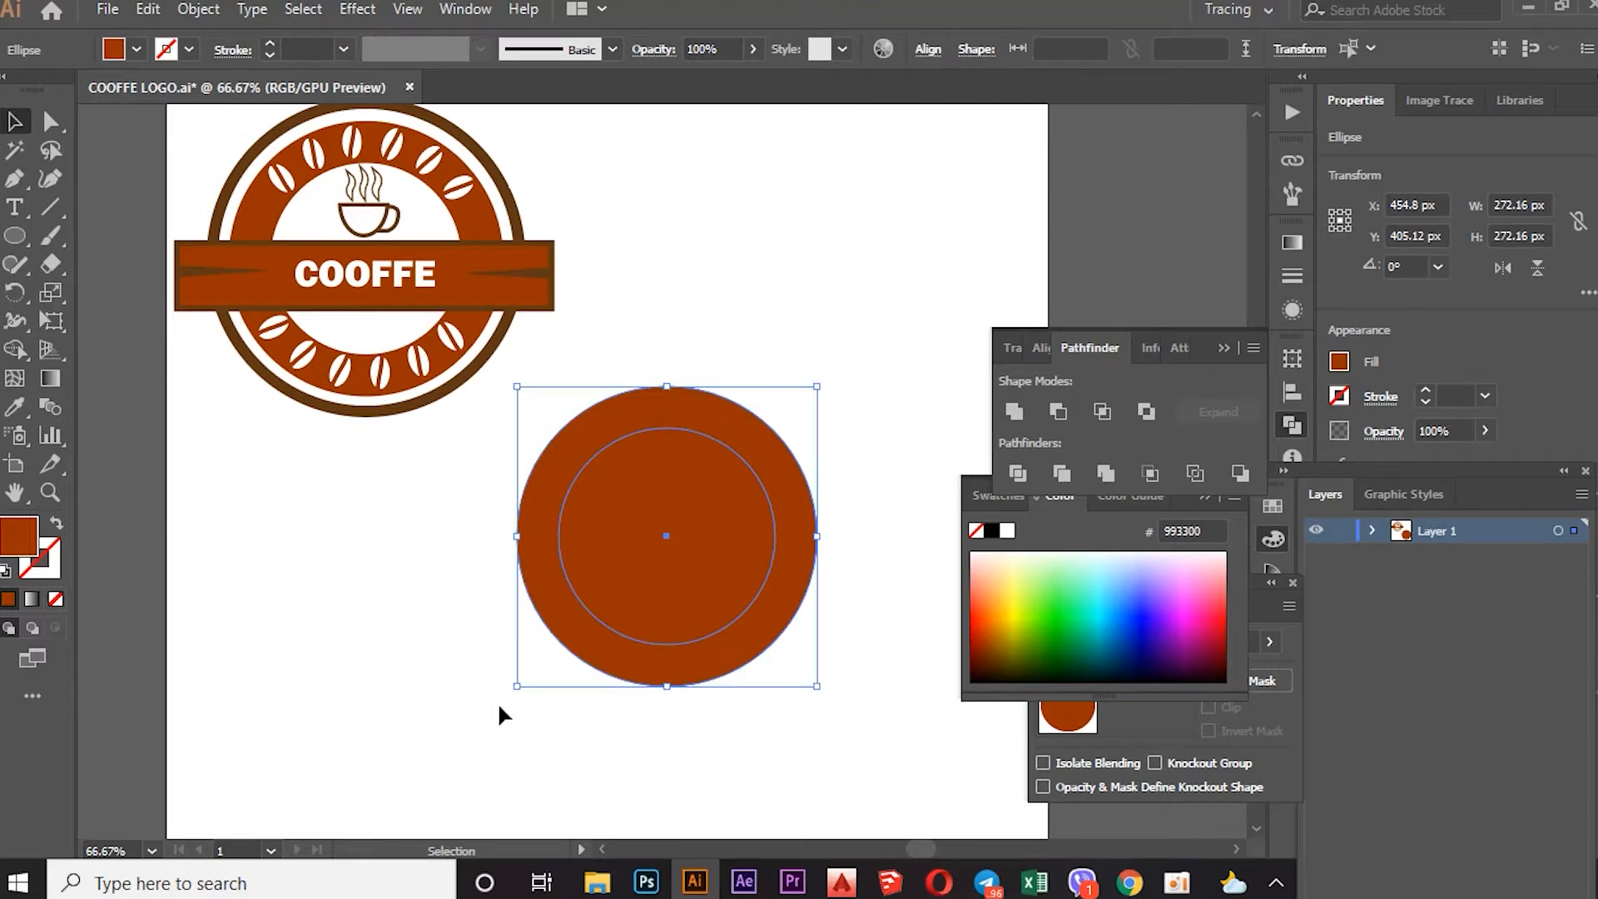
pyautogui.click(1058, 411)
pyautogui.moveTo(708, 430); pyautogui.dragTo(731, 409)
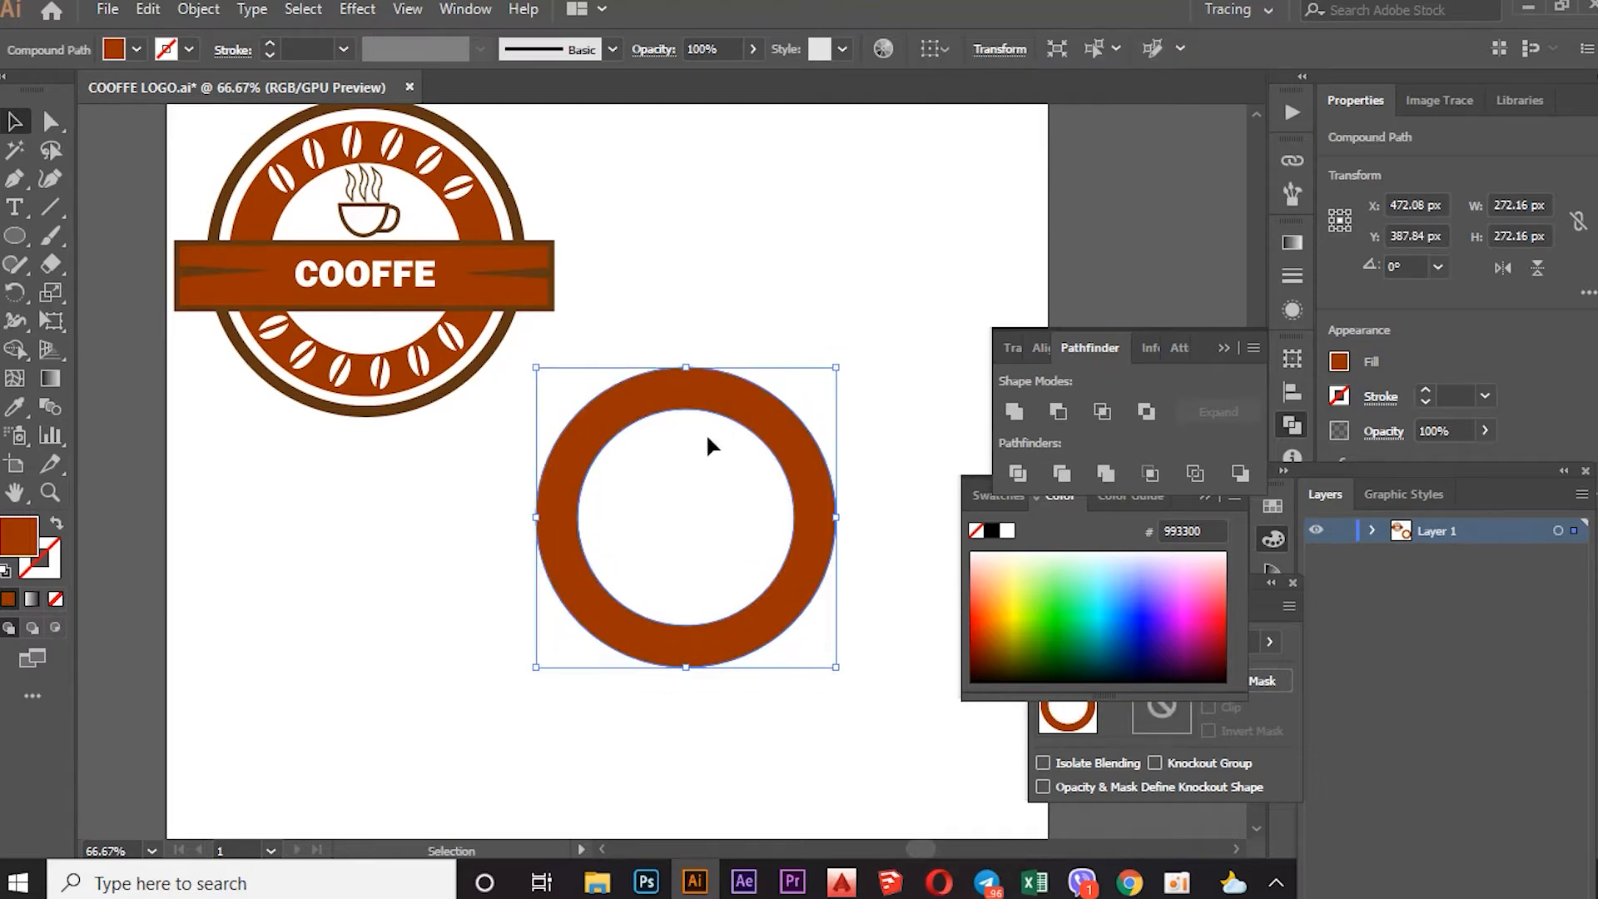
pyautogui.click(631, 552)
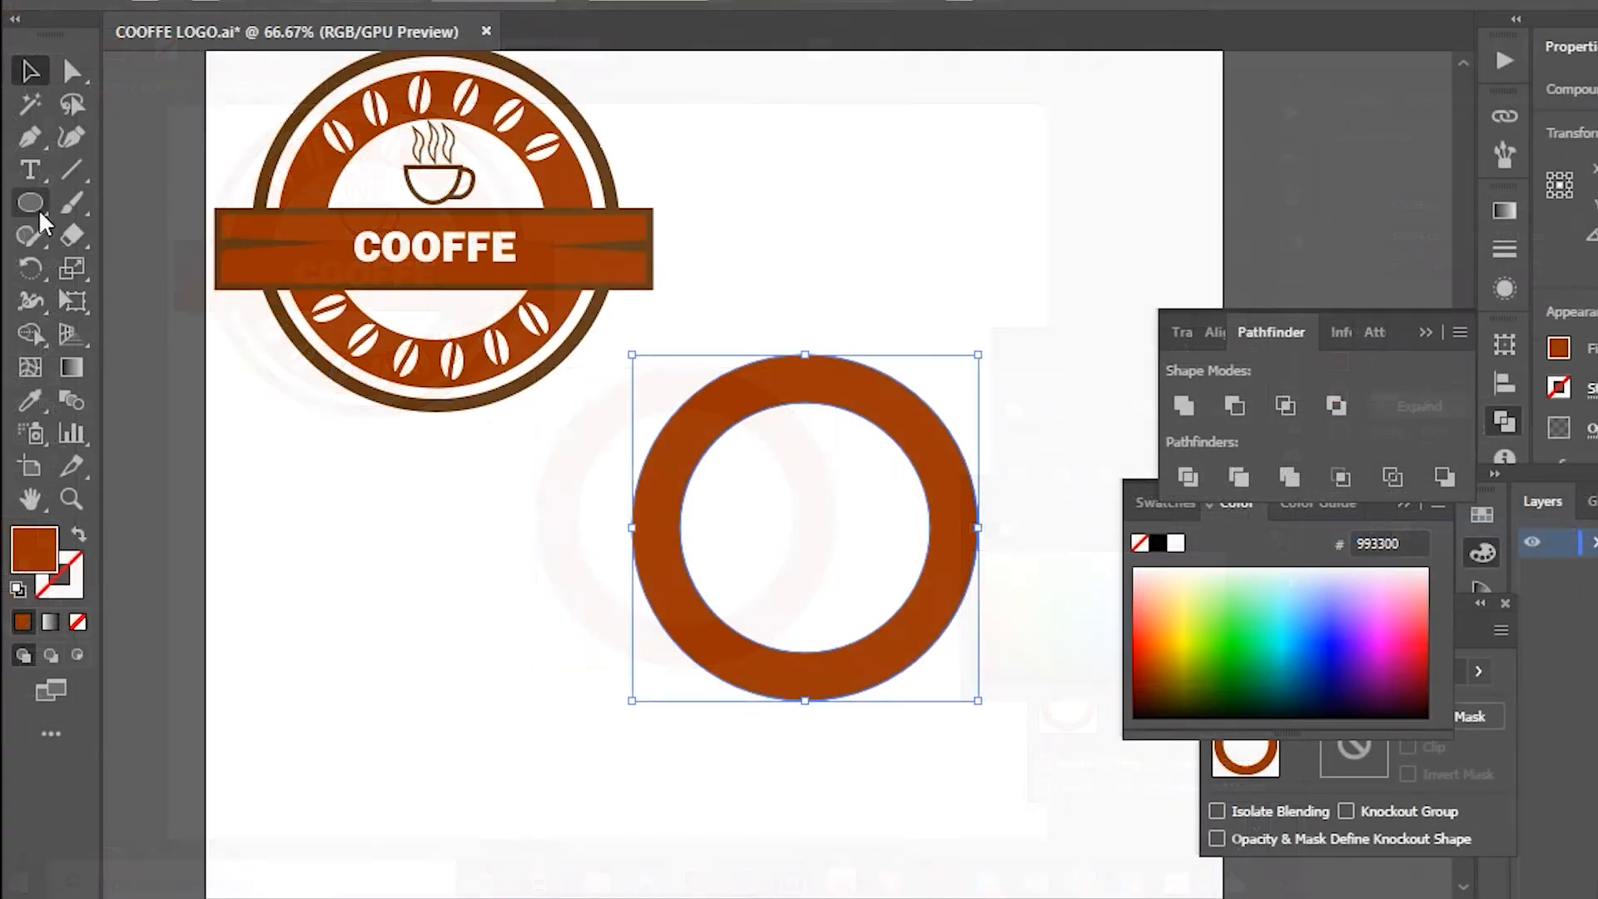
# Draw a circle slightly larger than the ring, centered roughly on it, and select it
pyautogui.click(31, 203)
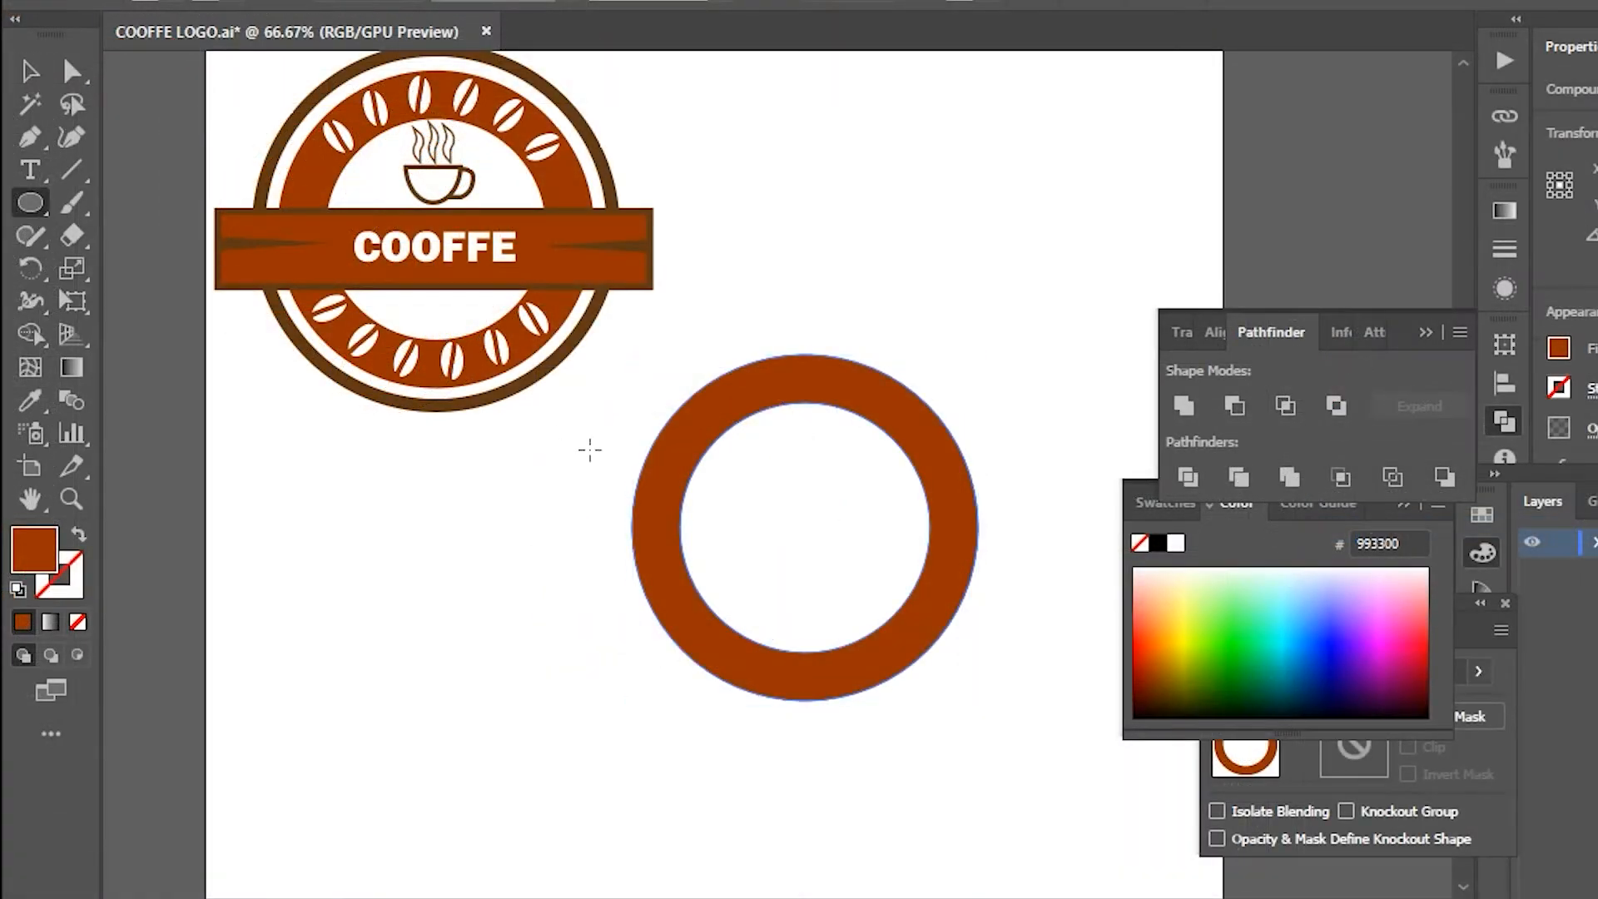
pyautogui.moveTo(796, 521); pyautogui.dragTo(992, 711)
pyautogui.click(30, 72)
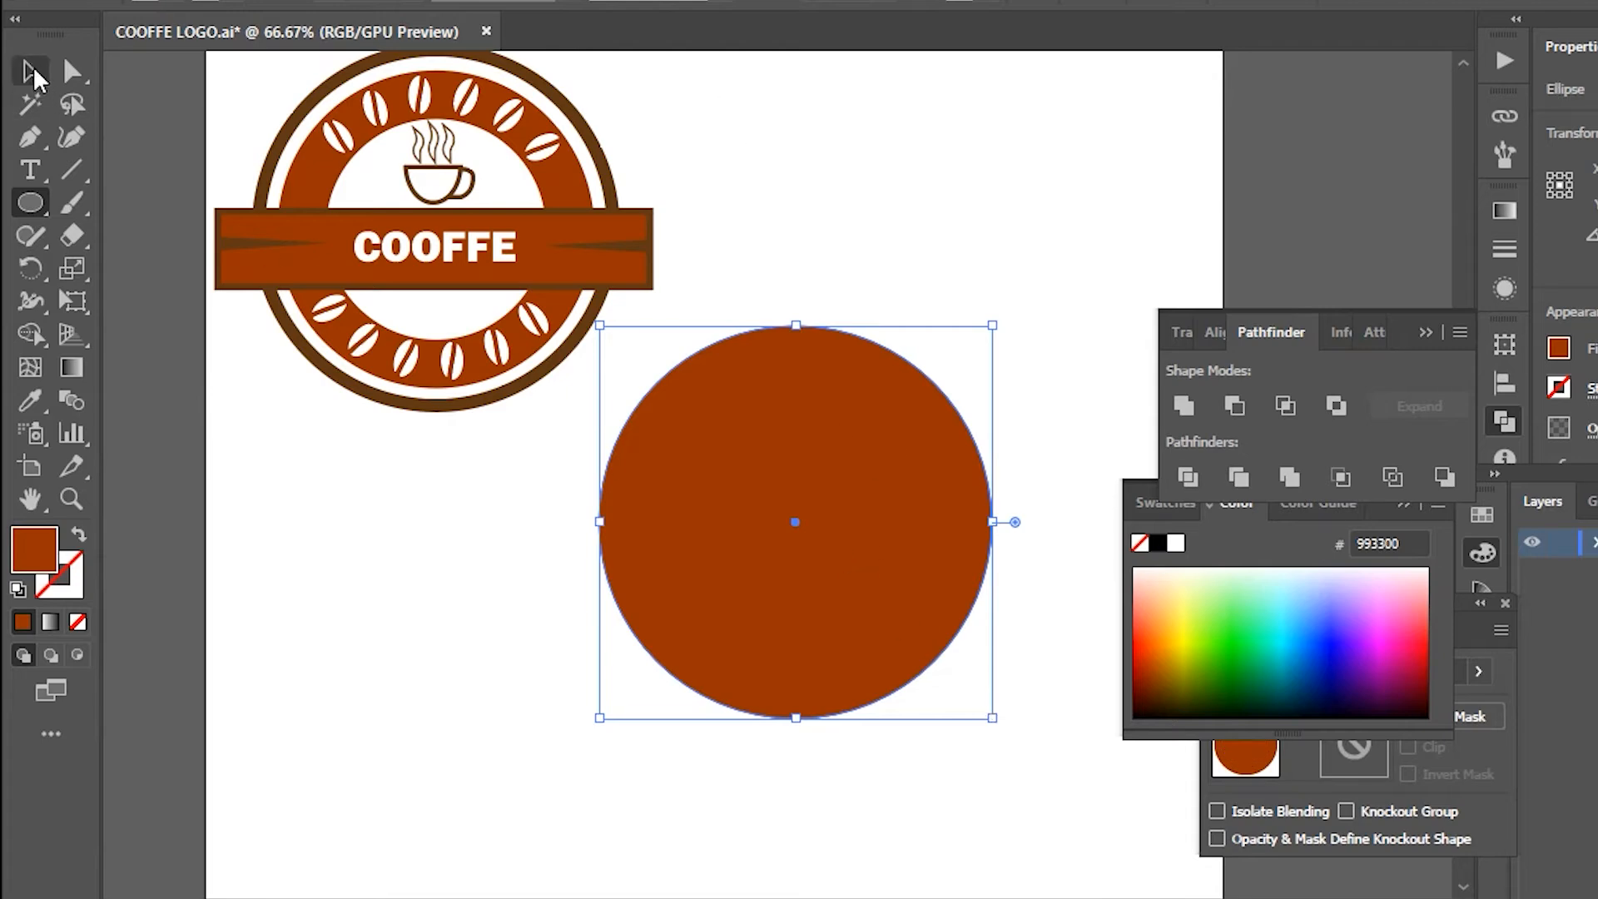
pyautogui.click(1007, 291)
pyautogui.click(919, 405)
# Remove the large circle's fill and give it a red stroke
pyautogui.click(186, 5)
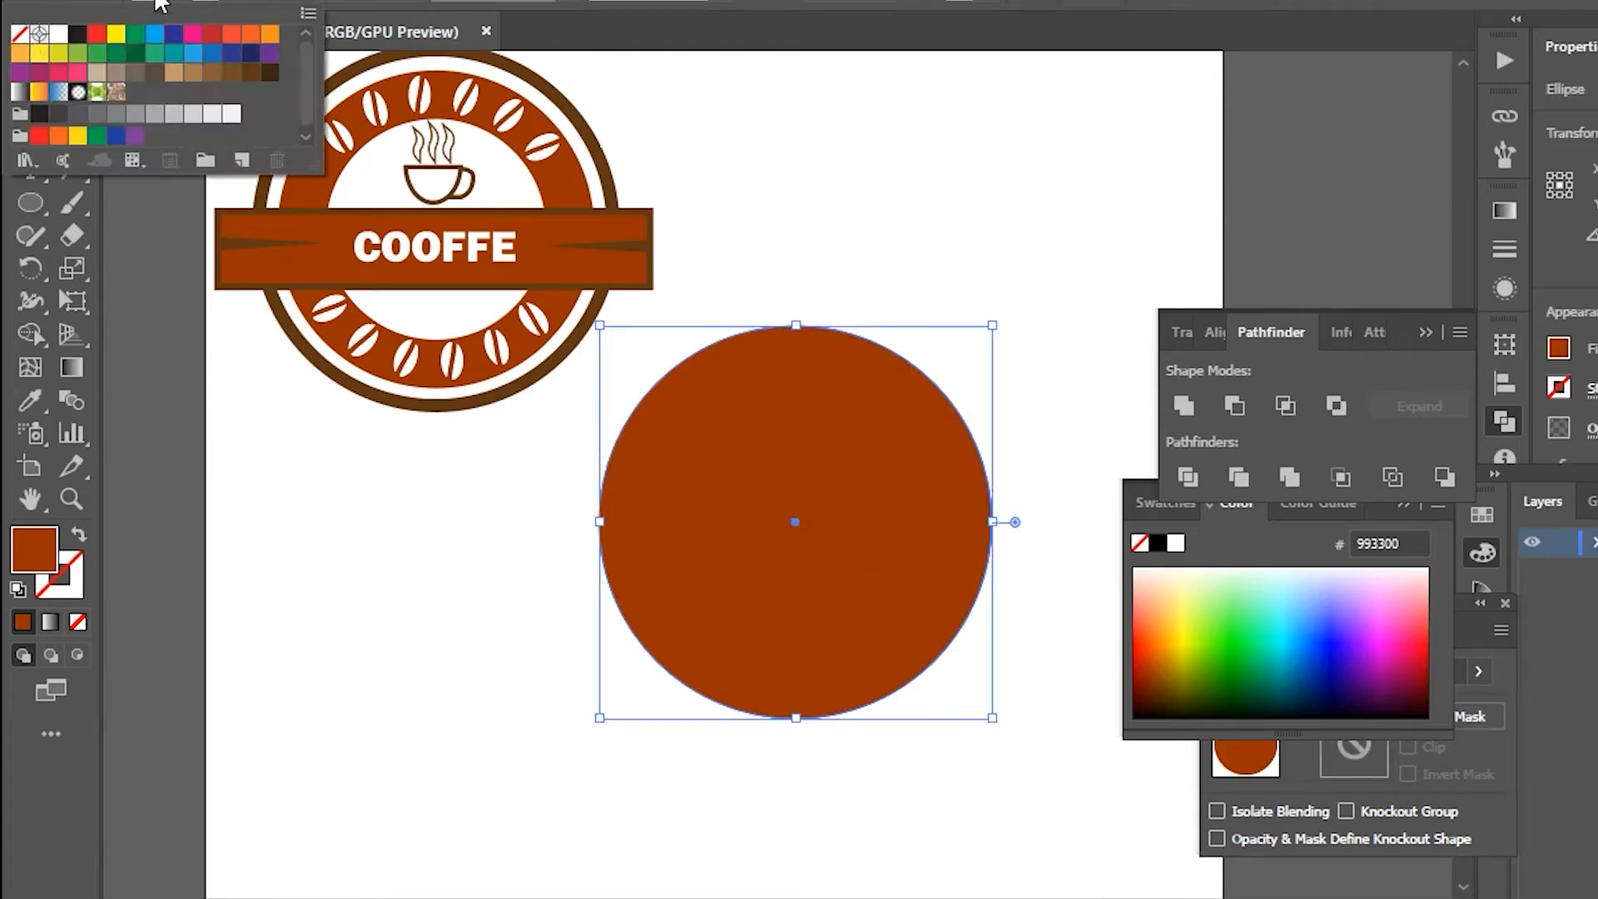
pyautogui.click(30, 46)
pyautogui.click(240, 2)
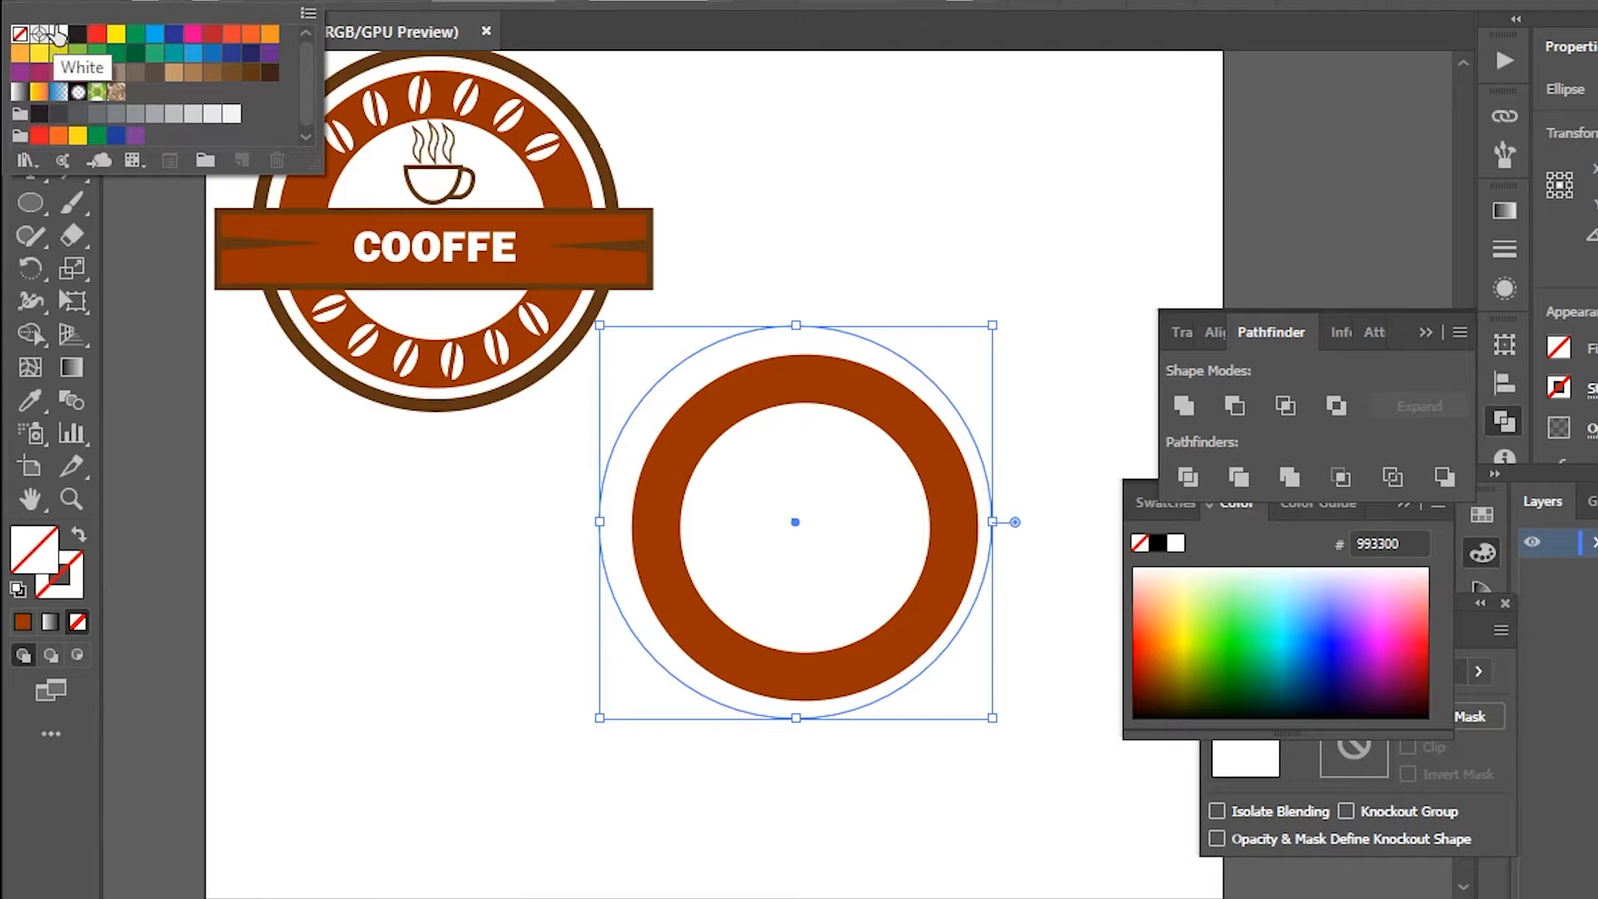
pyautogui.click(97, 34)
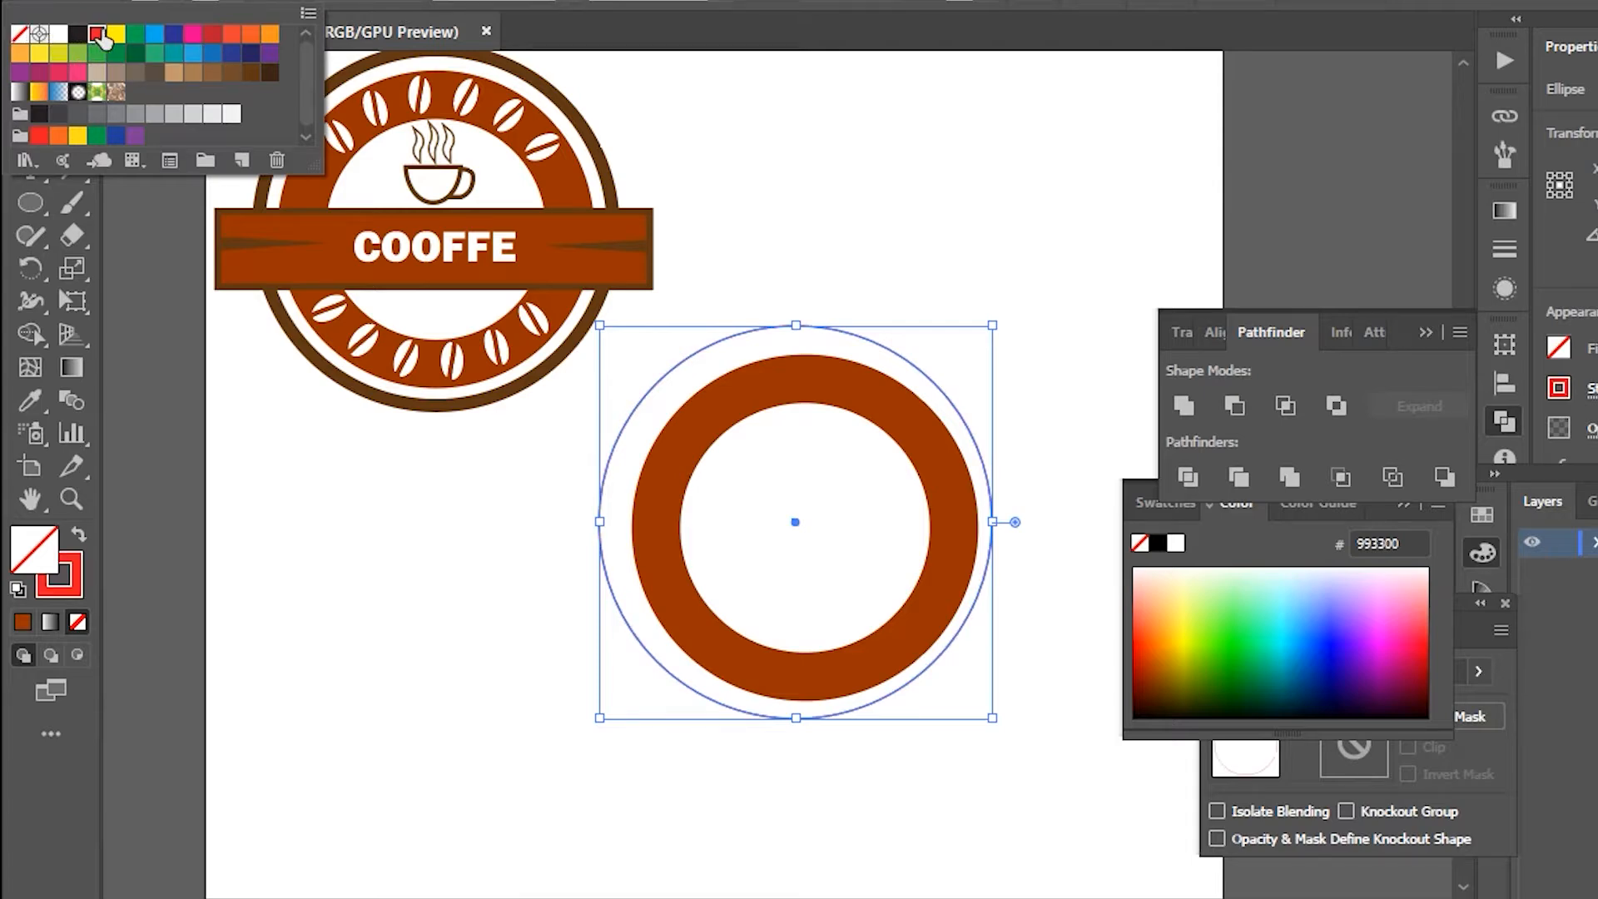
# Try several stroke weights on the red outer circle and set it to 14 pt
pyautogui.click(416, 4)
pyautogui.click(441, 378)
pyautogui.click(413, 4)
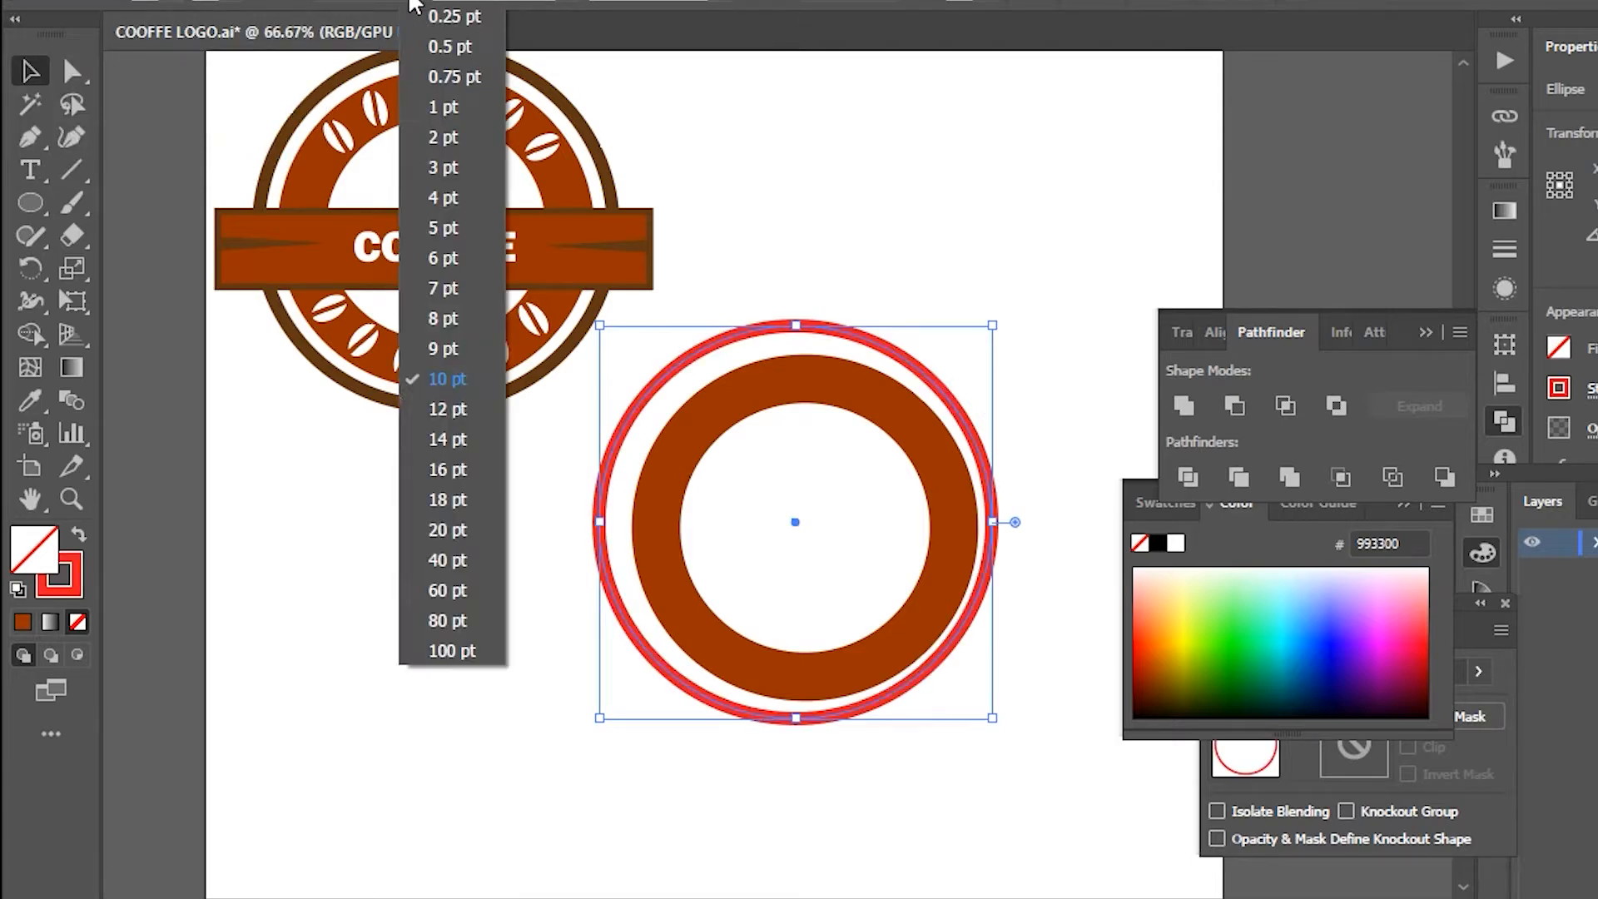
pyautogui.click(436, 533)
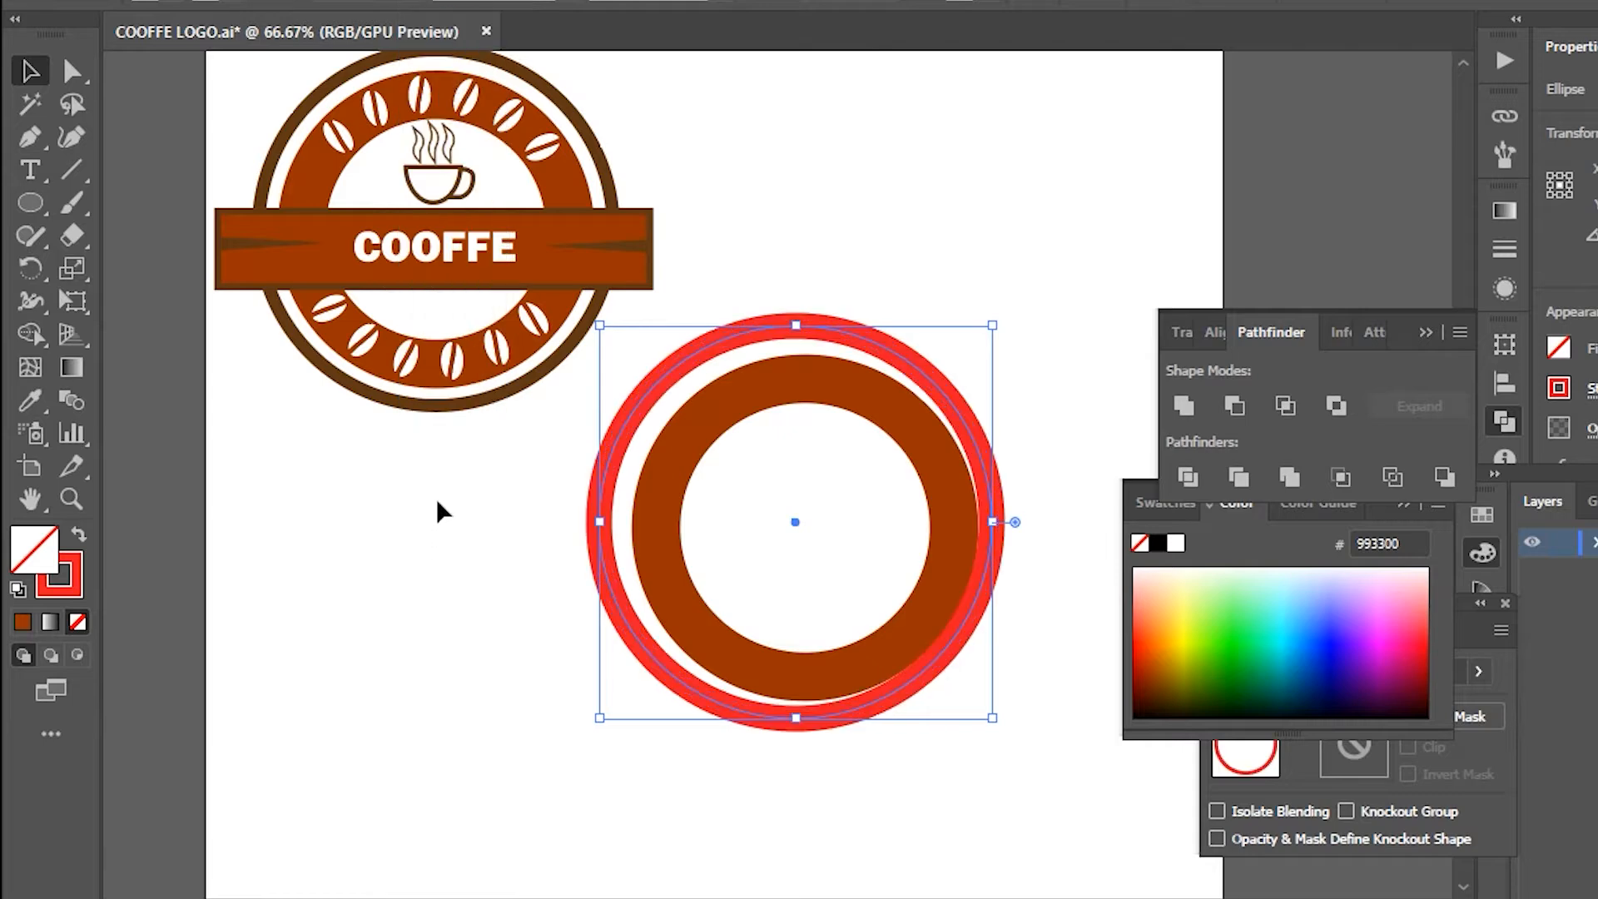
pyautogui.click(408, 4)
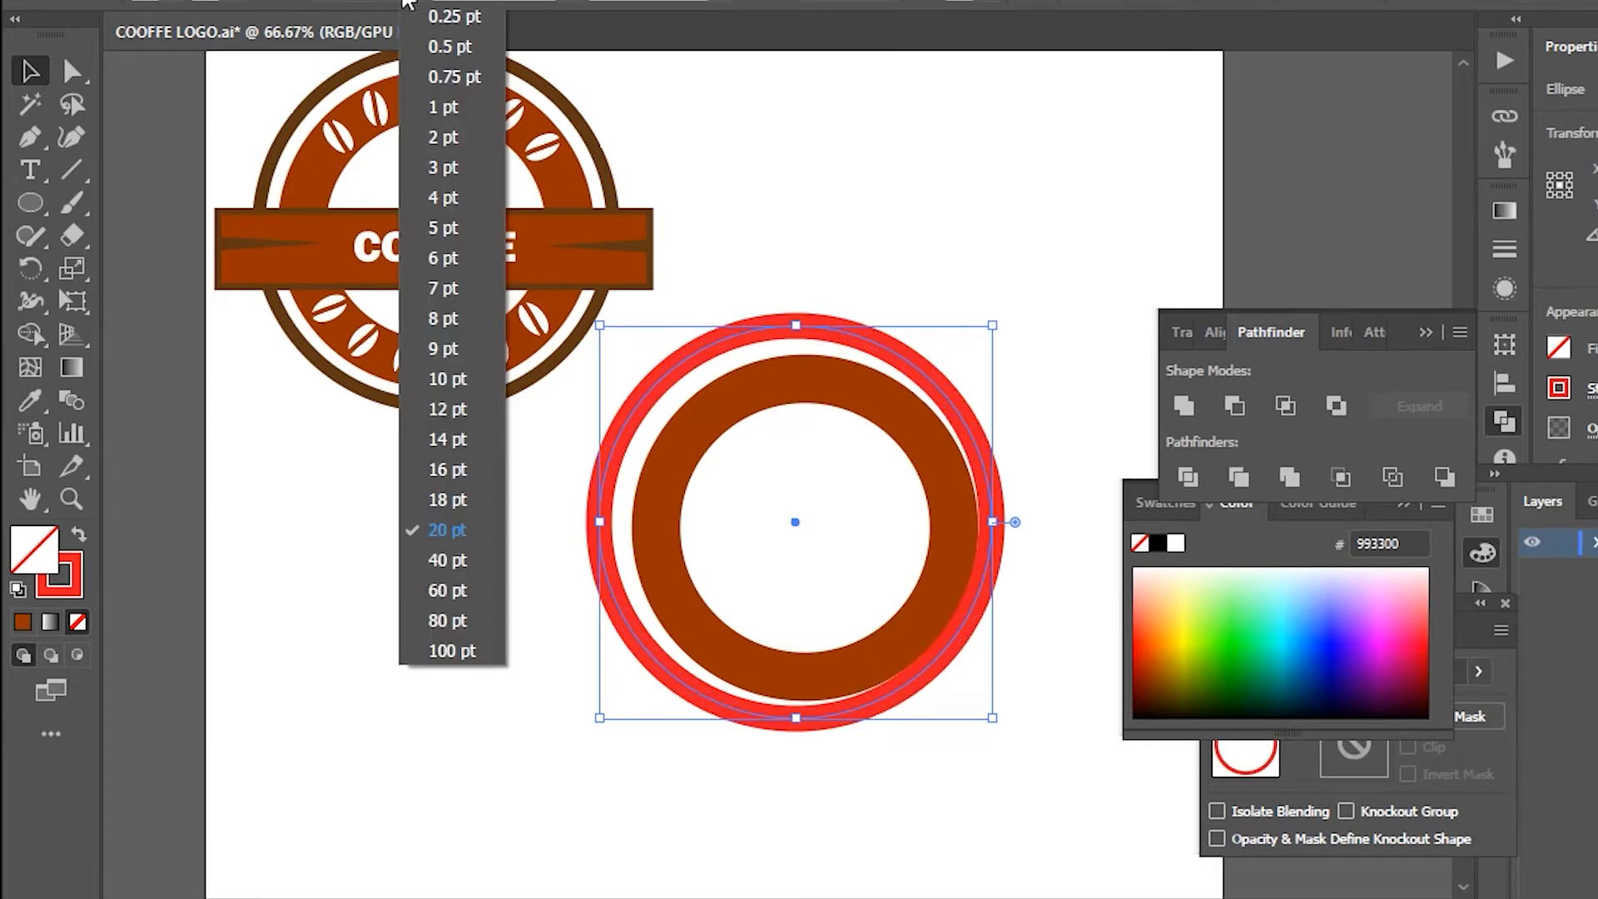
pyautogui.click(446, 469)
pyautogui.click(408, 4)
pyautogui.click(442, 433)
# Center the red outer circle and the brown ring on each other horizontally and vertically
pyautogui.moveTo(980, 258); pyautogui.dragTo(707, 697)
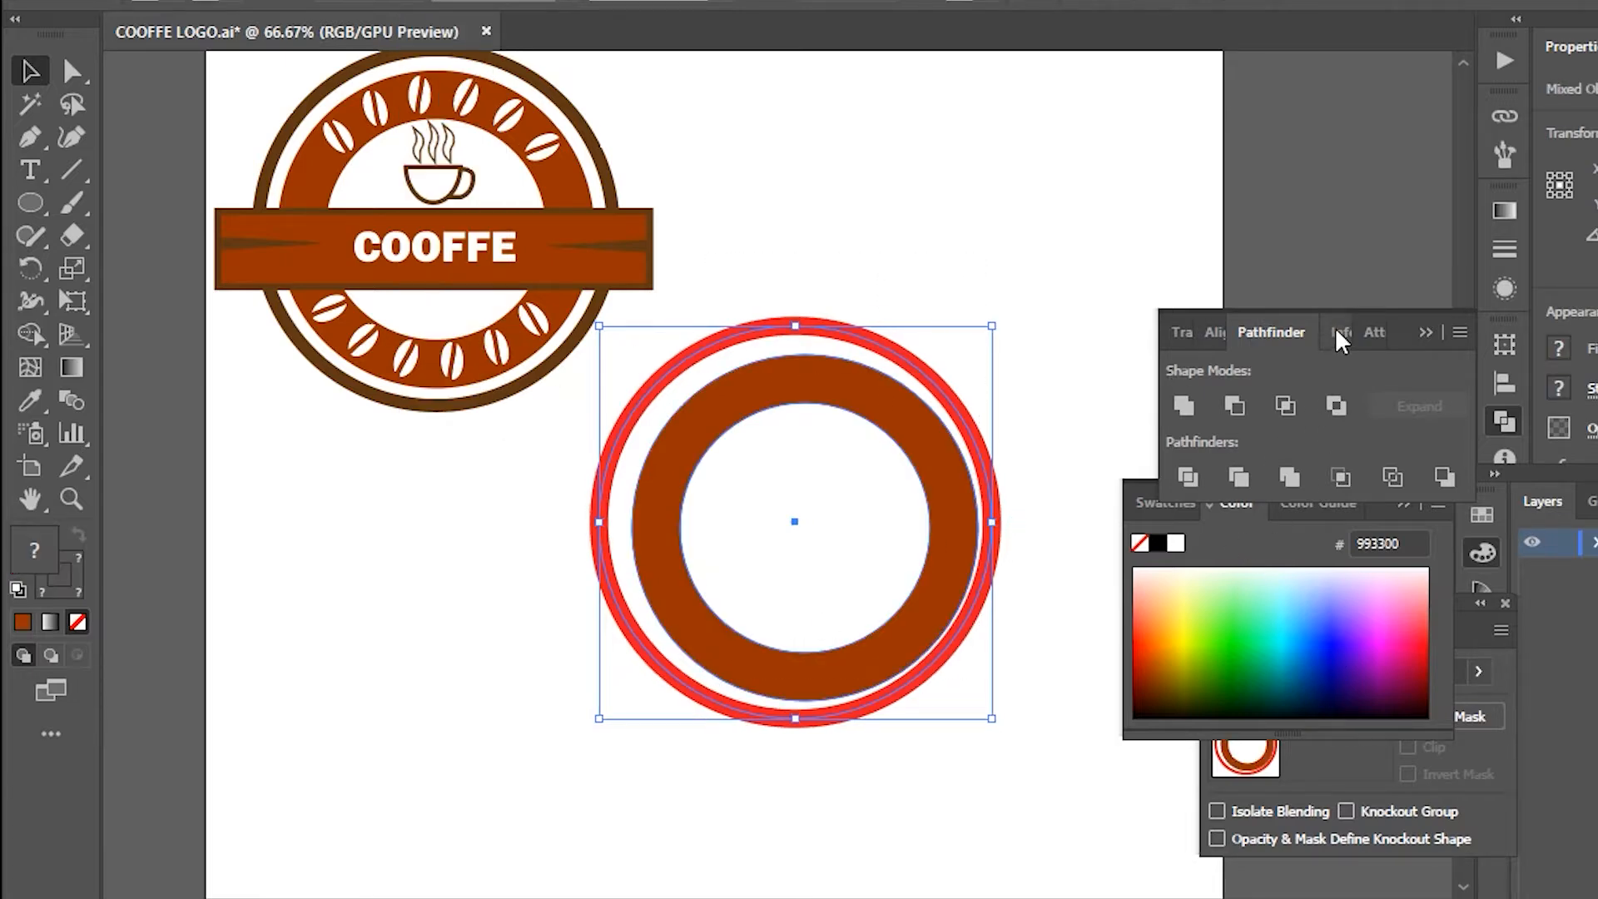
pyautogui.click(1230, 332)
pyautogui.click(1232, 405)
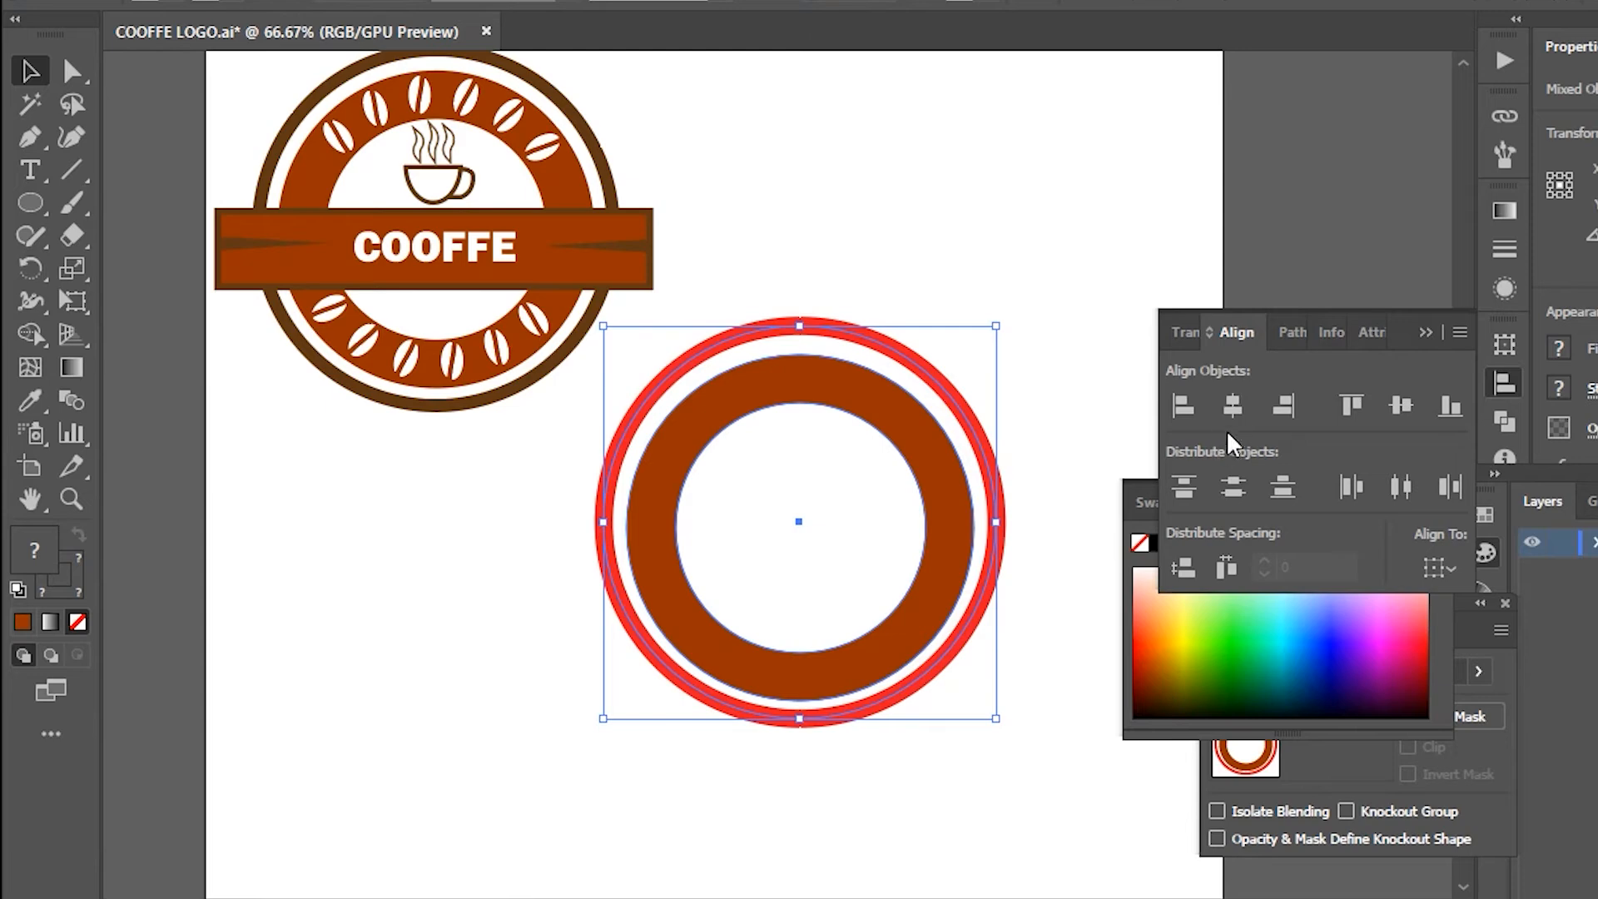
pyautogui.click(1199, 402)
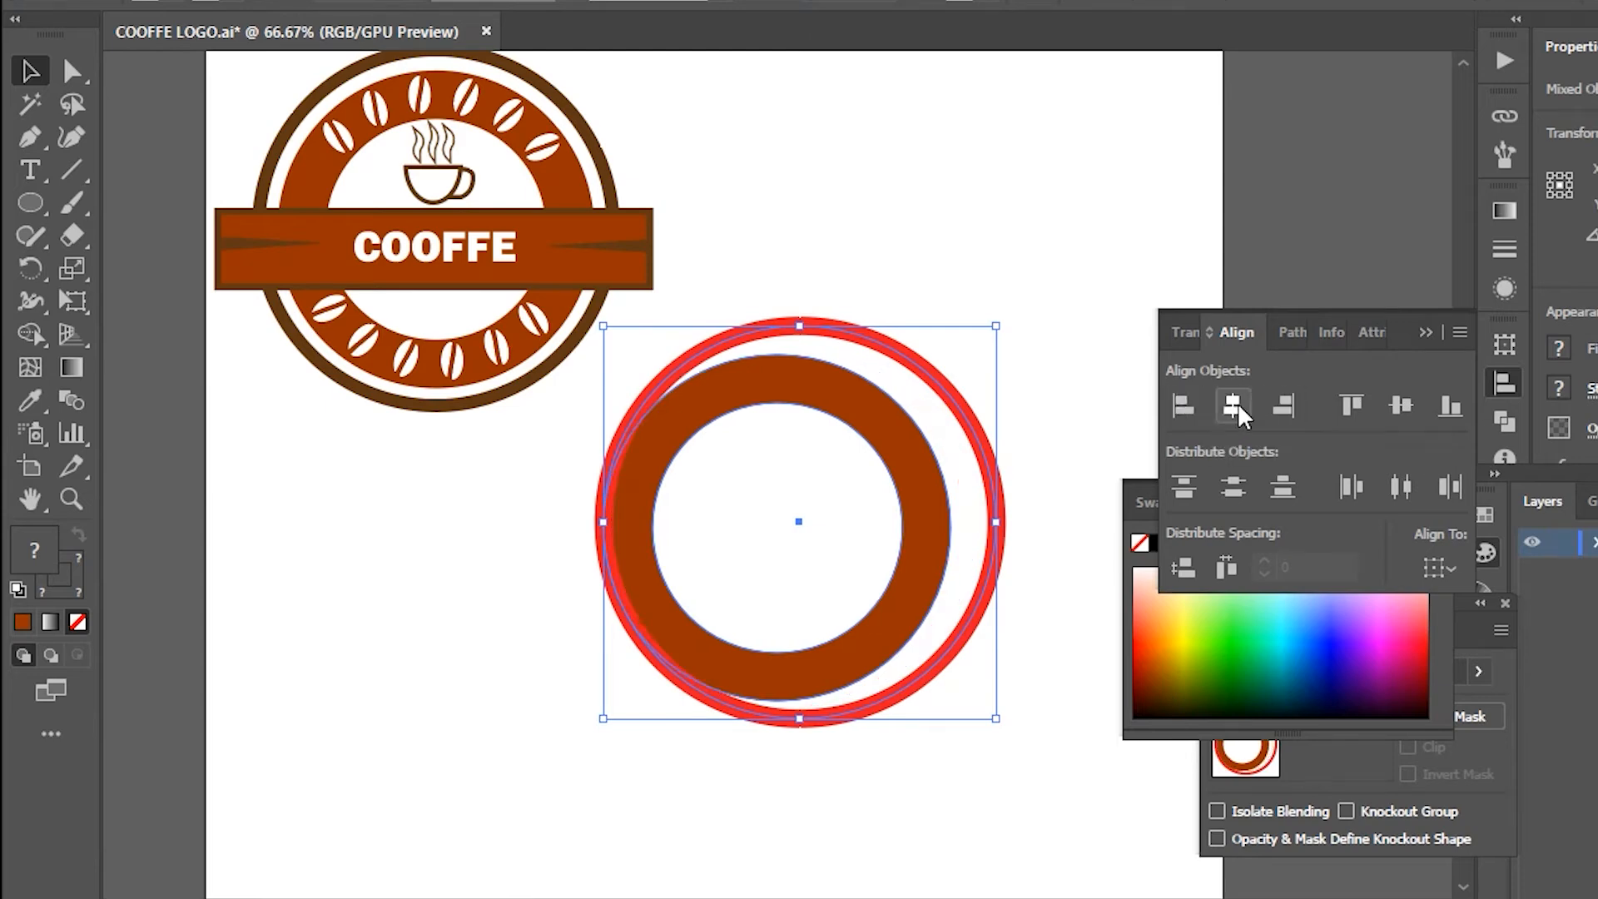
pyautogui.click(1284, 405)
pyautogui.click(1284, 405)
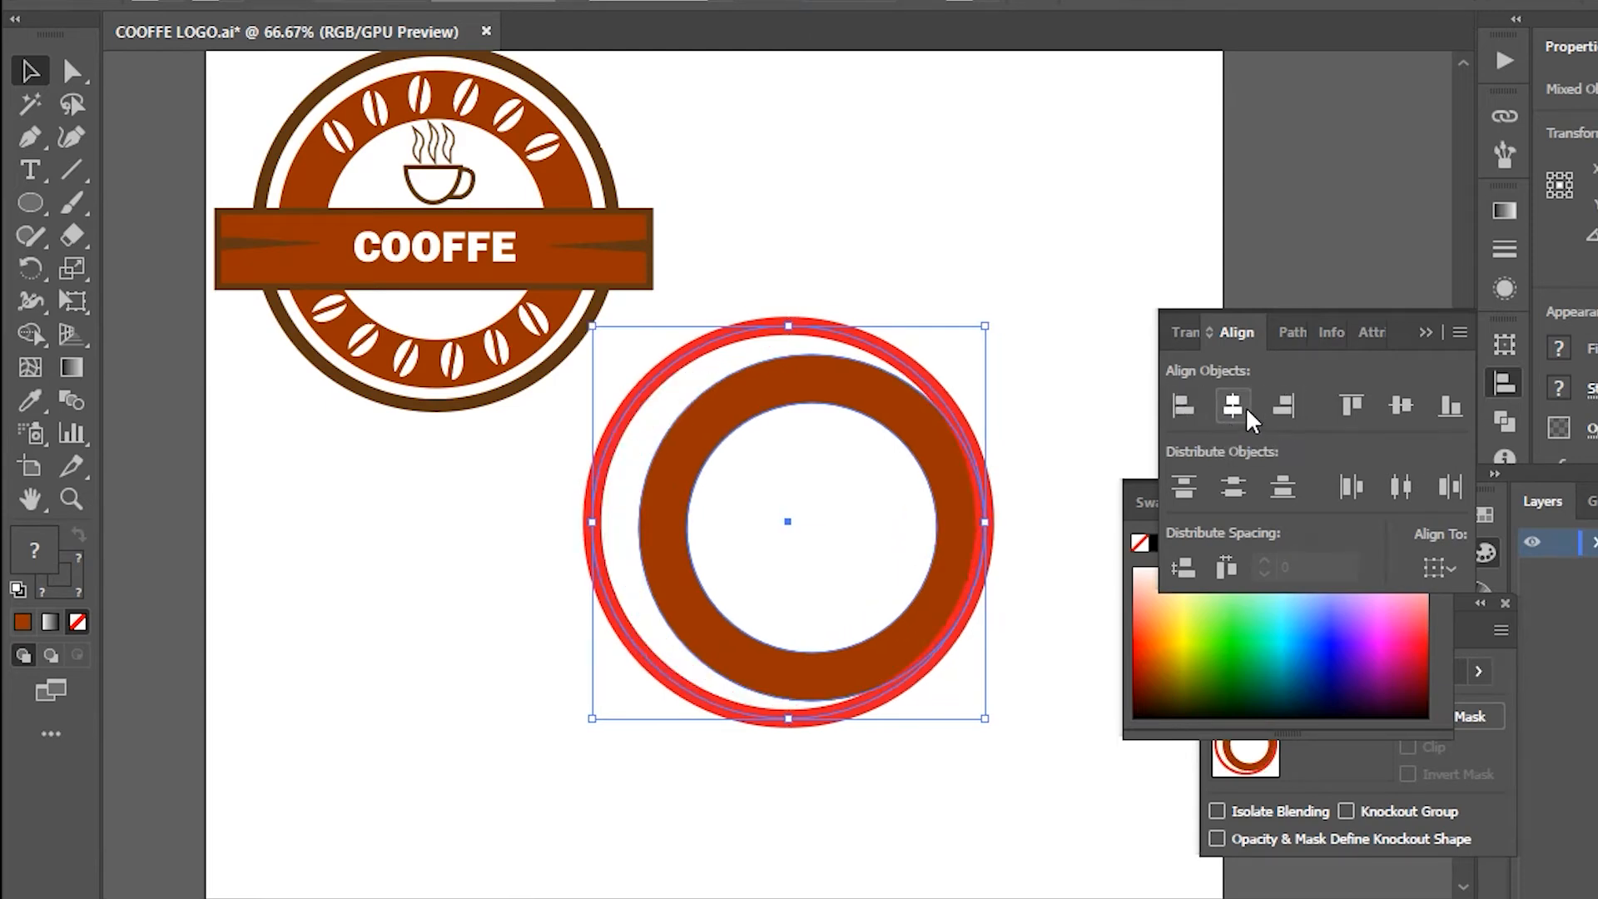
pyautogui.click(1246, 407)
pyautogui.click(1246, 492)
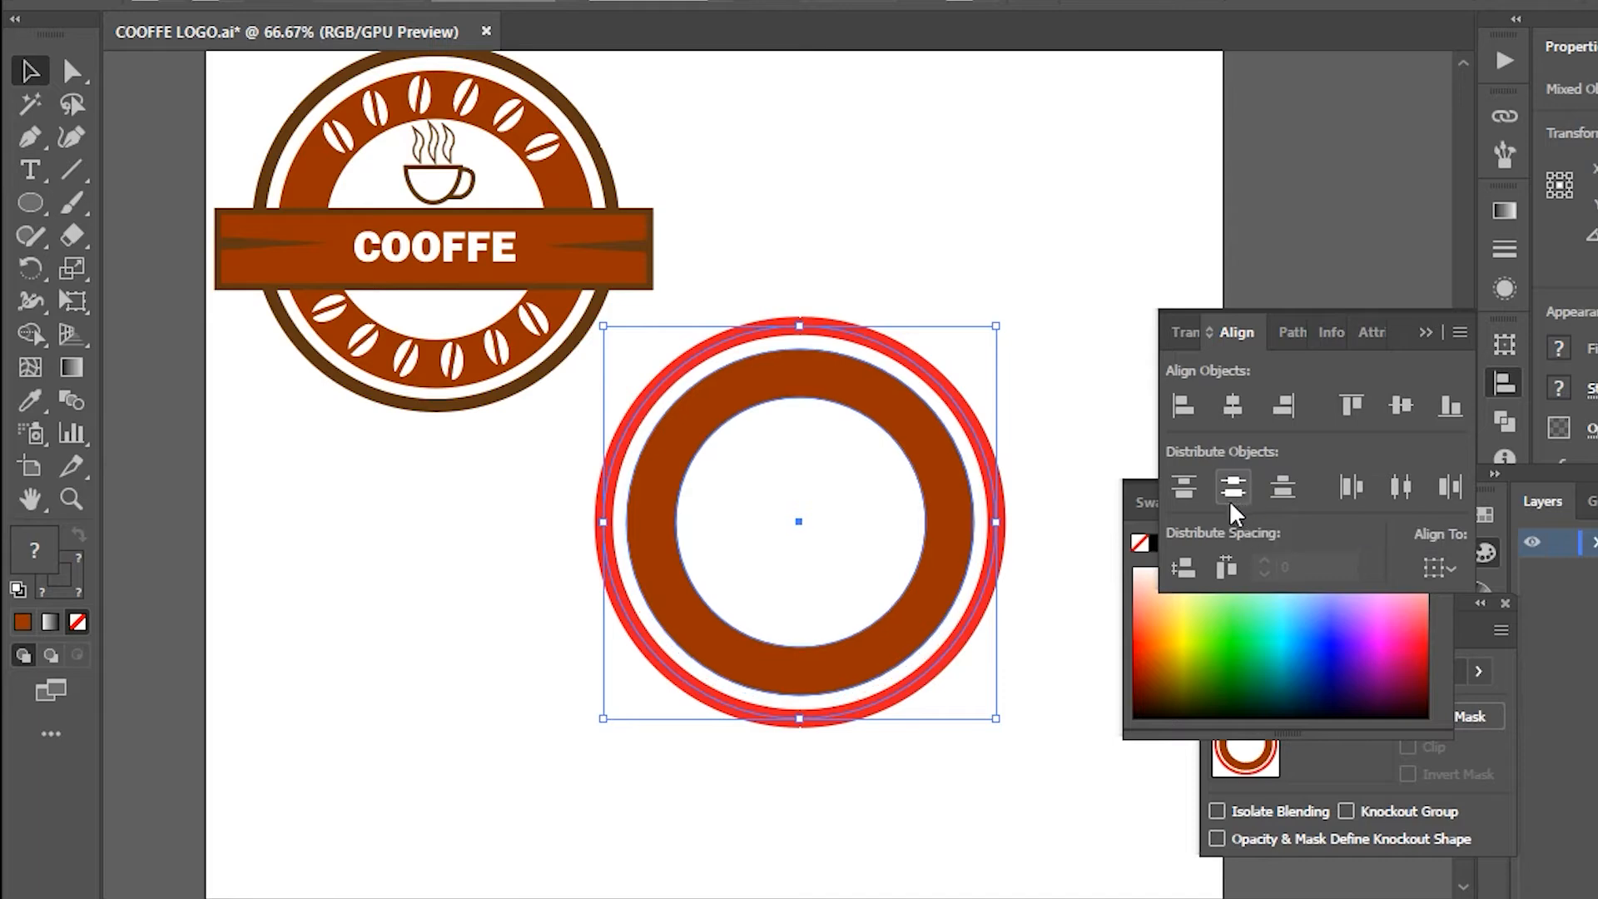
# Try to recolor the outer circle by sampling the brown ring with the Eyedropper, and undo the attempts
pyautogui.click(951, 281)
pyautogui.click(921, 376)
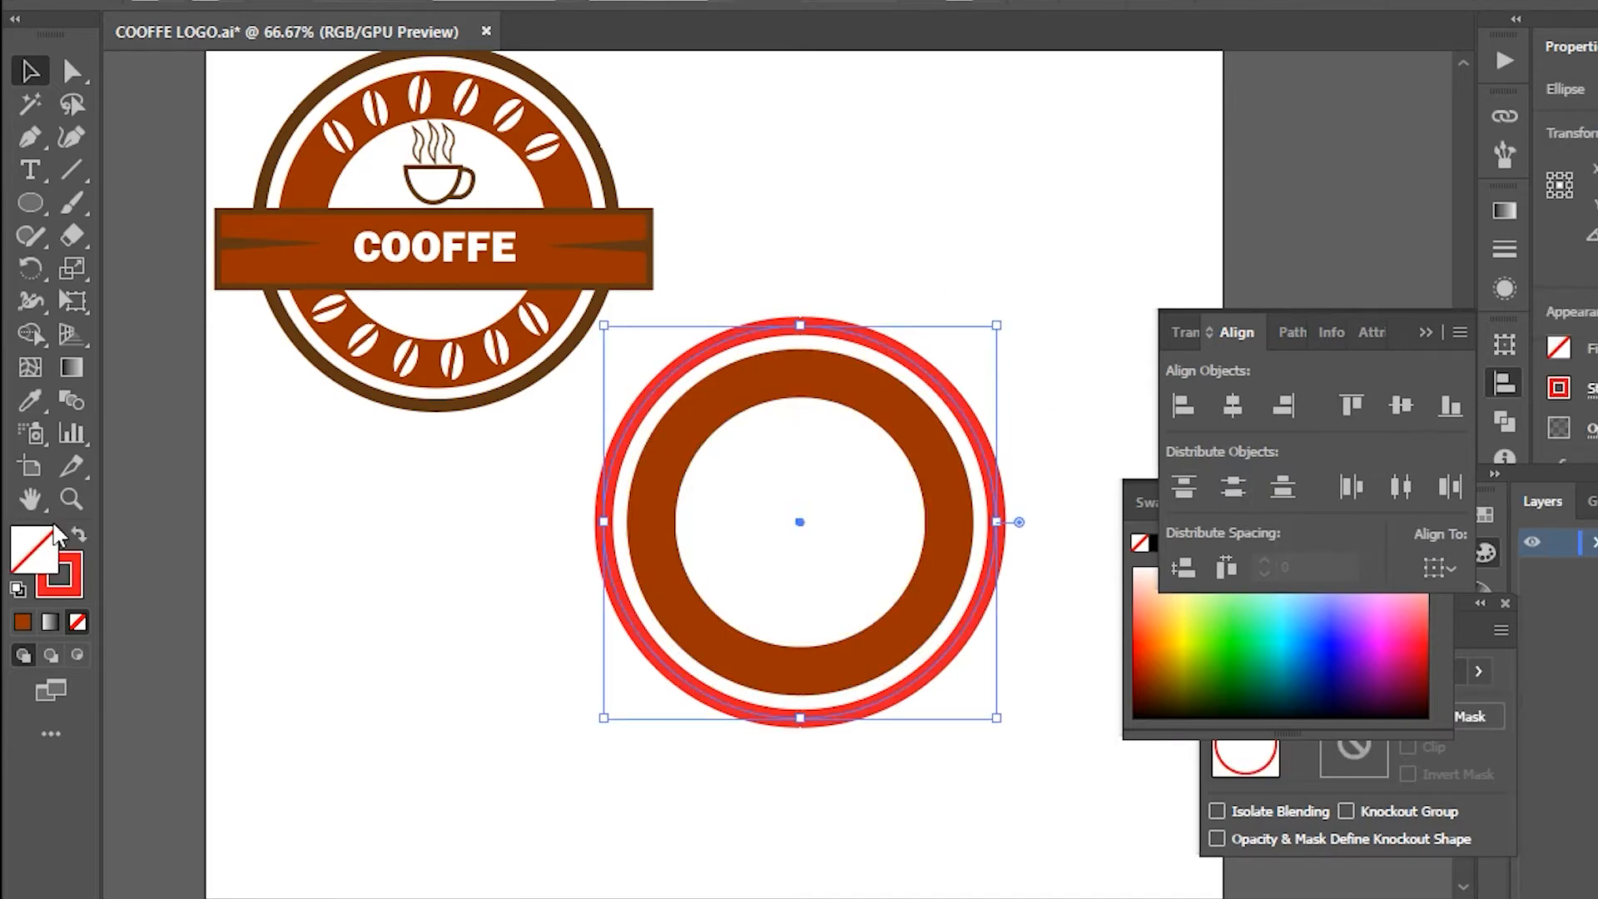
pyautogui.press('i')
pyautogui.click(661, 470)
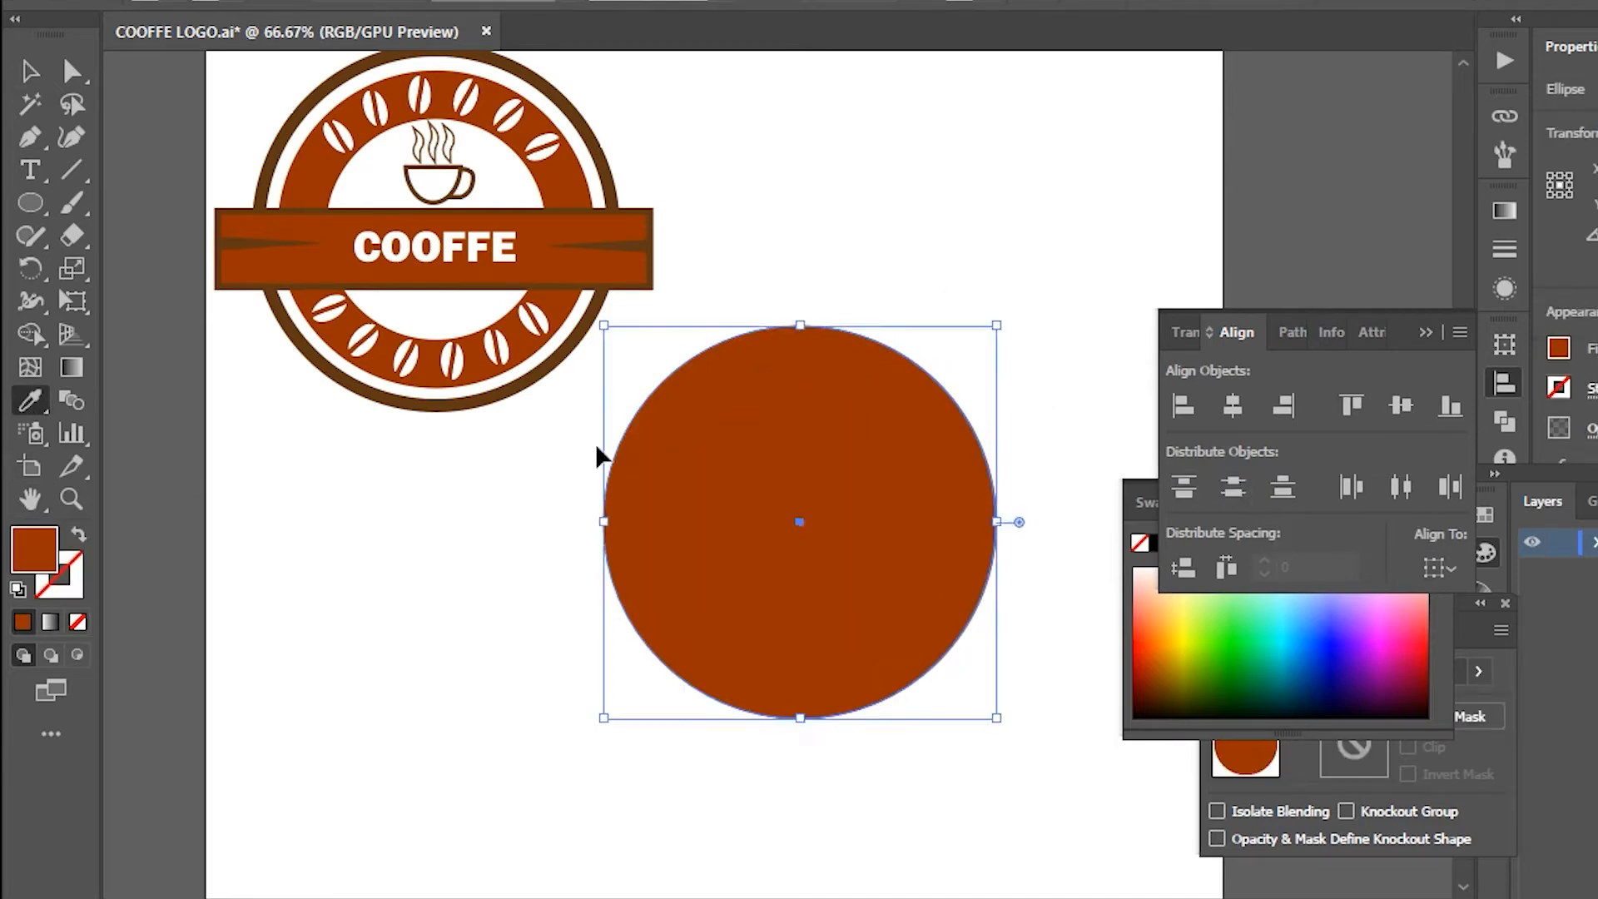
pyautogui.hotkey('ctrl', 'z')
pyautogui.click(58, 574)
pyautogui.click(709, 429)
pyautogui.hotkey('ctrl', 'z')
# Copy the dark brown outline of the reference logo's outer circle onto the new outer circle with the Eyedropper
pyautogui.click(576, 343)
pyautogui.press('v')
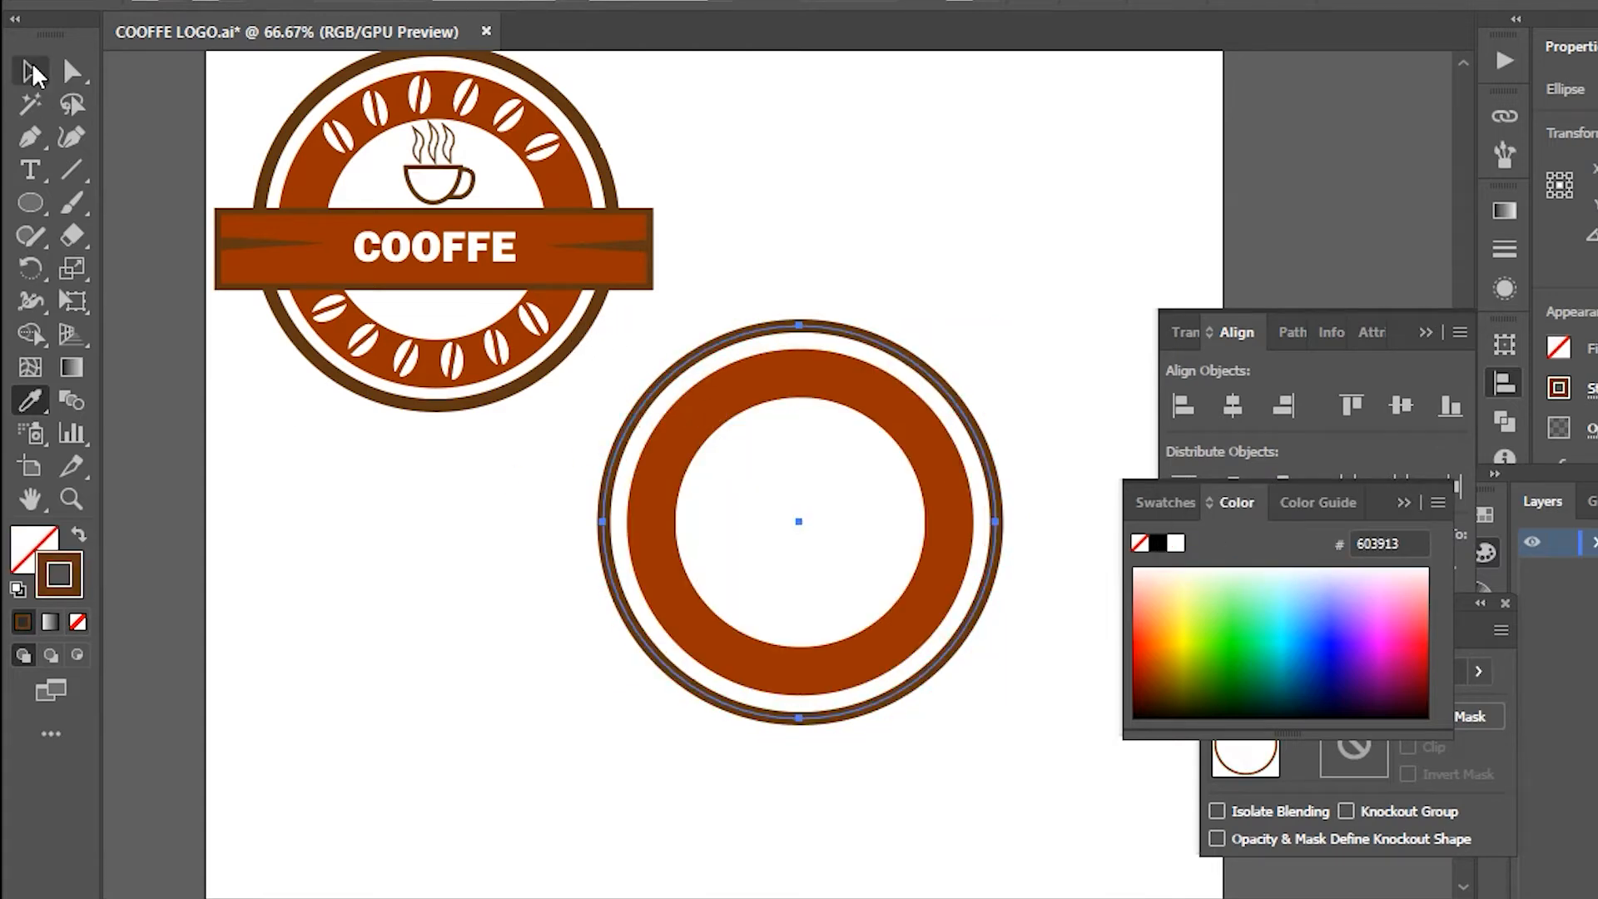
pyautogui.click(802, 212)
# Draw a small upright ellipse inside the ring, using the ring's brown fill without a stroke
pyautogui.click(820, 371)
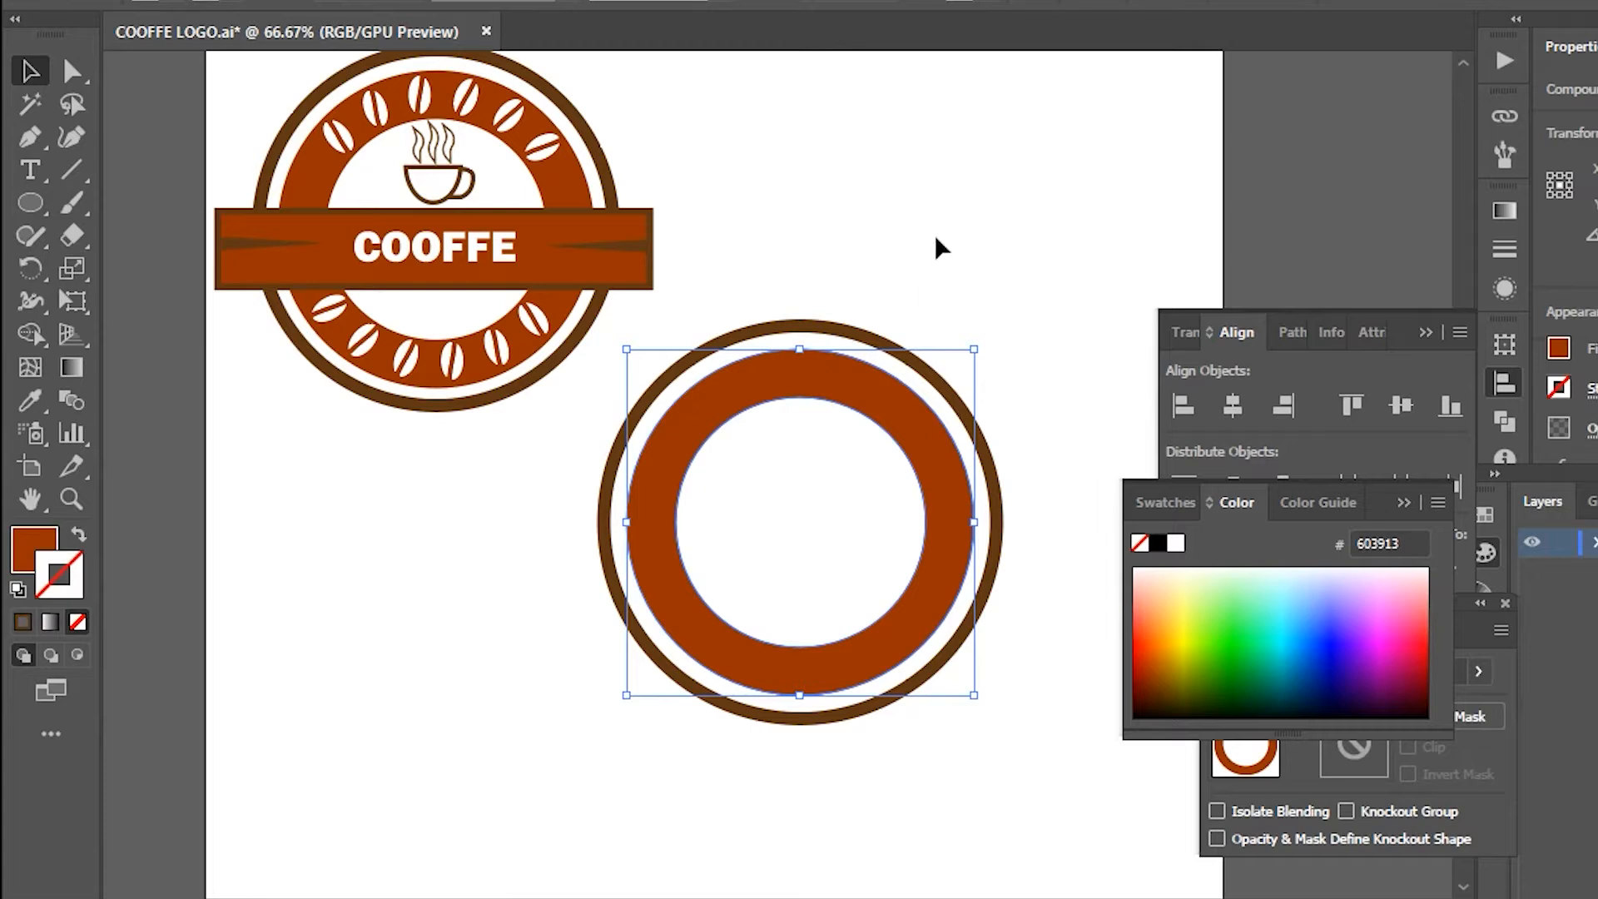
pyautogui.click(931, 237)
pyautogui.click(816, 385)
pyautogui.press('l')
pyautogui.moveTo(764, 499); pyautogui.dragTo(816, 574)
pyautogui.click(30, 72)
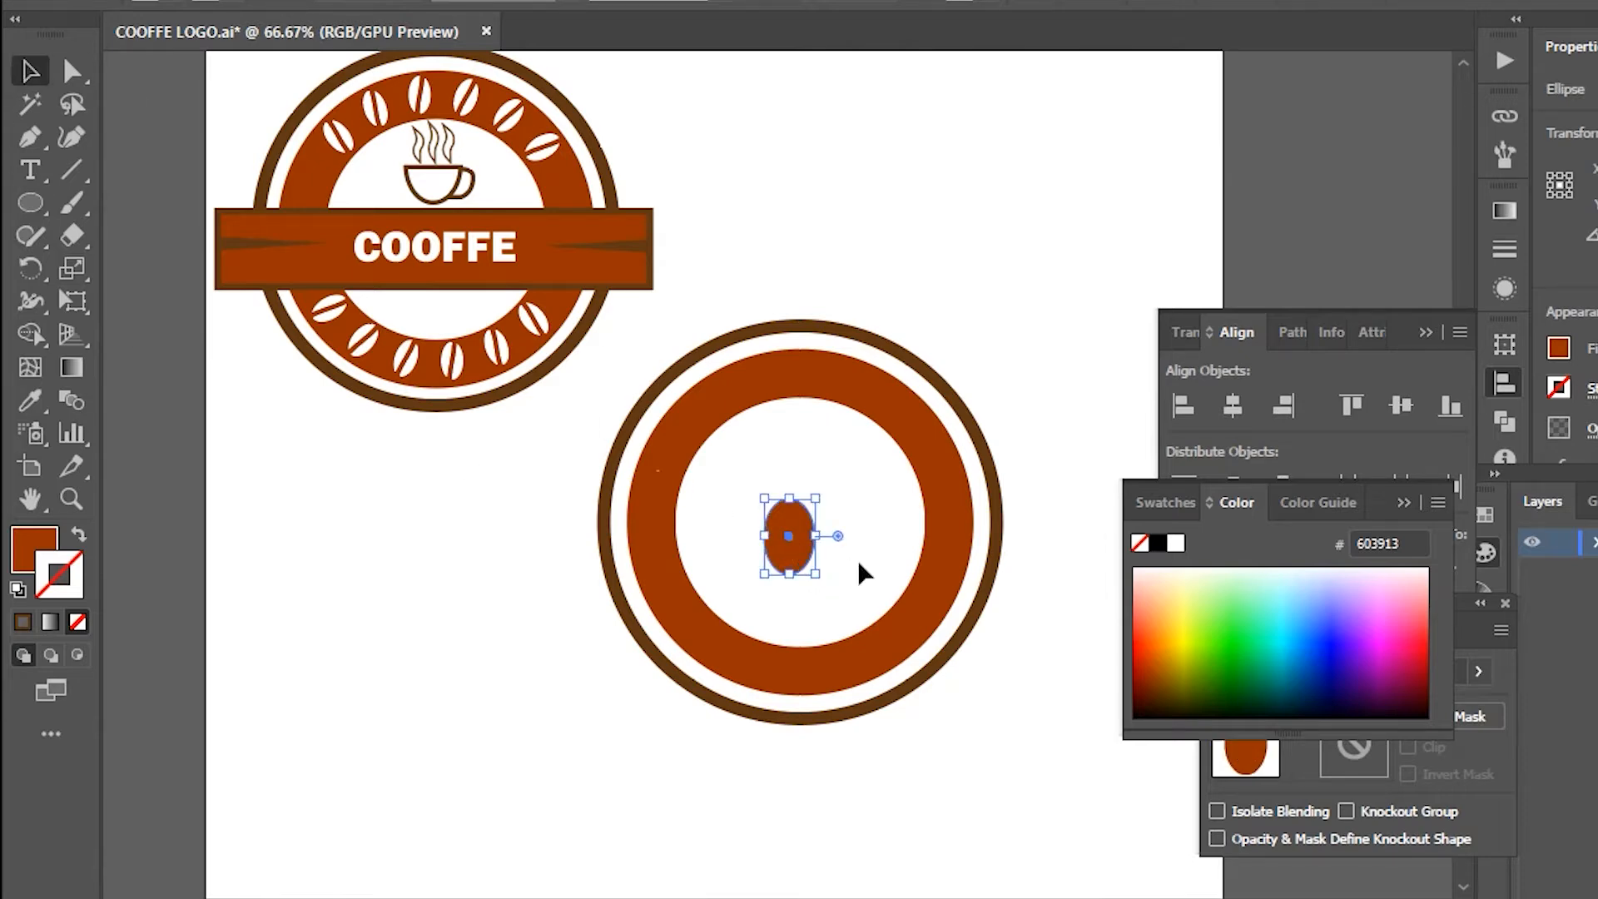
# Draw a vertical line through the middle of the small ellipse, extending beyond both of its ends
pyautogui.scroll(2, 858, 560)
pyautogui.scroll(-1, 831, 515)
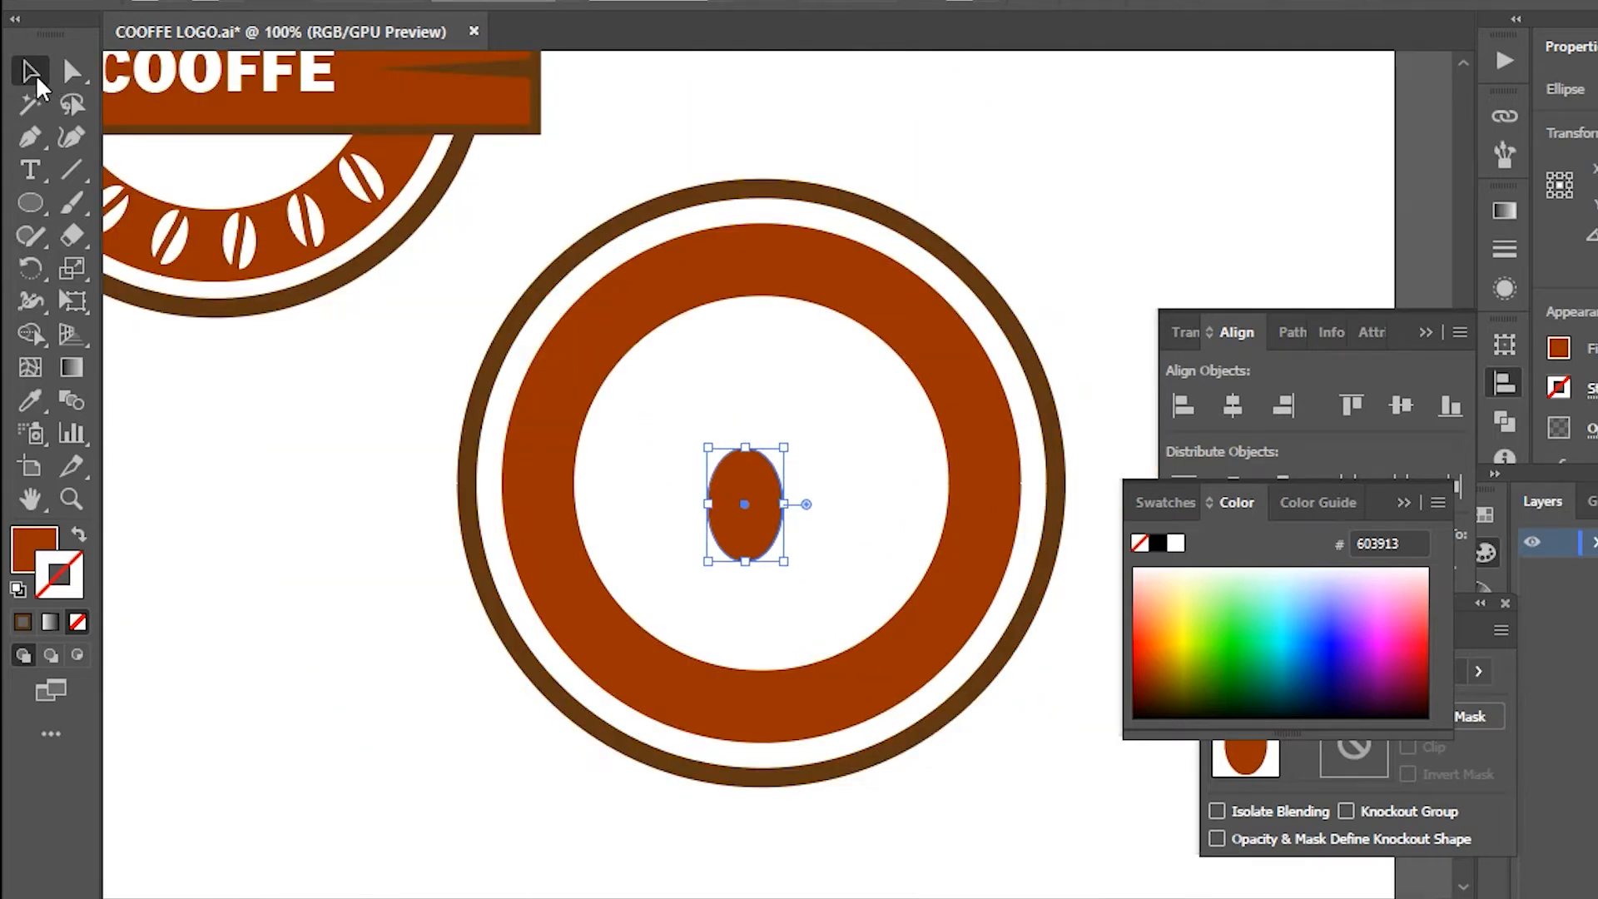
pyautogui.click(70, 171)
pyautogui.moveTo(745, 373); pyautogui.dragTo(754, 433)
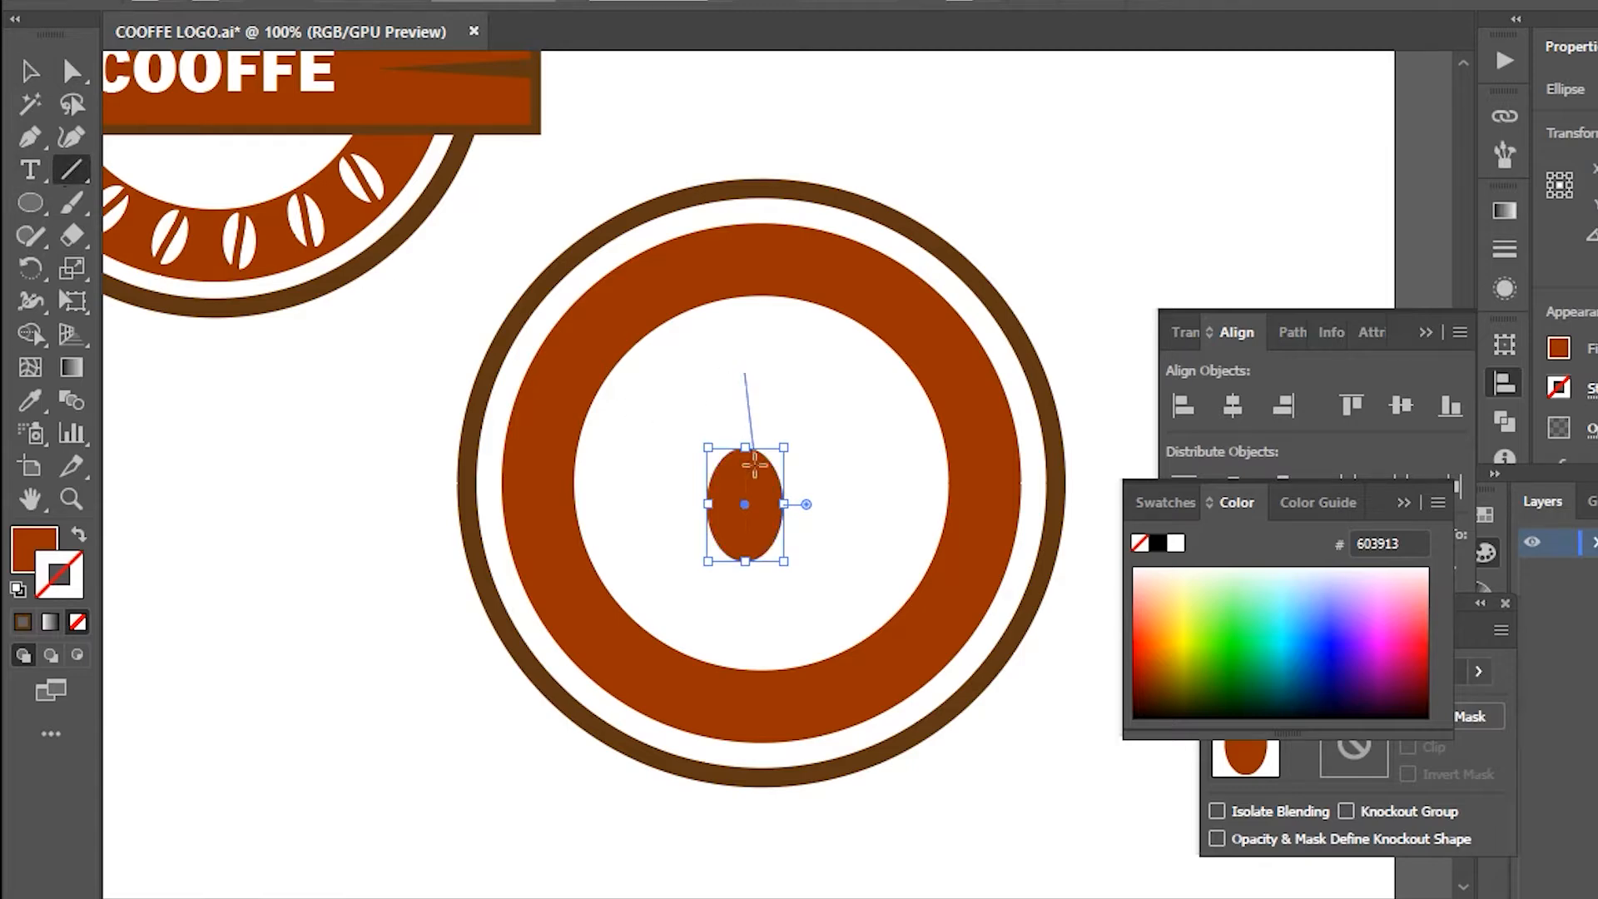
pyautogui.moveTo(743, 571); pyautogui.dragTo(743, 645)
# Give the vertical line a white stroke and increase its weight so it splits the ellipse in two
pyautogui.click(233, 4)
pyautogui.click(70, 39)
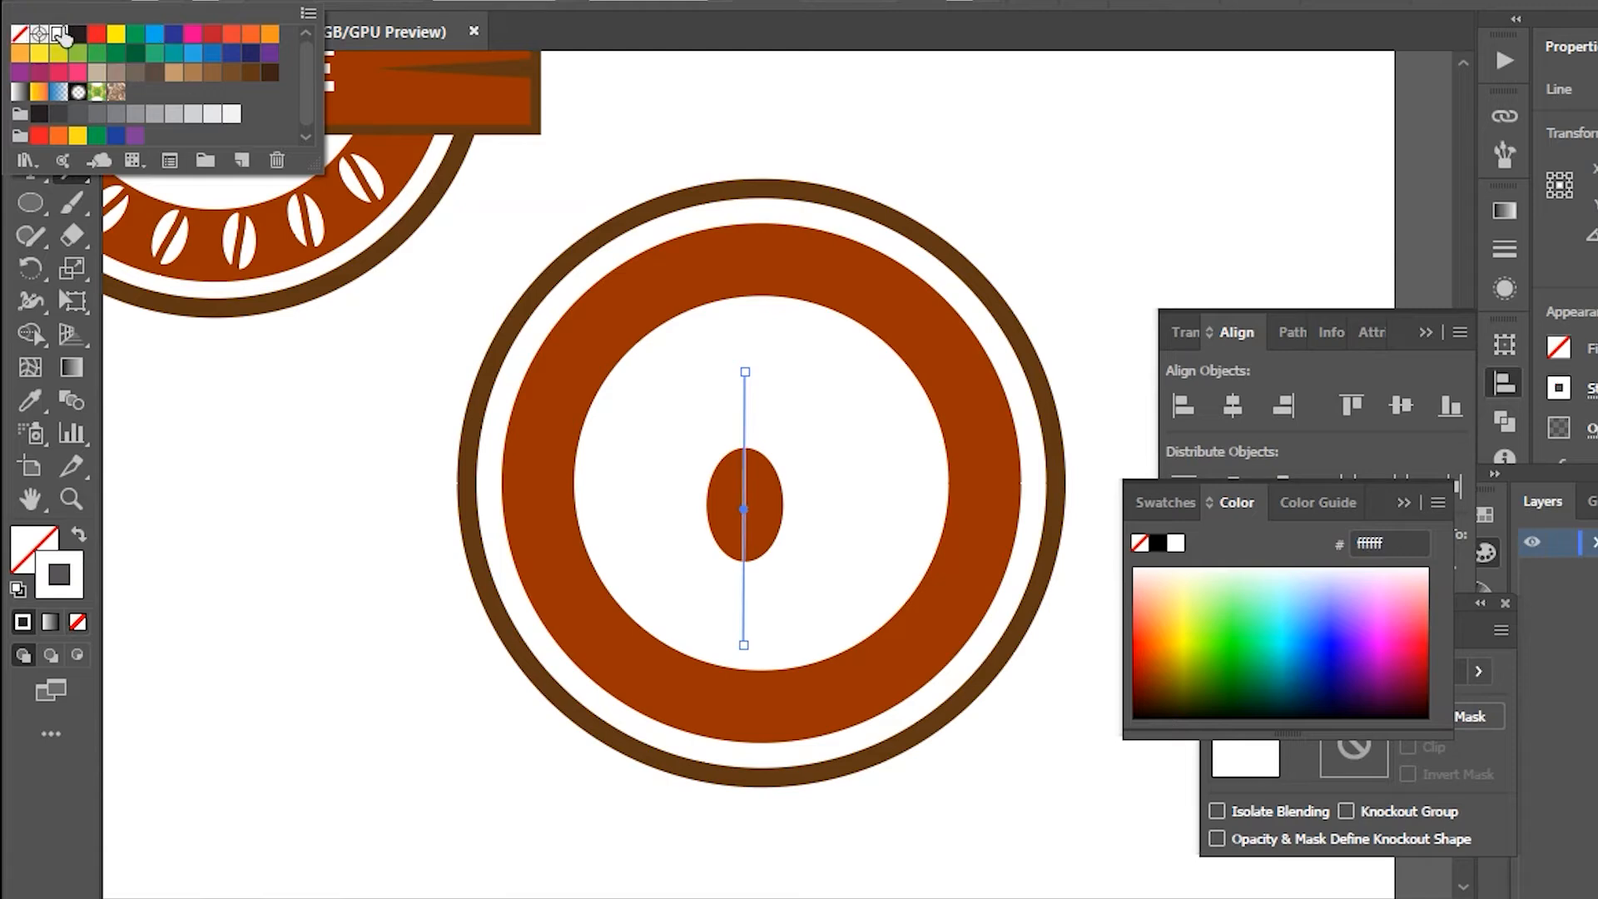
pyautogui.click(407, 4)
pyautogui.click(443, 402)
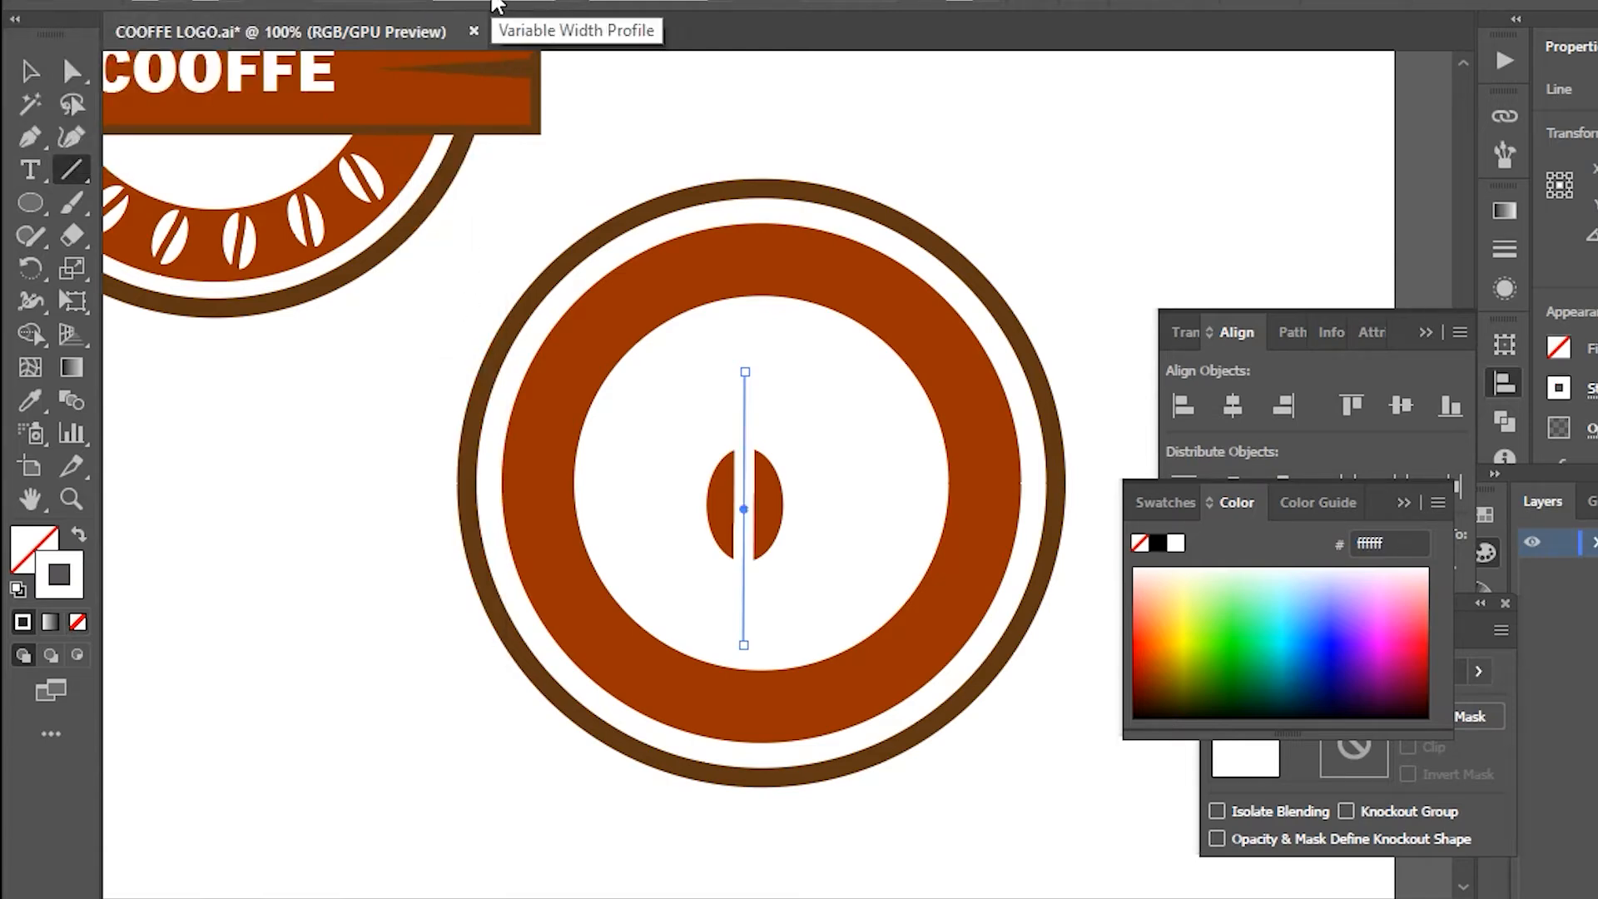
# Expand the white line into a filled shape
pyautogui.click(302, 0)
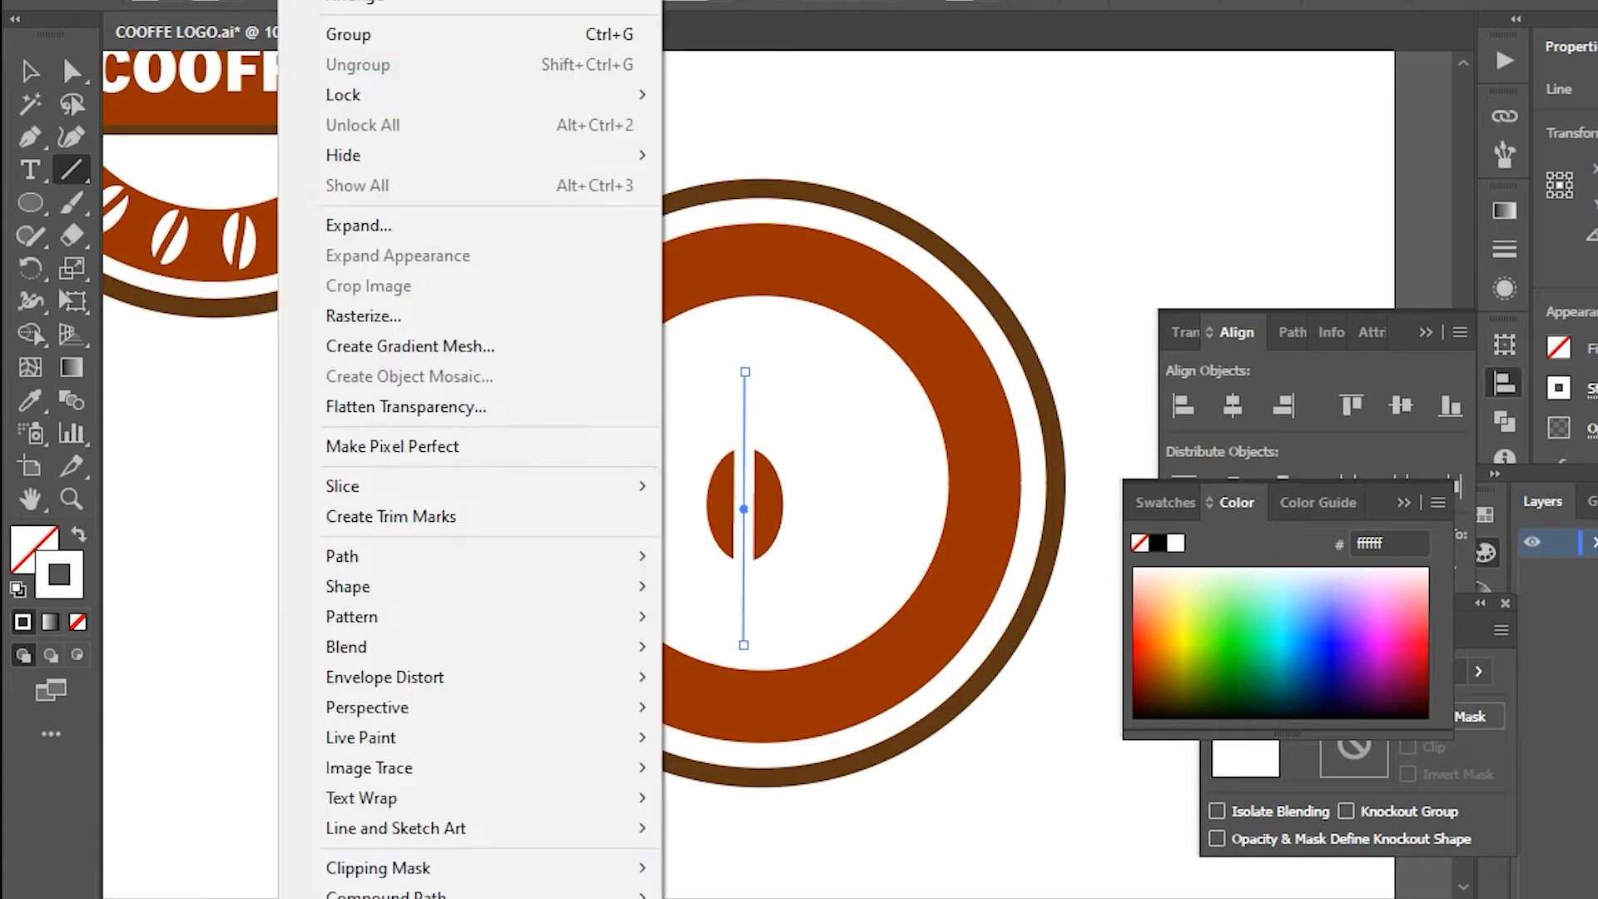
pyautogui.click(358, 225)
pyautogui.click(866, 592)
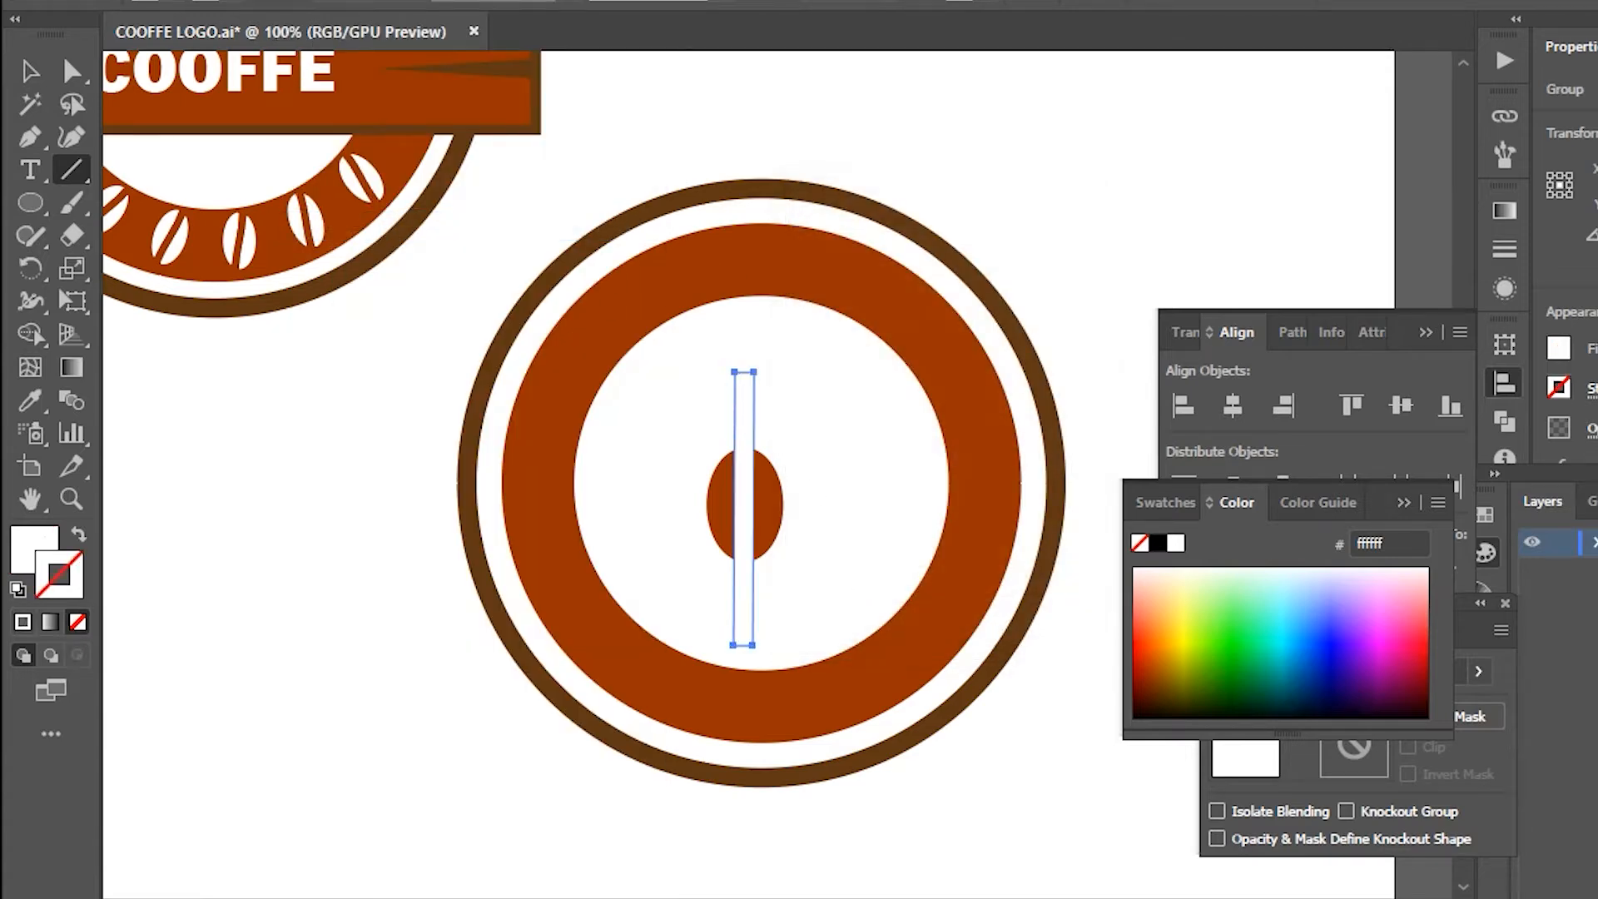
# Warp the white strip over the bean with the Flag style set to Vertical and a bend of about 54%
pyautogui.click(432, 2)
pyautogui.moveTo(520, 296)
pyautogui.click(811, 391)
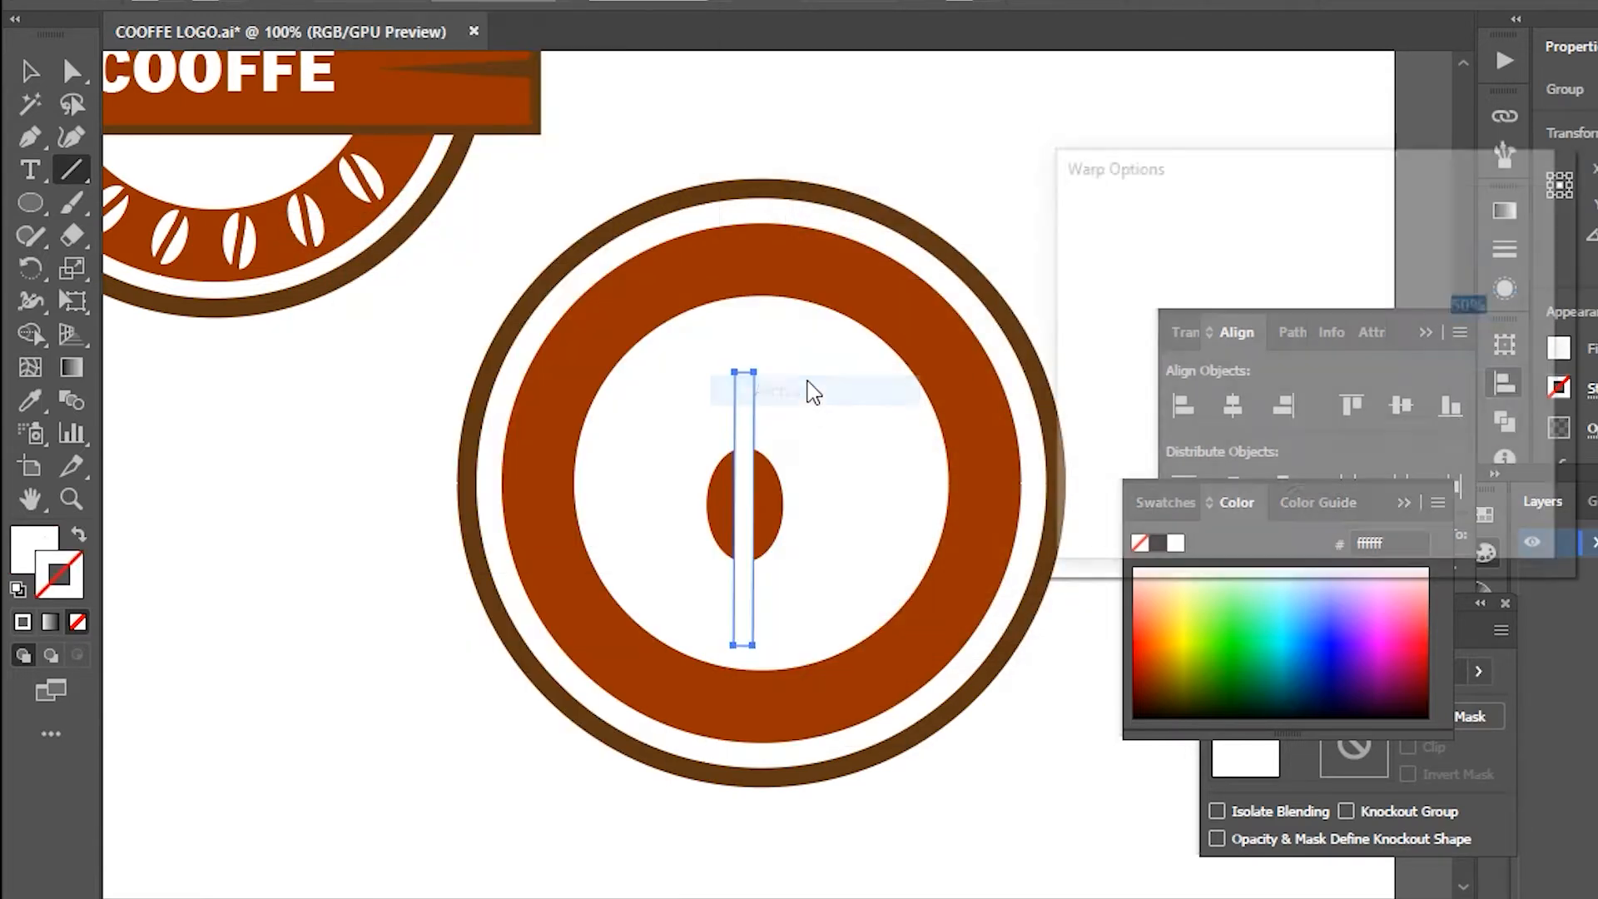
pyautogui.click(1311, 226)
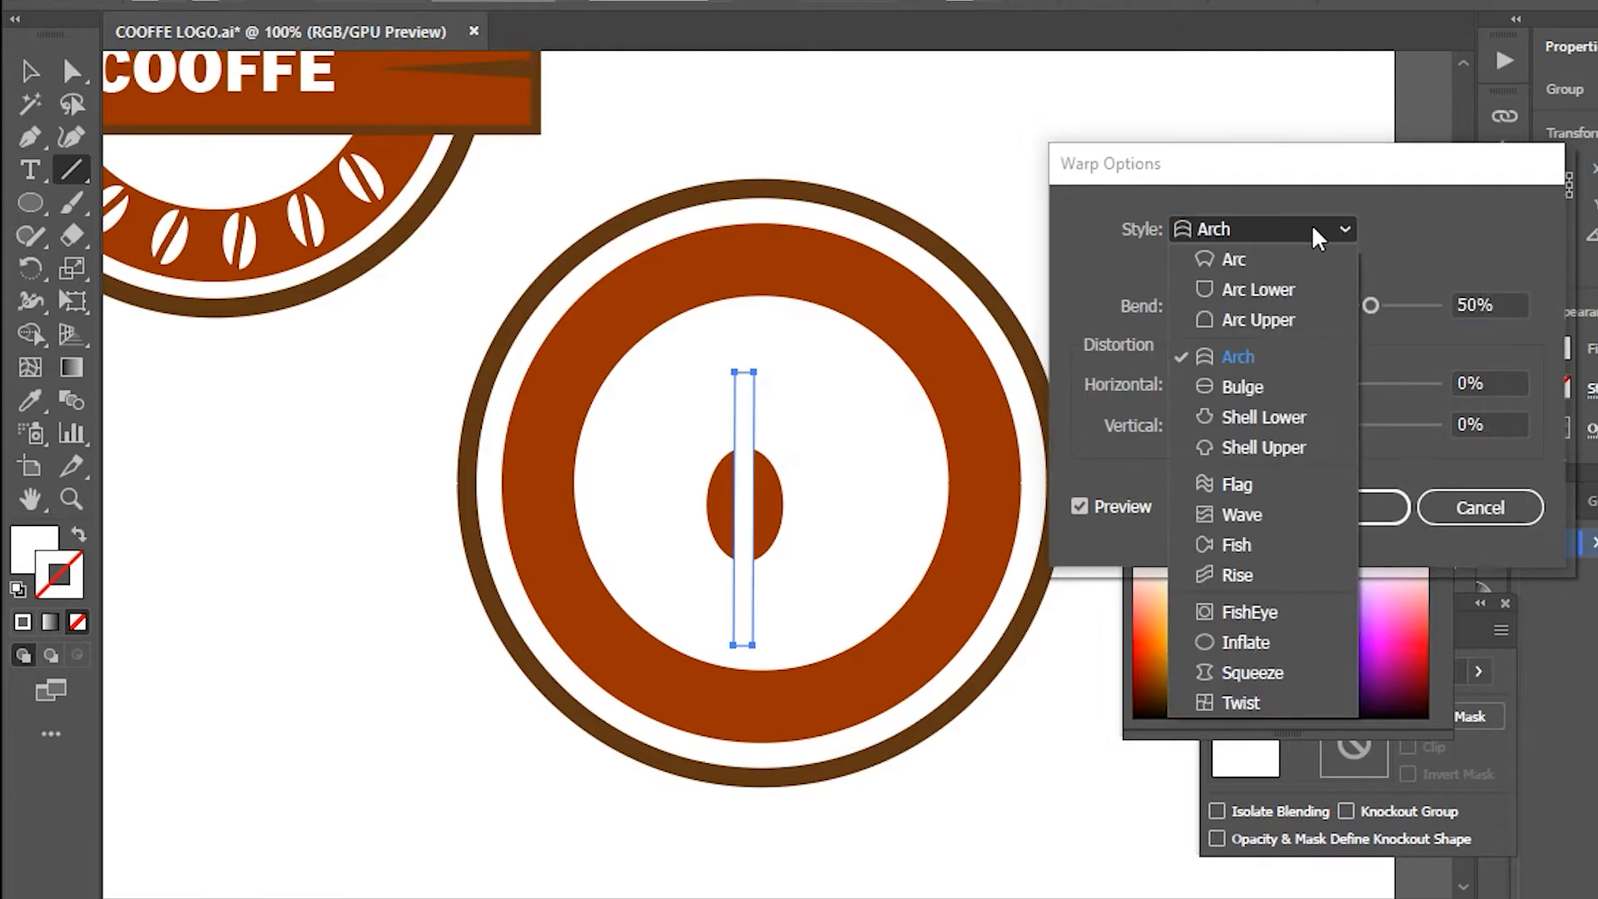
pyautogui.click(1238, 484)
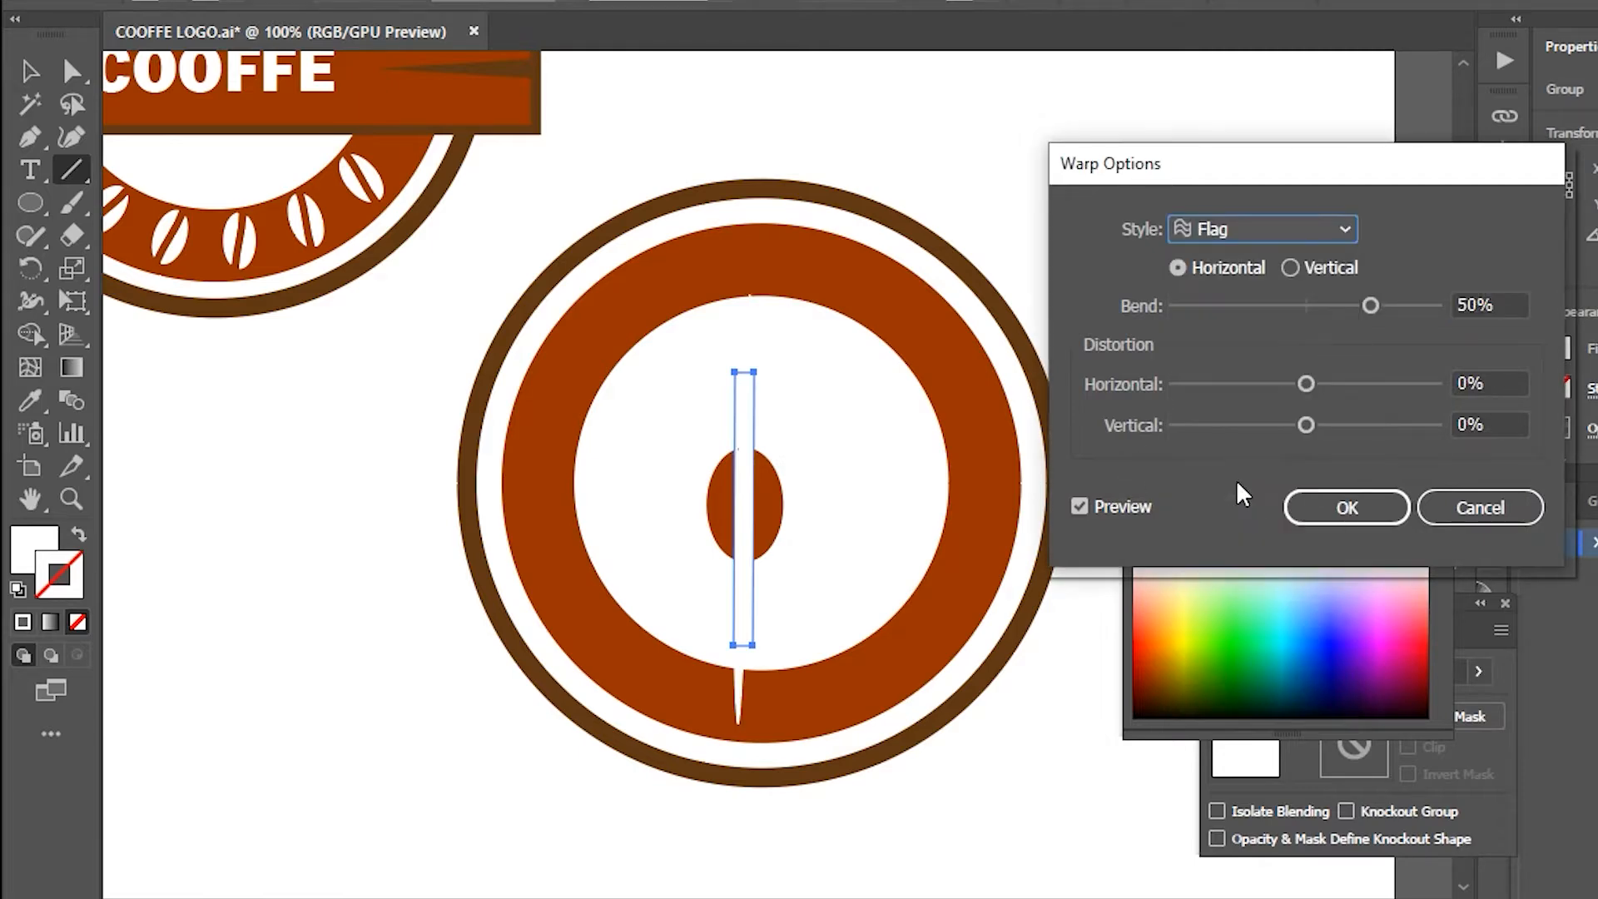
pyautogui.moveTo(1368, 308); pyautogui.dragTo(1319, 309)
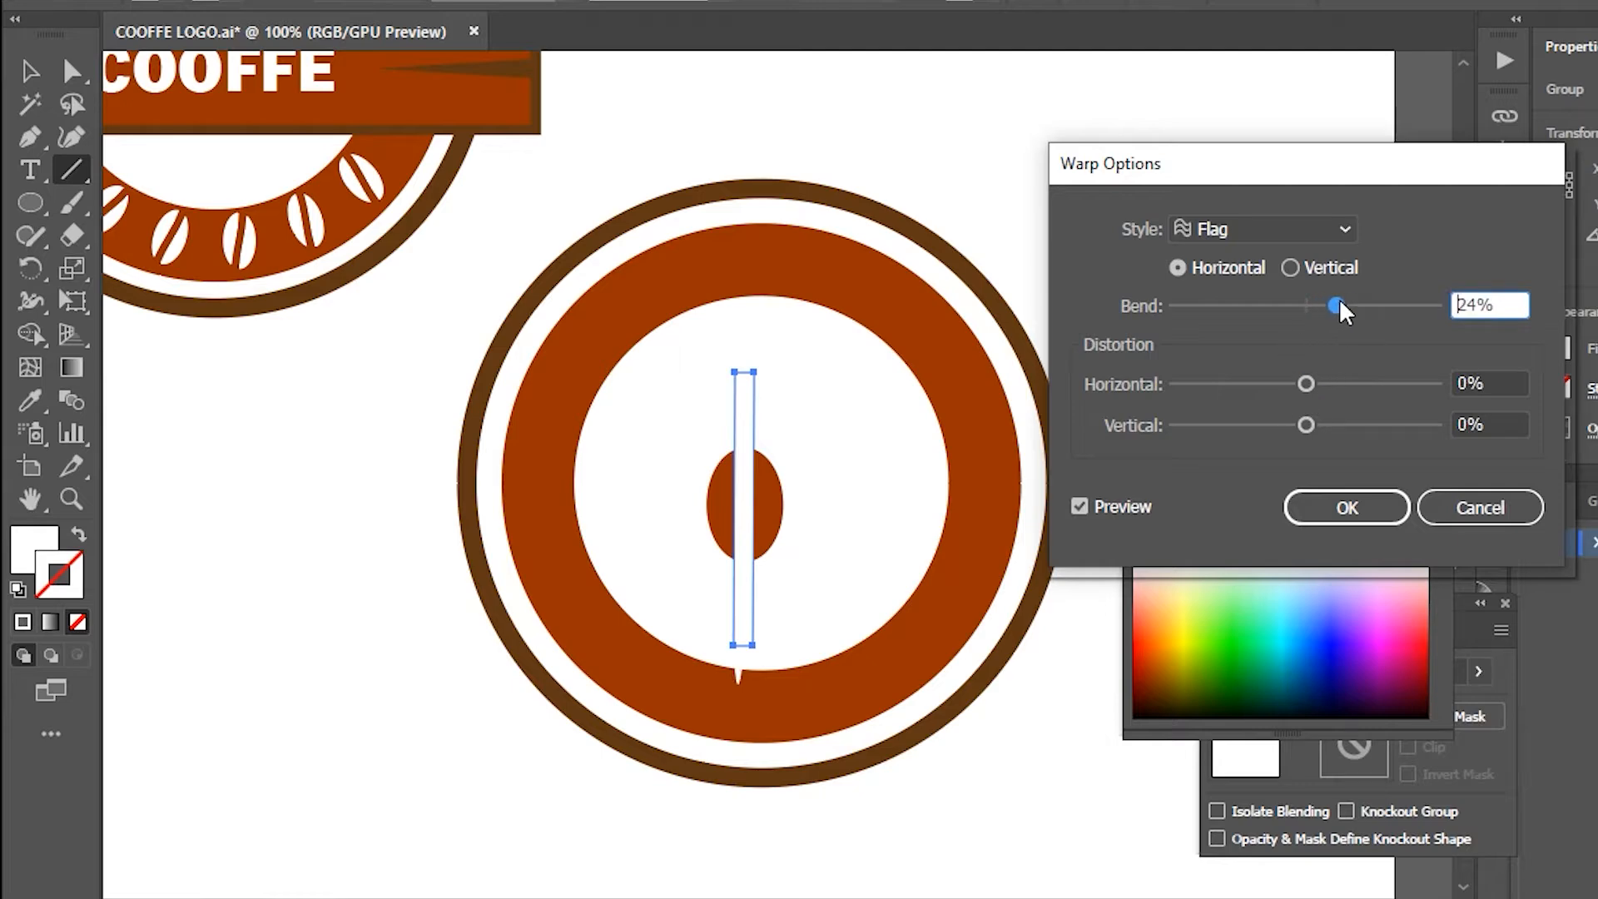
pyautogui.click(1290, 268)
pyautogui.moveTo(1335, 306); pyautogui.dragTo(1371, 307)
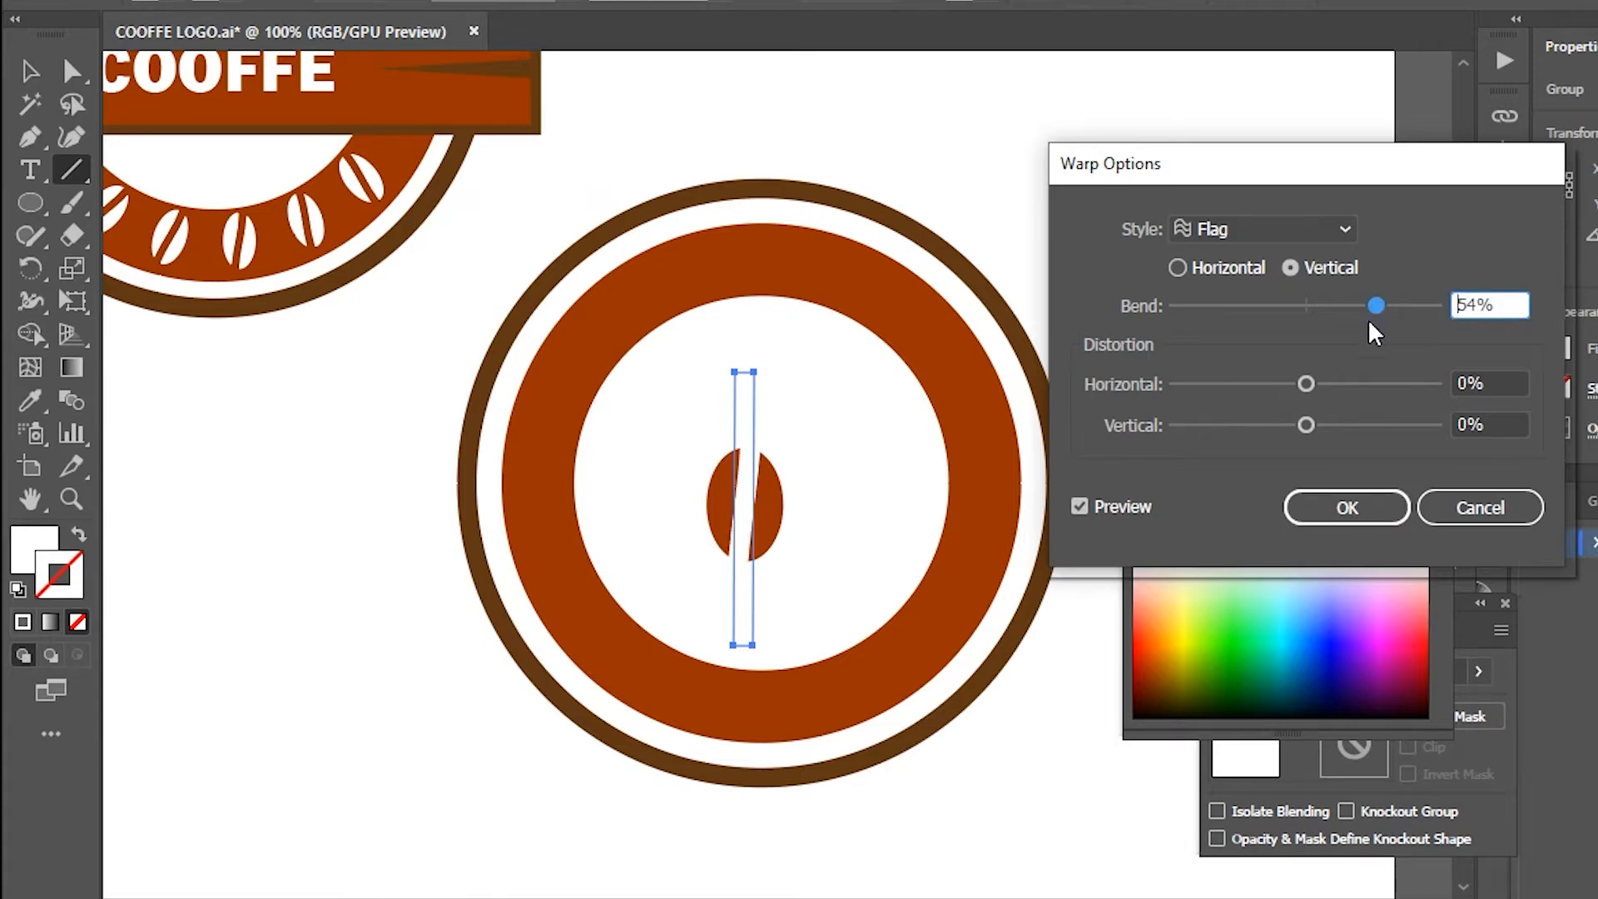
pyautogui.click(1320, 507)
# Expand the appearance of the warped white strip so its wavy outline becomes real paths
pyautogui.click(31, 71)
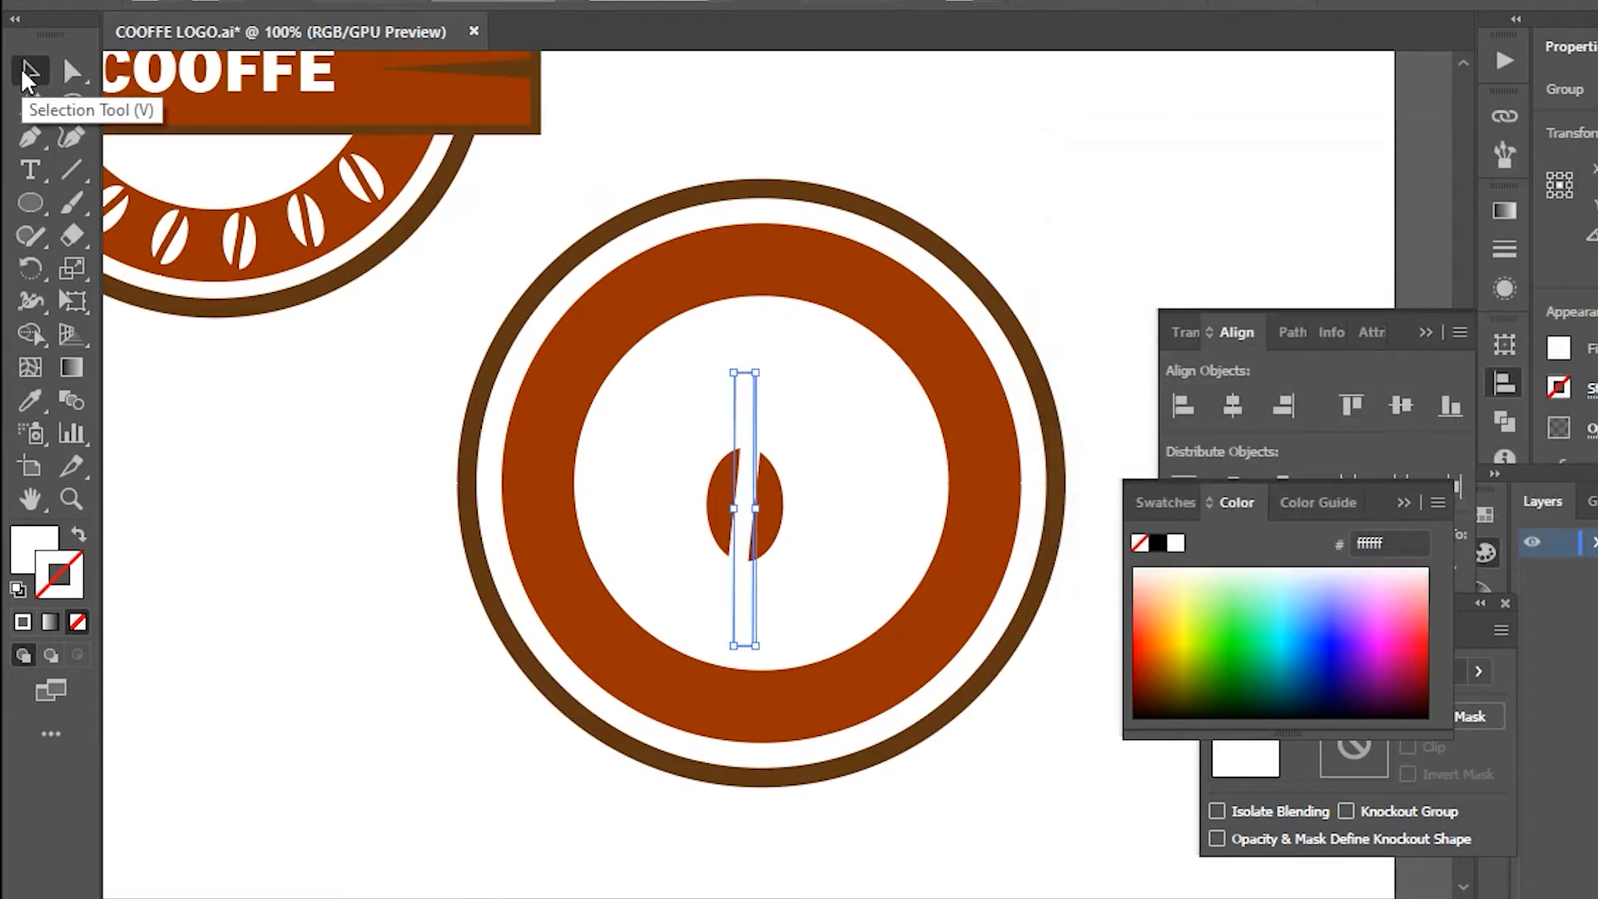
pyautogui.keyDown('shift'); pyautogui.click(736, 497); pyautogui.keyUp('shift')
pyautogui.click(721, 406)
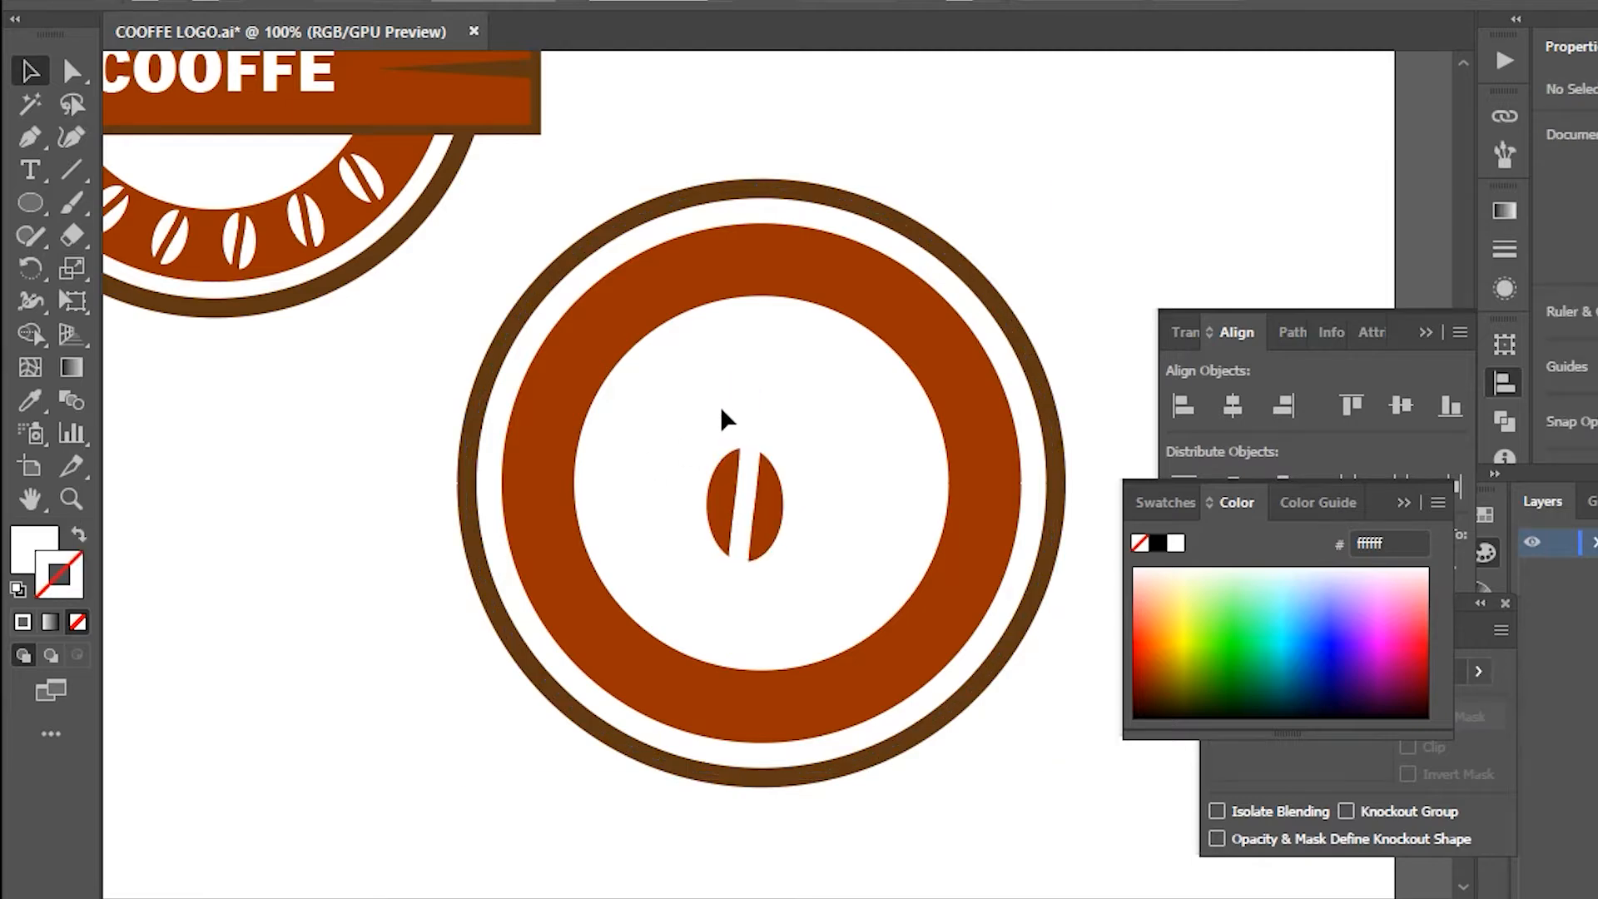
pyautogui.click(758, 474)
pyautogui.click(812, 471)
pyautogui.click(756, 501)
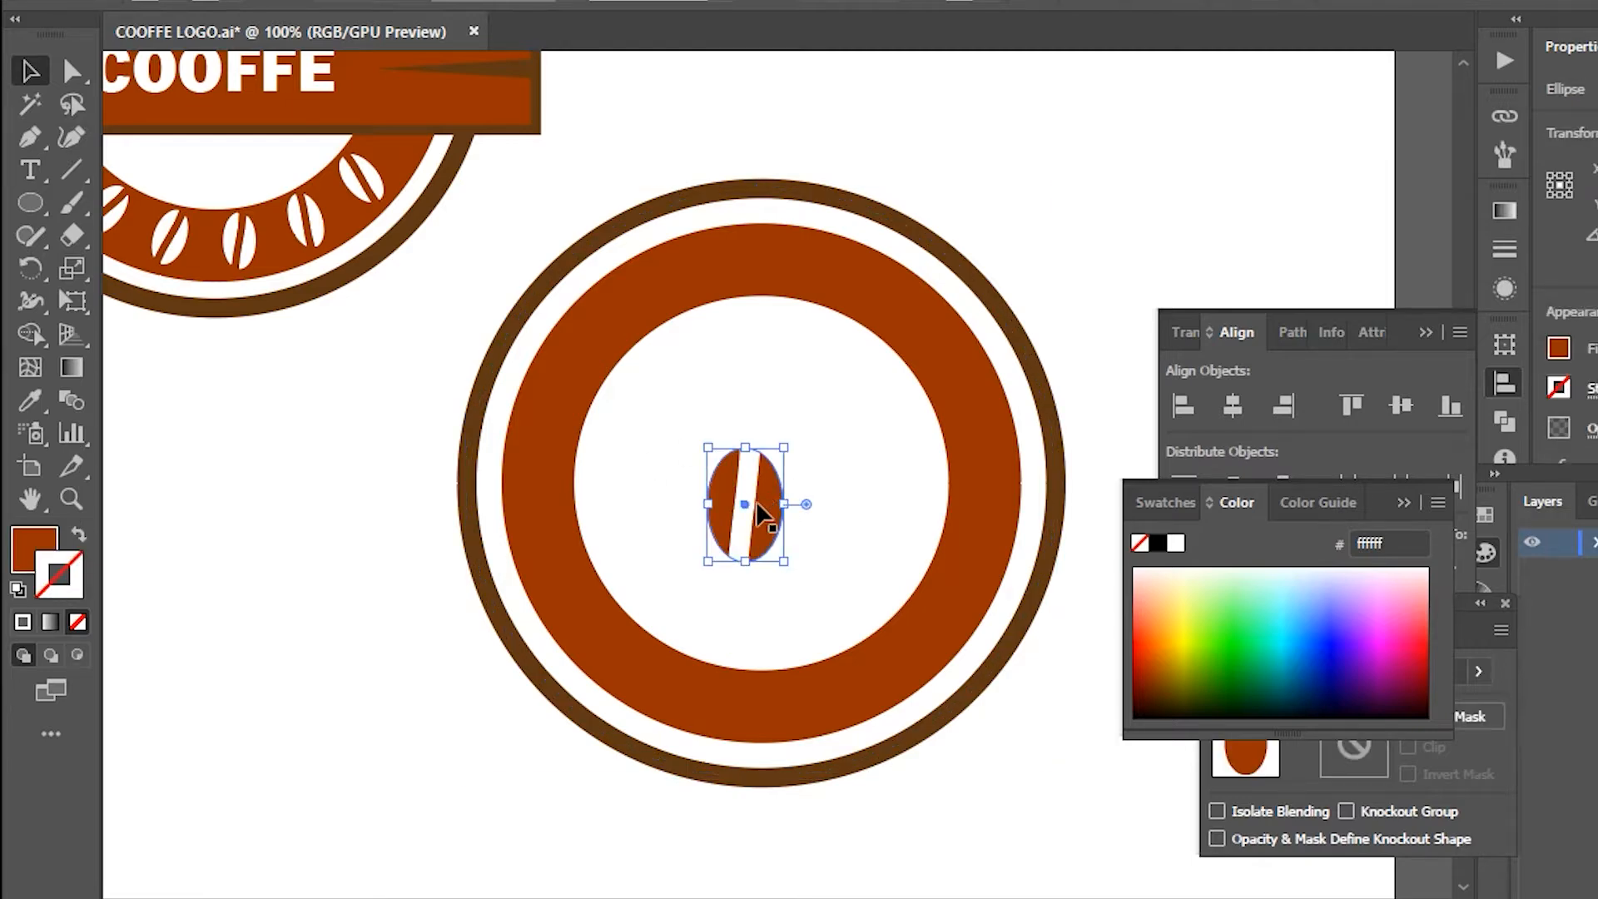
pyautogui.keyDown('shift'); pyautogui.click(743, 476); pyautogui.keyUp('shift')
pyautogui.click(778, 461)
pyautogui.click(743, 532)
pyautogui.click(316, 0)
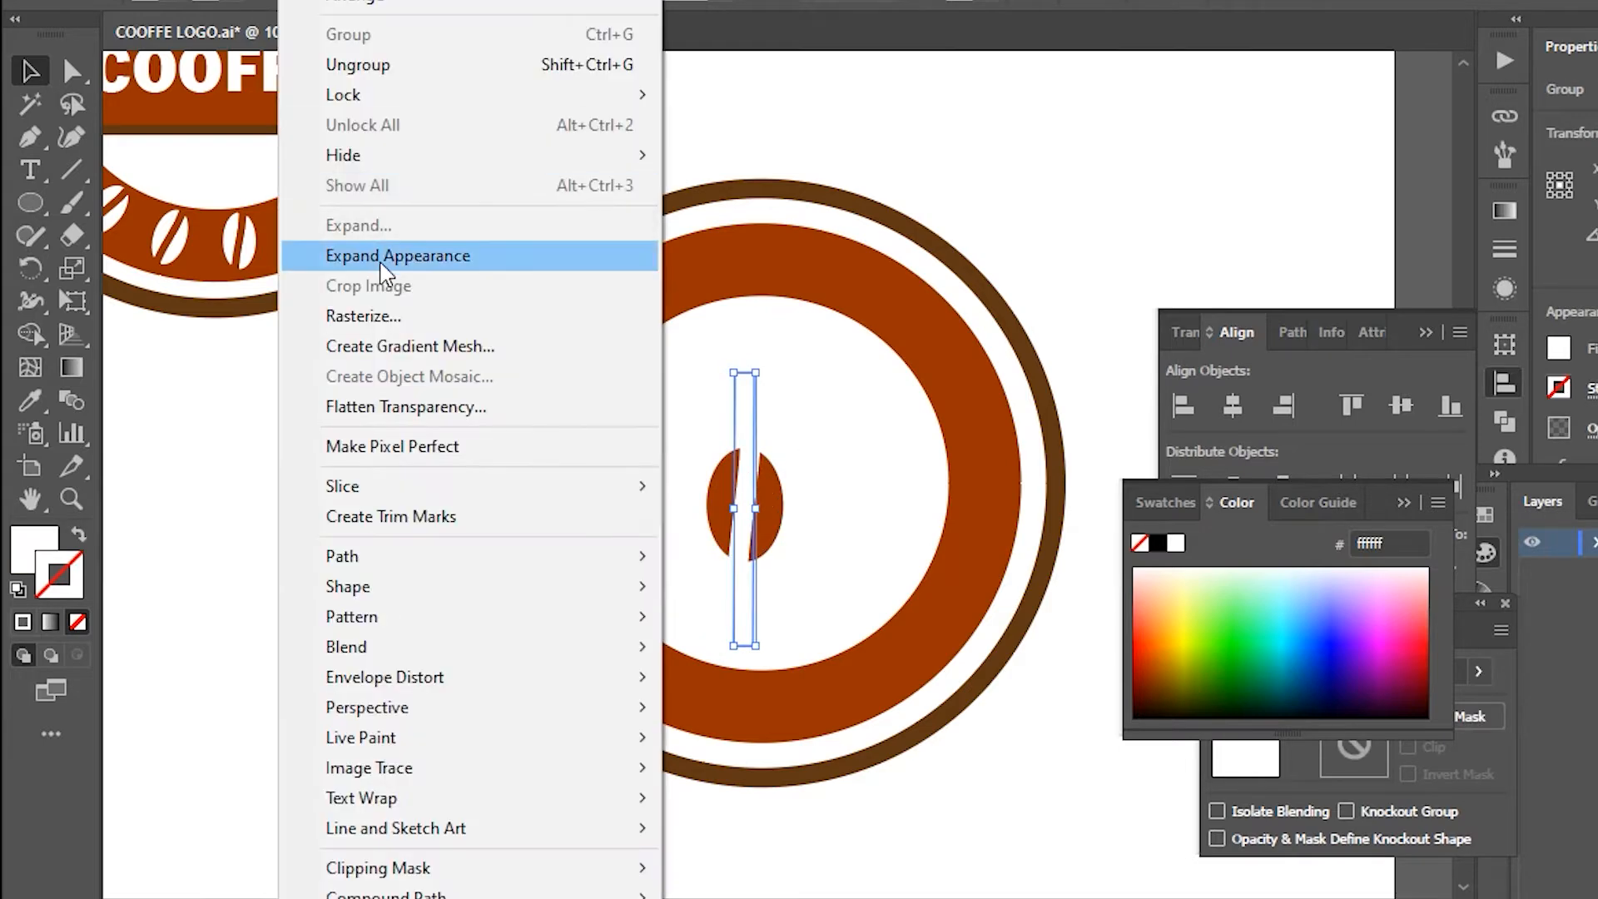
pyautogui.click(392, 256)
# Try to cut the wavy strip out of the small brown ellipse with Pathfinder's Minus Front
pyautogui.click(802, 486)
pyautogui.click(776, 506)
pyautogui.keyDown('shift'); pyautogui.click(747, 491); pyautogui.keyUp('shift')
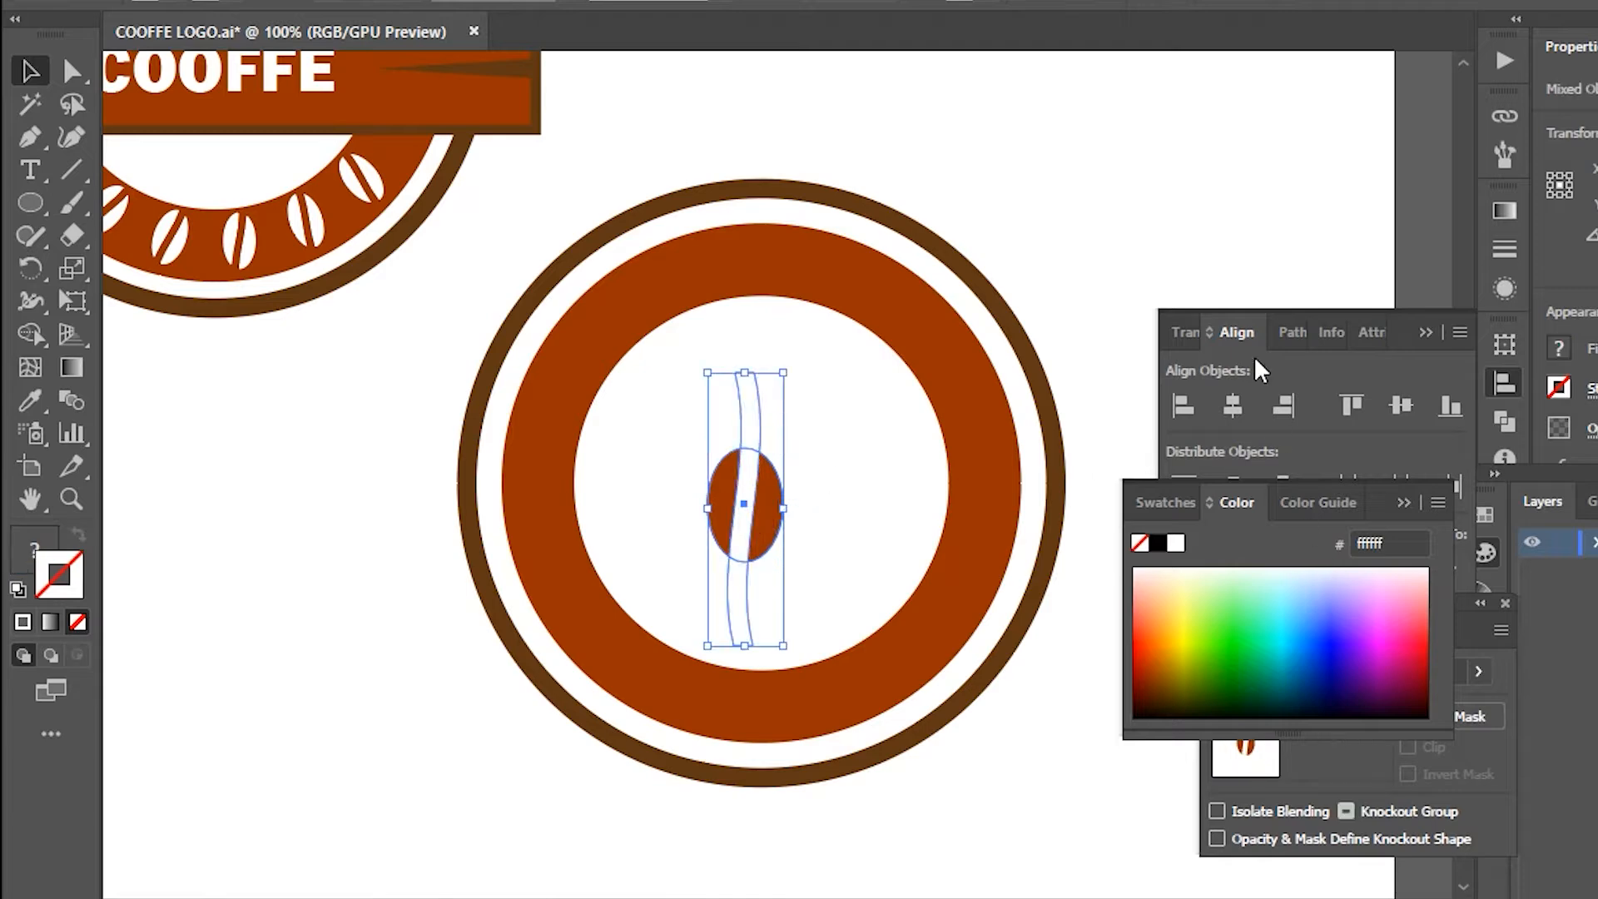
pyautogui.click(1300, 332)
pyautogui.click(1235, 406)
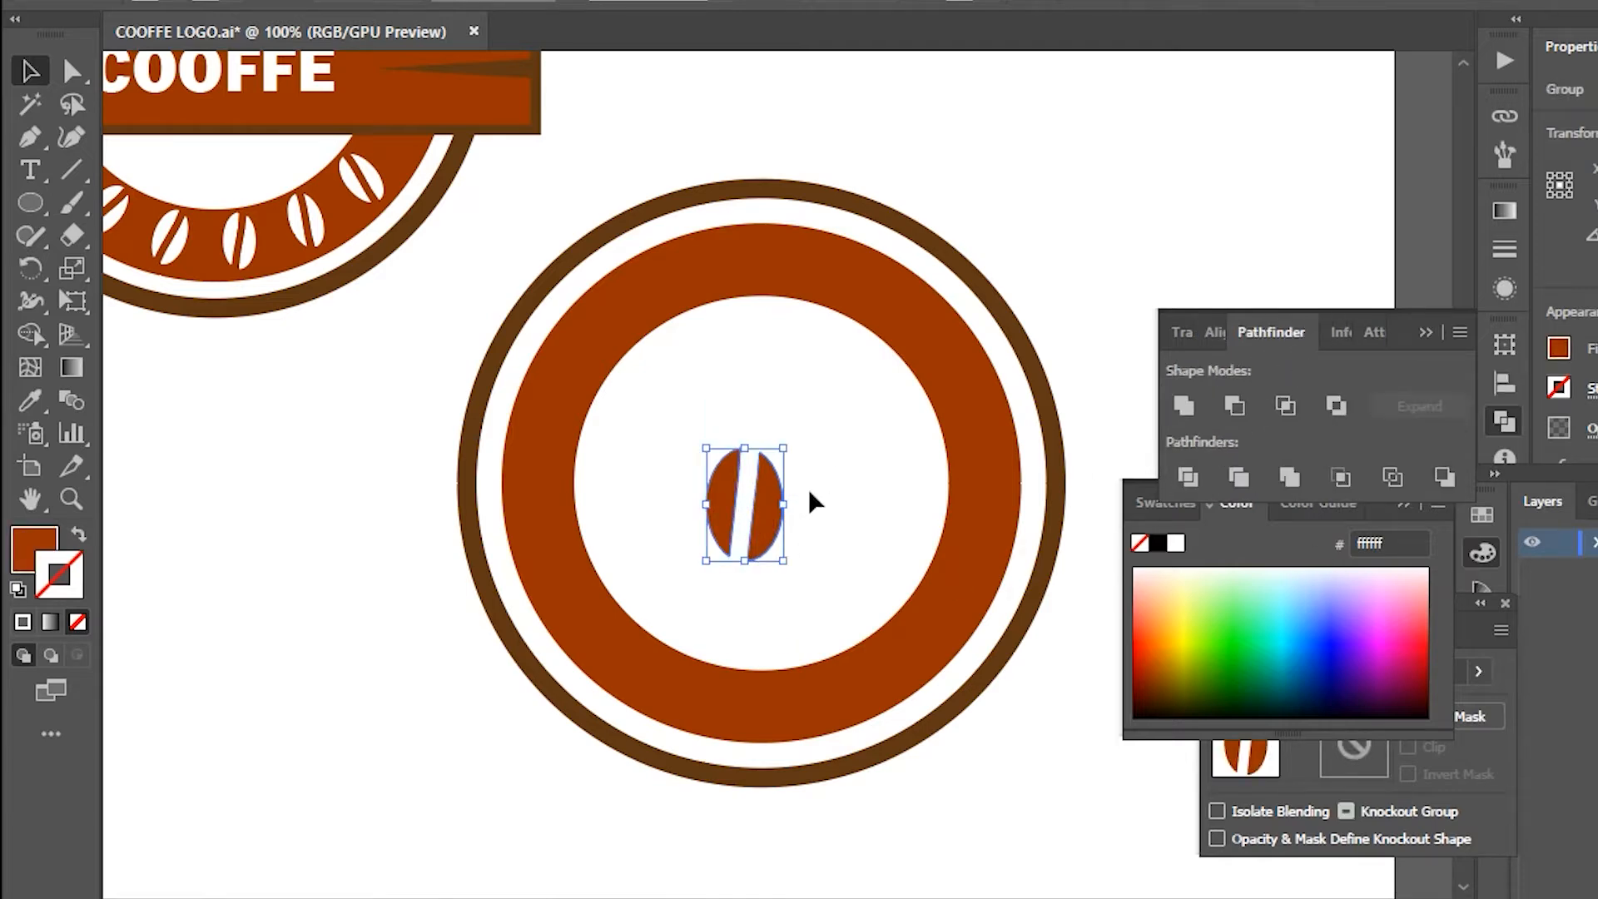
pyautogui.hotkey('ctrl', 'z')
# Shift the wavy strip down over the ellipse and subtract it with Minus Front to form two bean halves
pyautogui.click(812, 415)
pyautogui.moveTo(759, 481); pyautogui.dragTo(741, 533)
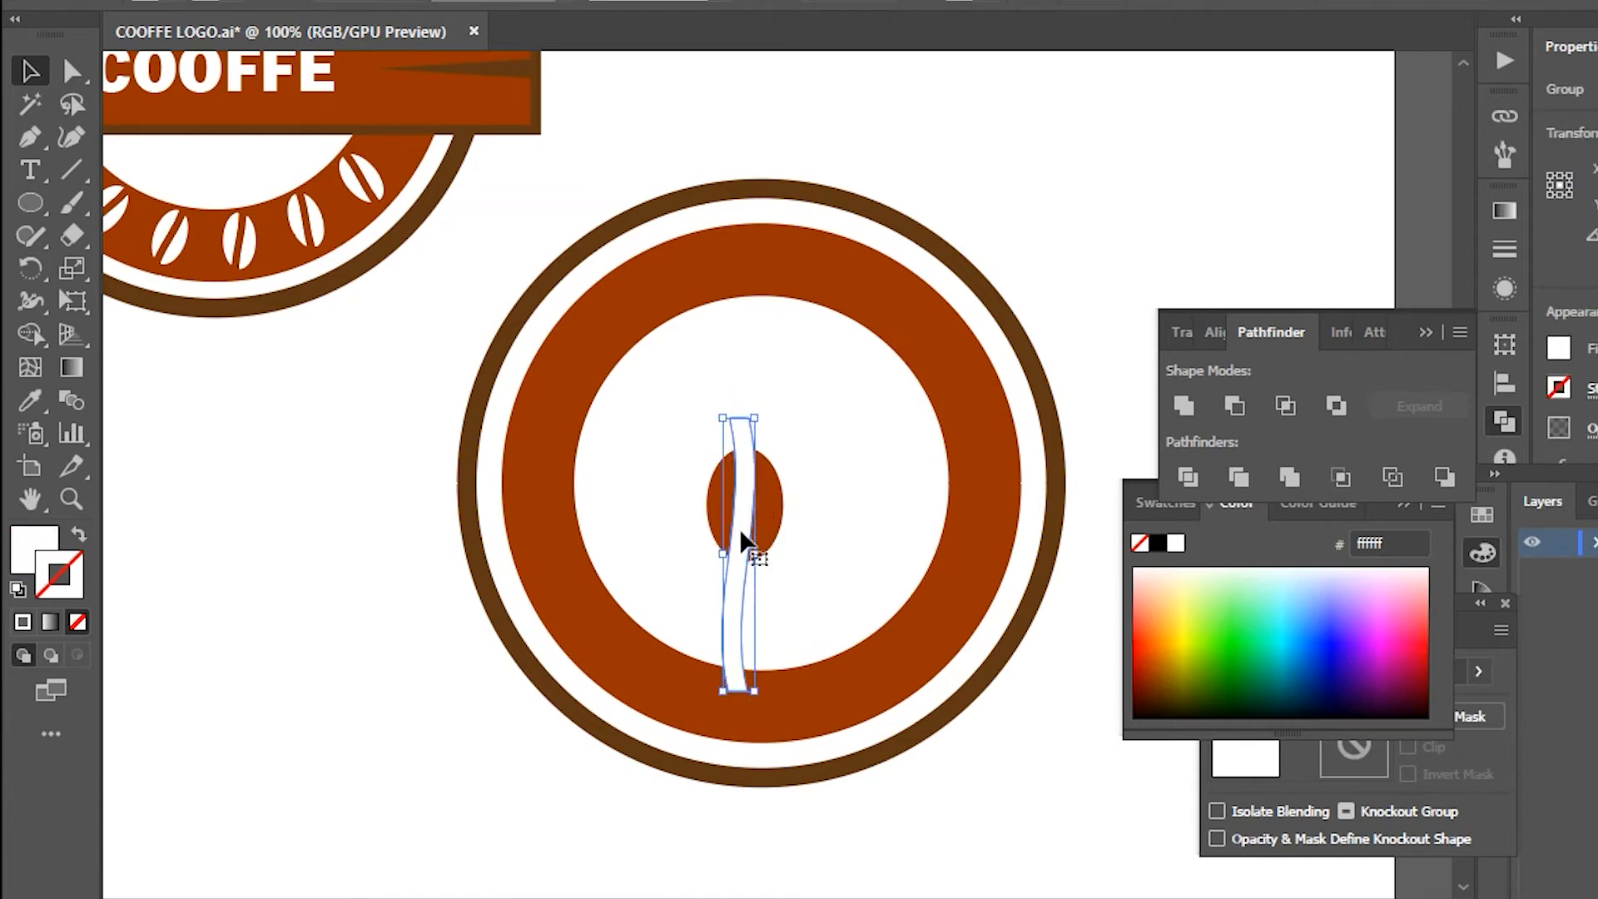
pyautogui.keyDown('shift'); pyautogui.click(761, 487); pyautogui.keyUp('shift')
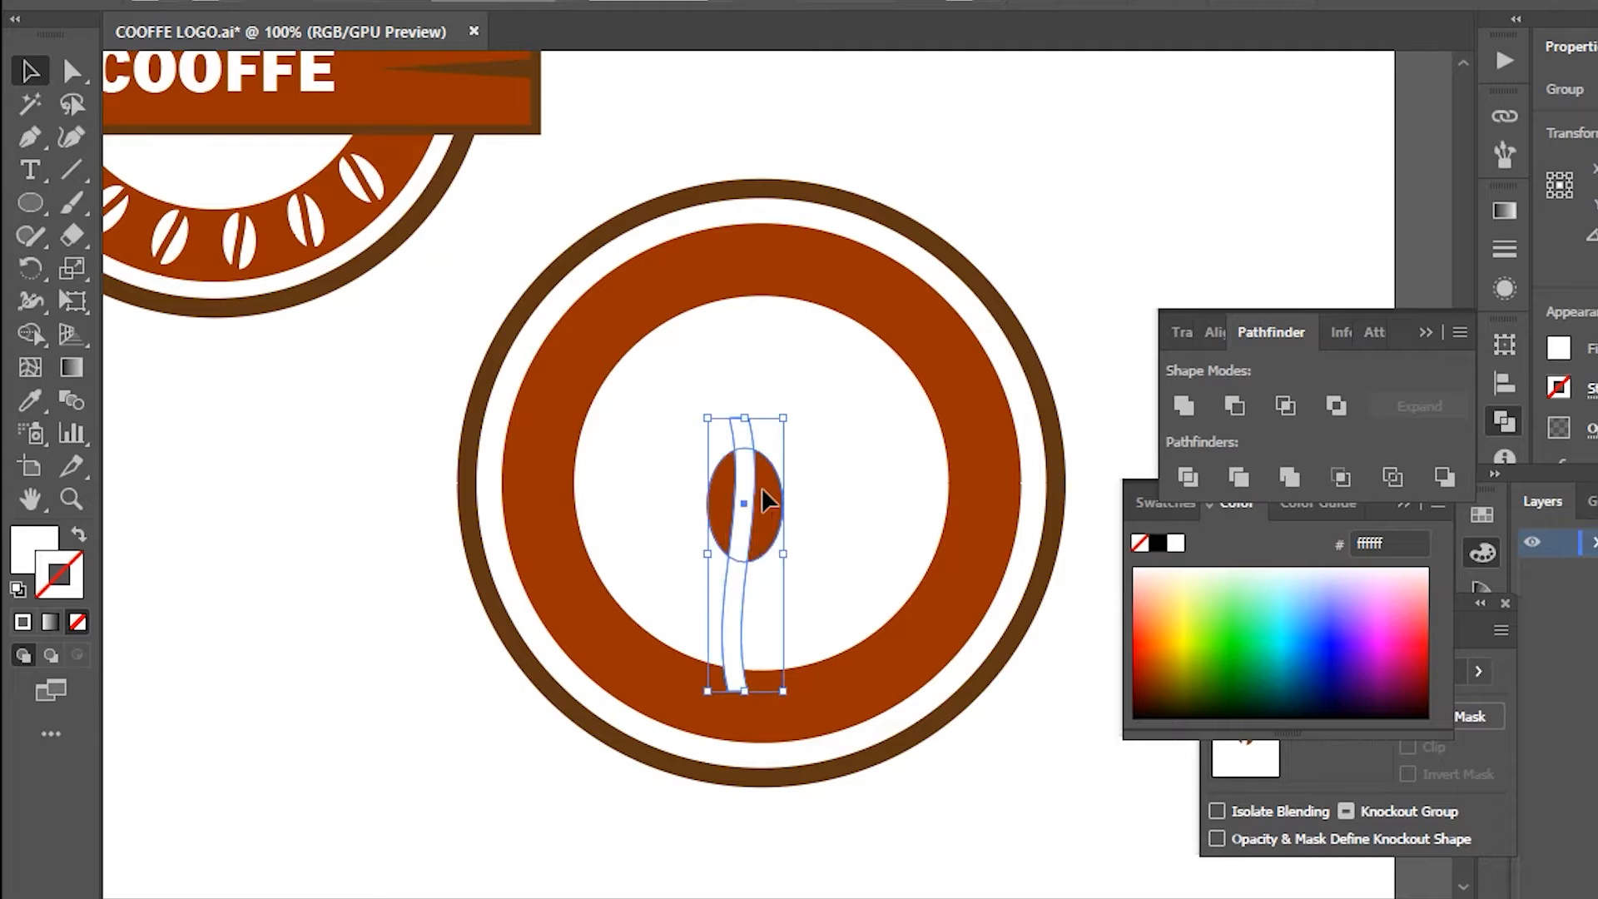
pyautogui.click(1234, 405)
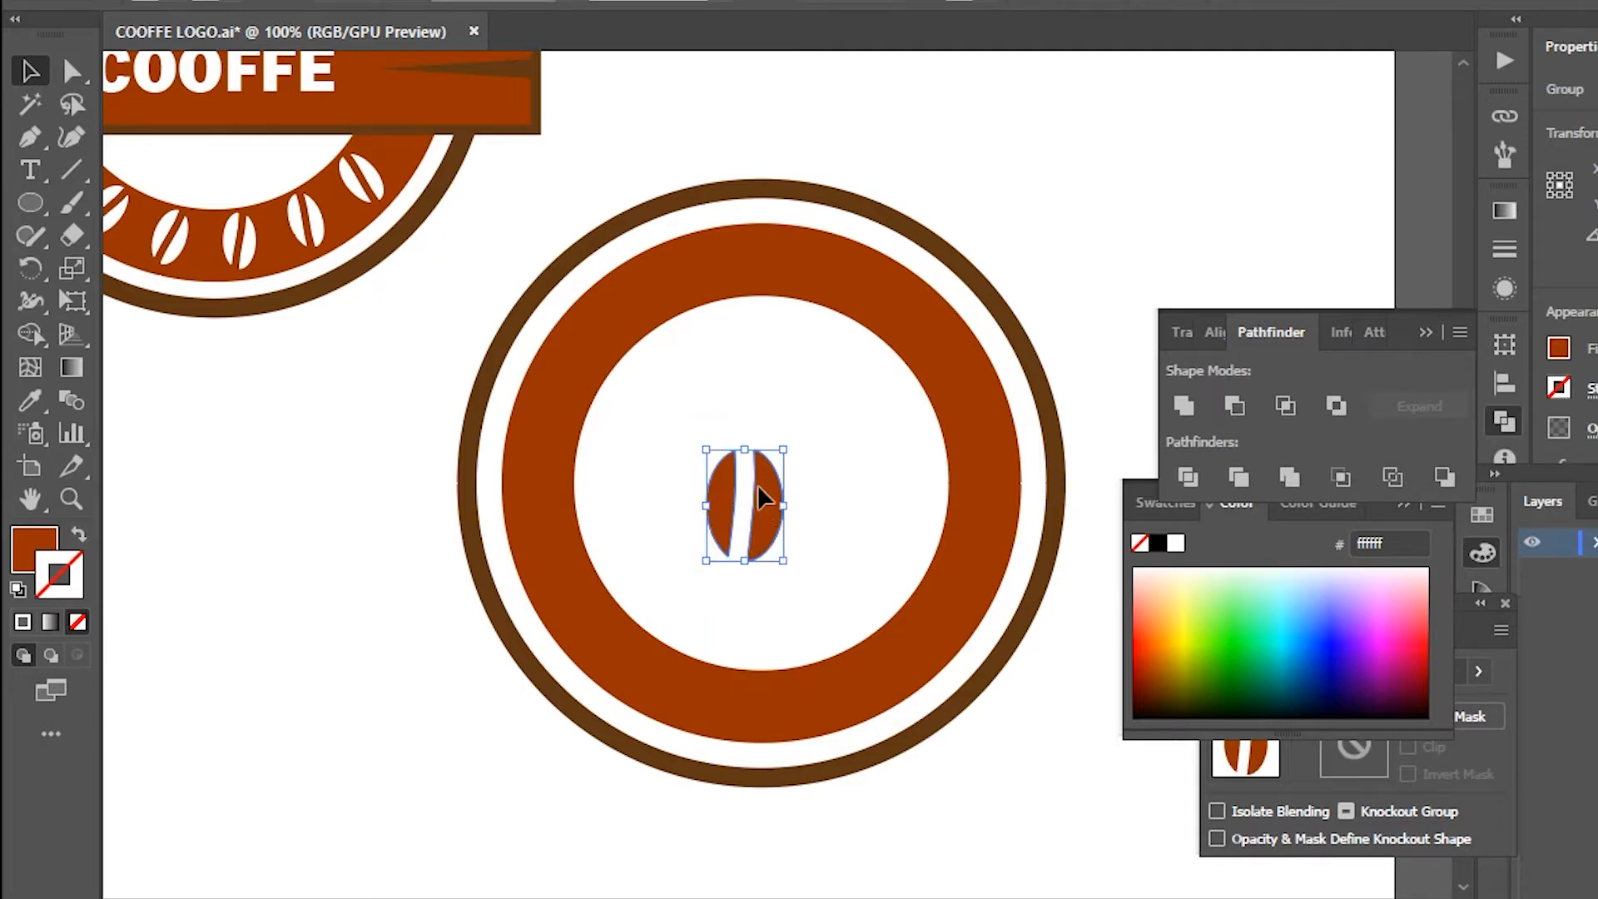
# Place the bean, scaled down to fit, at the top of the brown ring and fill it white
pyautogui.moveTo(757, 484); pyautogui.dragTo(769, 256)
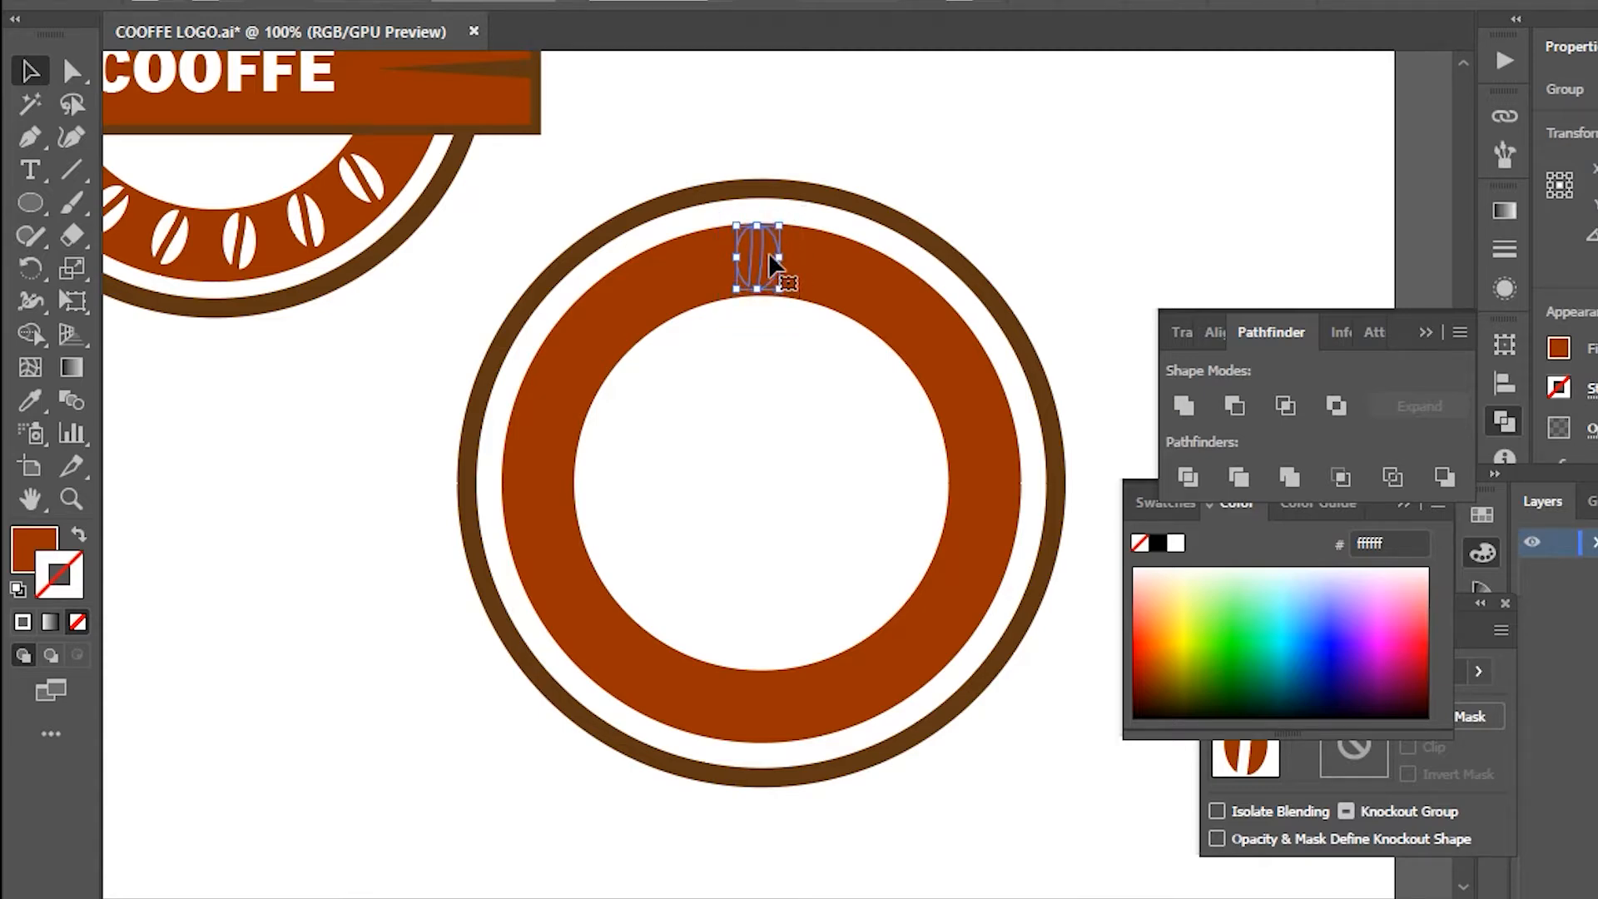
pyautogui.press('Down')
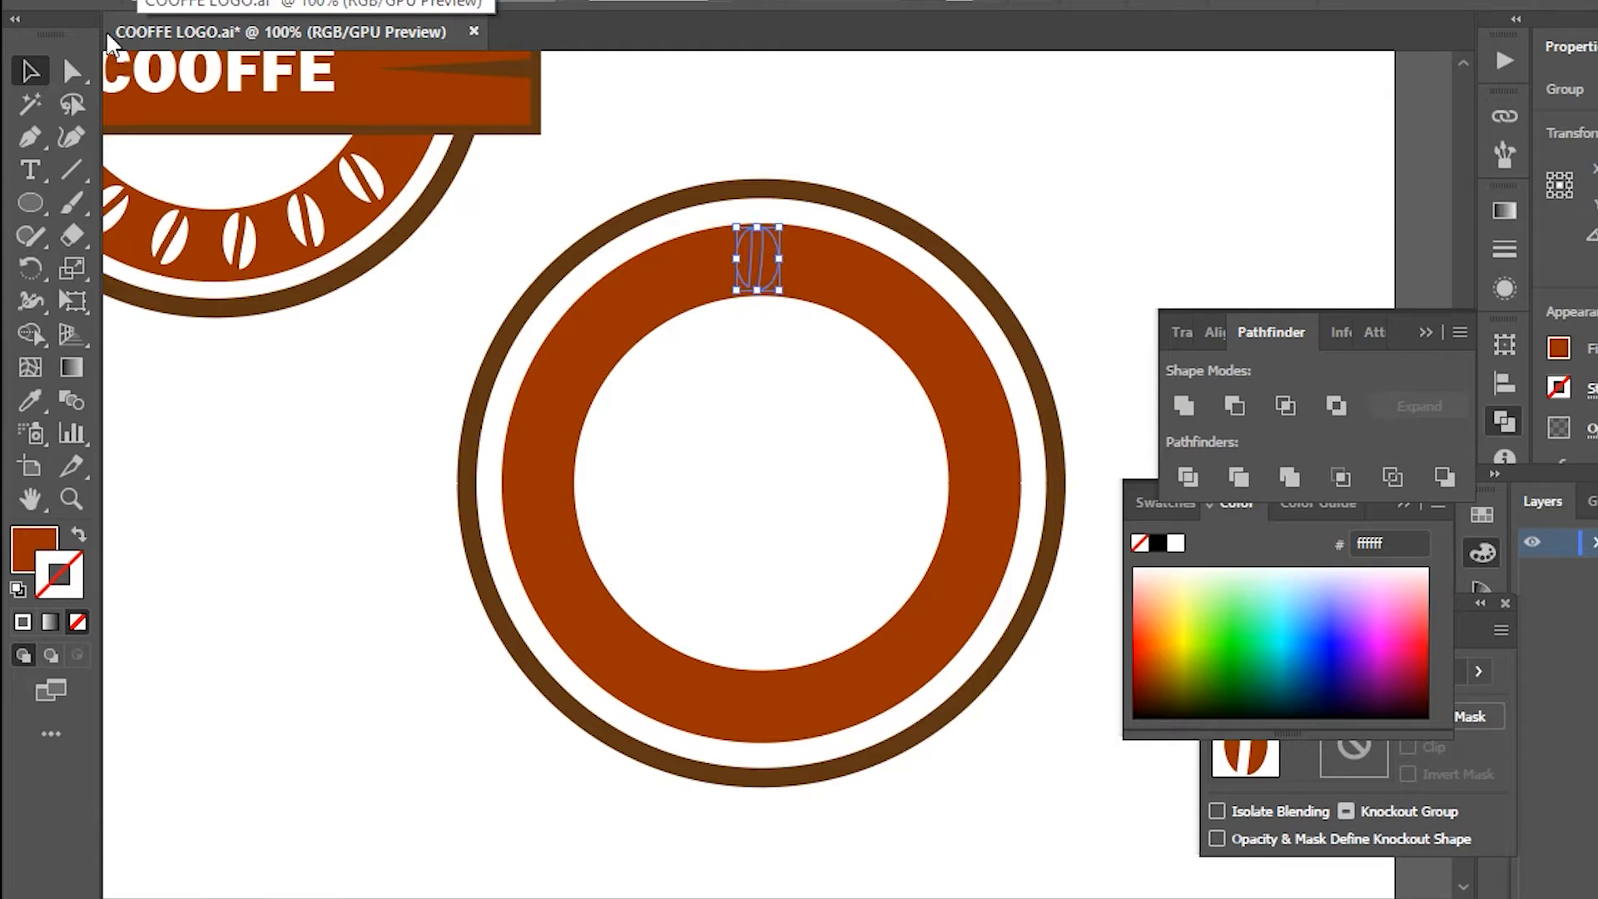
pyautogui.click(185, 3)
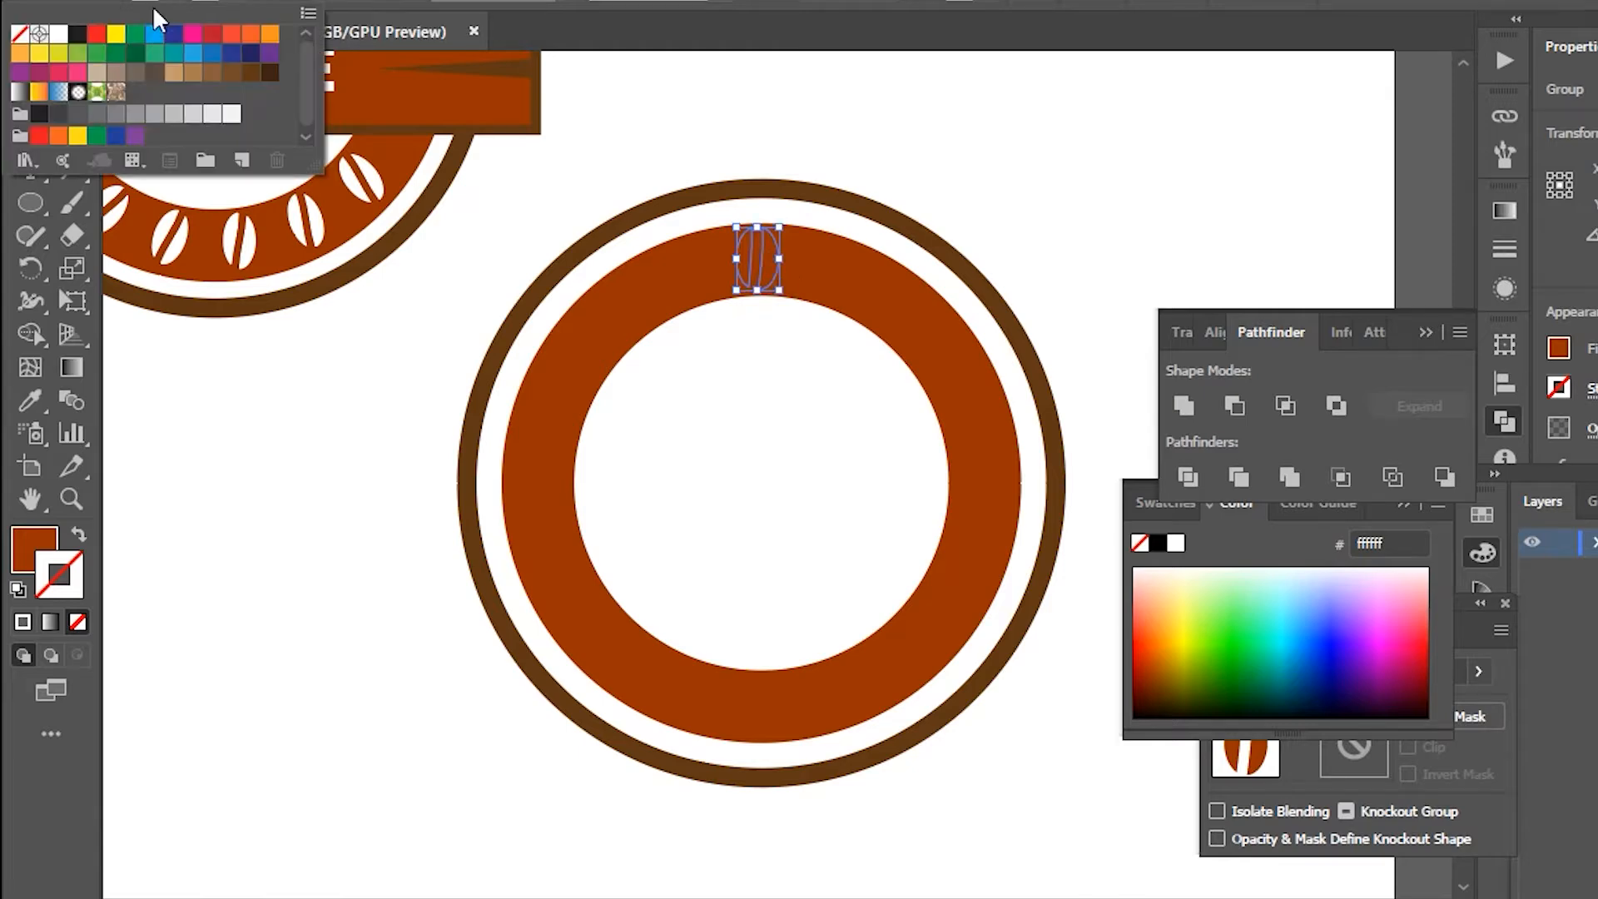
pyautogui.click(57, 37)
pyautogui.click(684, 112)
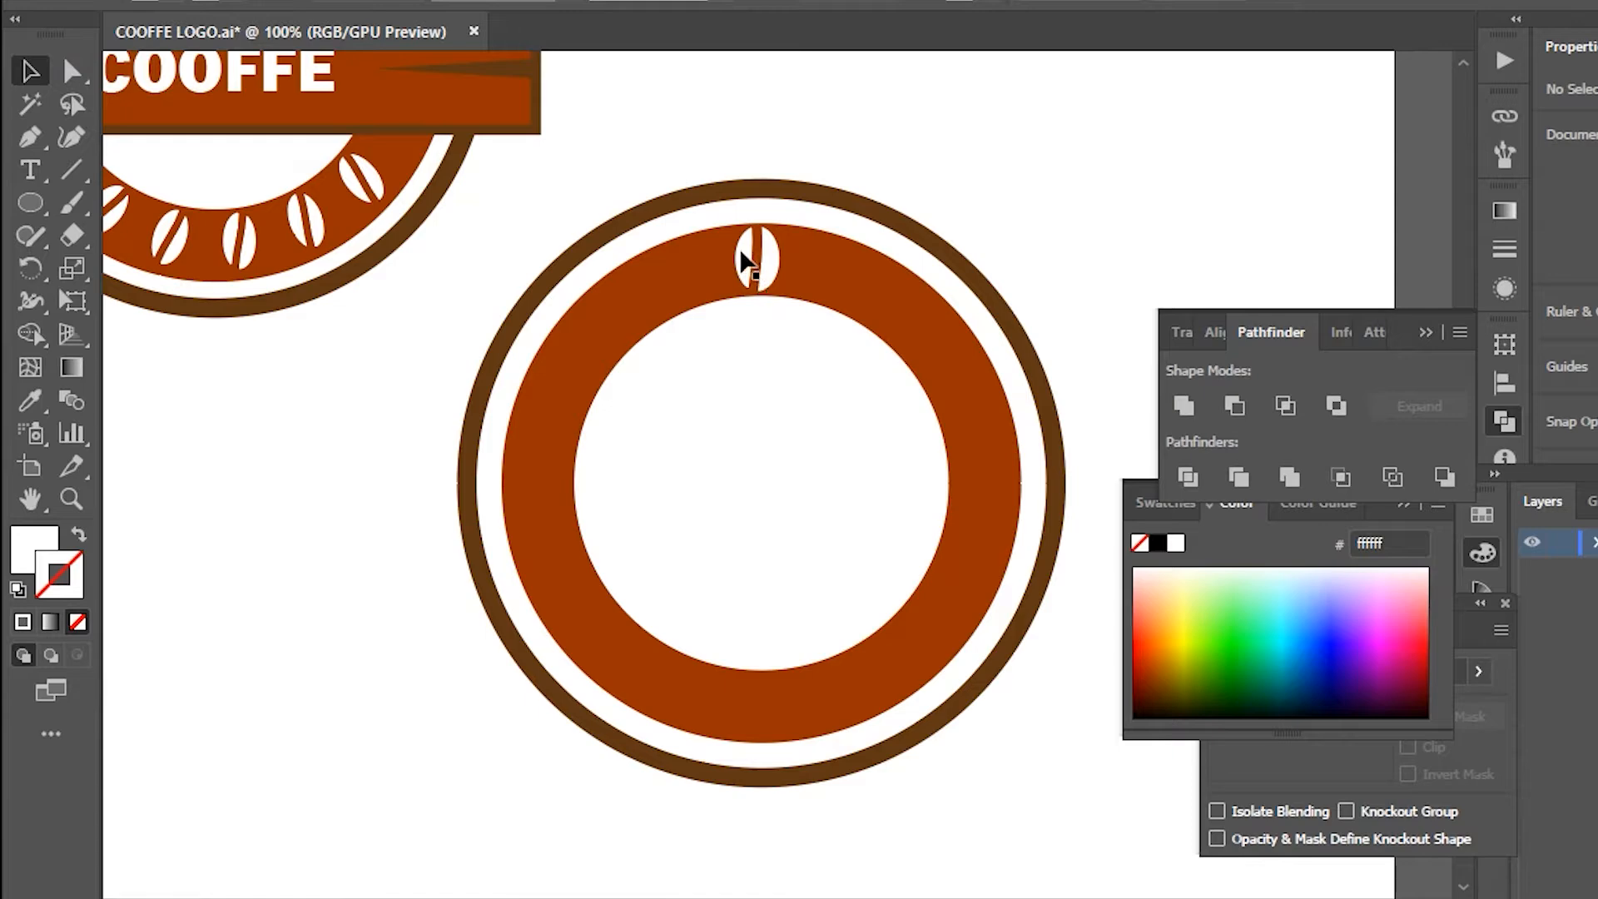
# Create a copy of the white bean rotated 20° around a point near the rings' centre
pyautogui.click(740, 252)
pyautogui.click(866, 145)
pyautogui.click(764, 256)
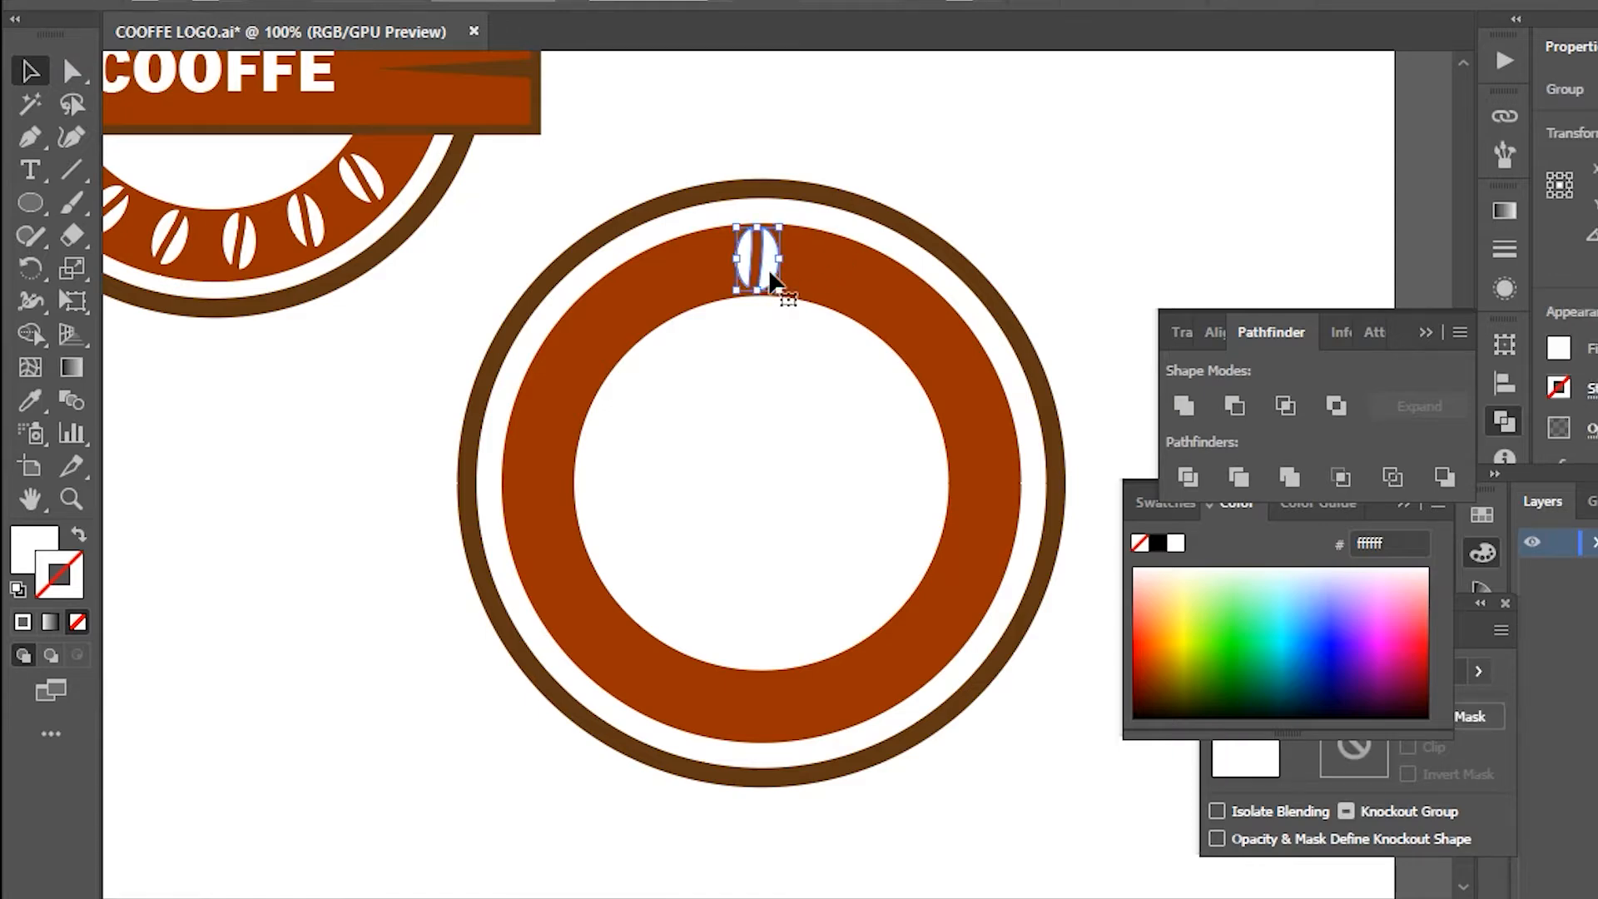
pyautogui.click(32, 269)
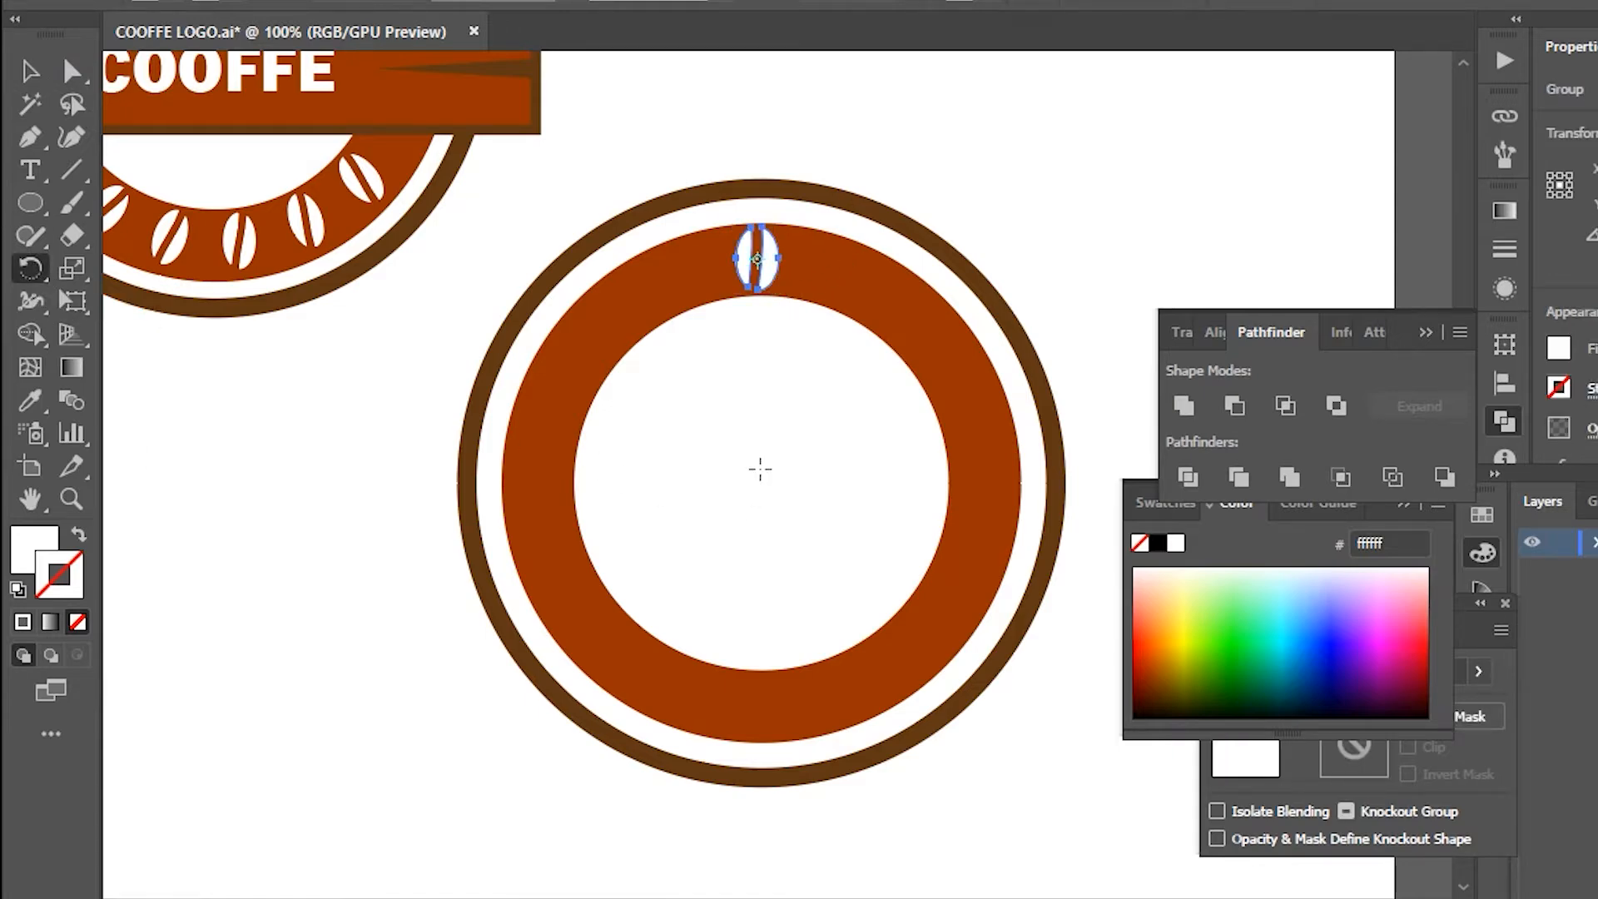
pyautogui.keyDown('alt'); pyautogui.click(760, 477); pyautogui.keyUp('alt')
pyautogui.click(1218, 364)
pyautogui.write('20')
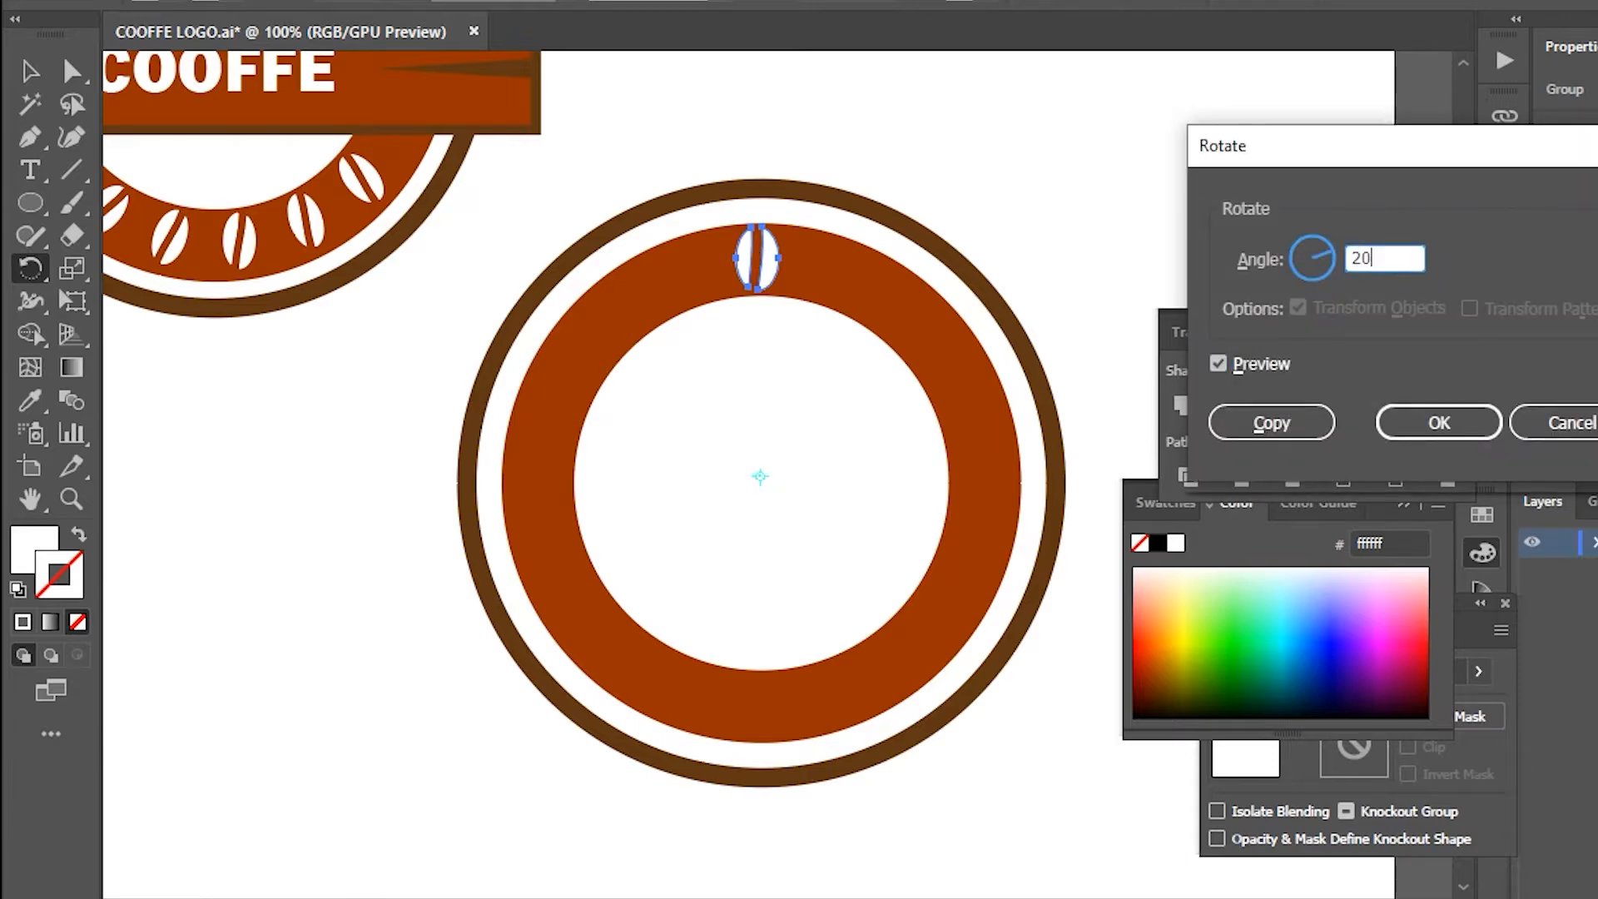
pyautogui.click(1271, 422)
# Repeat the rotated copy eleven more times to spread beans around the brown ring
pyautogui.hotkey('ctrl', 'd')
pyautogui.hotkey('ctrl', 'd')
pyautogui.hotkey('ctrl', 'd')
pyautogui.hotkey('ctrl', 'd')
pyautogui.hotkey('ctrl', 'd')
pyautogui.hotkey('ctrl', 'd')
pyautogui.hotkey('ctrl', 'd')
pyautogui.hotkey('ctrl', 'd')
pyautogui.hotkey('ctrl', 'd')
pyautogui.hotkey('ctrl', 'd')
pyautogui.hotkey('ctrl', 'd')
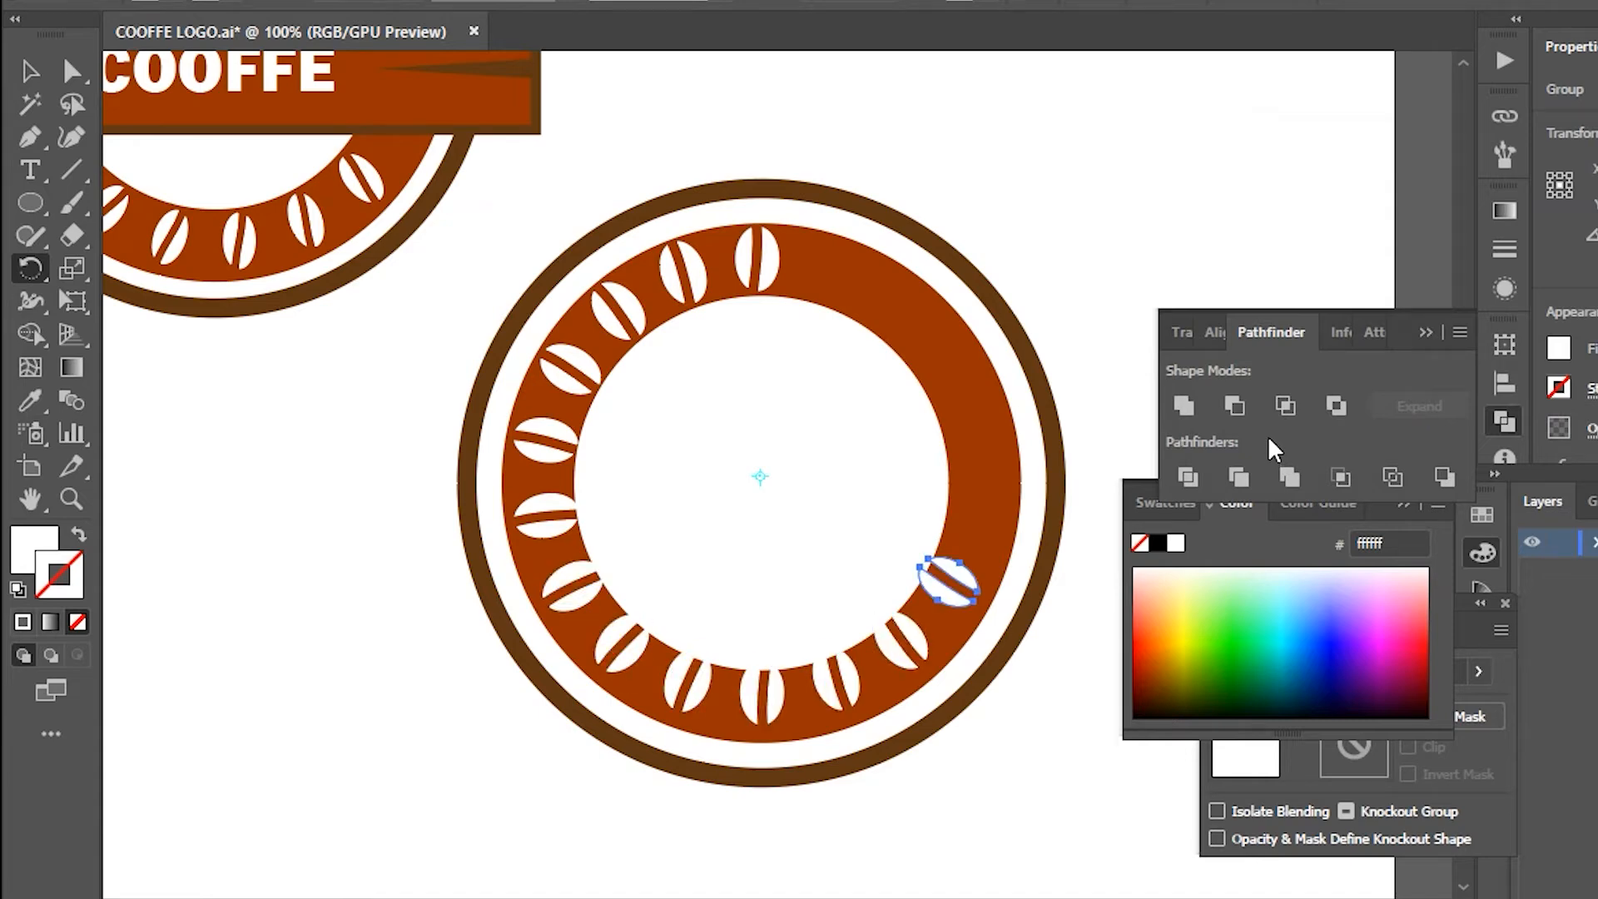
# Undo all the rotated bean copies, keeping only the original bean at the top of the ring
pyautogui.hotkey('ctrl', 'z')
pyautogui.hotkey('ctrl', 'z')
pyautogui.hotkey('ctrl', 'z')
pyautogui.hotkey('ctrl', 'z')
pyautogui.hotkey('ctrl', 'z')
pyautogui.hotkey('ctrl', 'z')
pyautogui.hotkey('ctrl', 'z')
pyautogui.hotkey('ctrl', 'z')
pyautogui.hotkey('ctrl', 'z')
pyautogui.hotkey('ctrl', 'z')
pyautogui.hotkey('ctrl', 'z')
pyautogui.hotkey('ctrl', 'z')
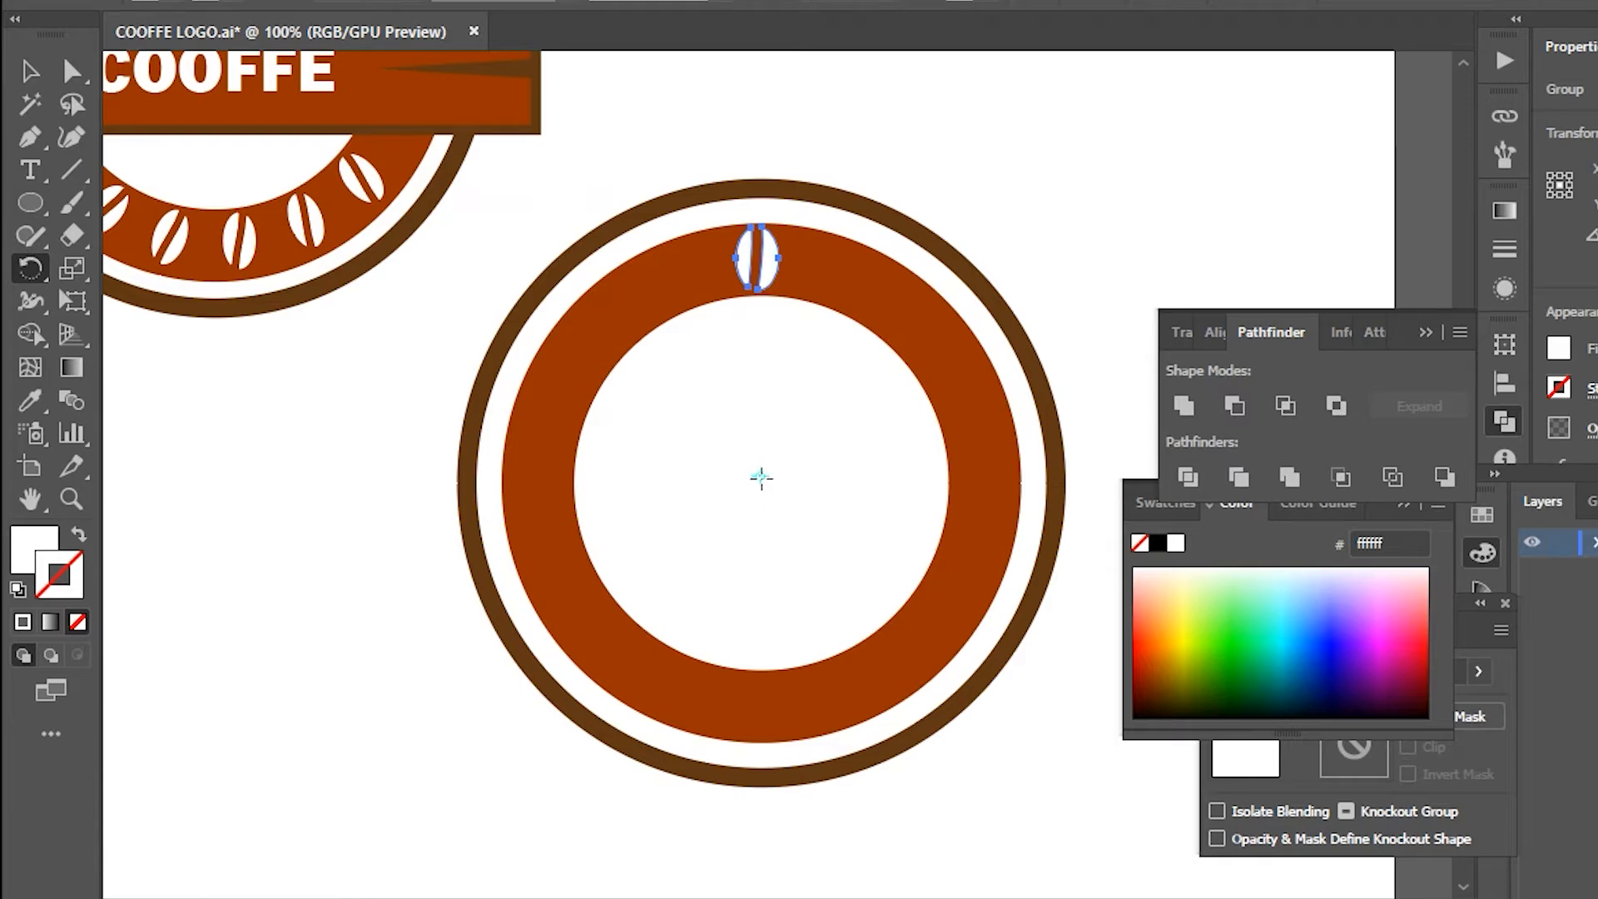
# Show the rulers and add a horizontal guide across the middle of the rings
pyautogui.click(31, 72)
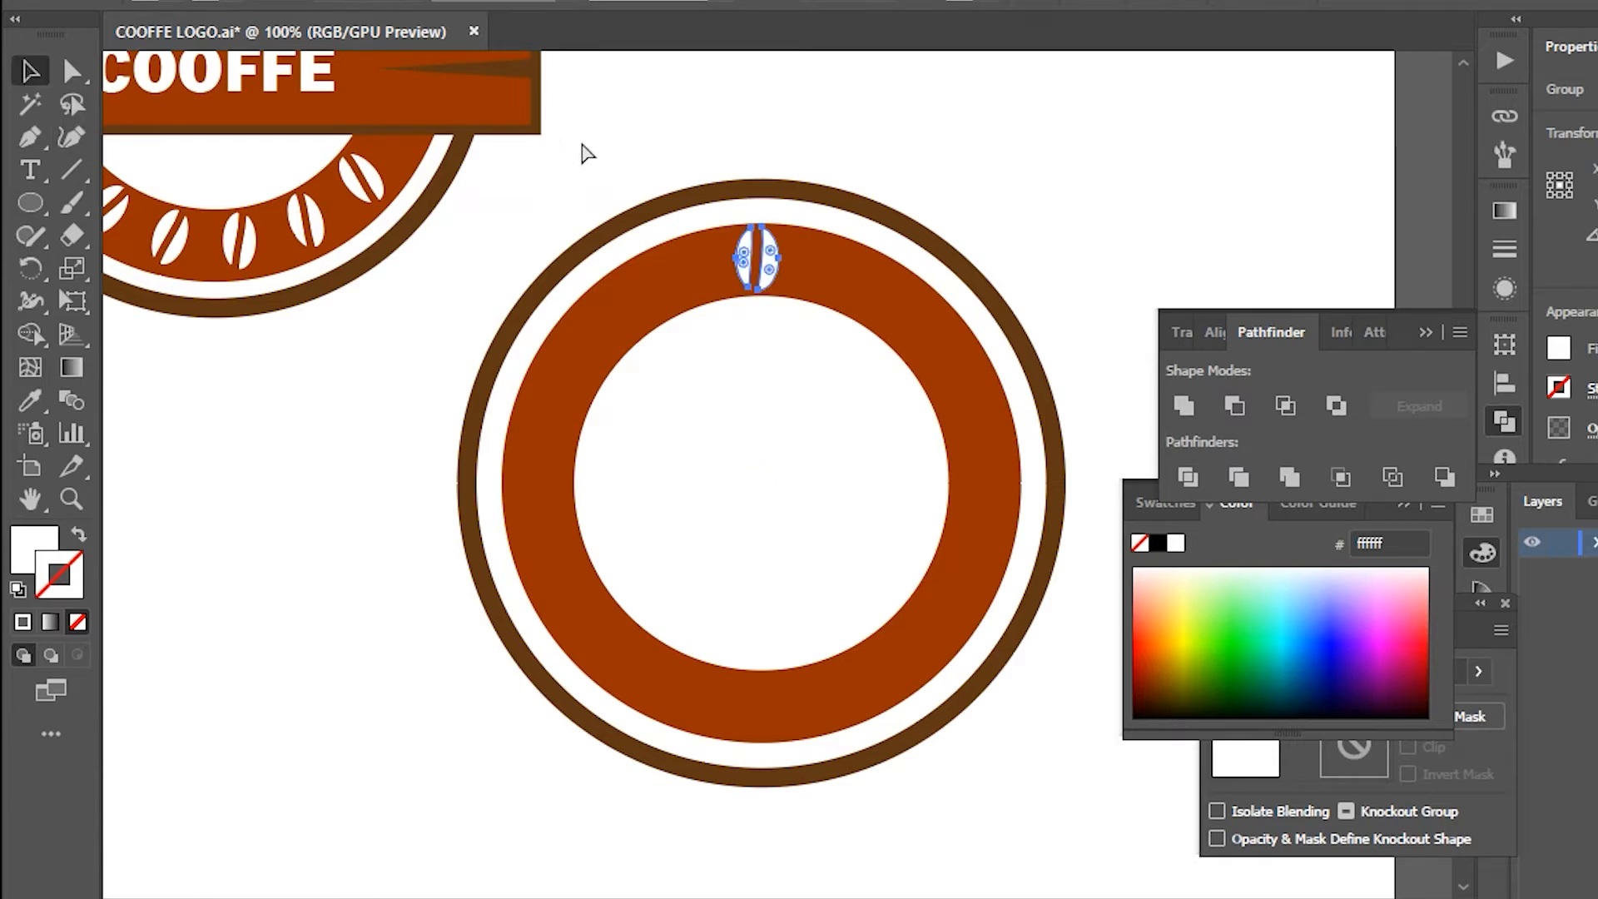
pyautogui.hotkey('ctrl', 'r')
pyautogui.moveTo(807, 48); pyautogui.dragTo(777, 496)
pyautogui.click(792, 293)
pyautogui.moveTo(953, 245); pyautogui.dragTo(521, 640)
pyautogui.click(727, 488)
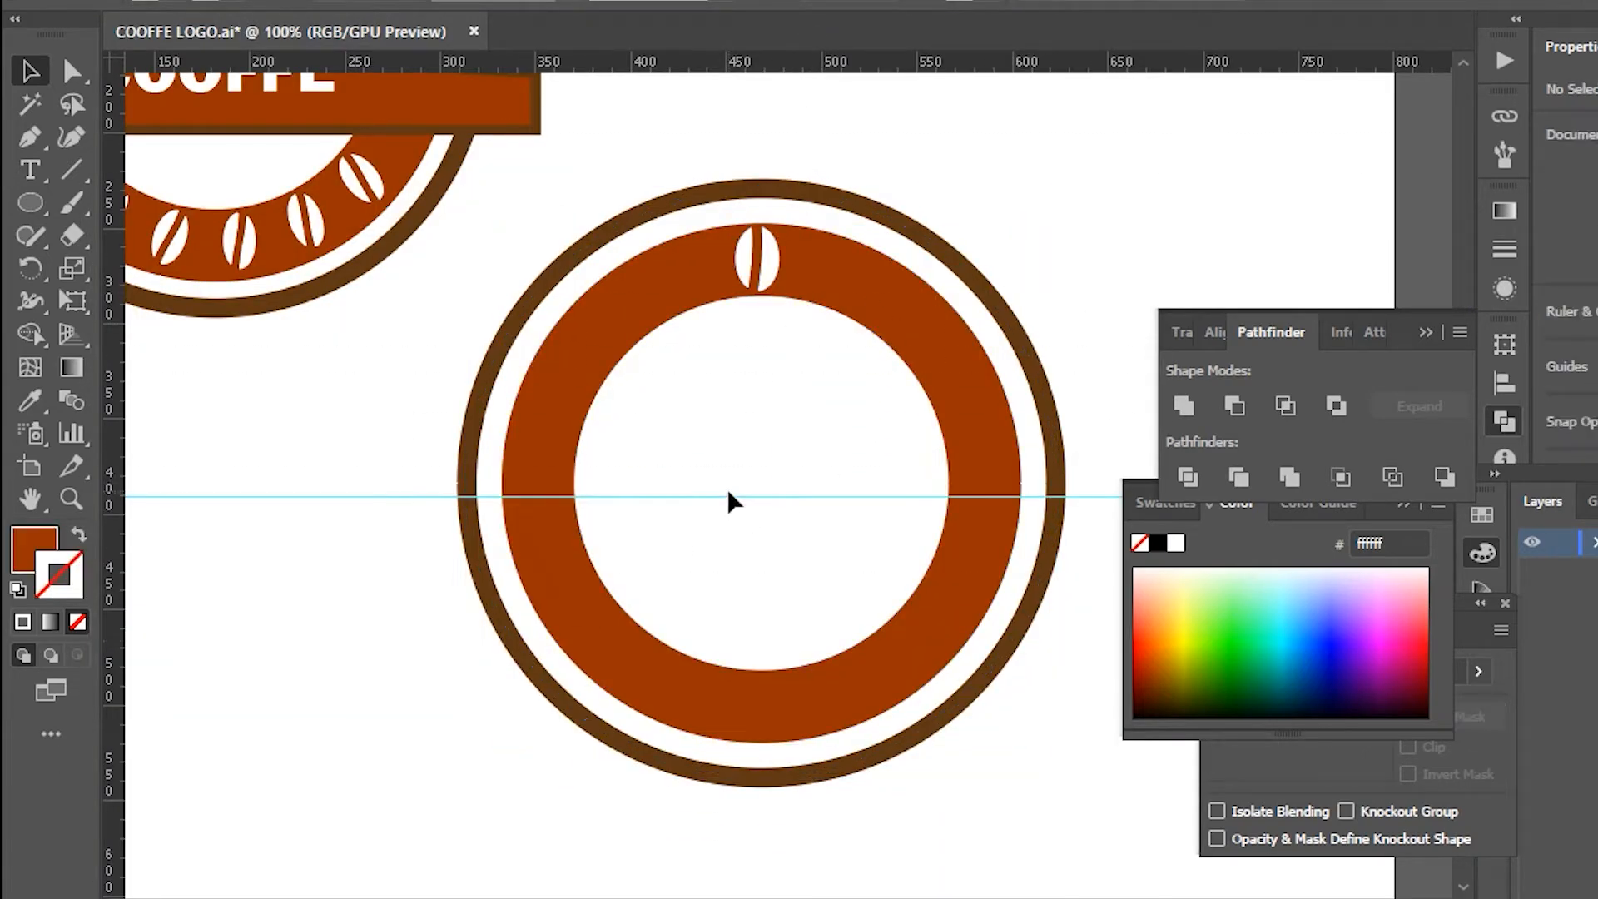
# Reposition the horizontal guide close to the rings' centre point, using the selected rings as reference
pyautogui.moveTo(1064, 238); pyautogui.dragTo(516, 804)
pyautogui.click(366, 662)
pyautogui.moveTo(722, 477); pyautogui.dragTo(765, 470)
pyautogui.moveTo(1020, 219); pyautogui.dragTo(687, 684)
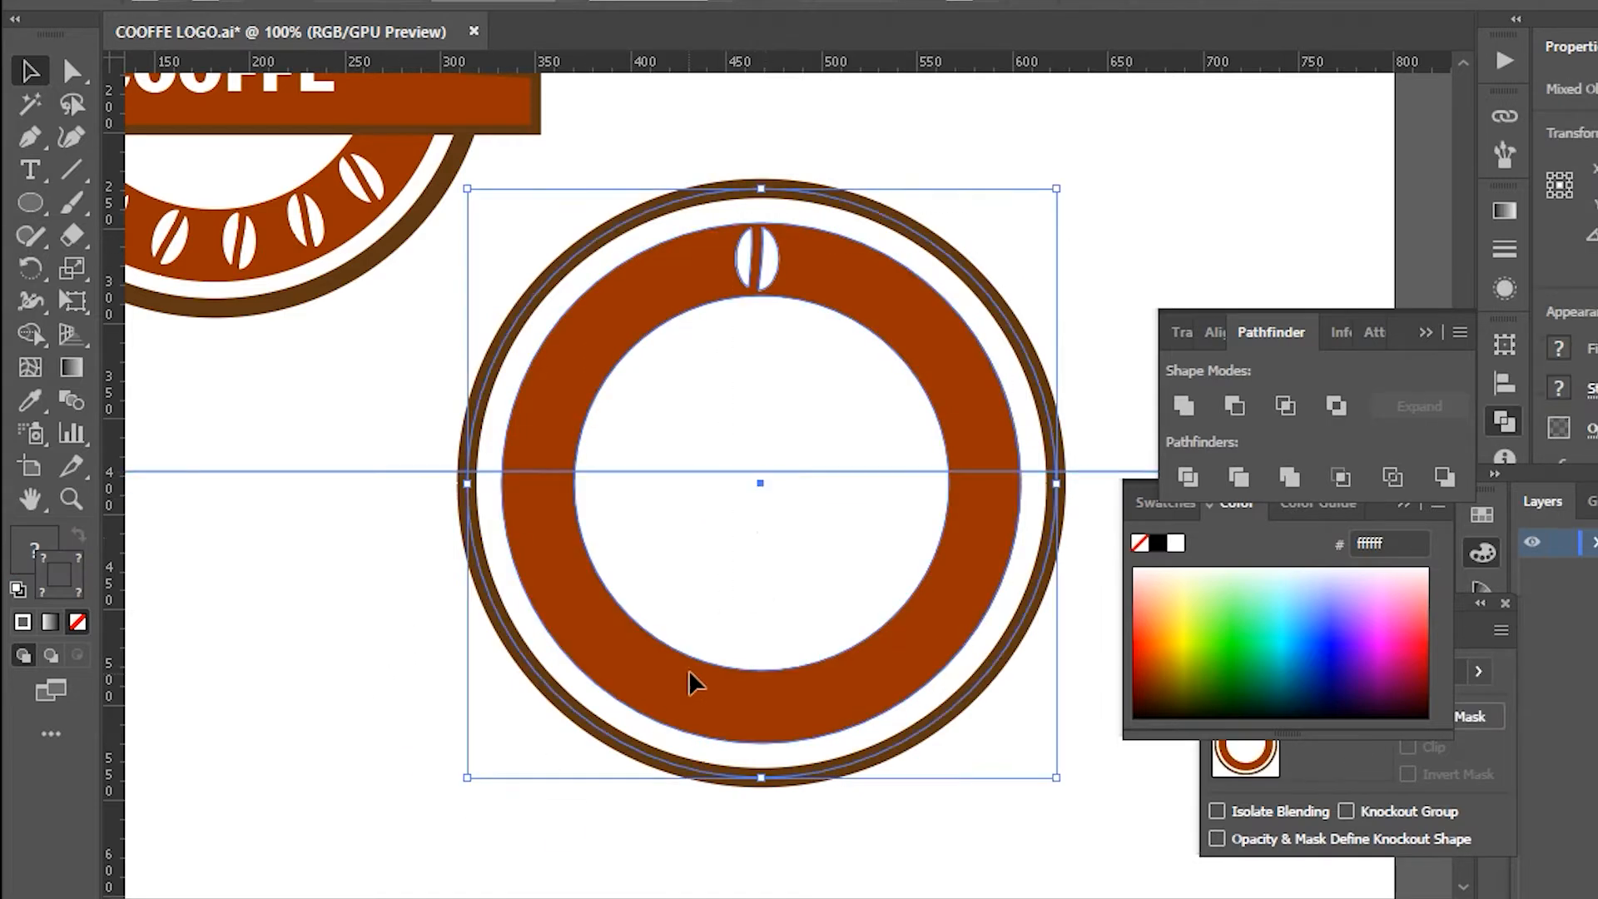
pyautogui.click(415, 349)
pyautogui.click(752, 469)
pyautogui.press('Down')
pyautogui.press('Down')
pyautogui.press('Down')
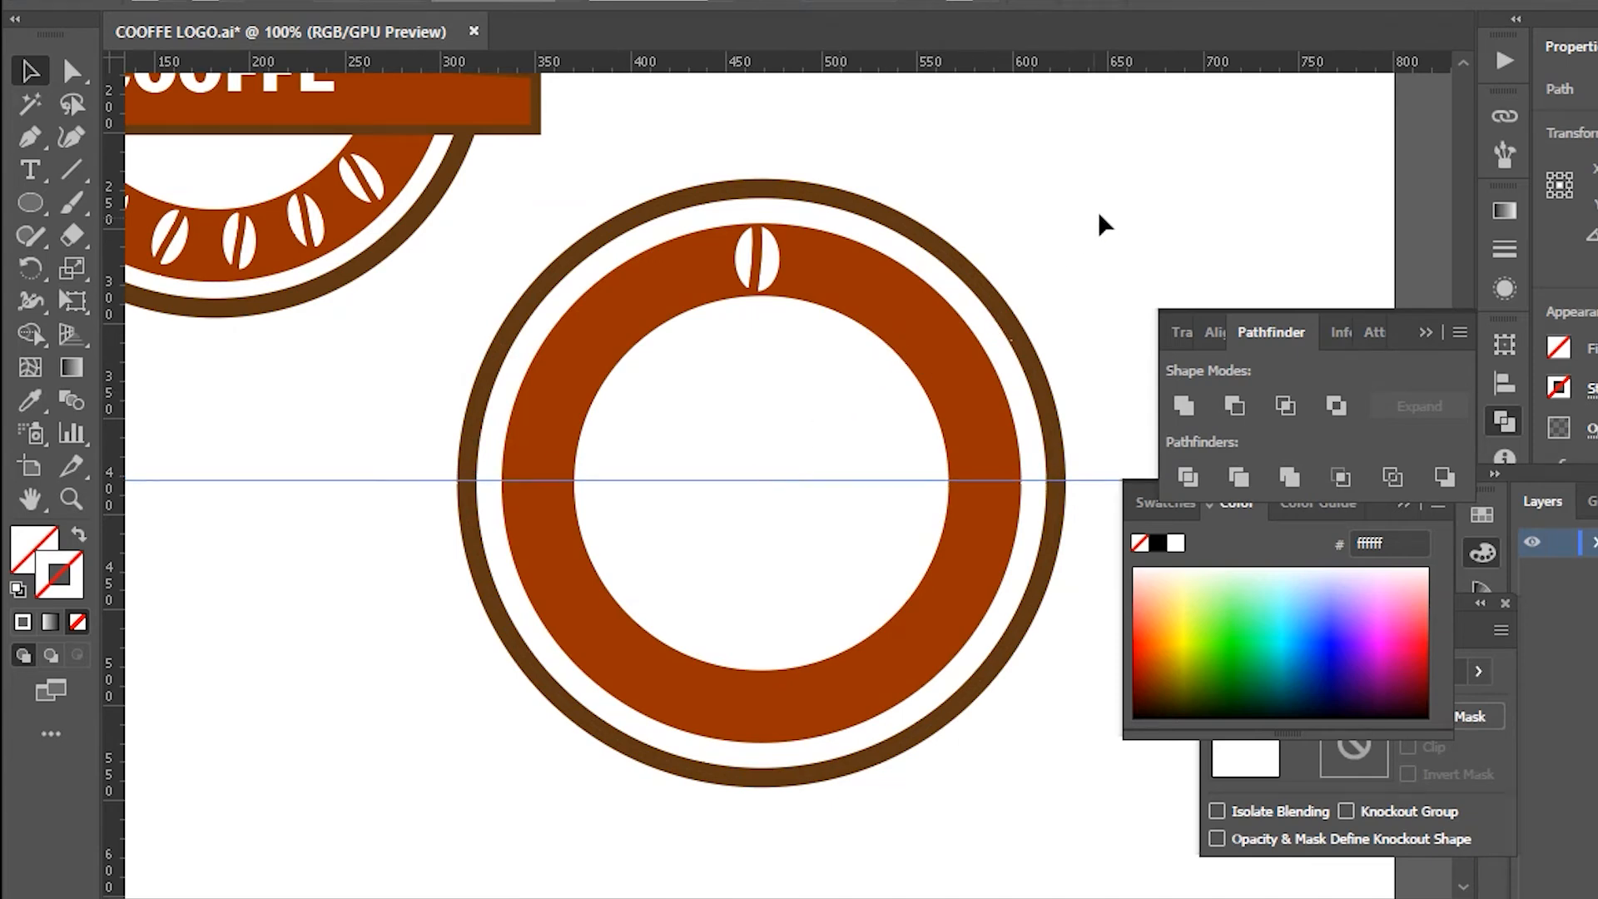
# Fine-tune the horizontal guide so it runs exactly through the outer circle's centre point
pyautogui.moveTo(1076, 236); pyautogui.dragTo(539, 749)
pyautogui.click(1099, 241)
pyautogui.click(760, 485)
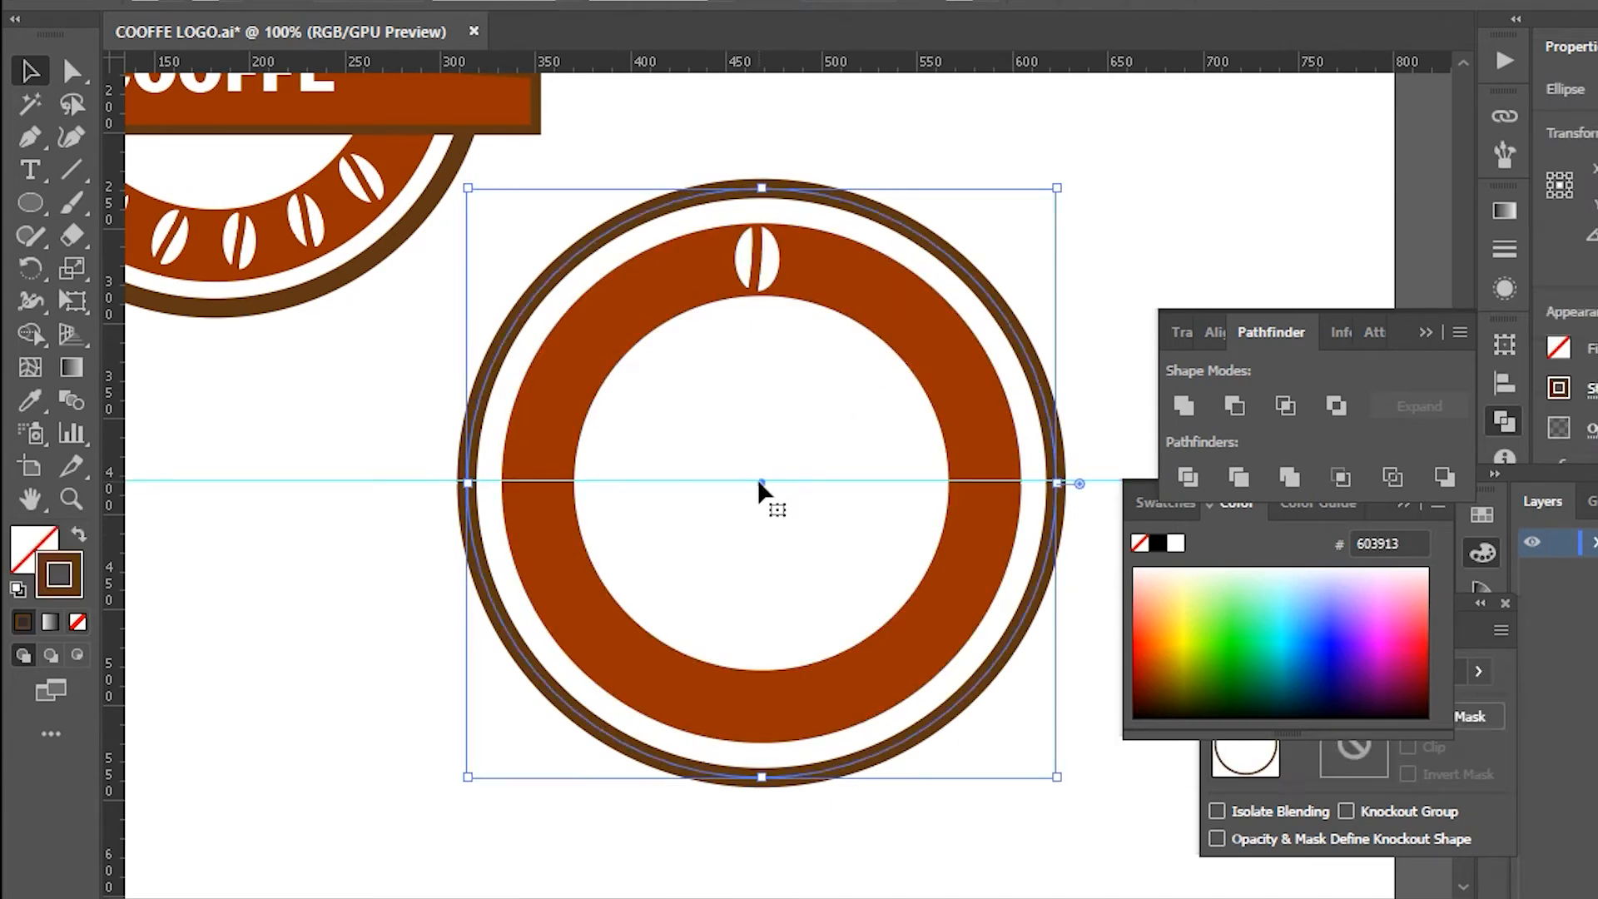
pyautogui.hotkey('ctrl', 'shift', 'a')
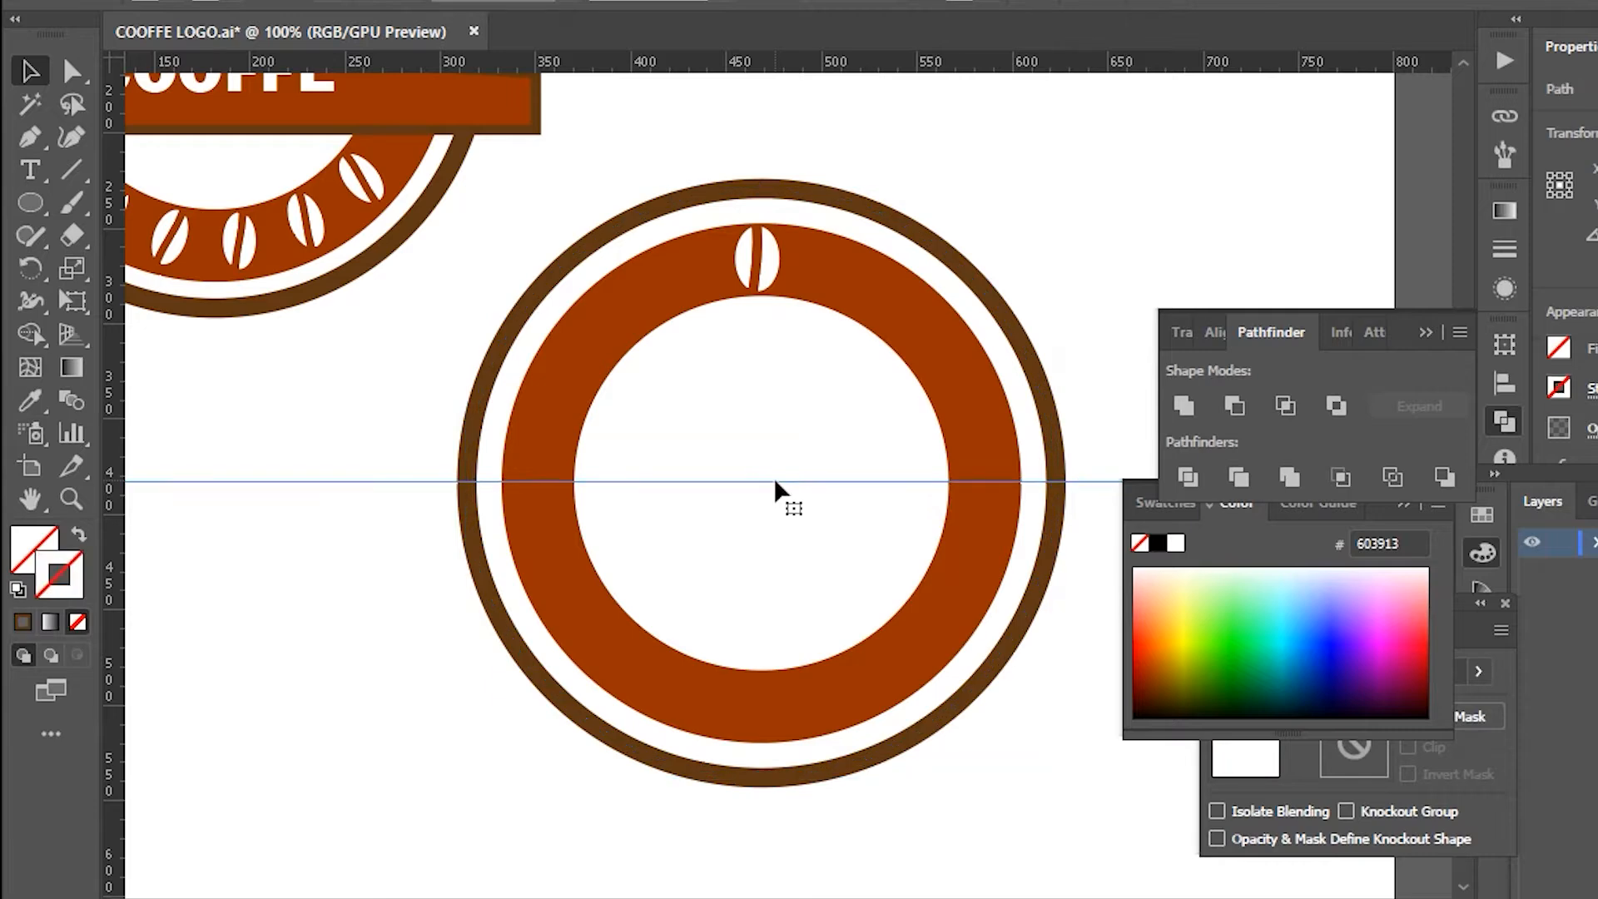
pyautogui.click(947, 431)
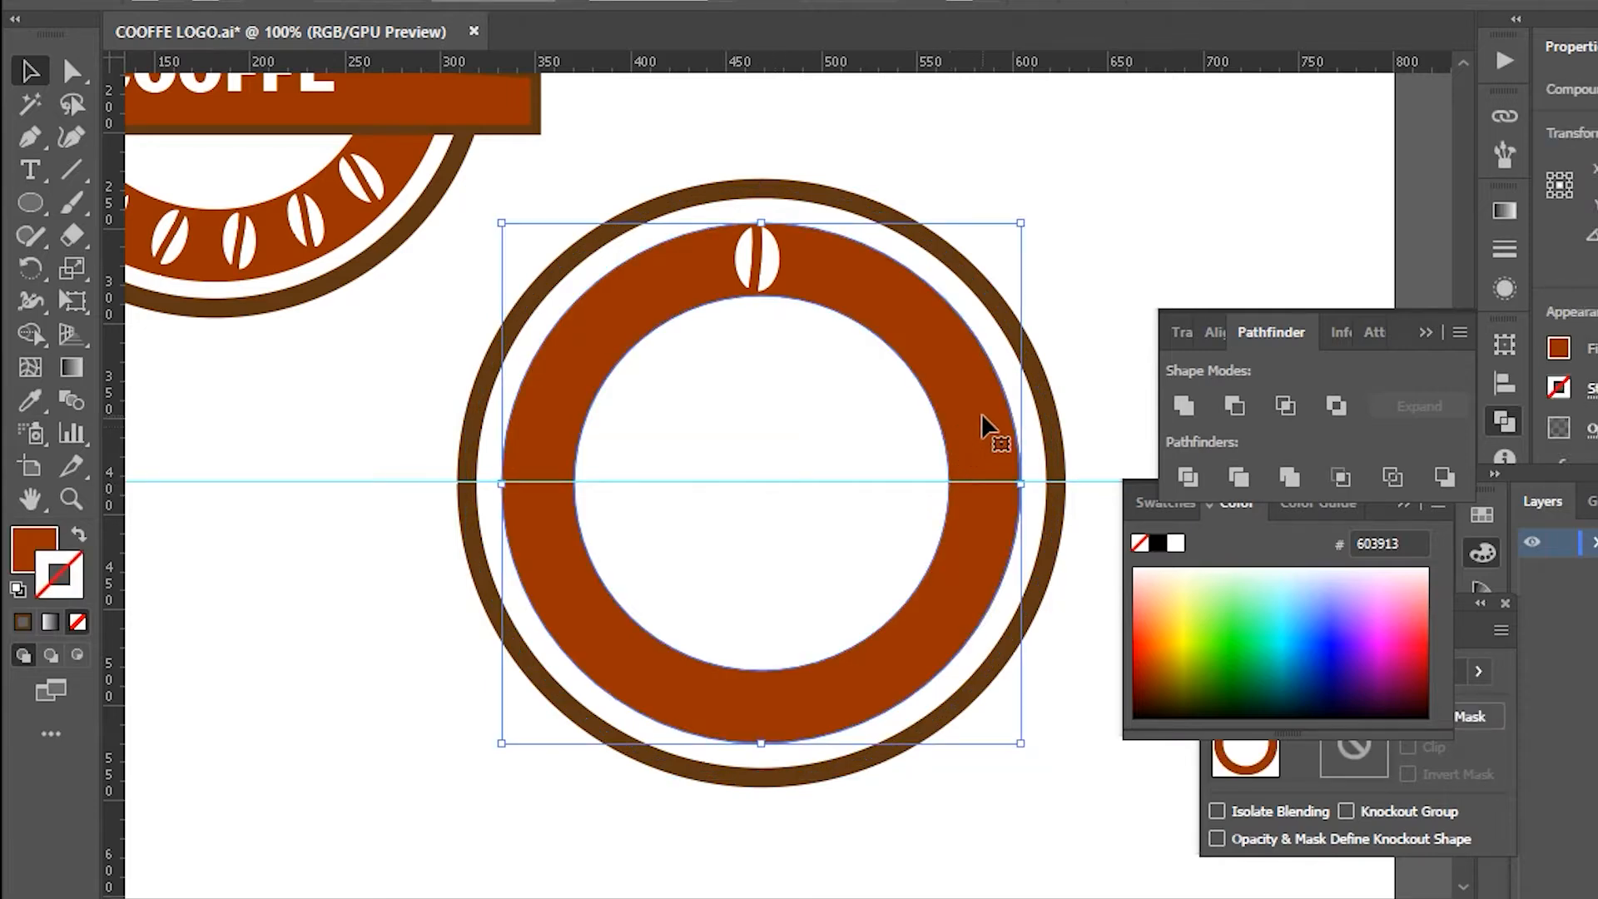
pyautogui.click(1038, 382)
pyautogui.click(339, 406)
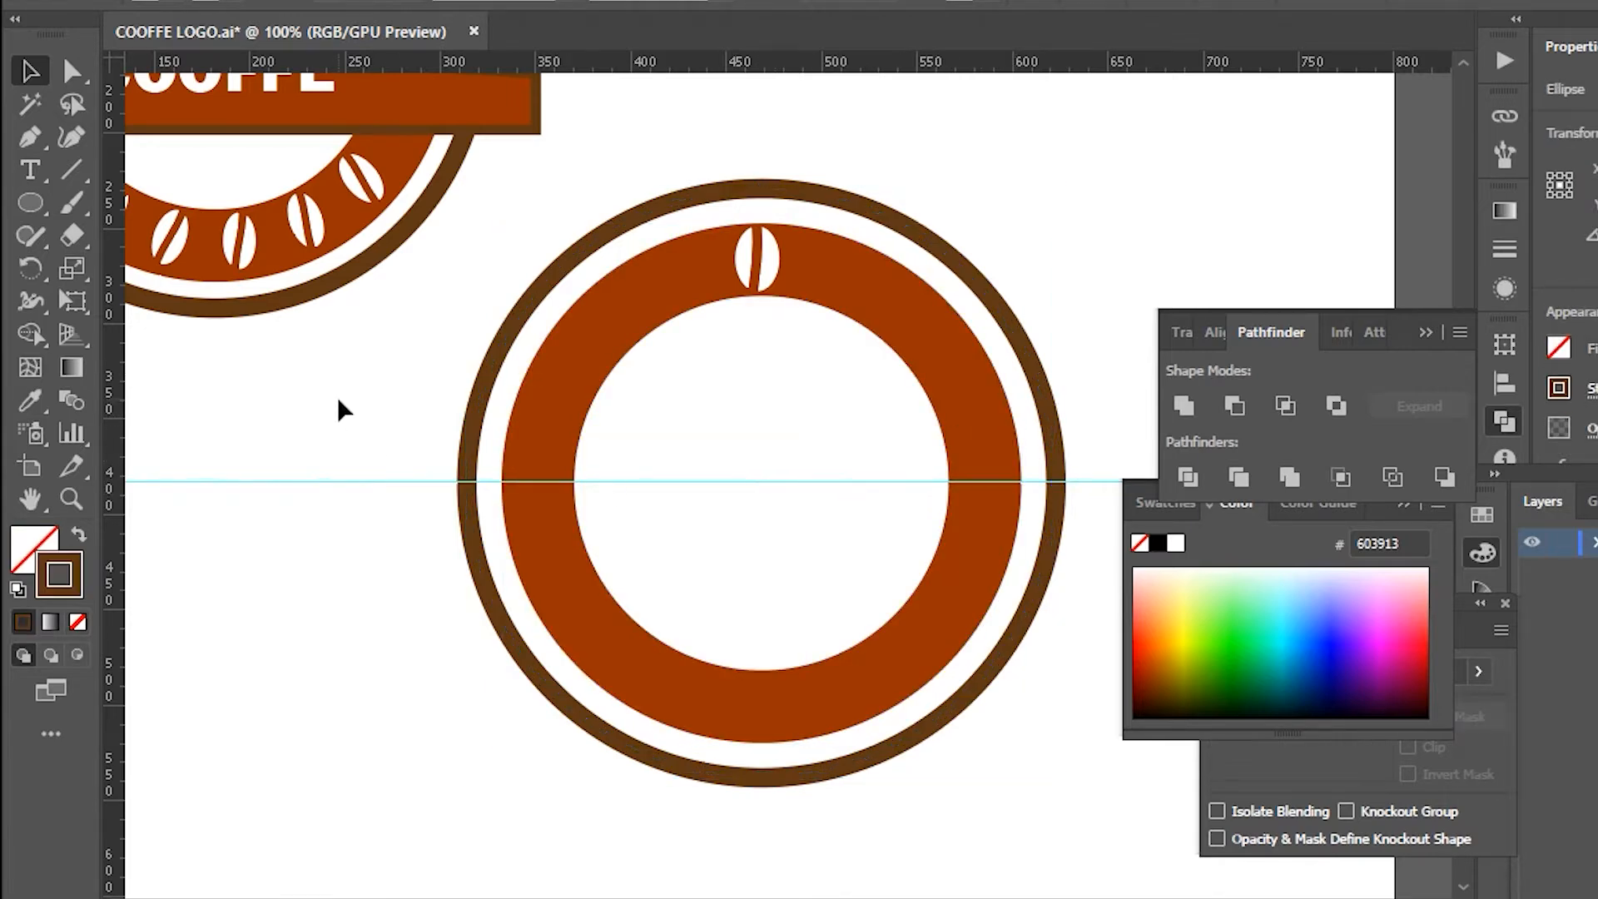
pyautogui.click(770, 481)
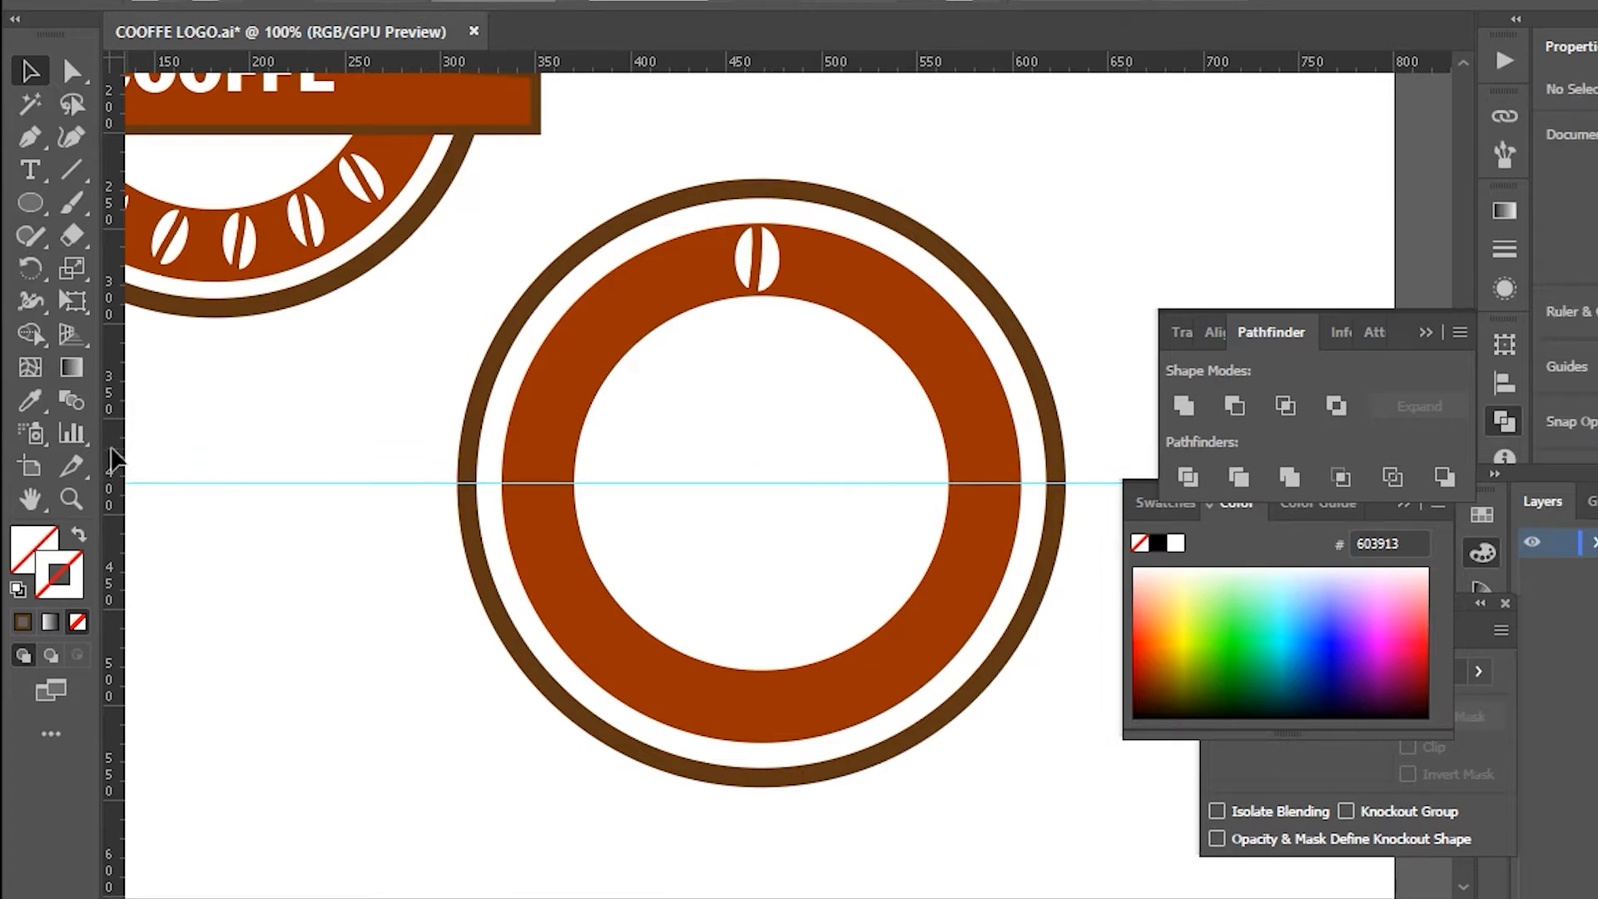
# Add a vertical guide through the middle of the rings and the top bean
pyautogui.moveTo(770, 444); pyautogui.dragTo(767, 444)
pyautogui.moveTo(1123, 339); pyautogui.dragTo(982, 428)
pyautogui.click(765, 458)
pyautogui.moveTo(766, 461); pyautogui.dragTo(761, 460)
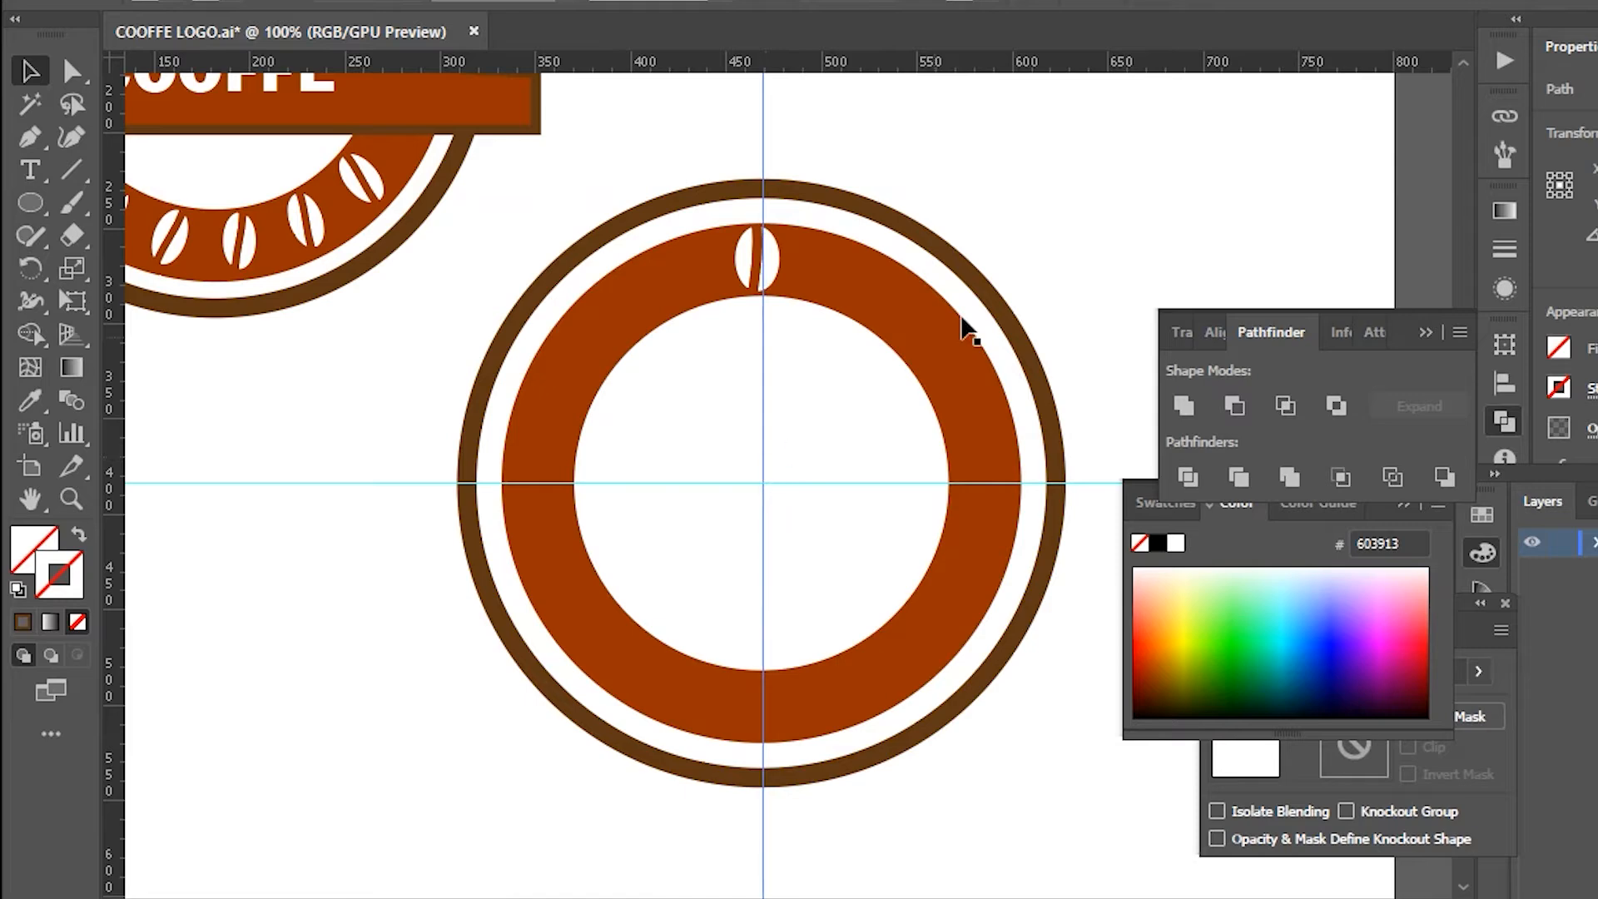
# Align the vertical guide with the rings' centre point and centre the top bean on that guide
pyautogui.moveTo(1008, 340); pyautogui.dragTo(878, 466)
pyautogui.click(766, 453)
pyautogui.press('Left')
pyautogui.press('Left')
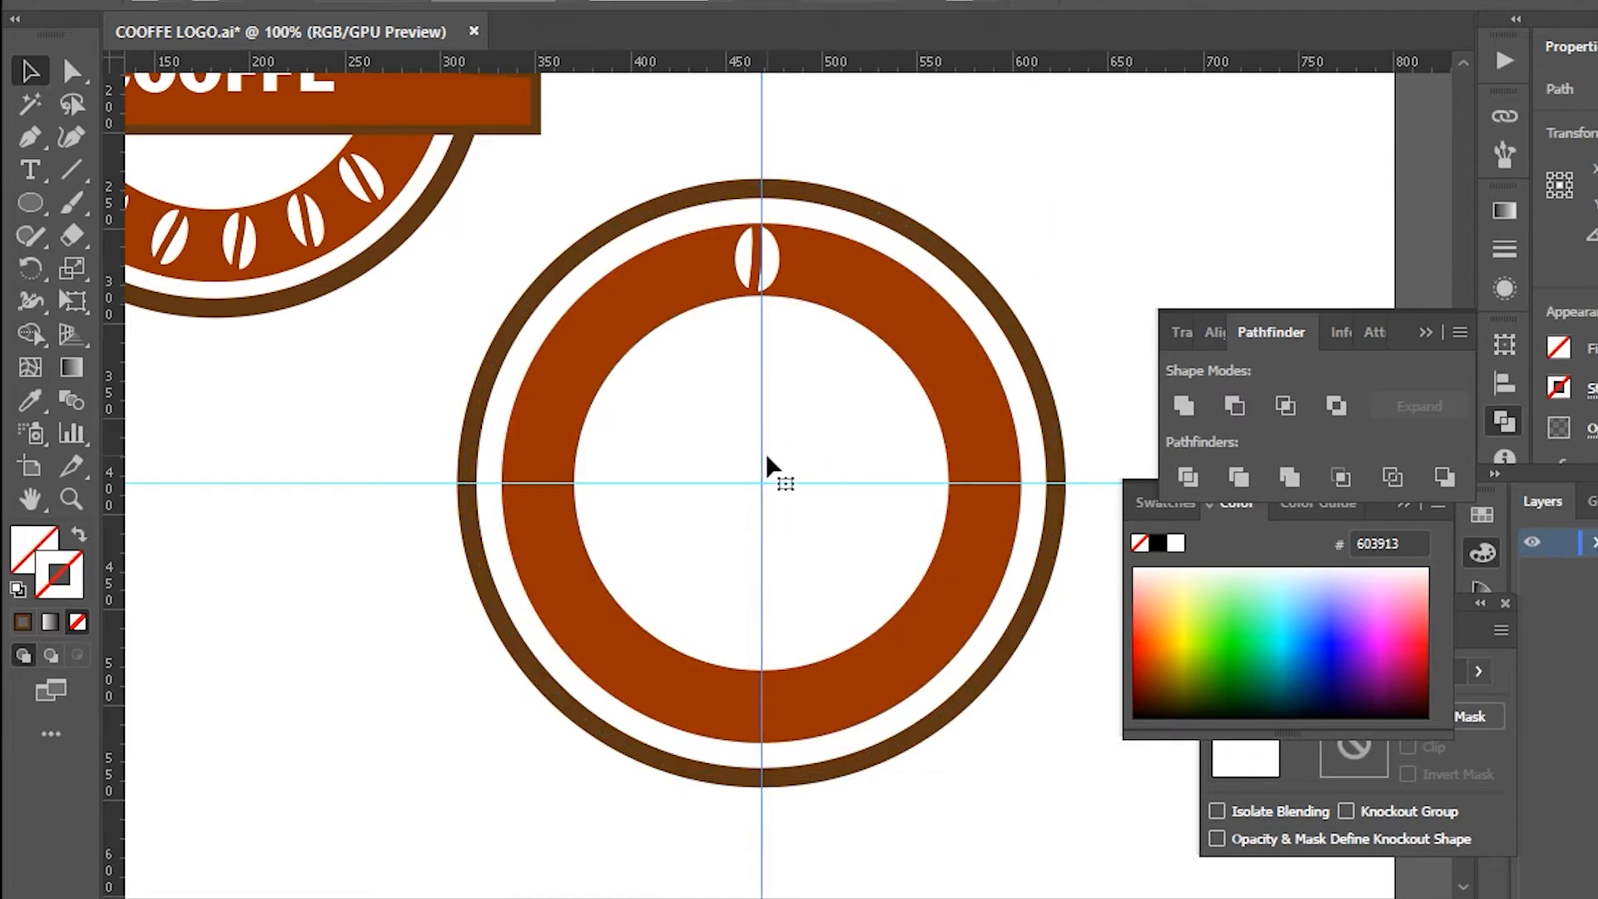
pyautogui.moveTo(997, 271); pyautogui.dragTo(802, 450)
pyautogui.click(747, 438)
pyautogui.click(757, 444)
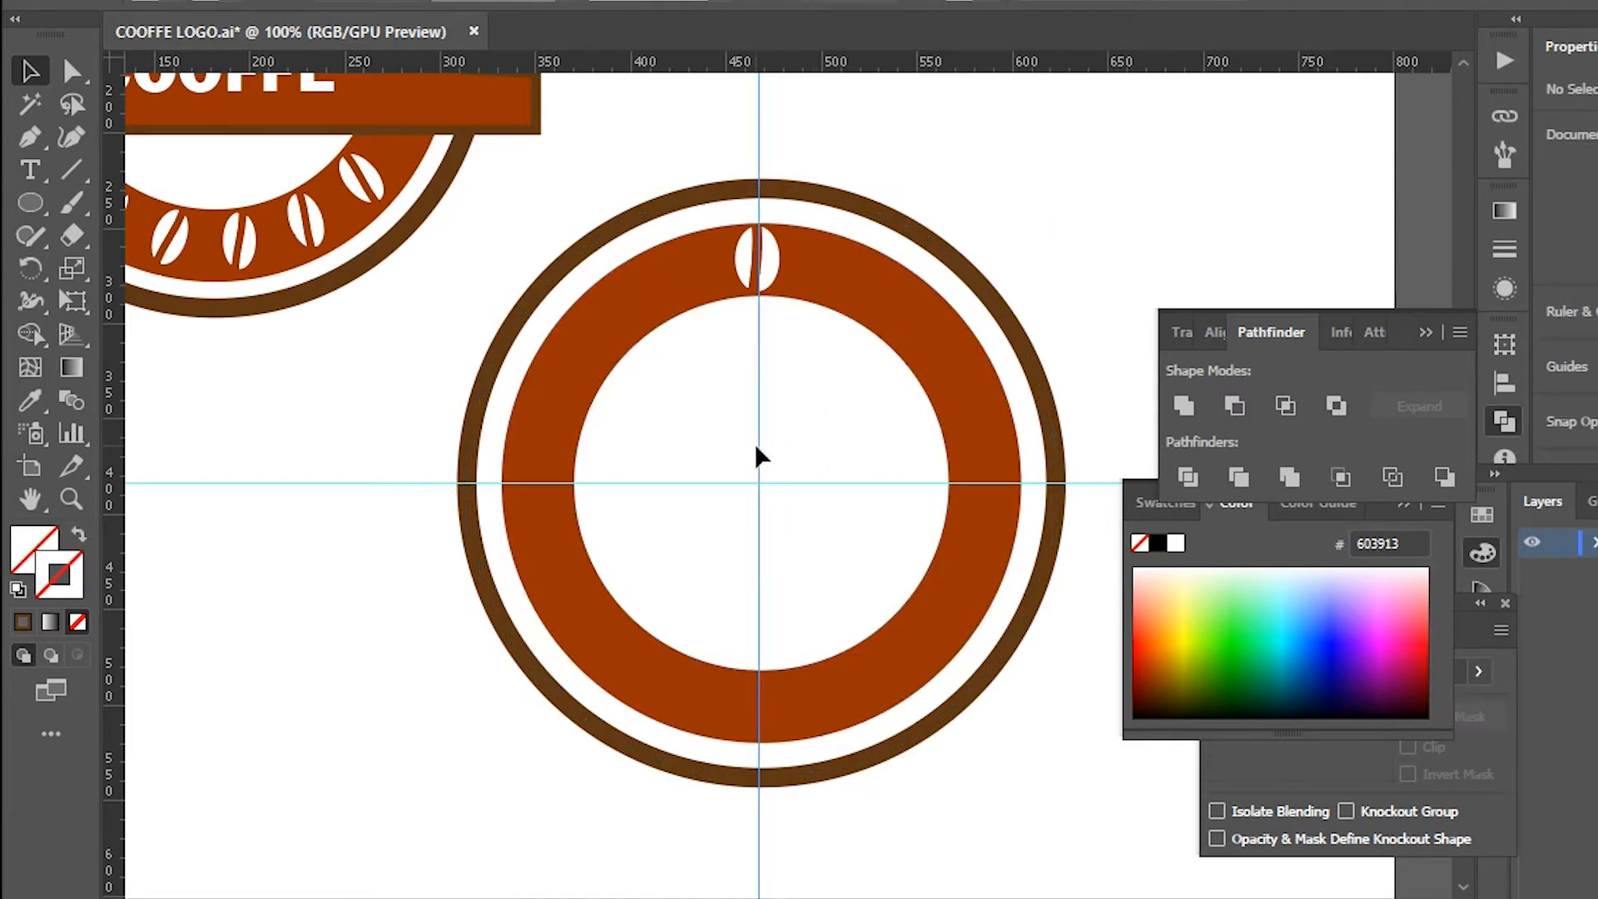
pyautogui.press('Right')
pyautogui.click(765, 267)
pyautogui.moveTo(765, 263); pyautogui.dragTo(768, 264)
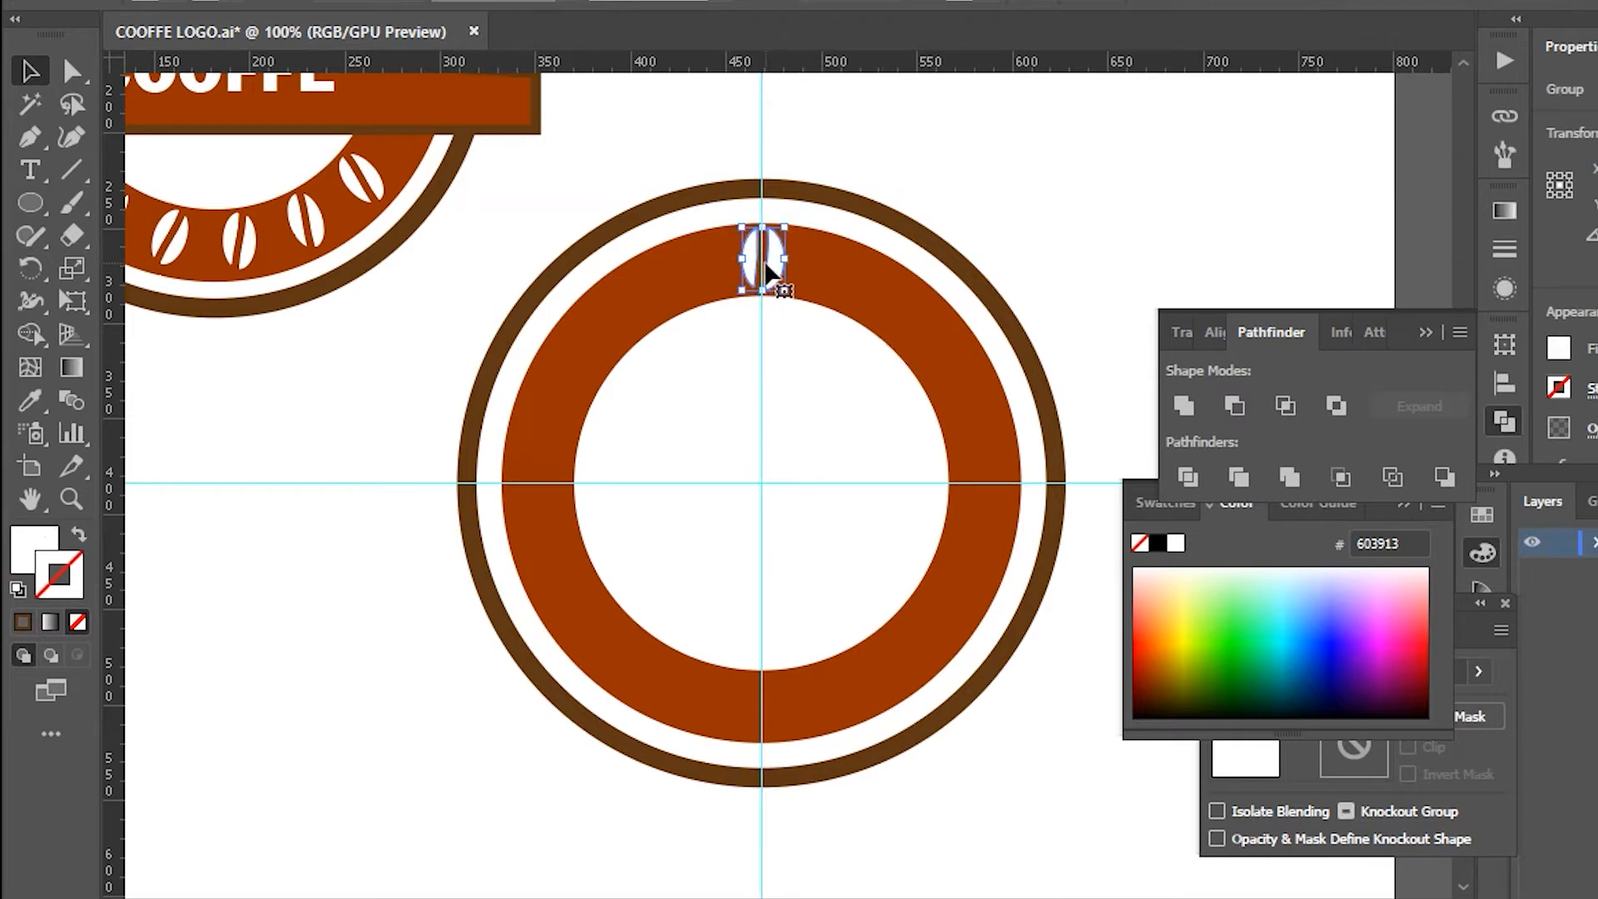
# Make a copy of the top bean rotated 20° about the intersection of the two guides
pyautogui.press('r')
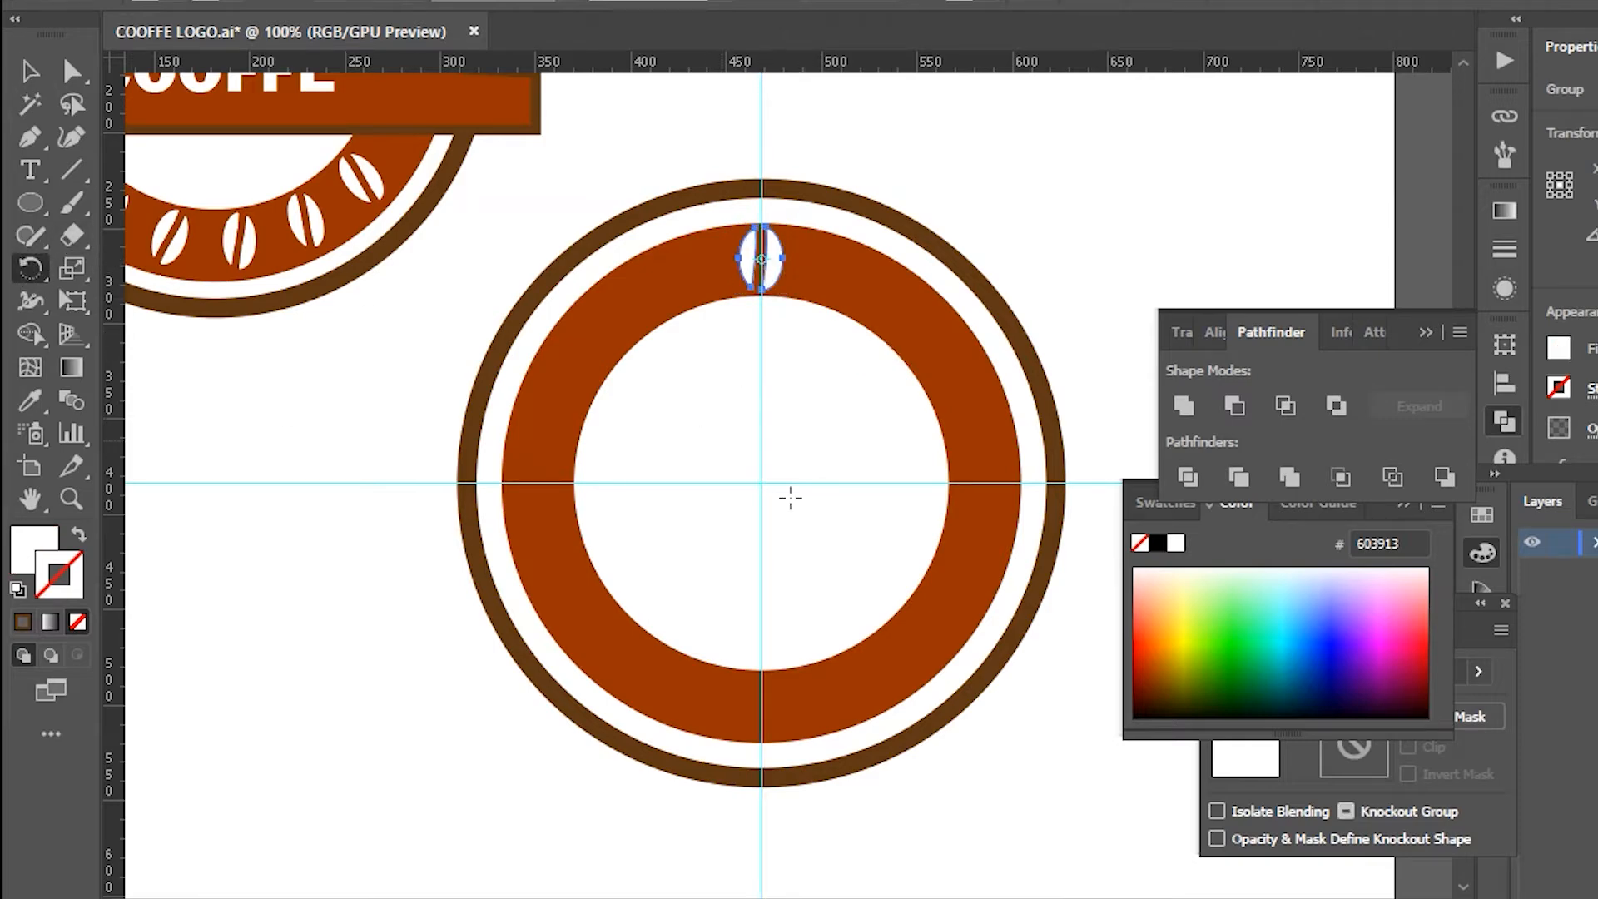
pyautogui.scroll(2, 762, 482)
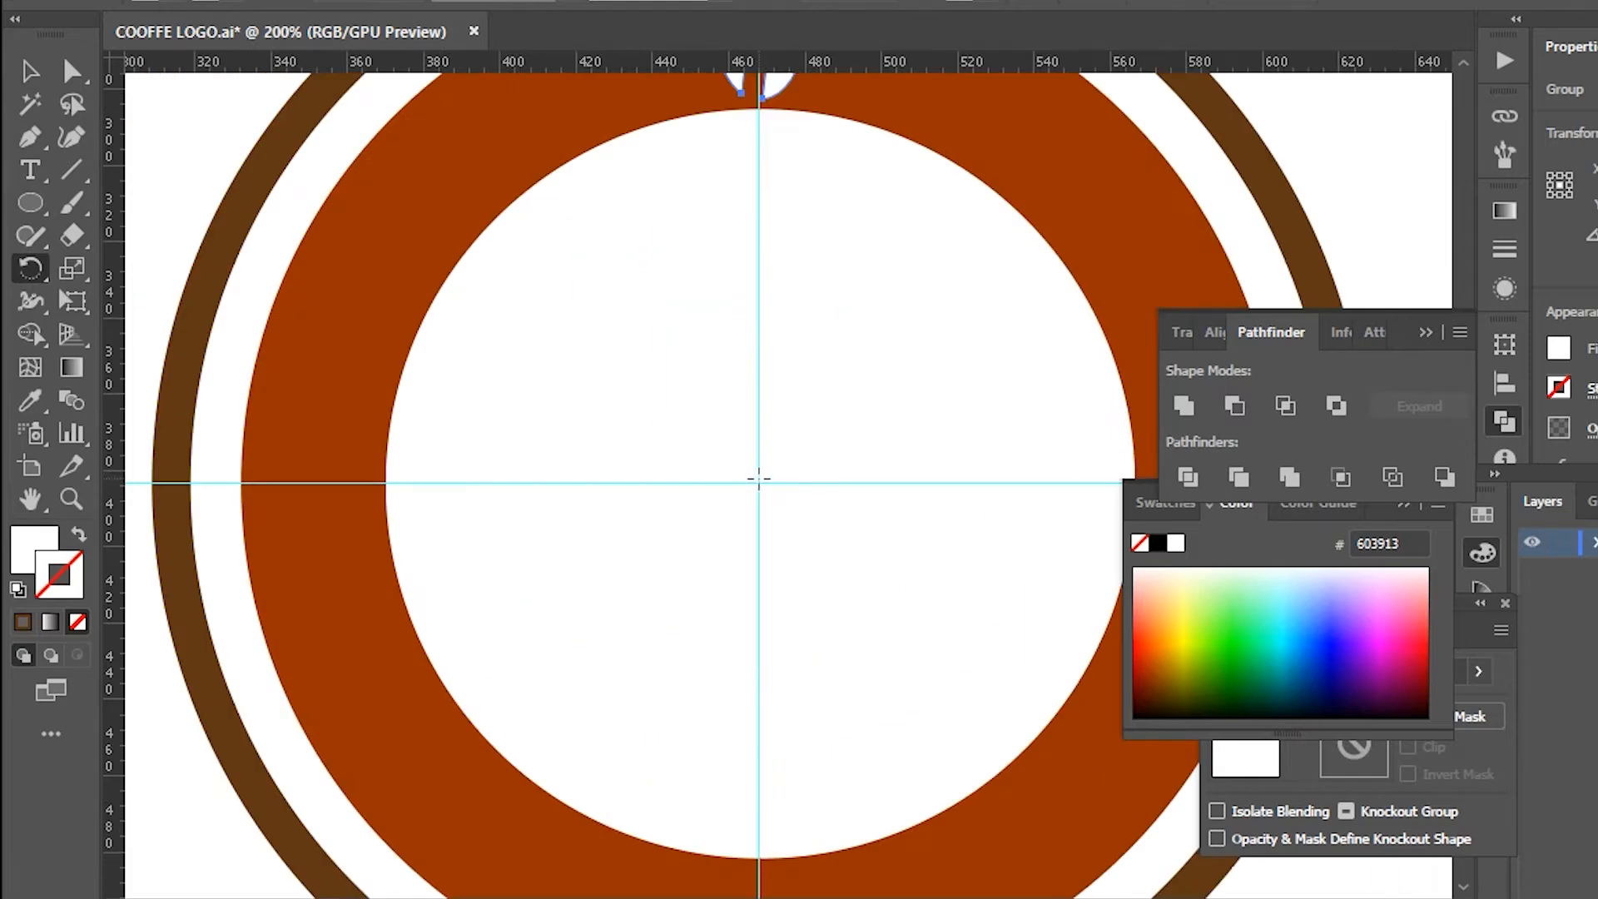
pyautogui.keyDown('alt'); pyautogui.click(759, 482); pyautogui.keyUp('alt')
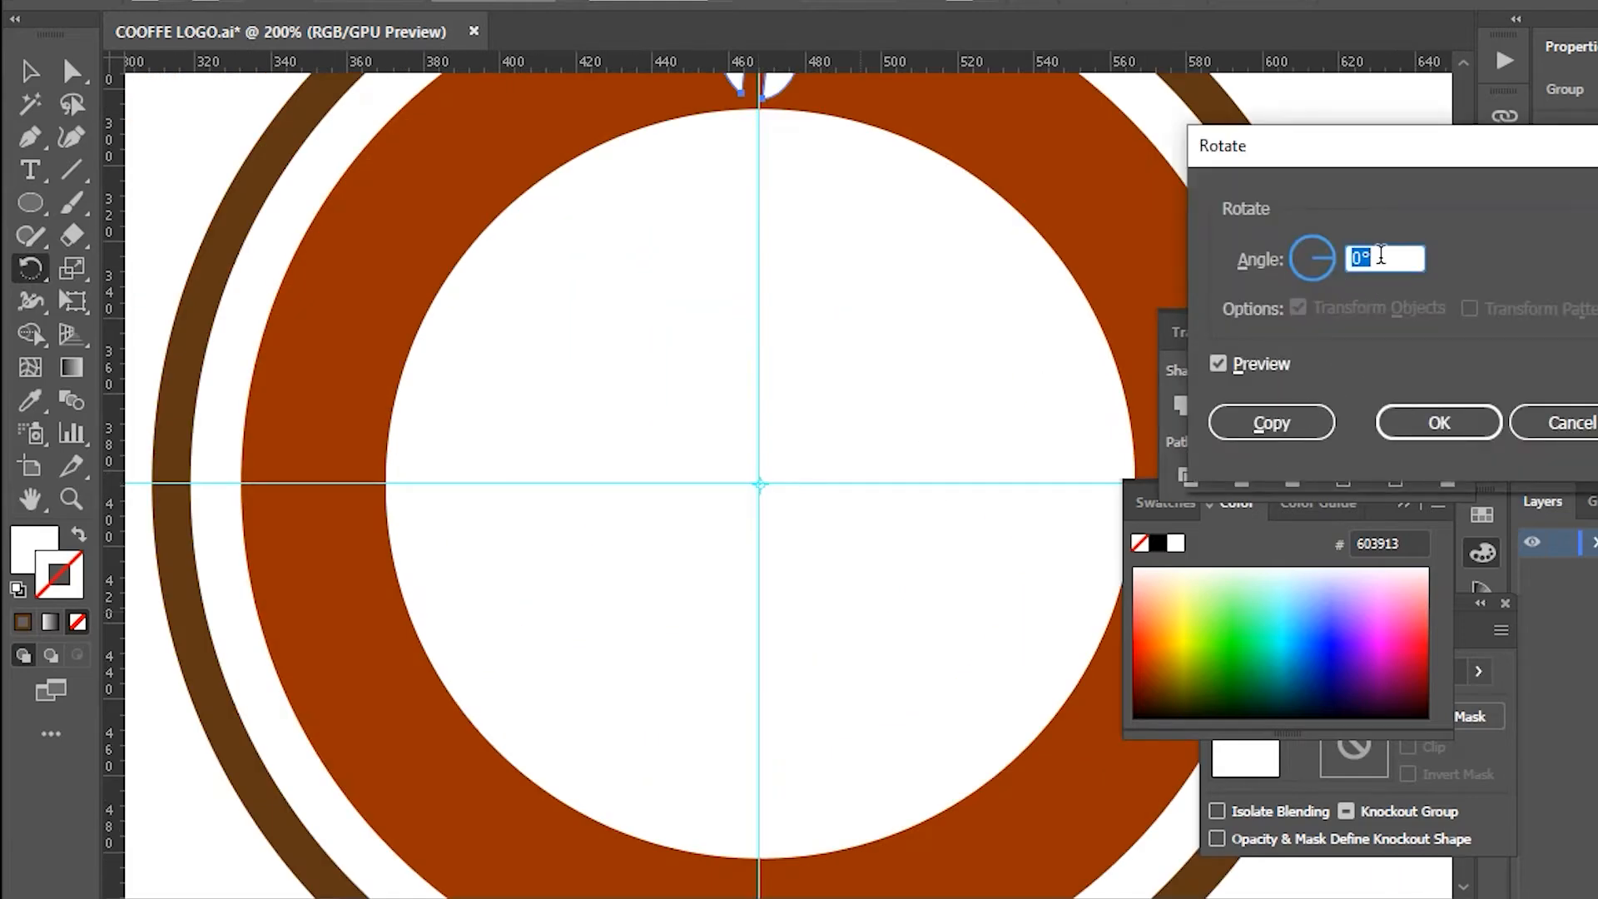
pyautogui.write('20')
pyautogui.click(1271, 423)
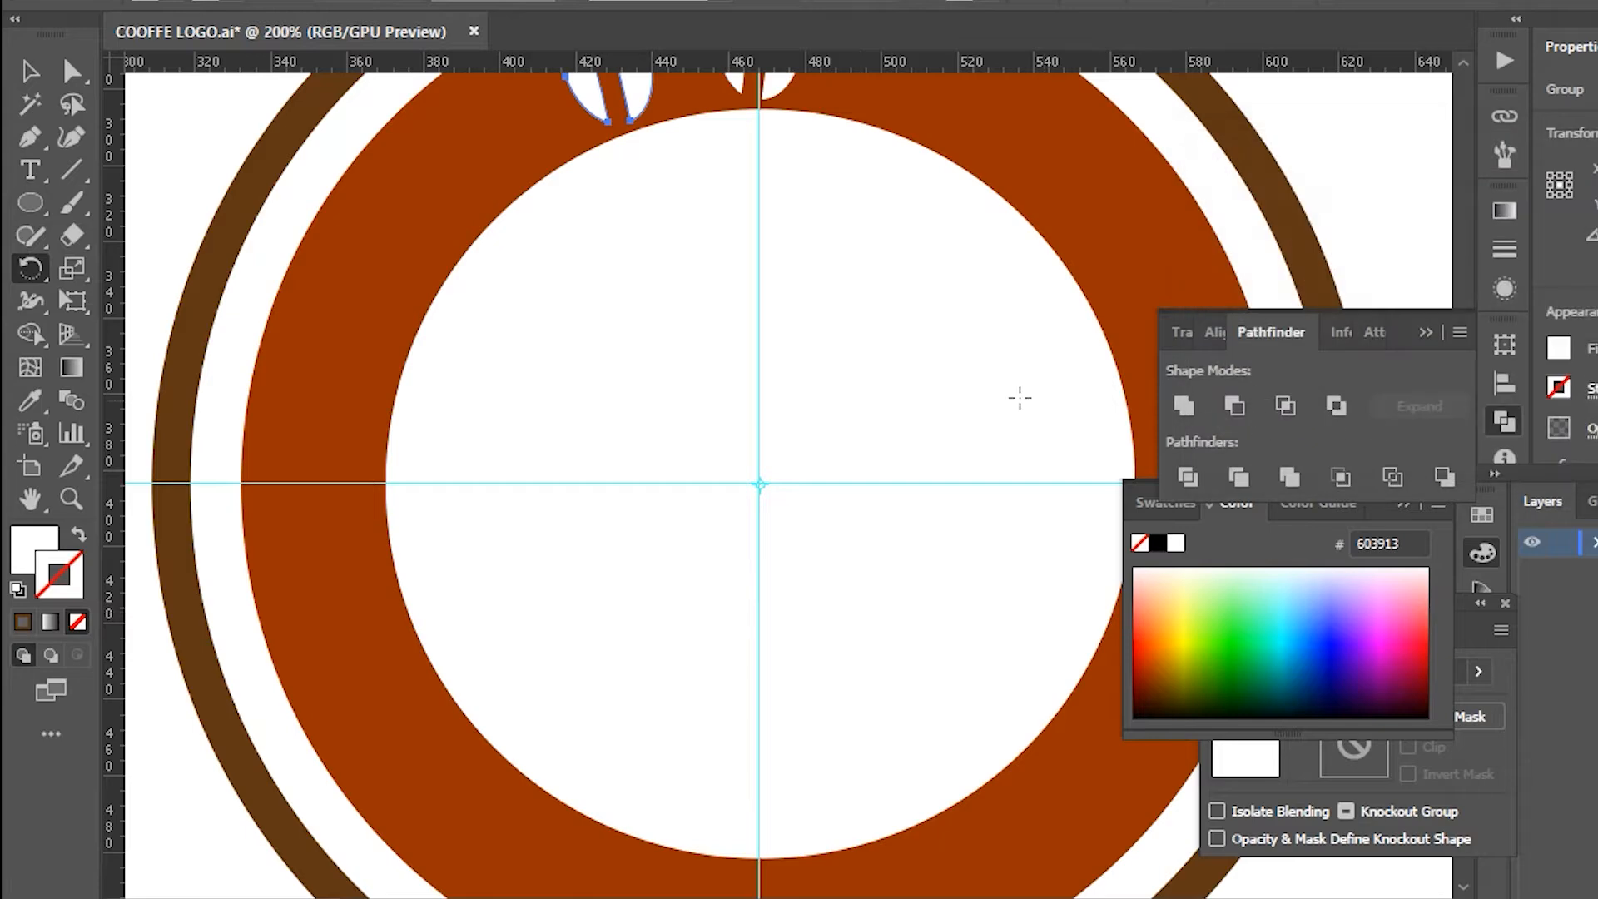
# Repeat the 20° rotated copy until beans fill the whole ring
pyautogui.scroll(-1, 831, 360)
pyautogui.hotkey('ctrl', 'd')
pyautogui.hotkey('ctrl', 'd')
pyautogui.hotkey('ctrl', 'd')
pyautogui.hotkey('ctrl', 'd')
pyautogui.hotkey('ctrl', 'd')
pyautogui.hotkey('ctrl', 'd')
pyautogui.hotkey('ctrl', 'd')
pyautogui.hotkey('ctrl', 'd')
pyautogui.hotkey('ctrl', 'd')
pyautogui.hotkey('ctrl', 'd')
pyautogui.hotkey('ctrl', 'd')
pyautogui.hotkey('ctrl', 'd')
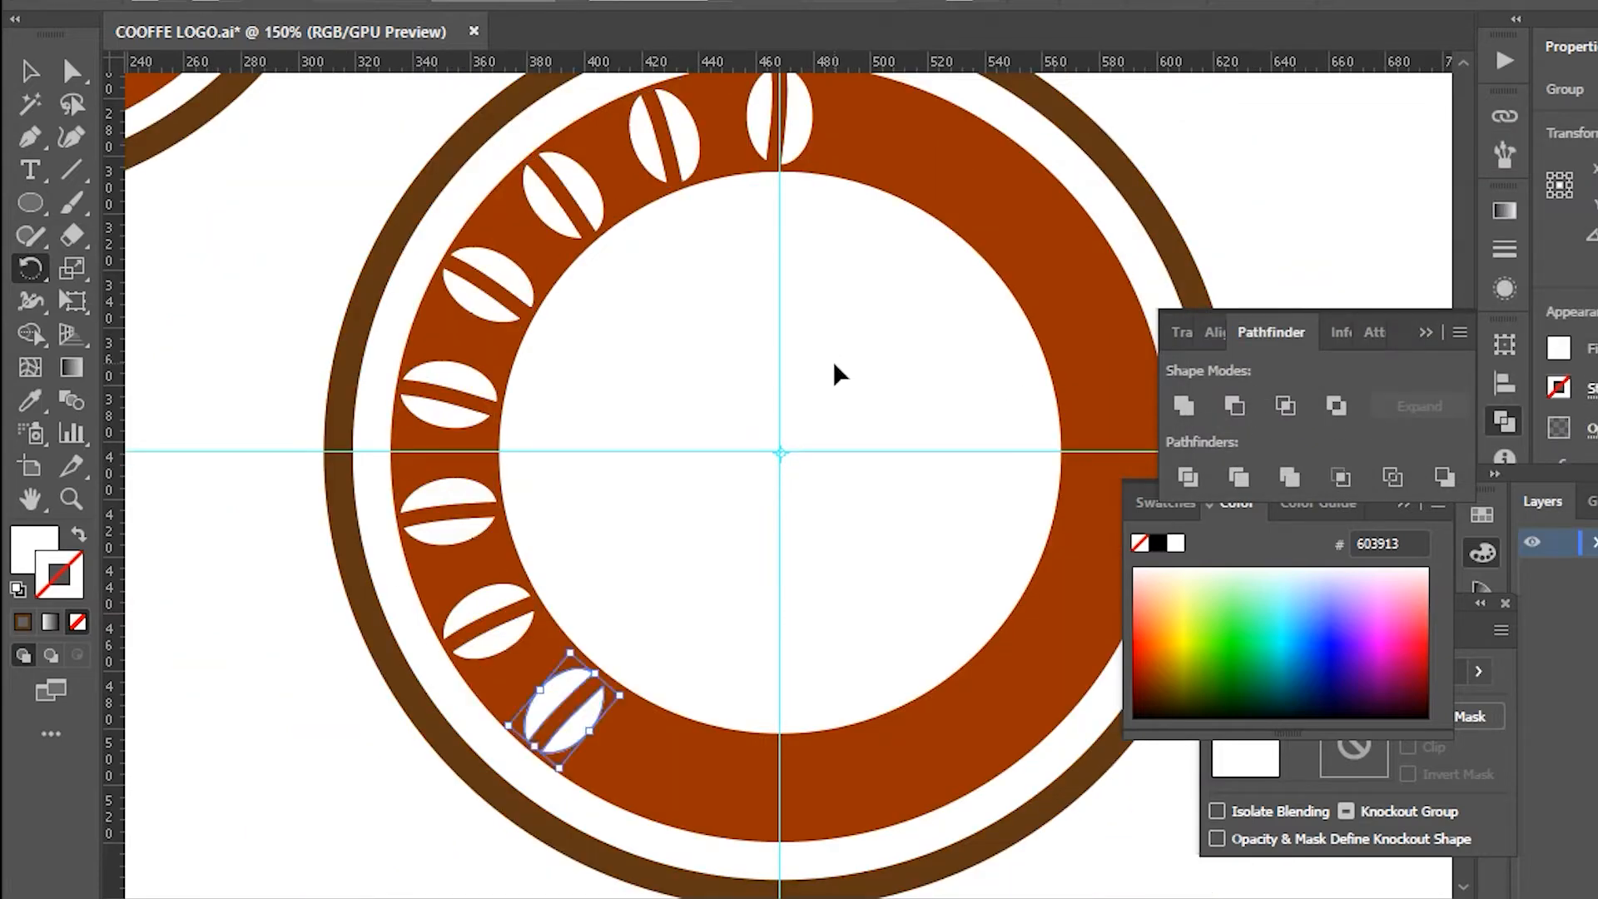
pyautogui.hotkey('ctrl', 'd')
pyautogui.hotkey('ctrl', 'd')
pyautogui.hotkey('ctrl', 'd')
pyautogui.hotkey('ctrl', 'd')
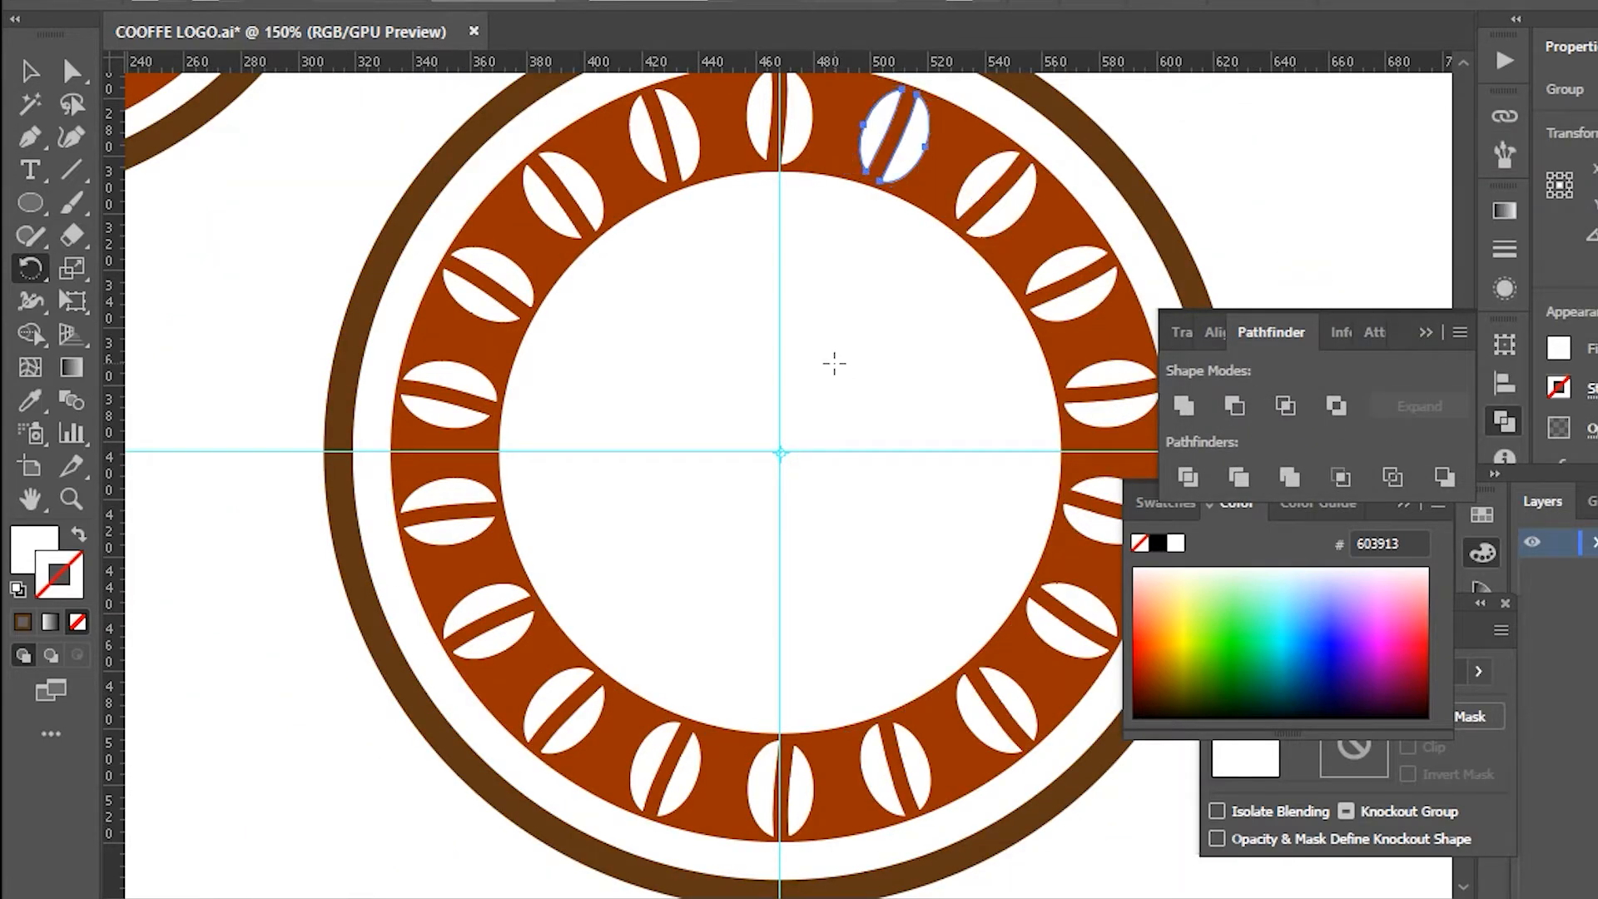
# Delete the horizontal and vertical guides
pyautogui.scroll(-1, 834, 366)
pyautogui.press('v')
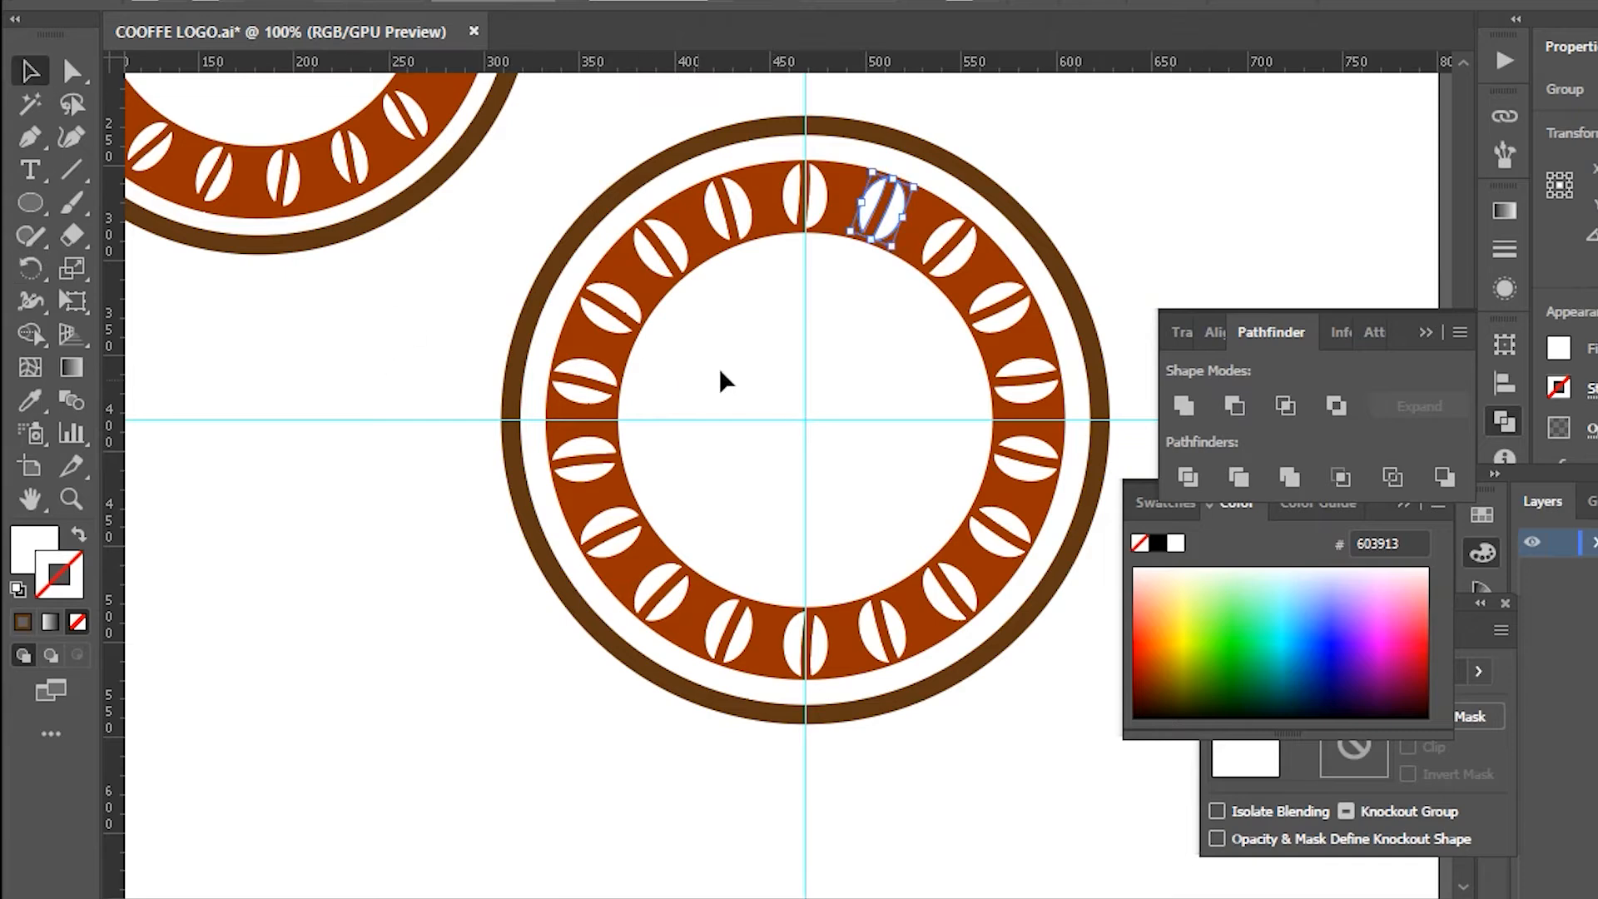
pyautogui.click(787, 446)
pyautogui.click(363, 337)
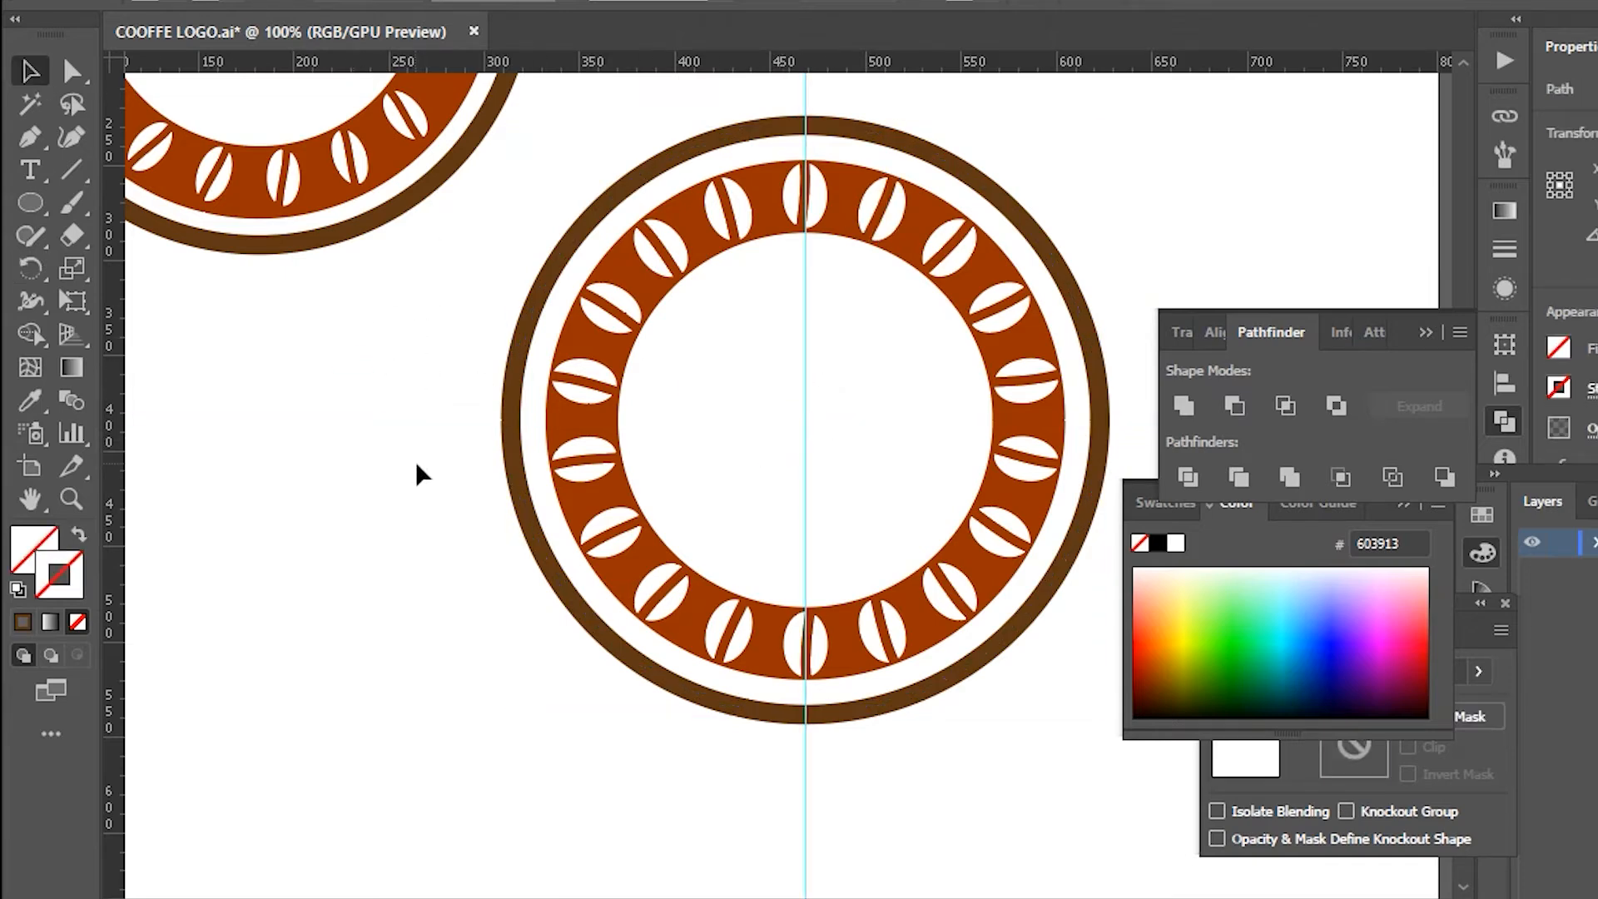
pyautogui.scroll(-2, 880, 426)
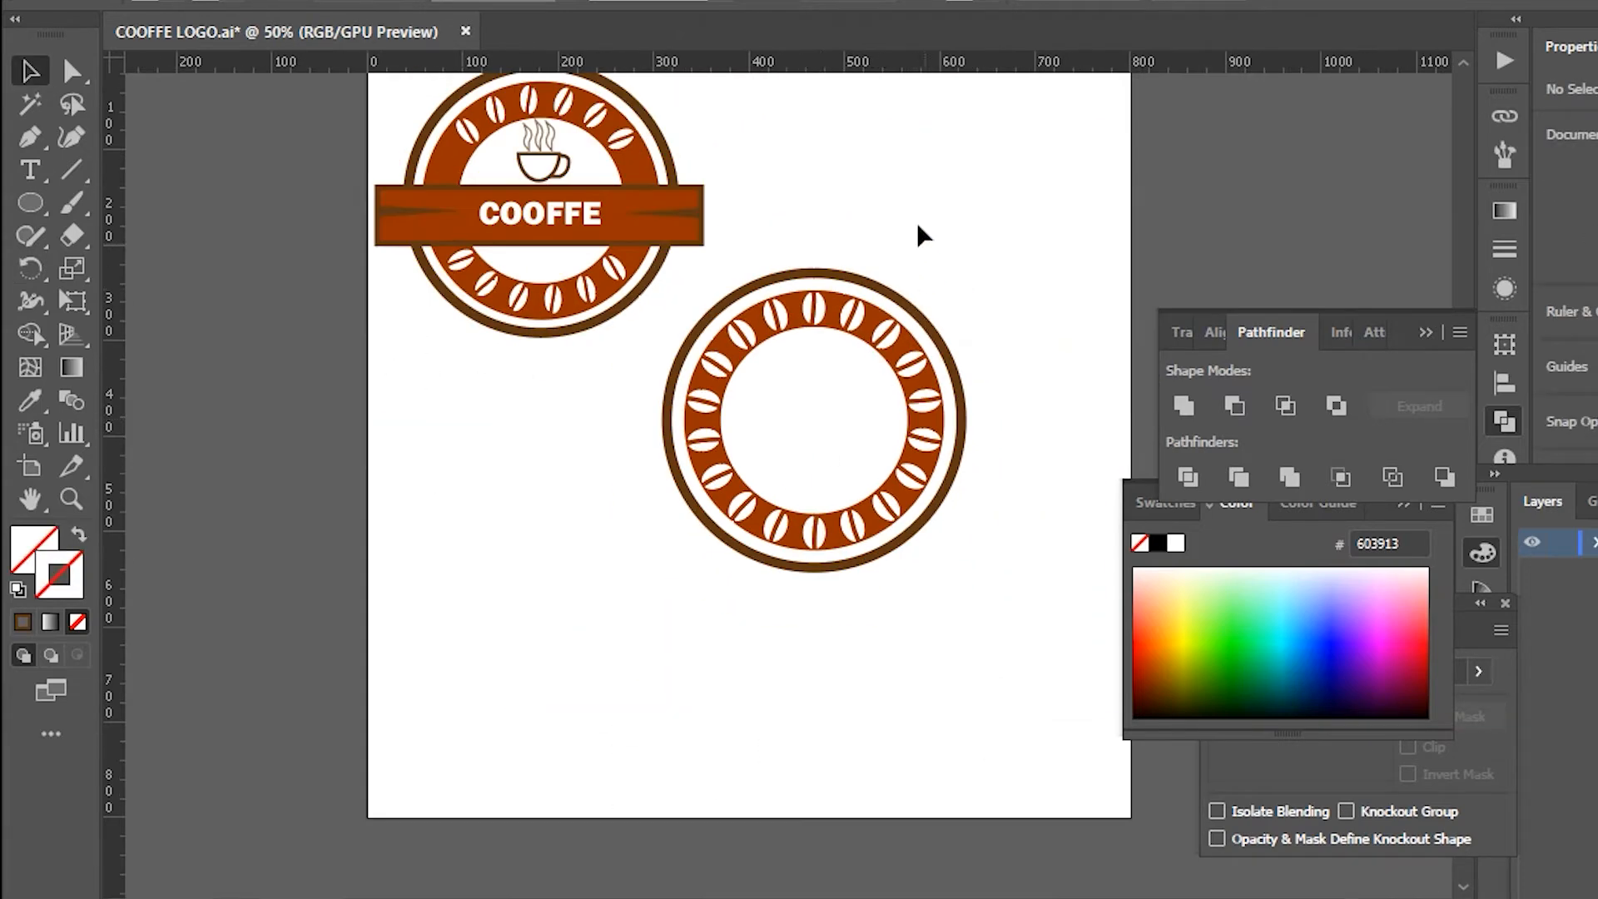
pyautogui.scroll(1, 881, 256)
pyautogui.scroll(-1, 881, 257)
pyautogui.scroll(1, 852, 503)
pyautogui.scroll(-1, 853, 504)
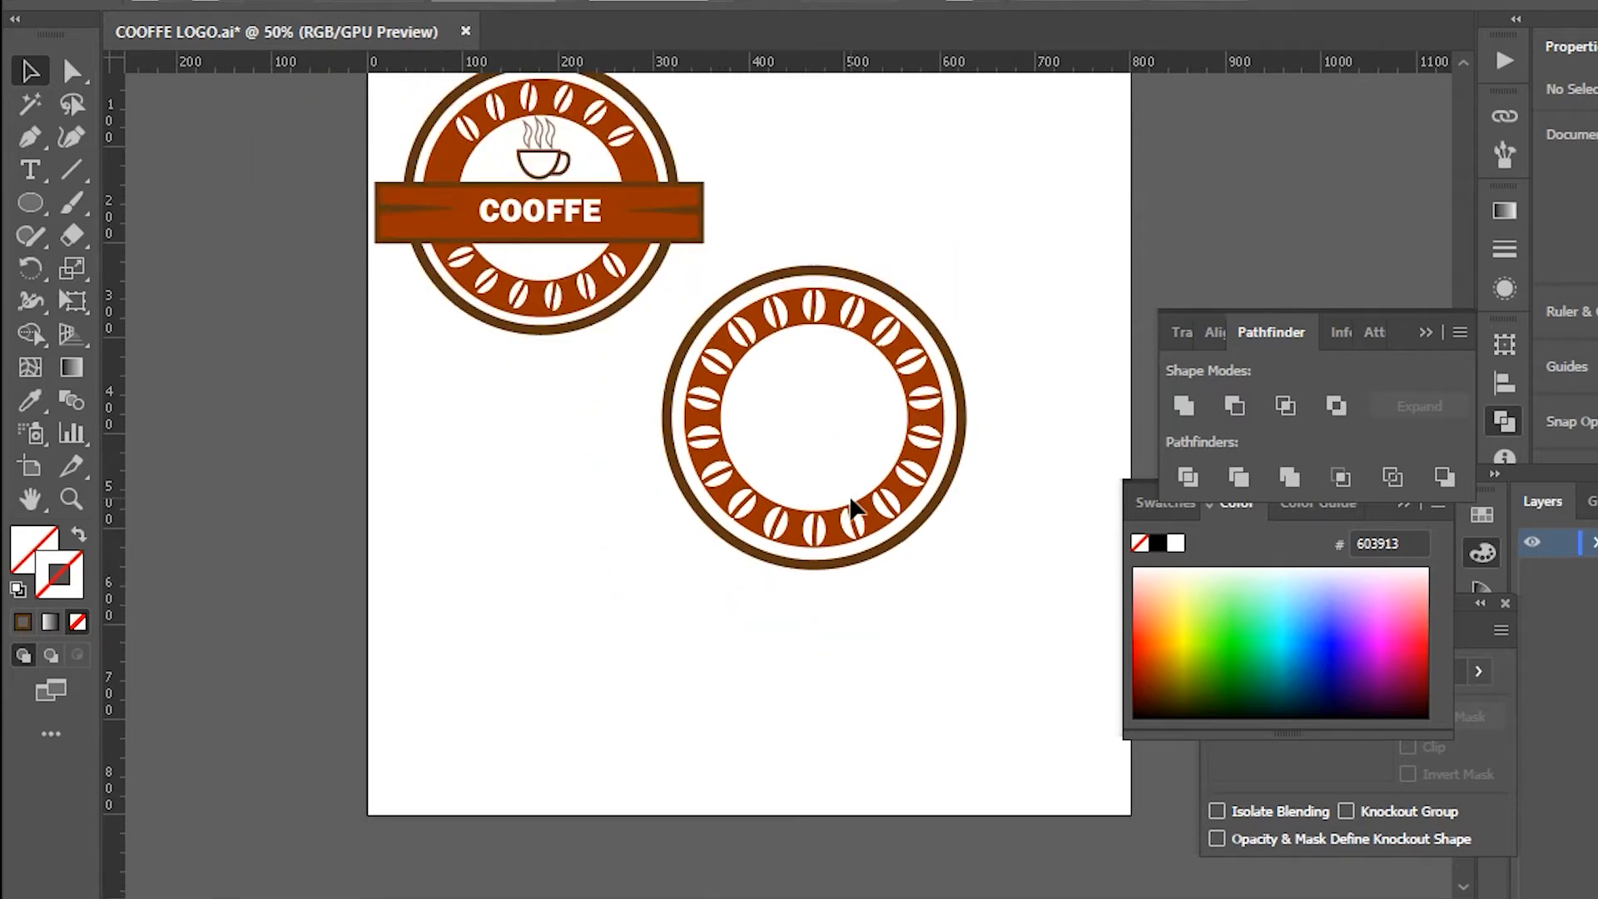
# Select the rings together with all the beans and move them lower on the artboard
pyautogui.click(31, 202)
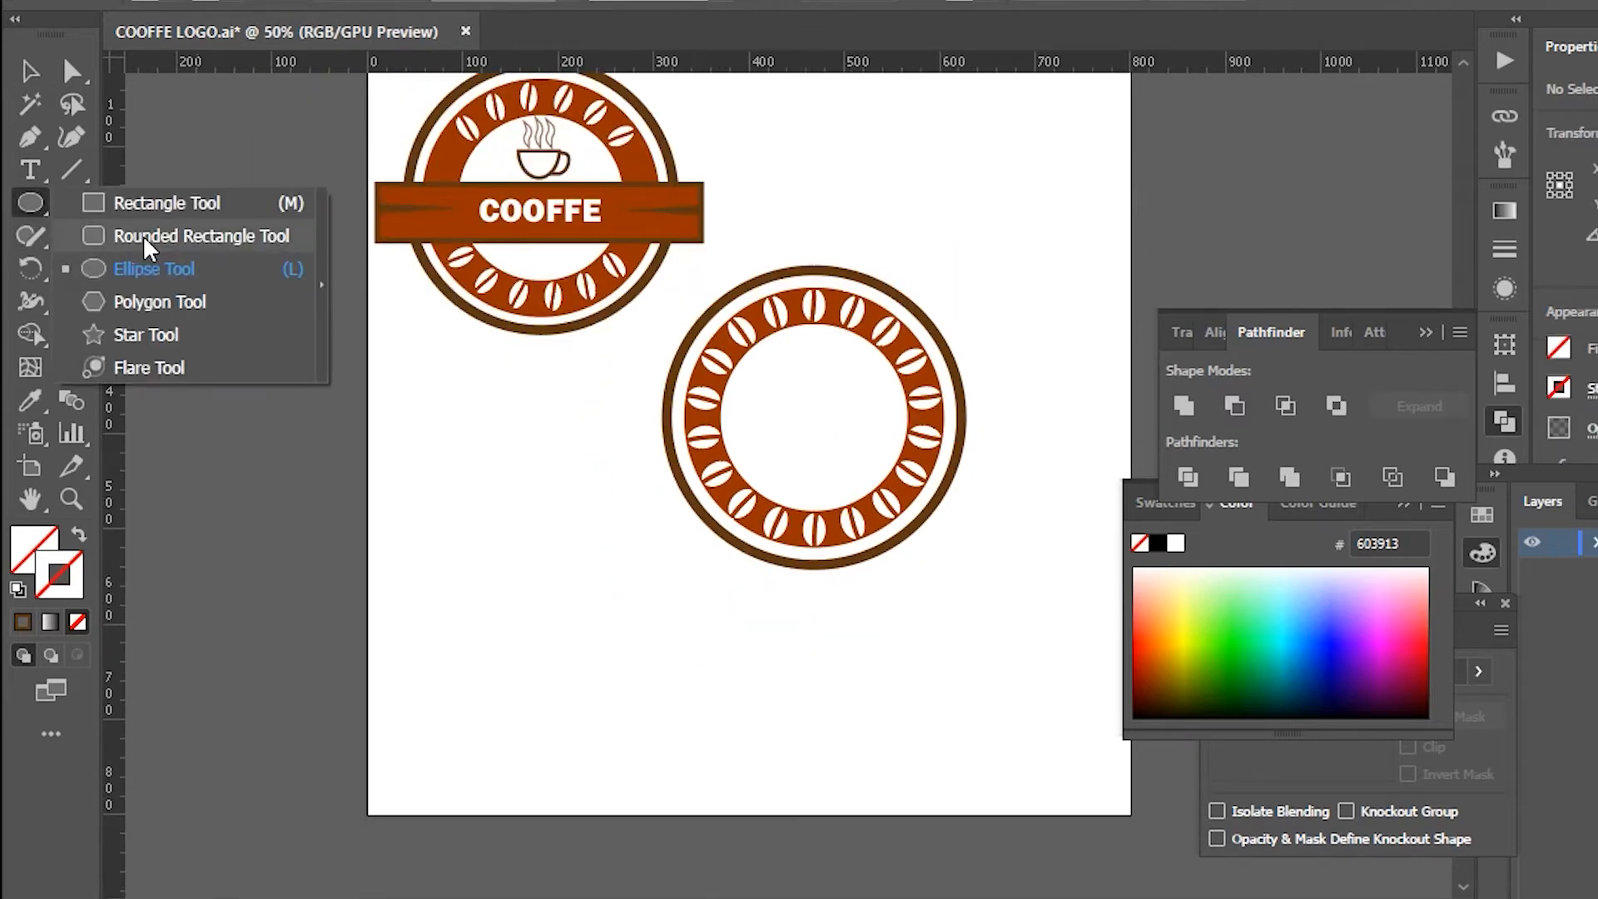
pyautogui.click(145, 214)
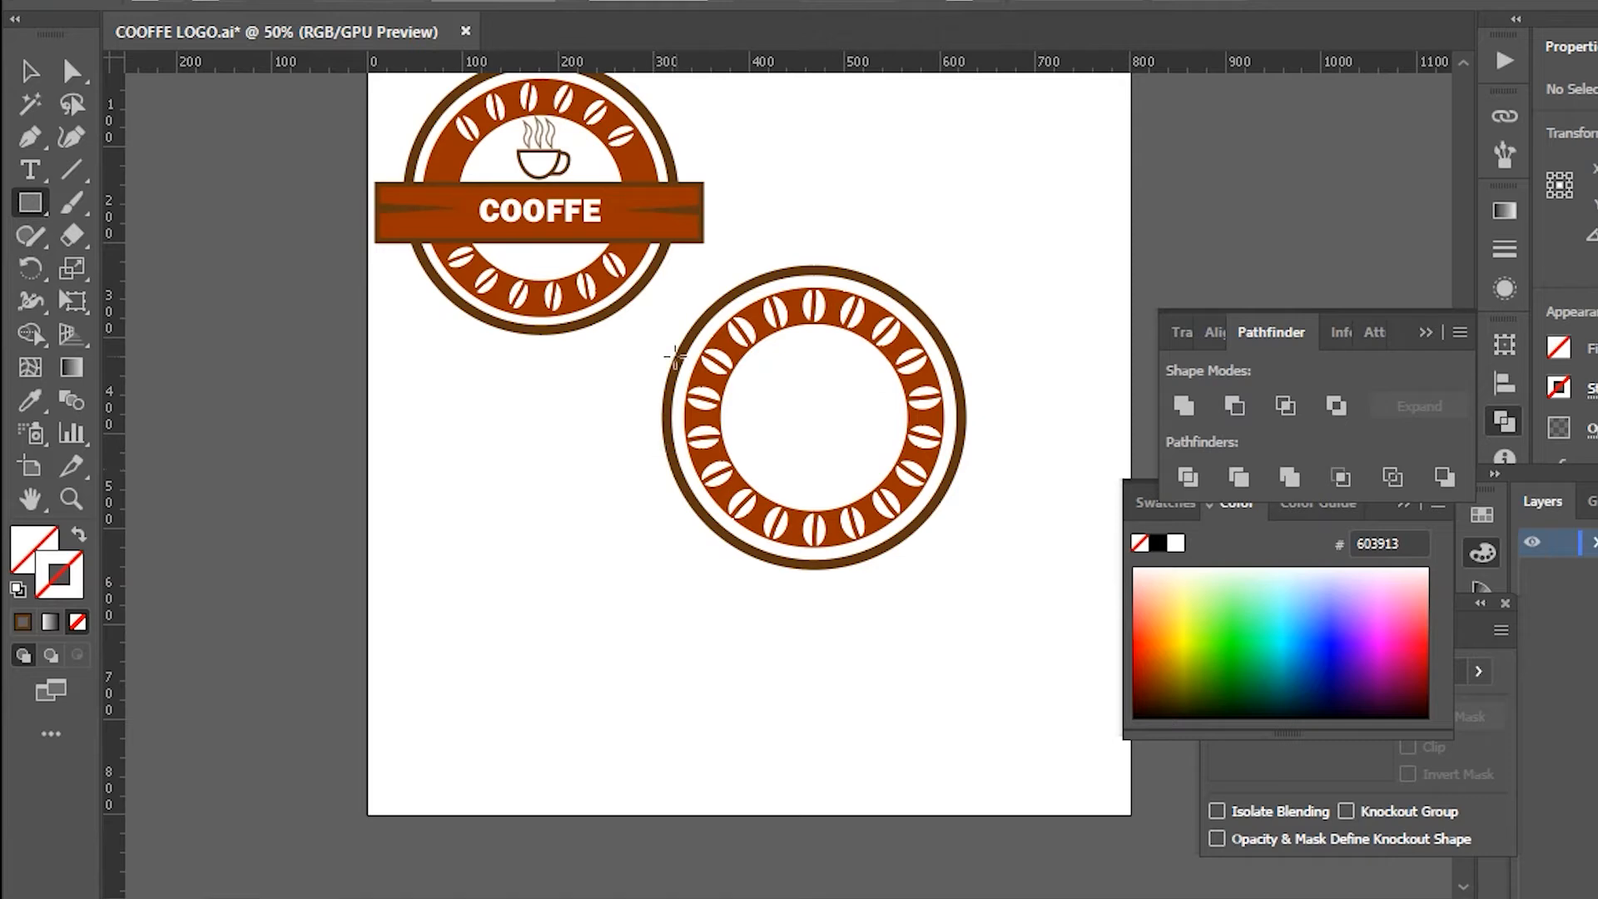
pyautogui.press('v')
pyautogui.click(844, 317)
pyautogui.moveTo(843, 308); pyautogui.dragTo(830, 452)
pyautogui.moveTo(538, 433); pyautogui.dragTo(928, 622)
# Draw a wide rectangle as a banner across the middle of the new rings, extending past both sides
pyautogui.click(31, 205)
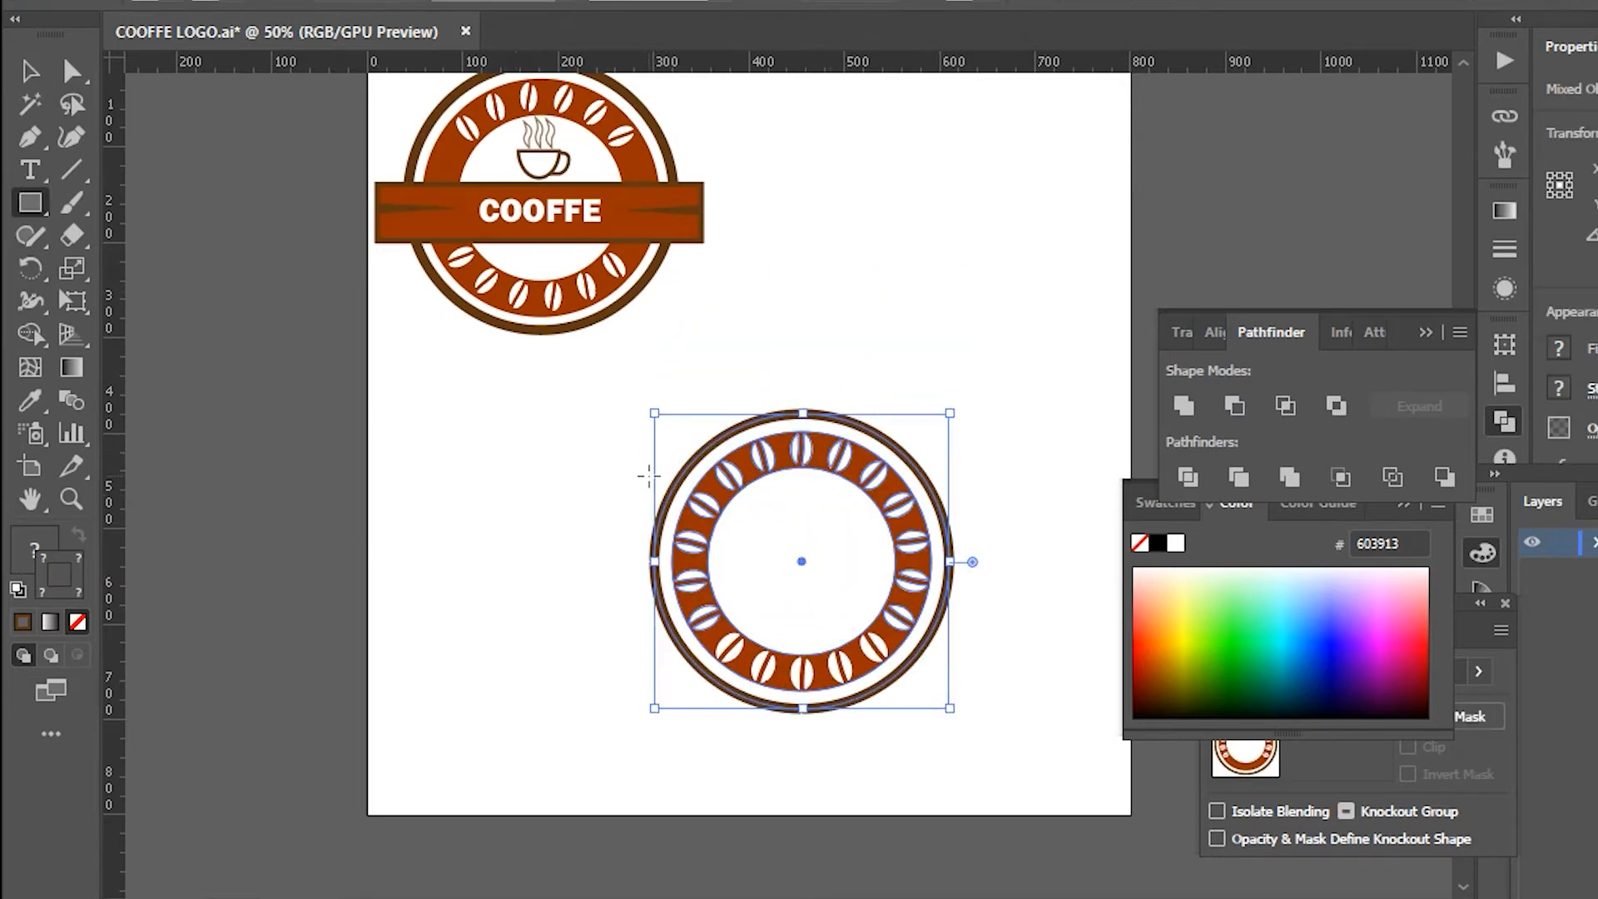
pyautogui.click(648, 475)
pyautogui.click(1024, 482)
pyautogui.press('v')
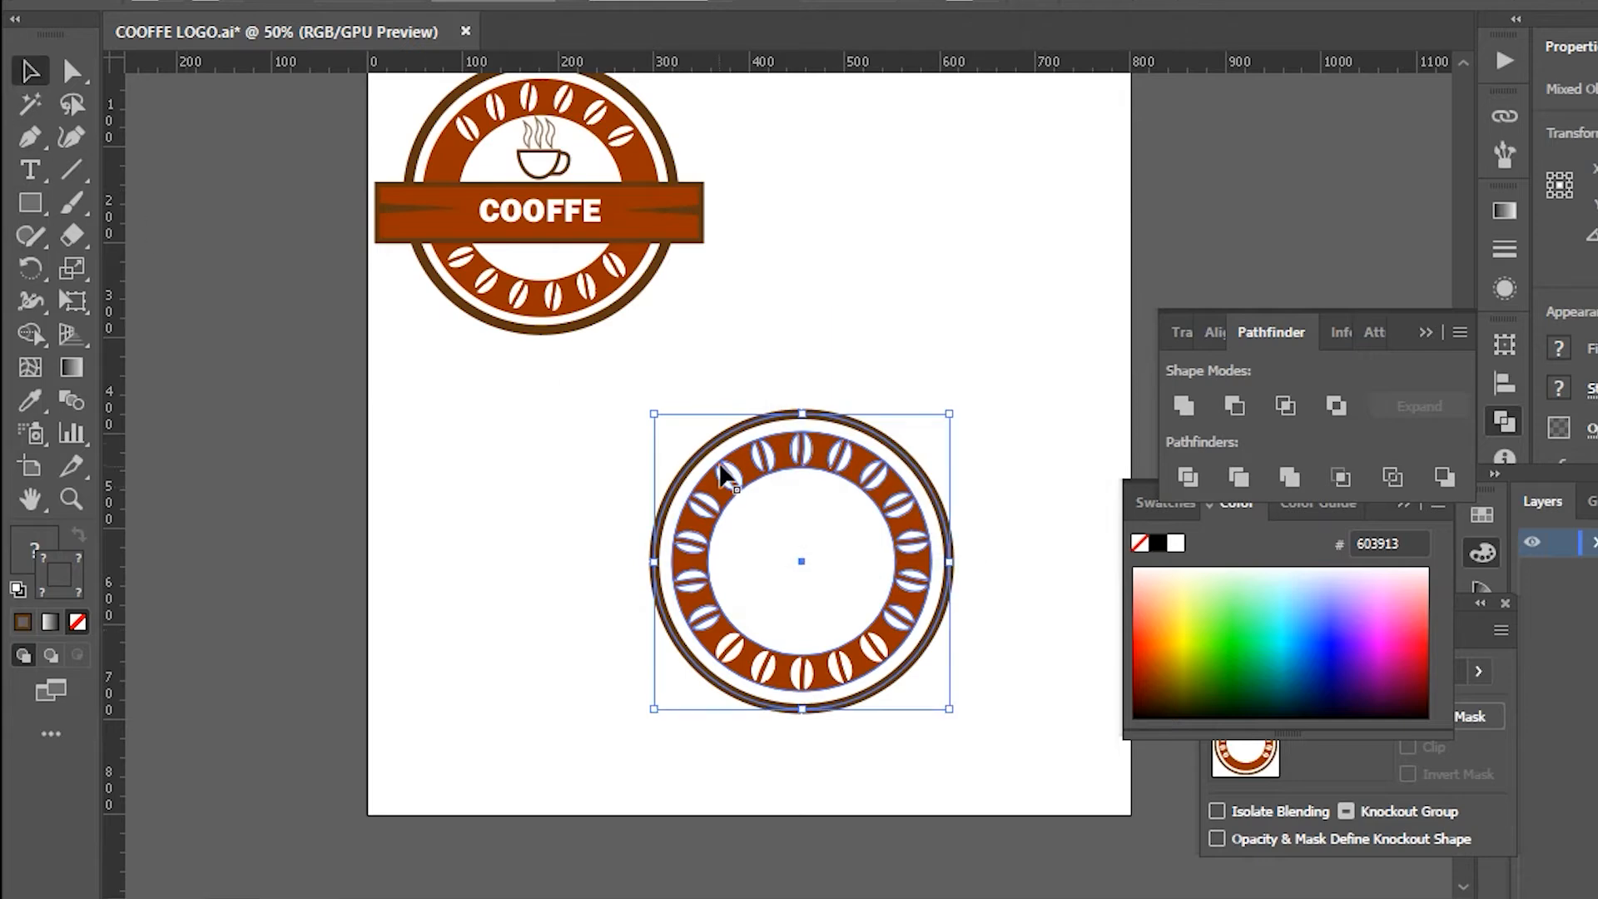
pyautogui.click(605, 468)
pyautogui.press('m')
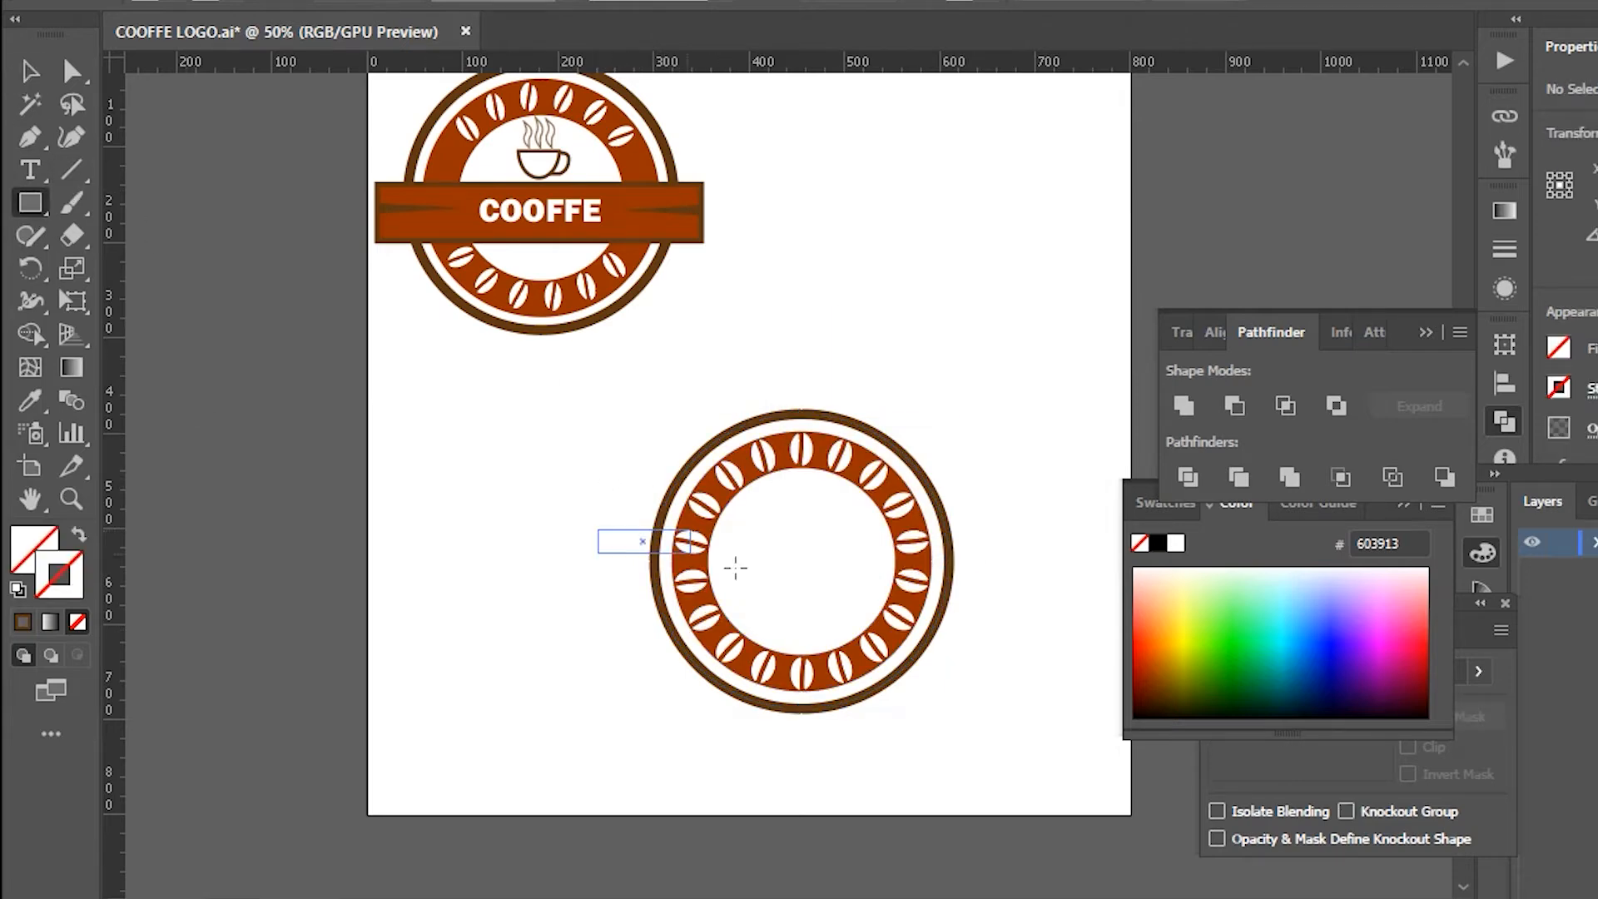
pyautogui.moveTo(735, 568)
pyautogui.mouseDown()
pyautogui.moveTo(1021, 601)
pyautogui.moveTo(995, 601)
pyautogui.mouseUp()
# Fill the banner rectangle with white
pyautogui.click(31, 73)
pyautogui.click(170, 3)
pyautogui.click(59, 34)
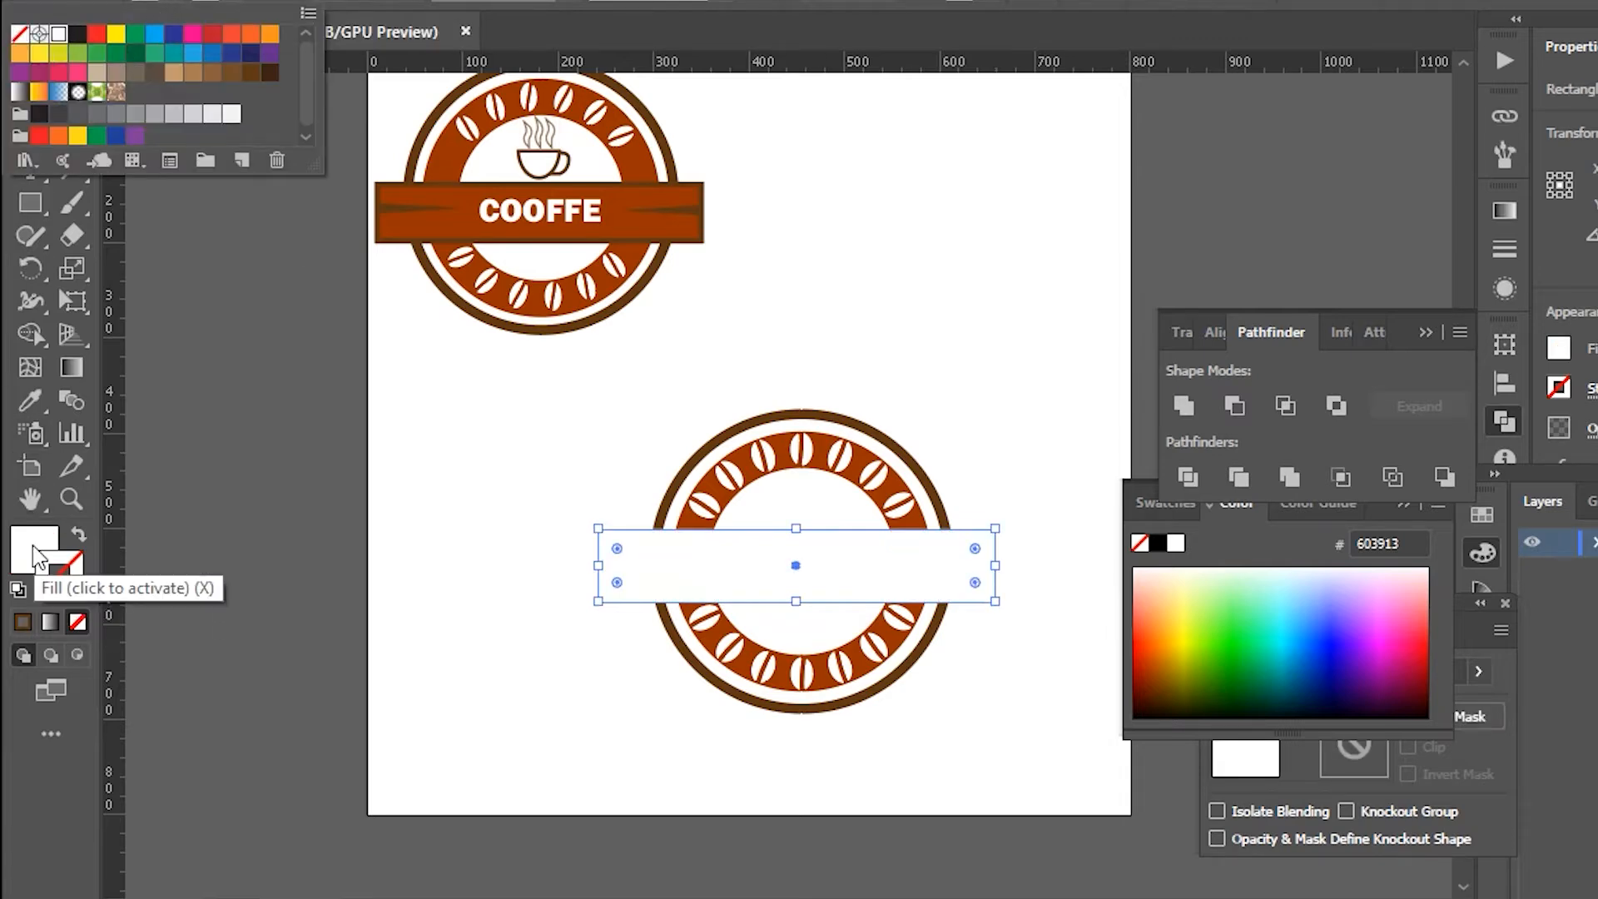
# Copy the fill and stroke of the original COOFFE banner onto the new rectangle with the Eyedropper tool
pyautogui.press('i')
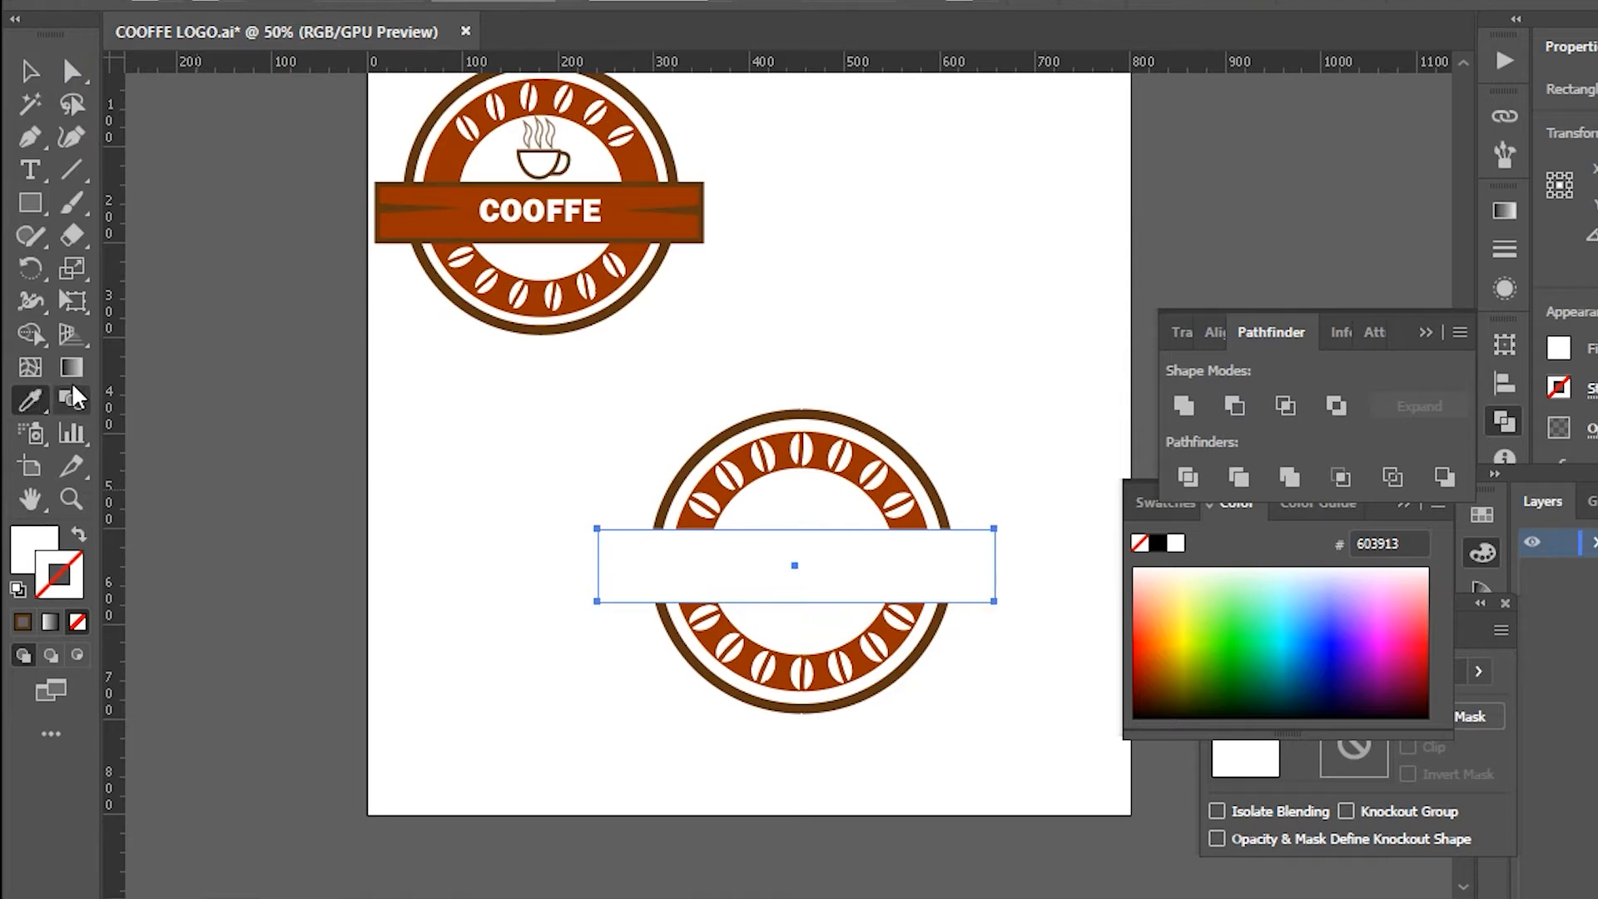
pyautogui.click(468, 213)
pyautogui.scroll(-1, 830, 356)
pyautogui.scroll(3, 863, 528)
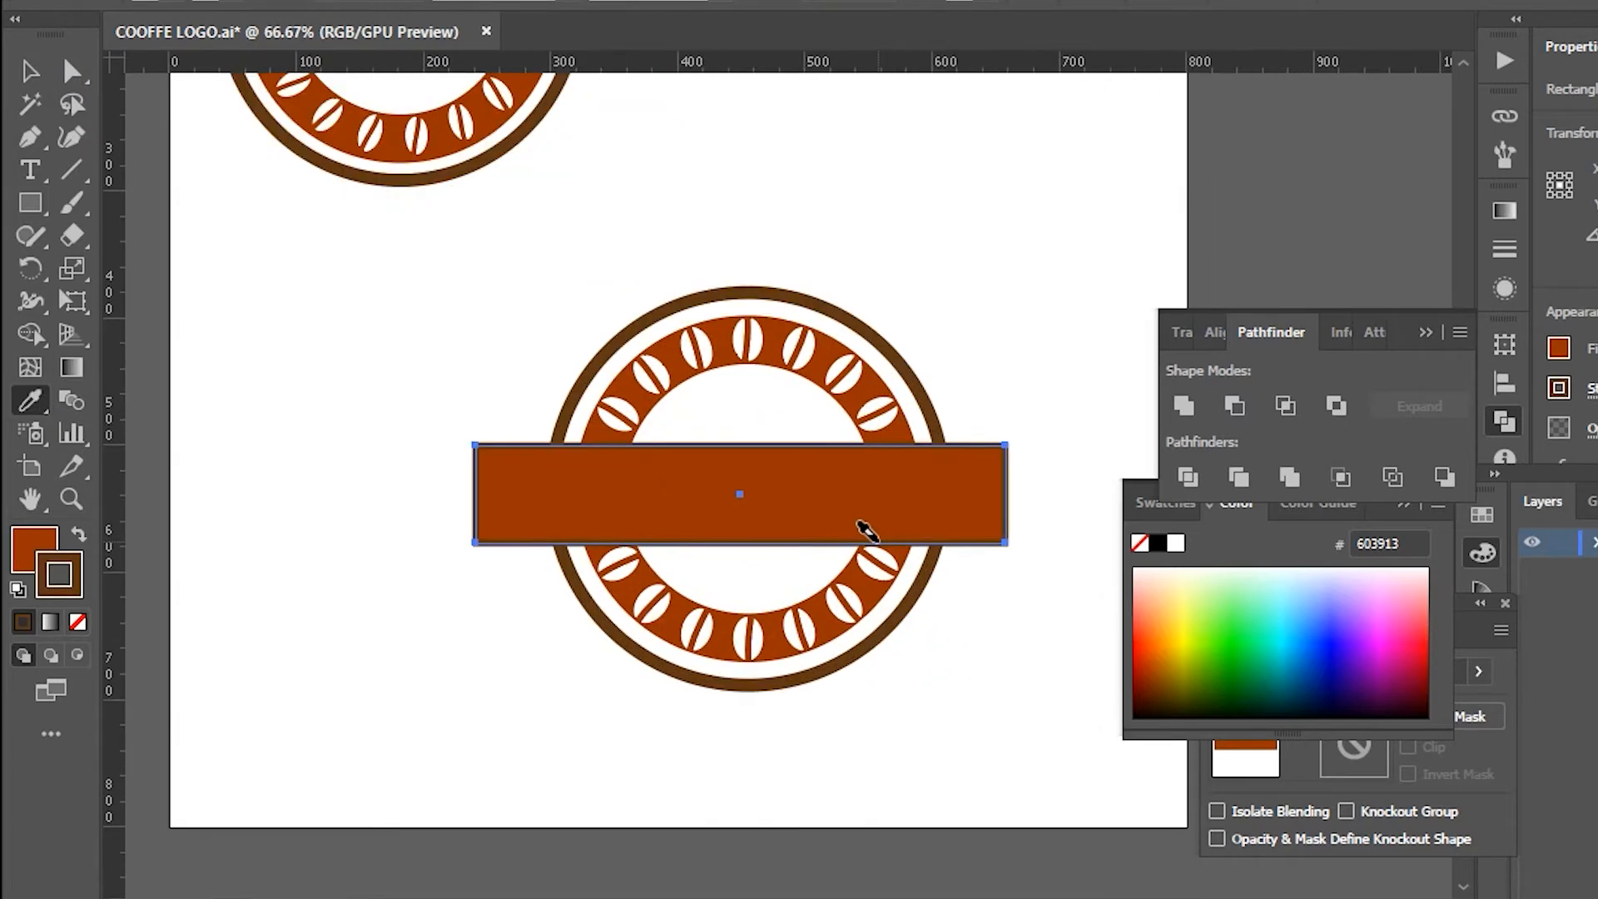
# Move the banner up to uncover the ring's sides and delete the two beans on each side
pyautogui.press('v')
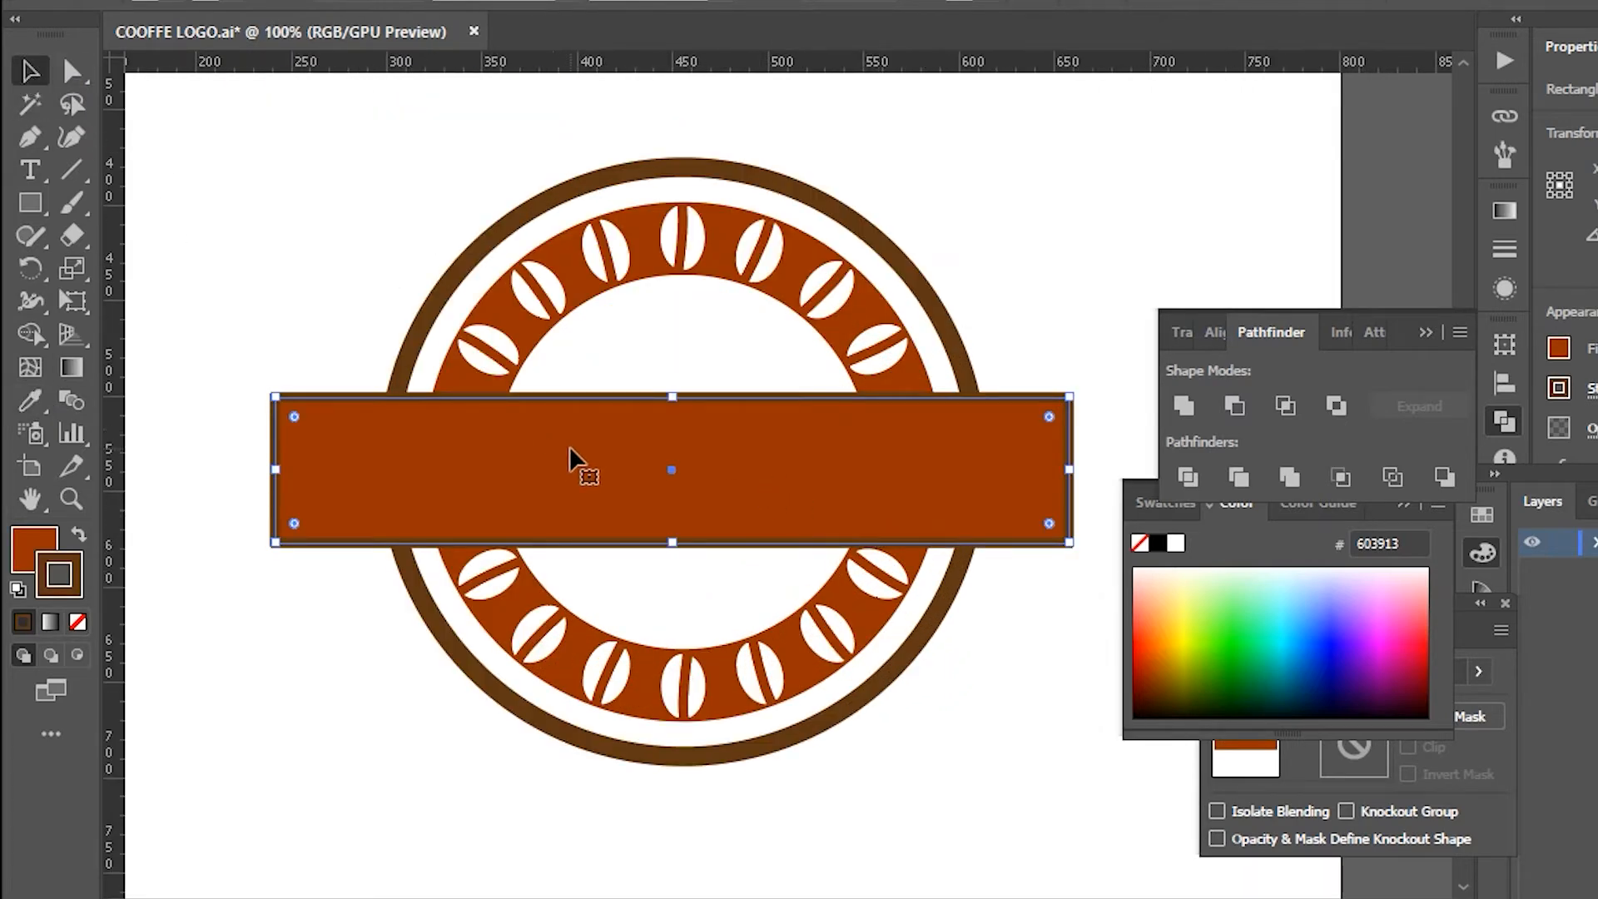
pyautogui.press('Right')
pyautogui.moveTo(701, 468); pyautogui.dragTo(723, 302)
pyautogui.click(466, 433)
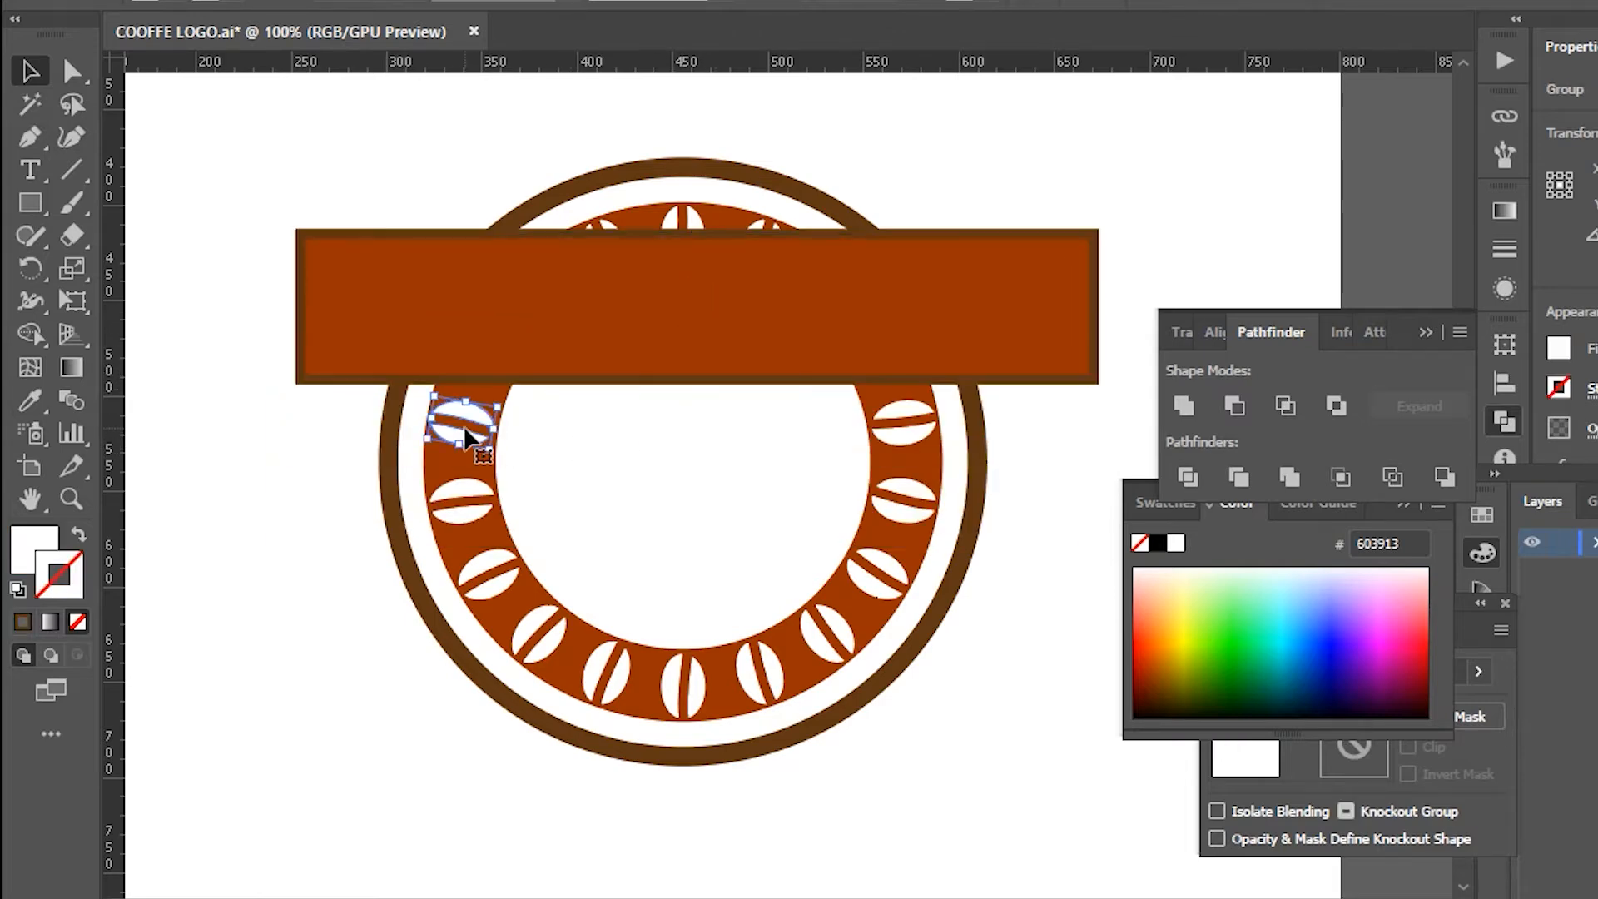
pyautogui.press('Delete')
pyautogui.click(463, 500)
pyautogui.press('Delete')
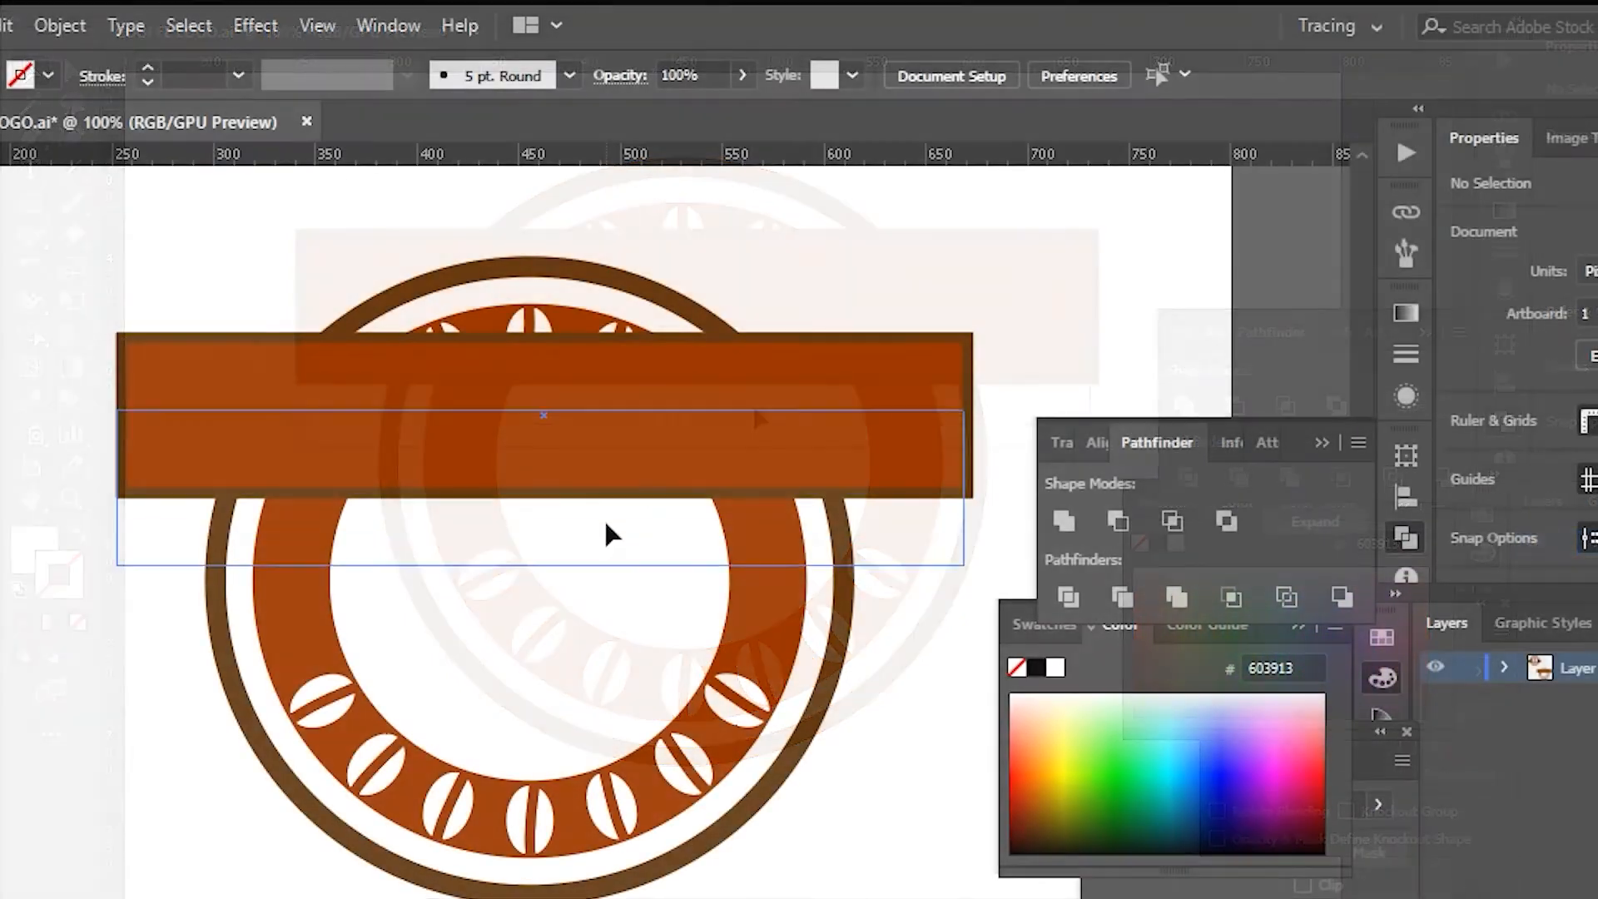
# Move the banner back over the ring's middle and reduce its height, centring it at about X 458 px, Y 542 px
pyautogui.moveTo(758, 421); pyautogui.dragTo(755, 477)
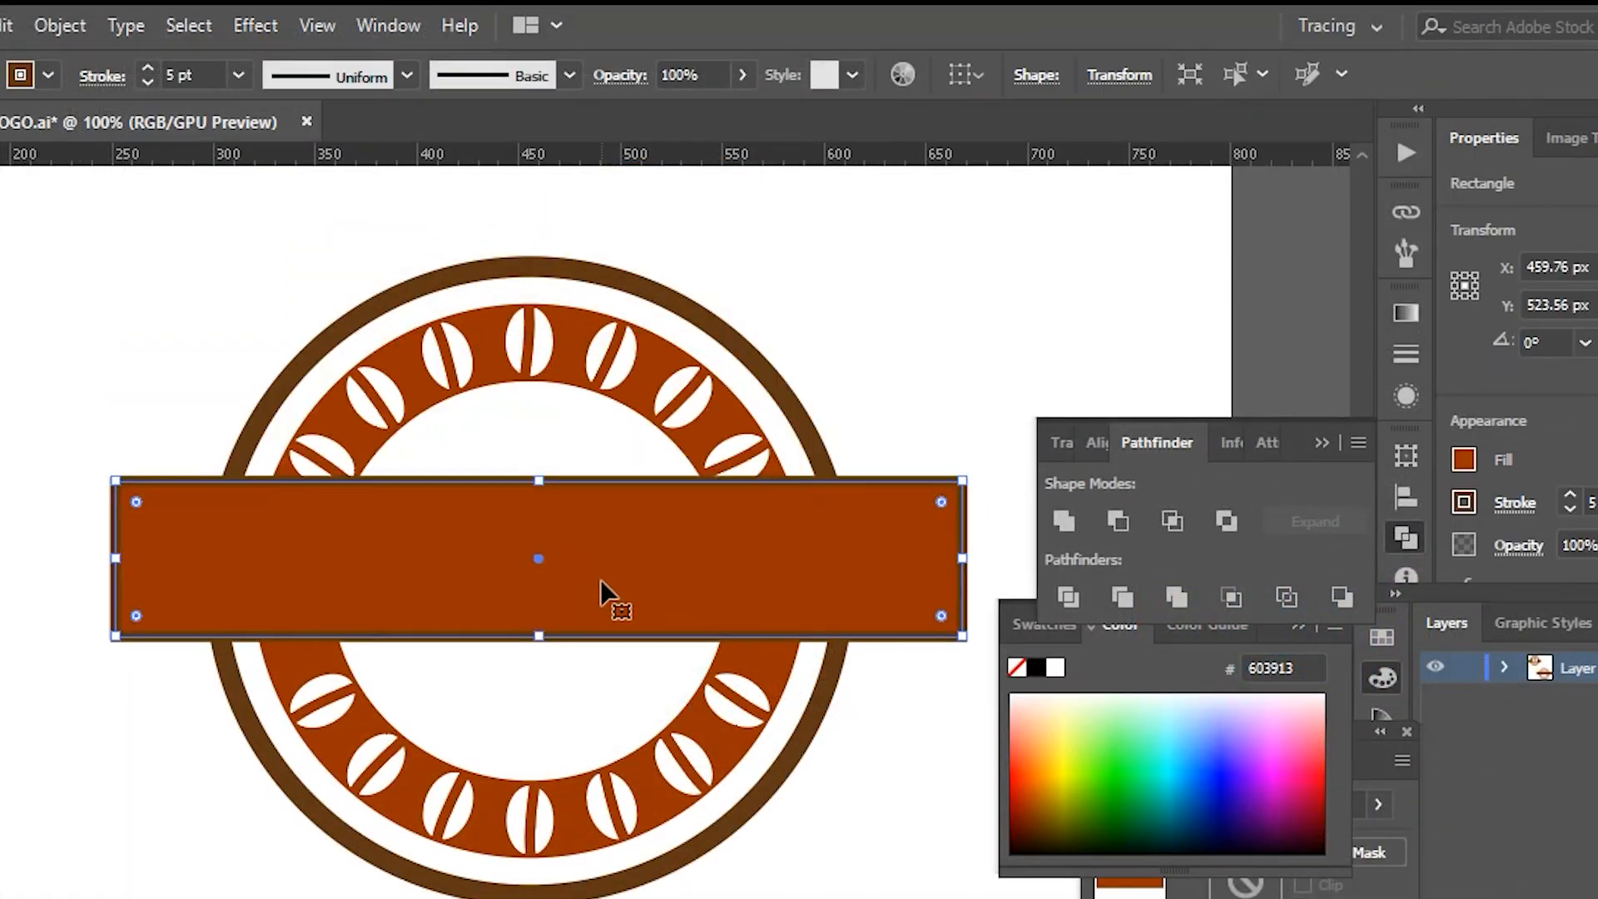
pyautogui.moveTo(600, 582); pyautogui.dragTo(599, 612)
pyautogui.moveTo(542, 509)
pyautogui.mouseDown()
pyautogui.moveTo(539, 532)
pyautogui.moveTo(536, 519)
pyautogui.mouseUp()
pyautogui.moveTo(524, 588); pyautogui.dragTo(524, 607)
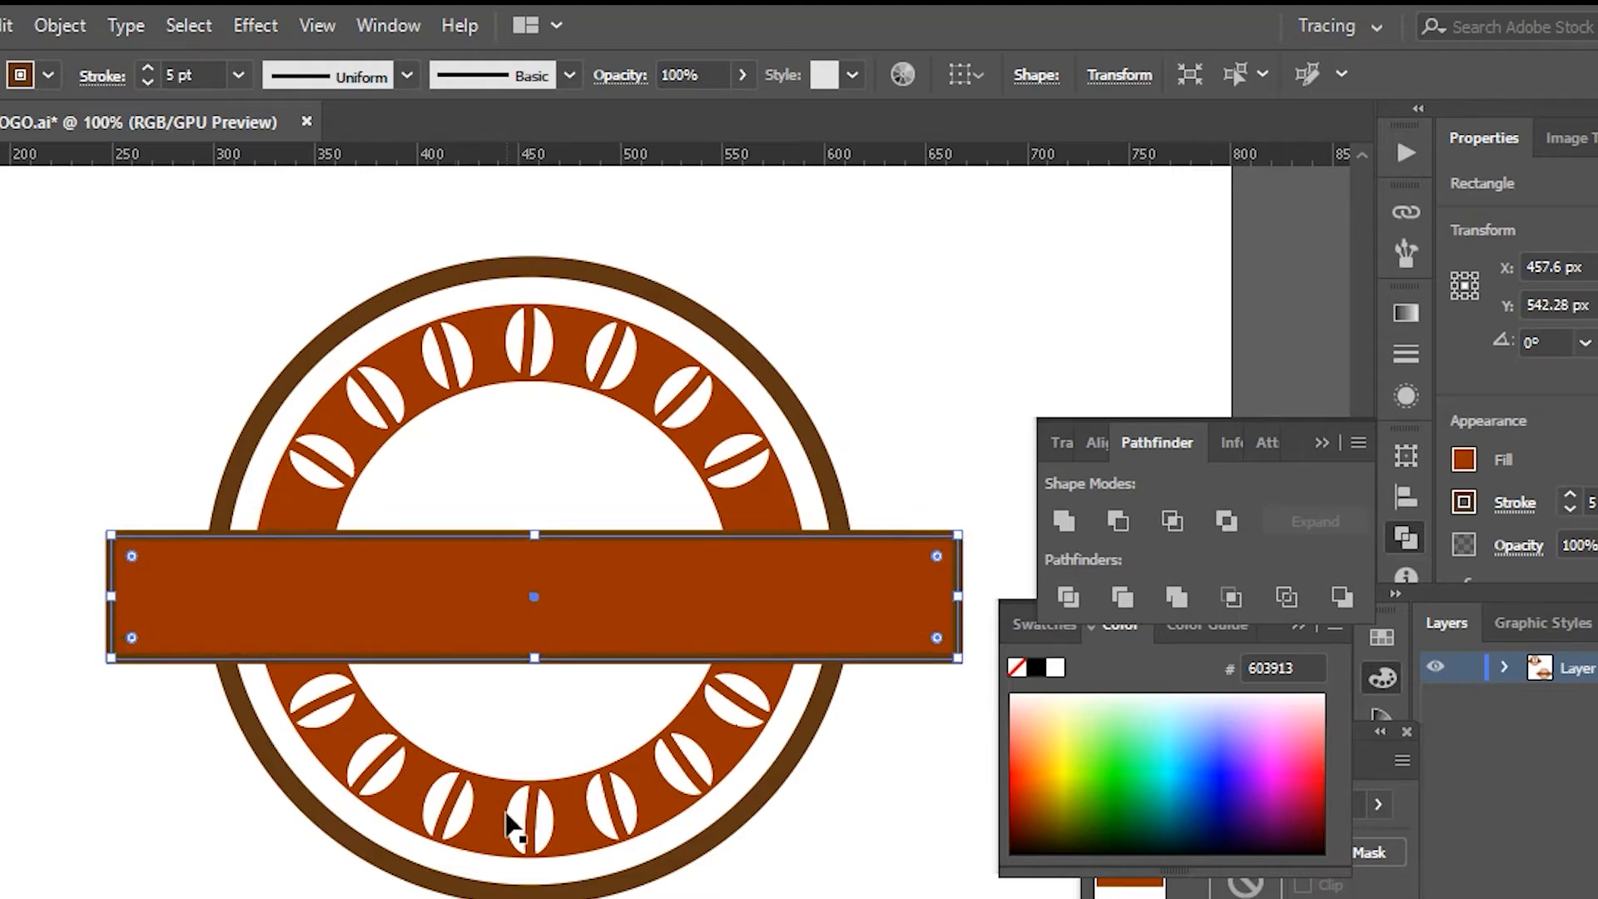
pyautogui.click(116, 340)
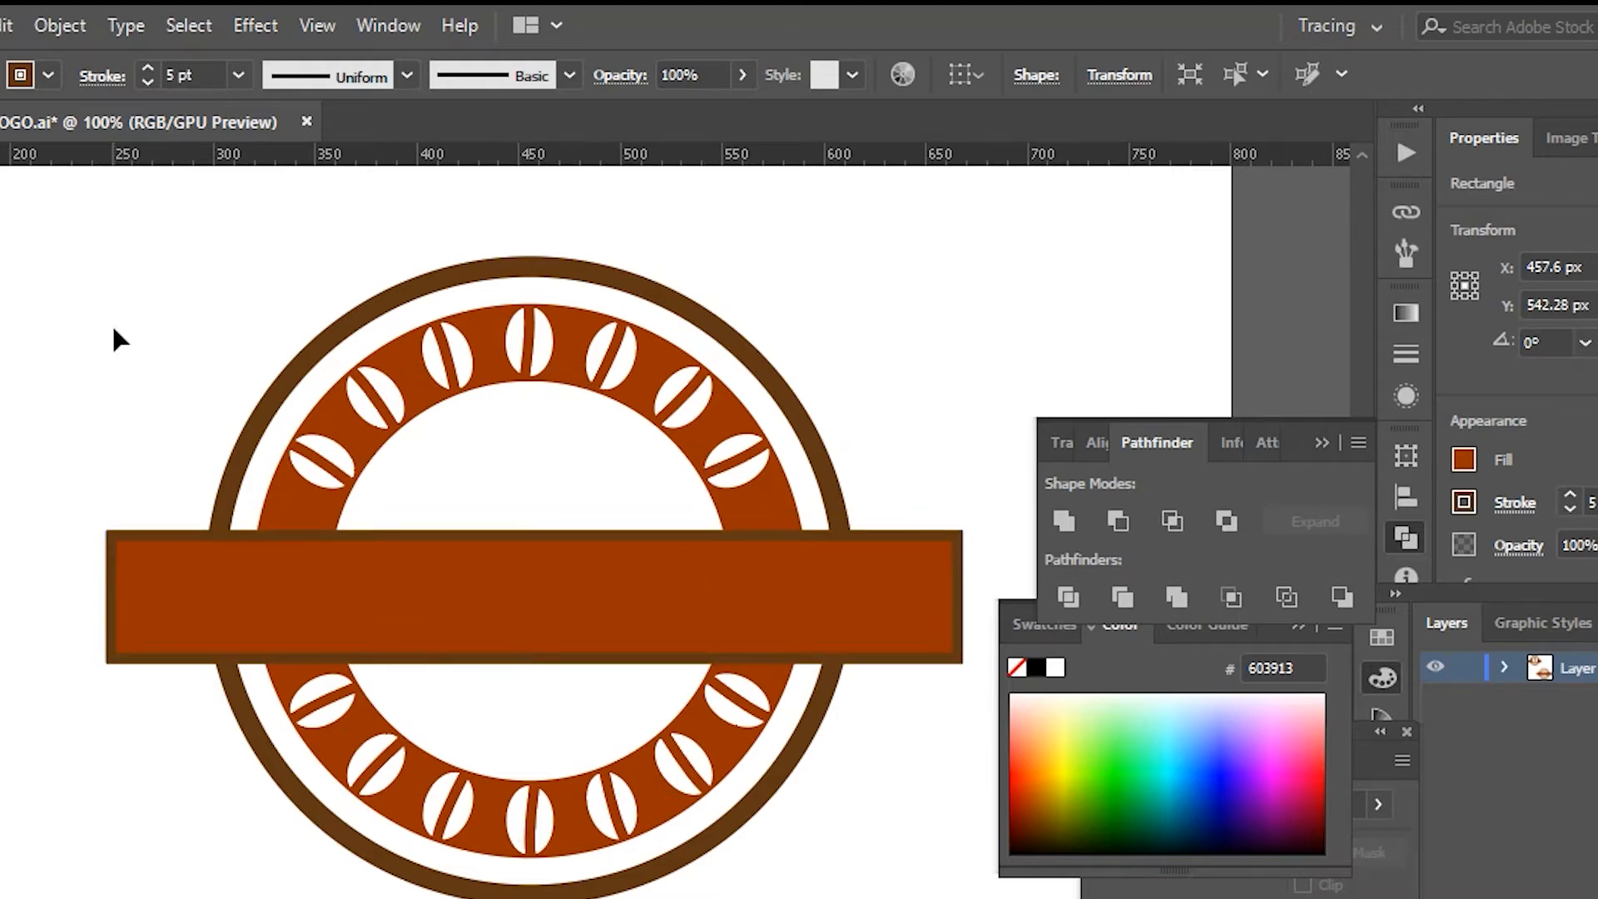
# Draw a horizontal line inward from the banner's left edge at mid-height and set its stroke weight to 10 pt
pyautogui.click(171, 614)
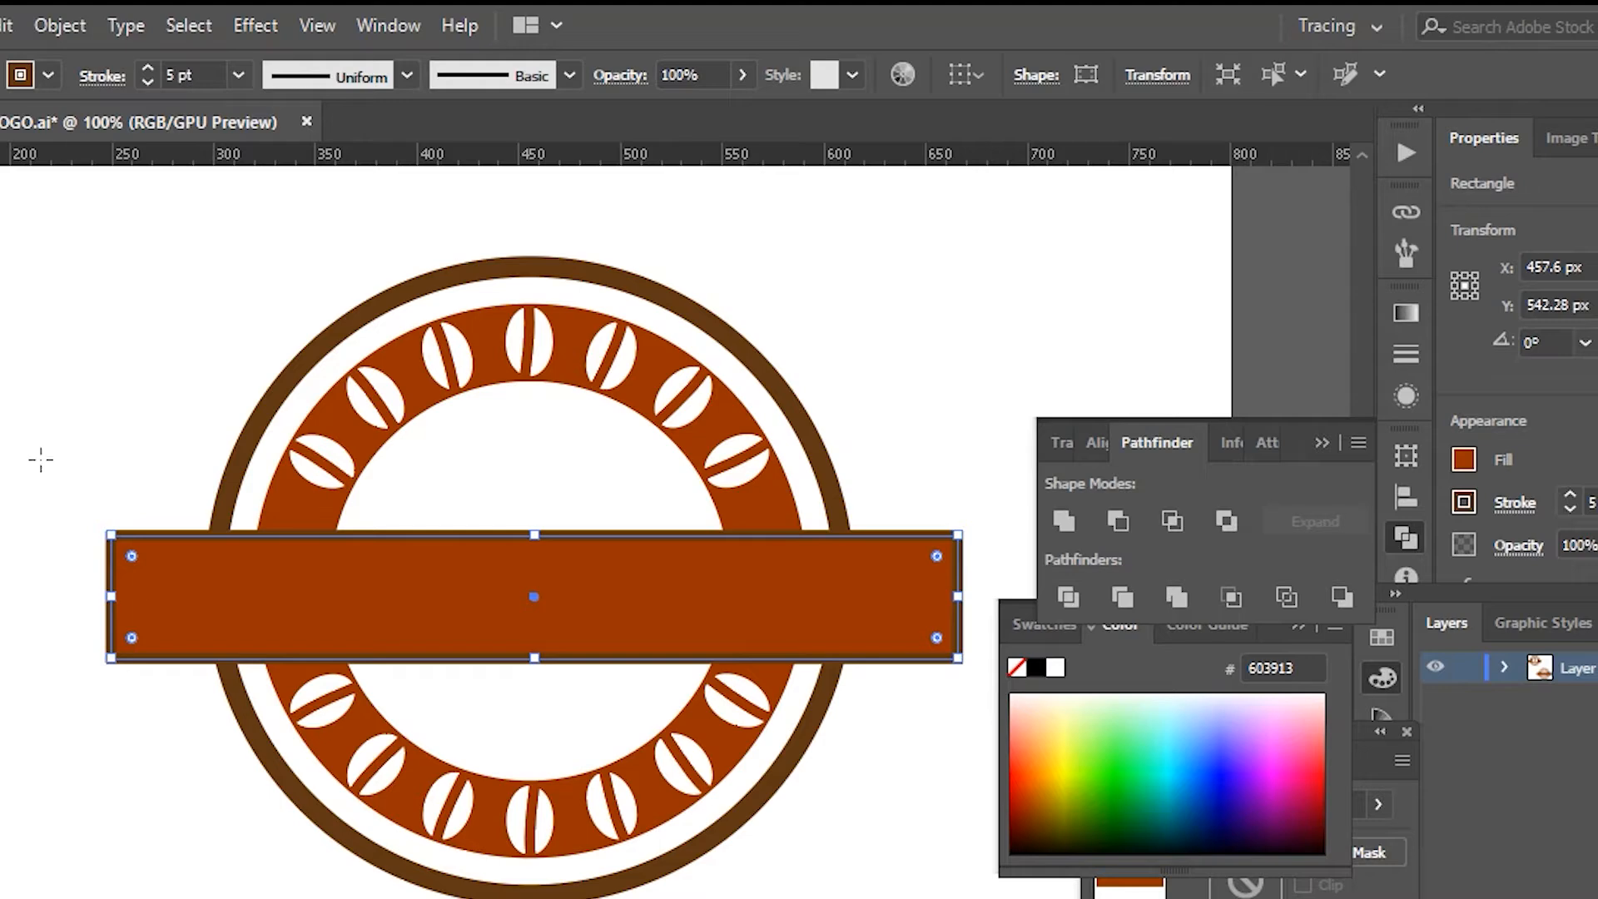
pyautogui.moveTo(180, 592); pyautogui.dragTo(340, 597)
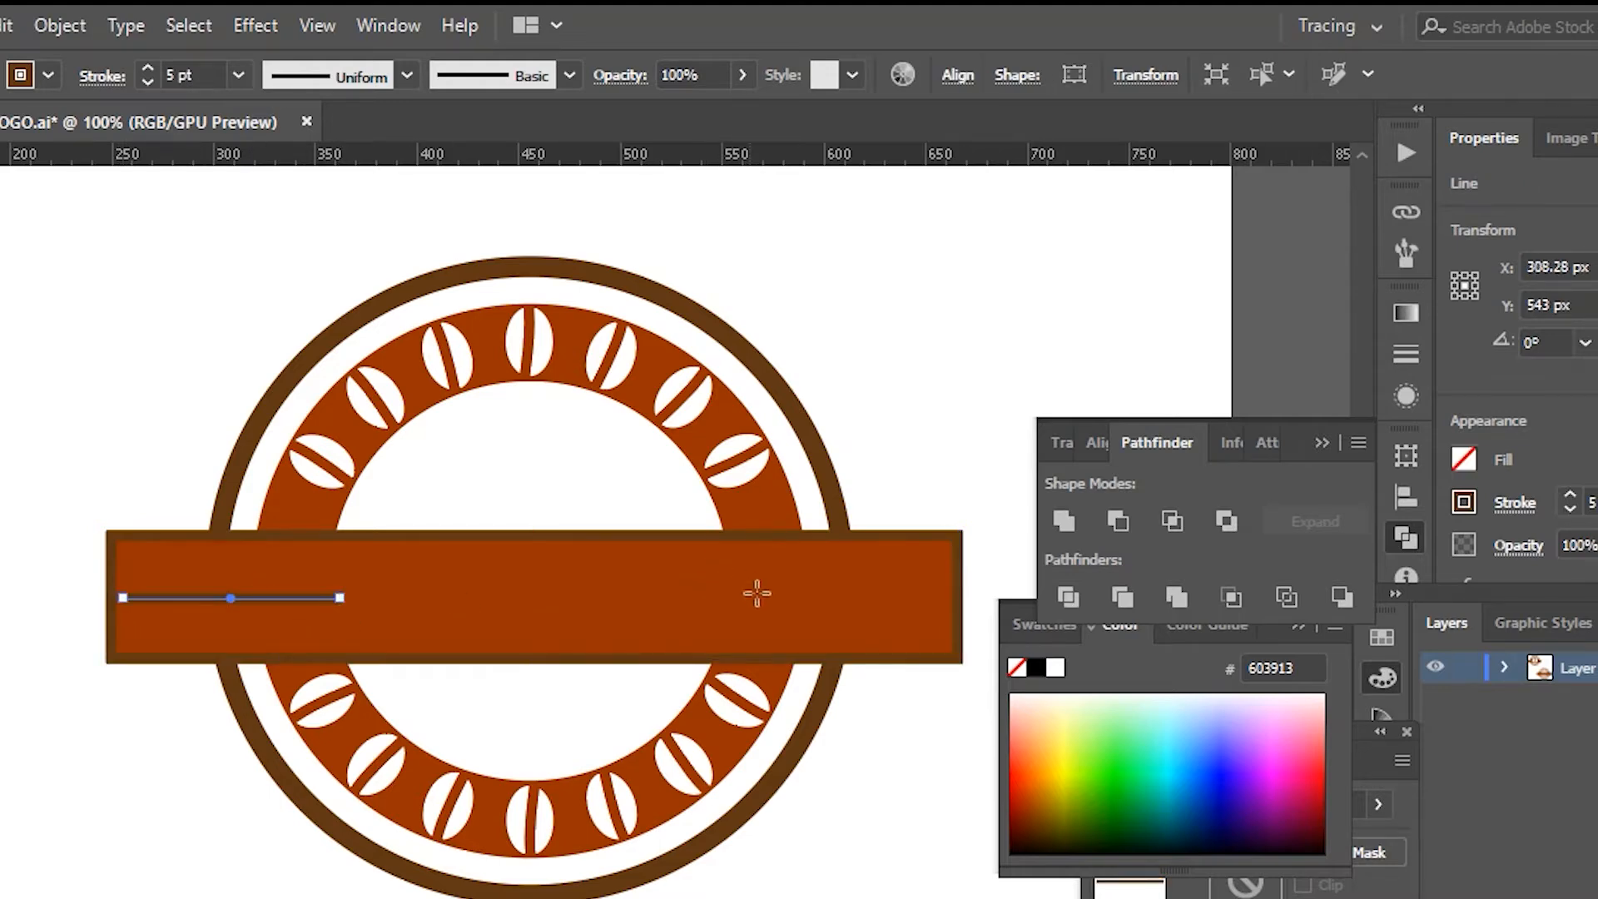
pyautogui.press('v')
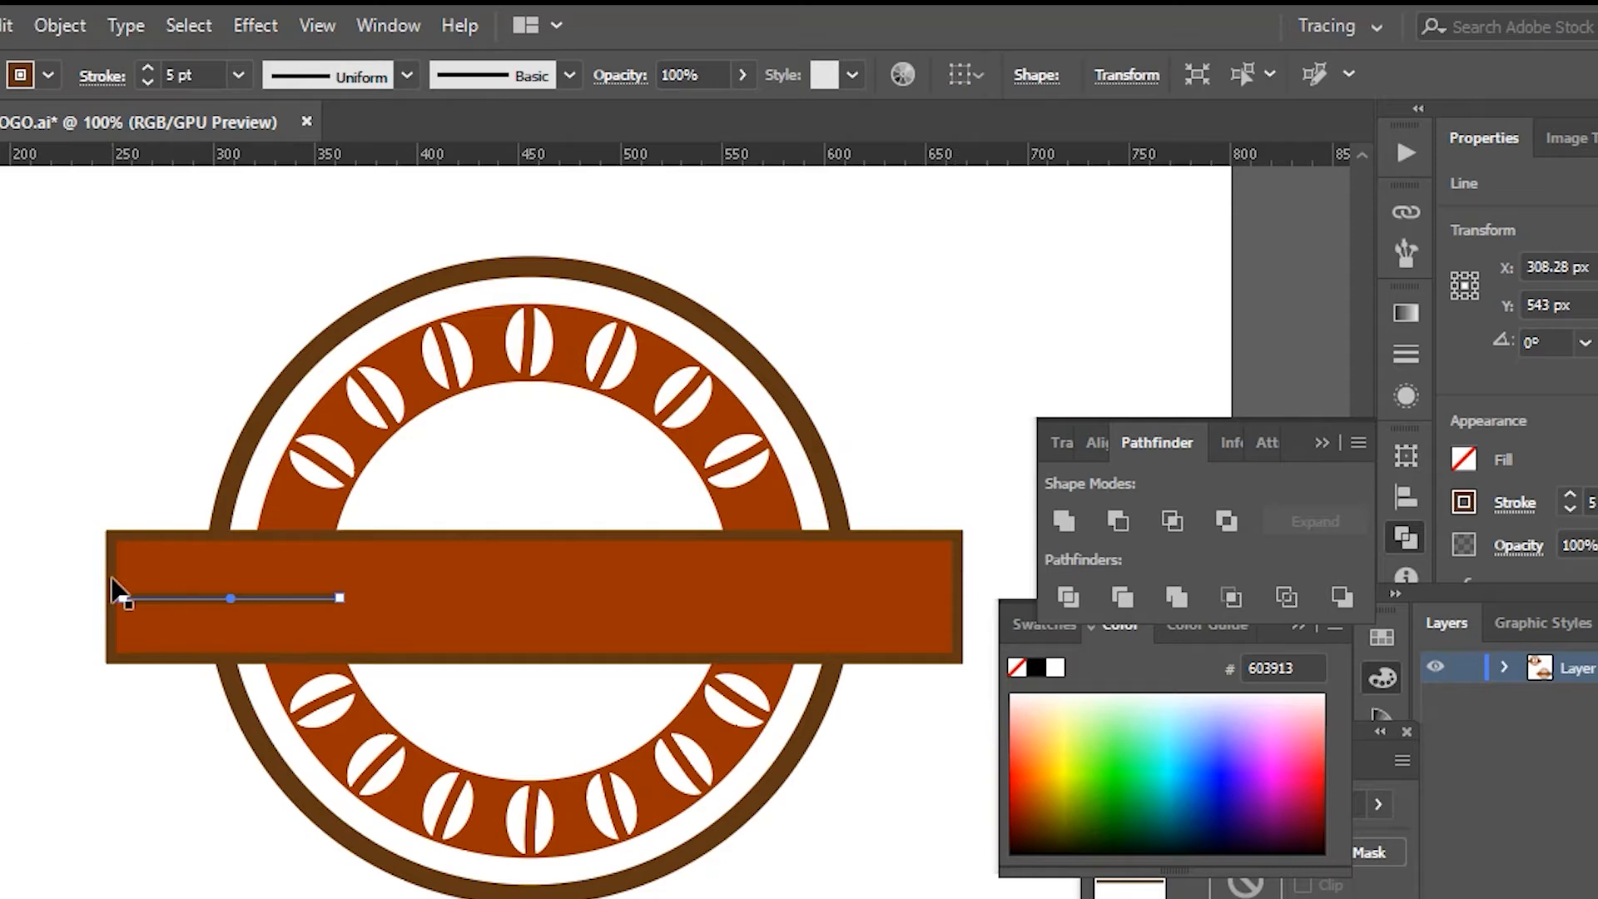
pyautogui.moveTo(125, 600); pyautogui.dragTo(109, 599)
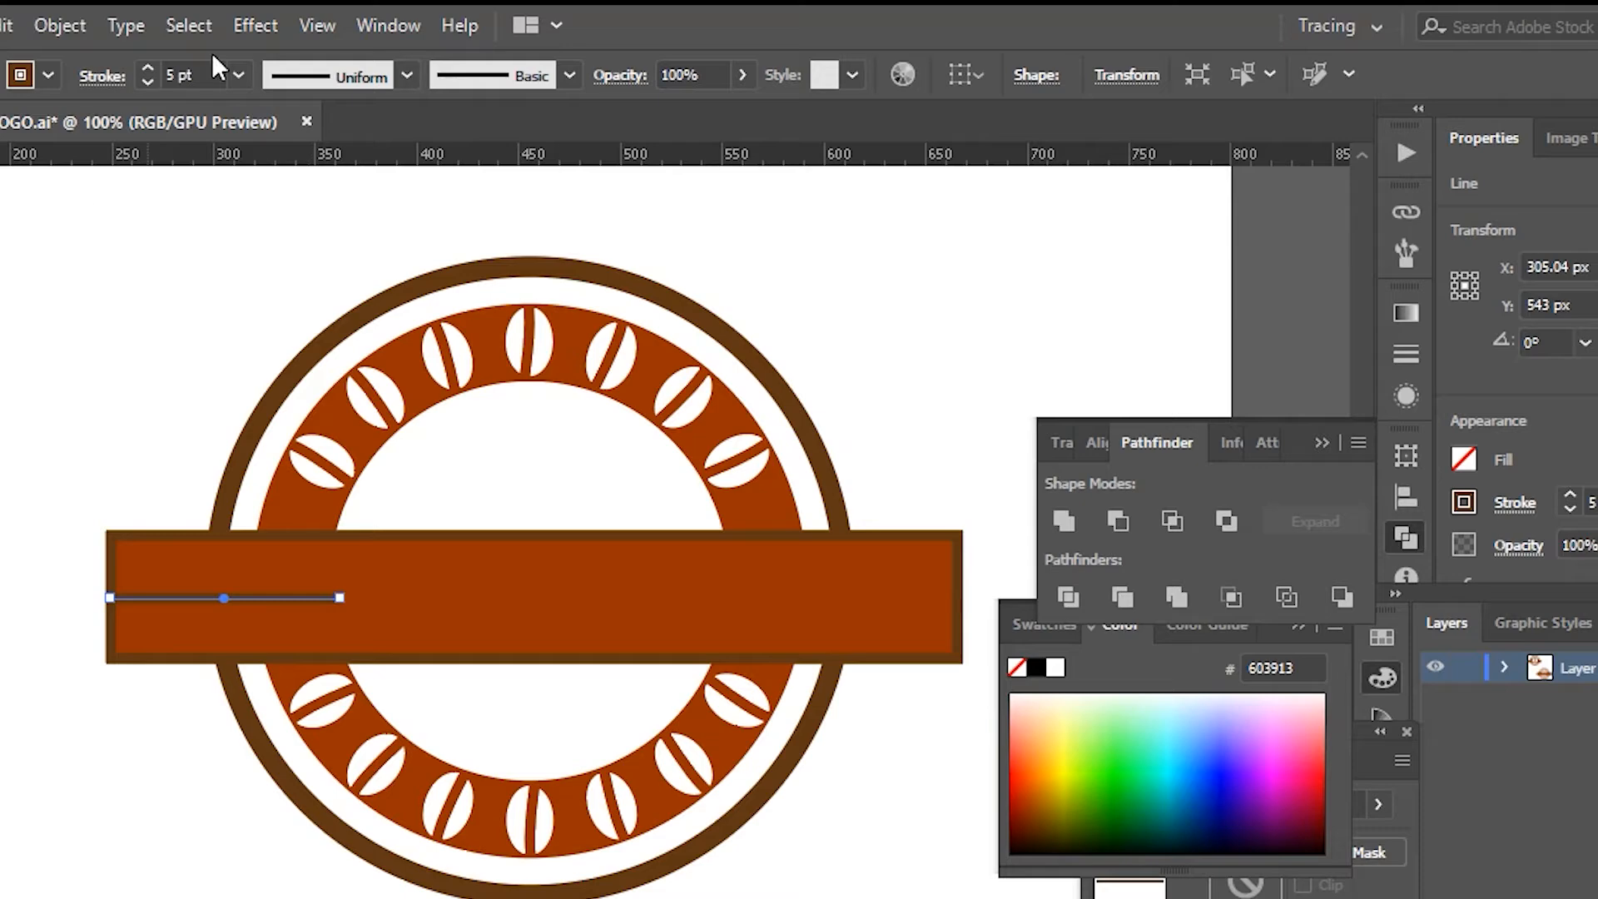
pyautogui.click(238, 74)
pyautogui.click(278, 493)
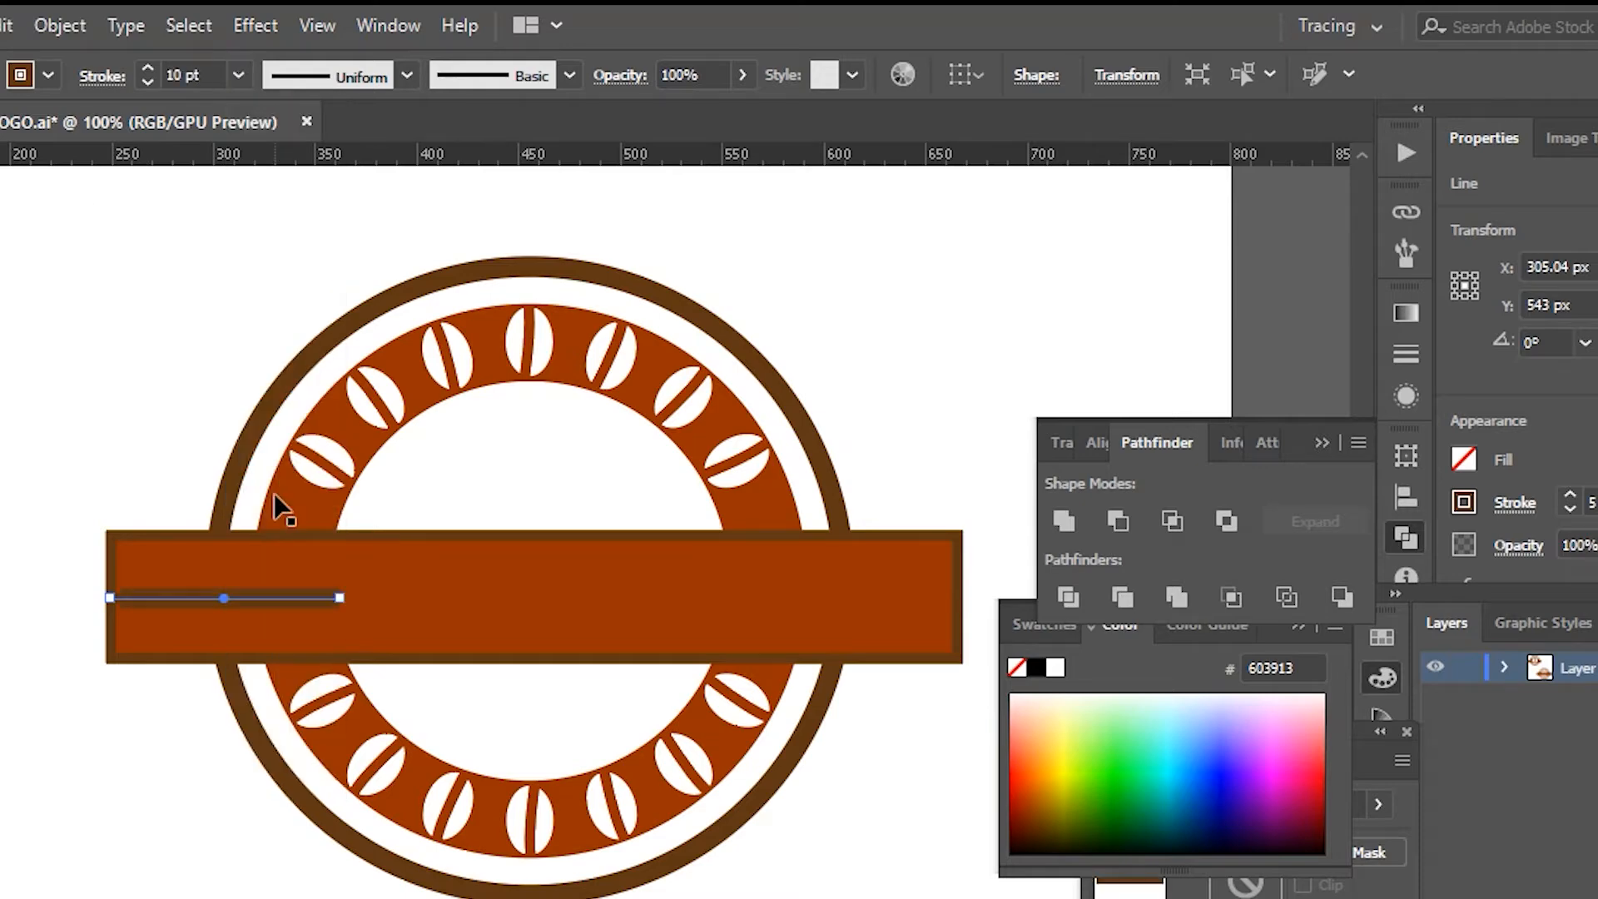
# Place a copy of the line at the banner's right end, reaching its right edge
pyautogui.moveTo(258, 599); pyautogui.dragTo(316, 600)
pyautogui.click(157, 442)
pyautogui.hotkey('ctrl', 'shift', 'a')
pyautogui.click(356, 622)
pyautogui.click(363, 611)
pyautogui.moveTo(385, 599); pyautogui.dragTo(899, 601)
# Apply Width Profile 4 to the line at the banner's right end
pyautogui.click(309, 76)
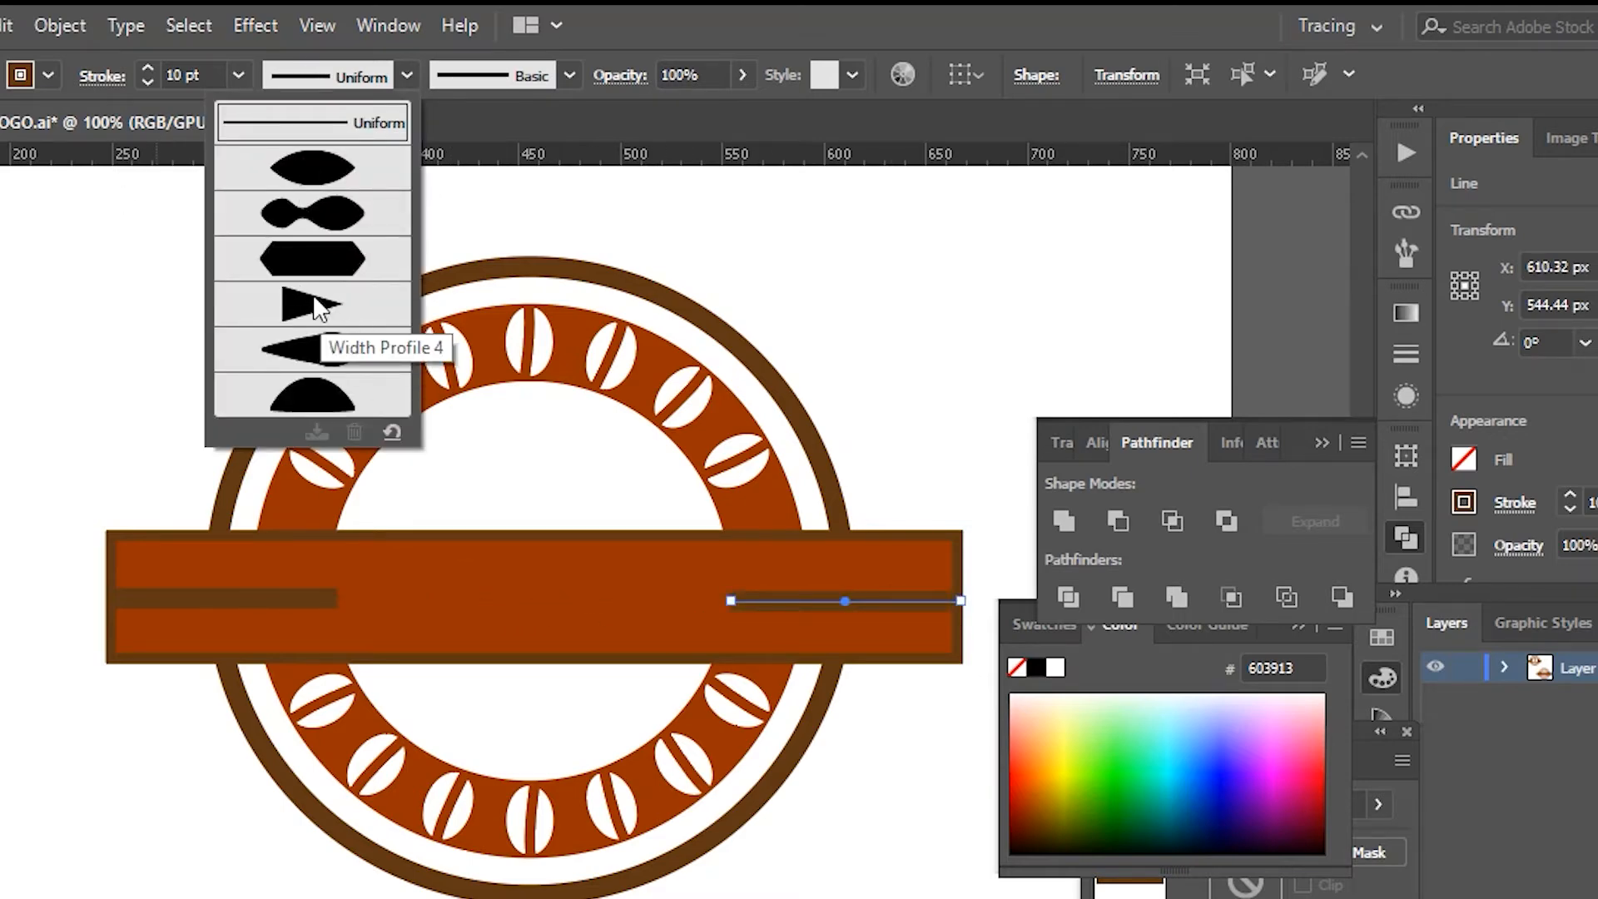
pyautogui.click(317, 307)
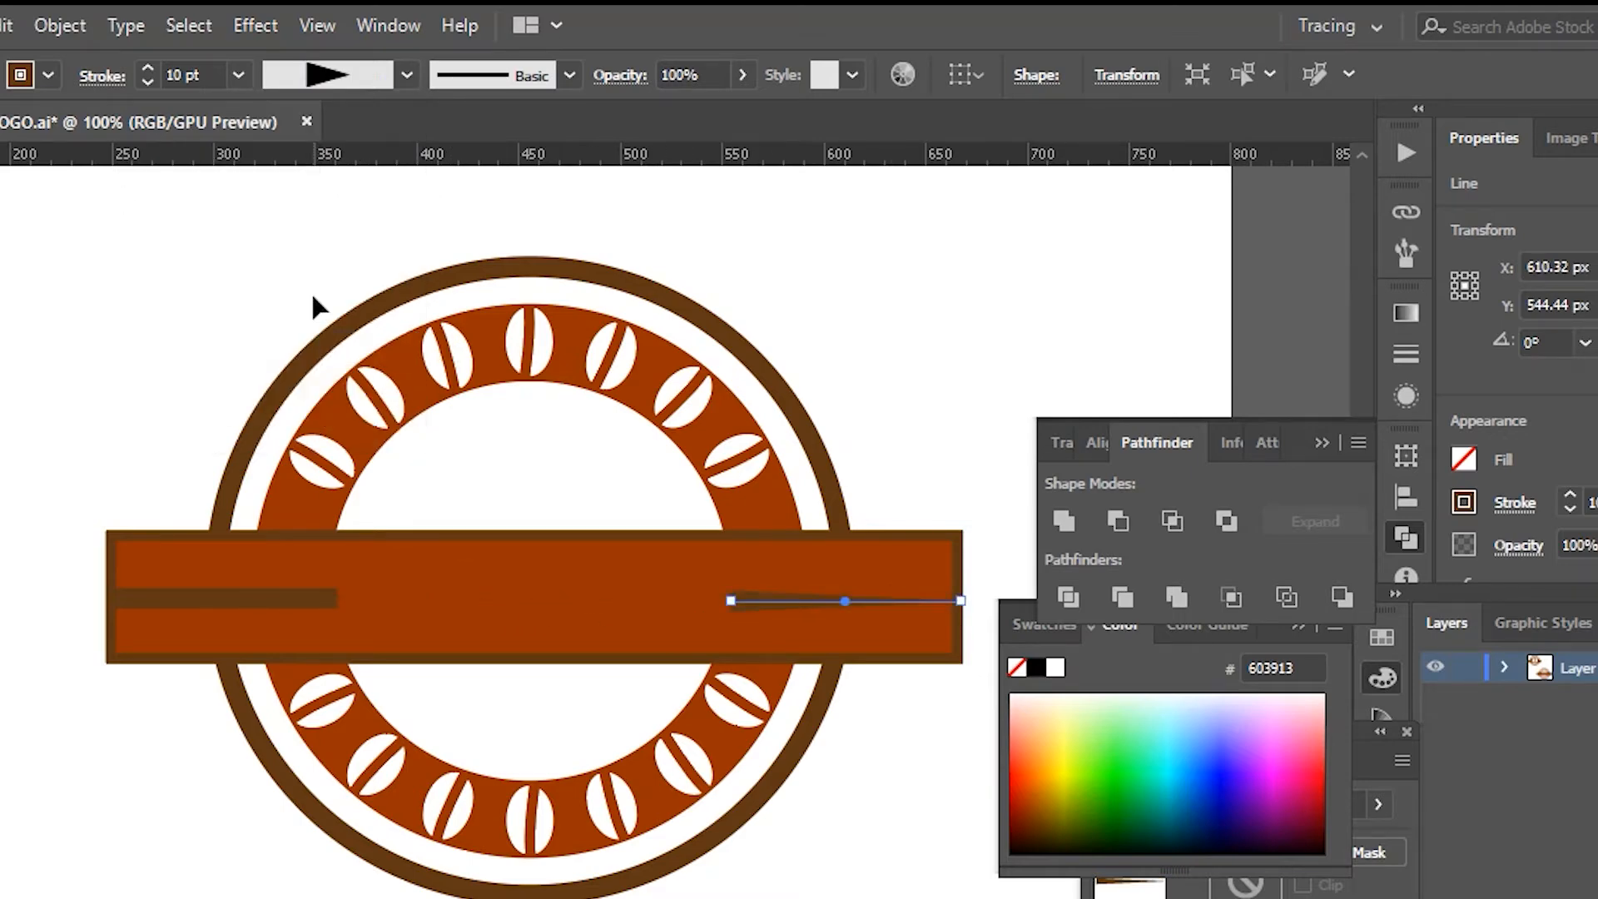
pyautogui.click(406, 75)
pyautogui.click(150, 273)
pyautogui.click(369, 76)
pyautogui.click(42, 235)
pyautogui.rightClick(783, 610)
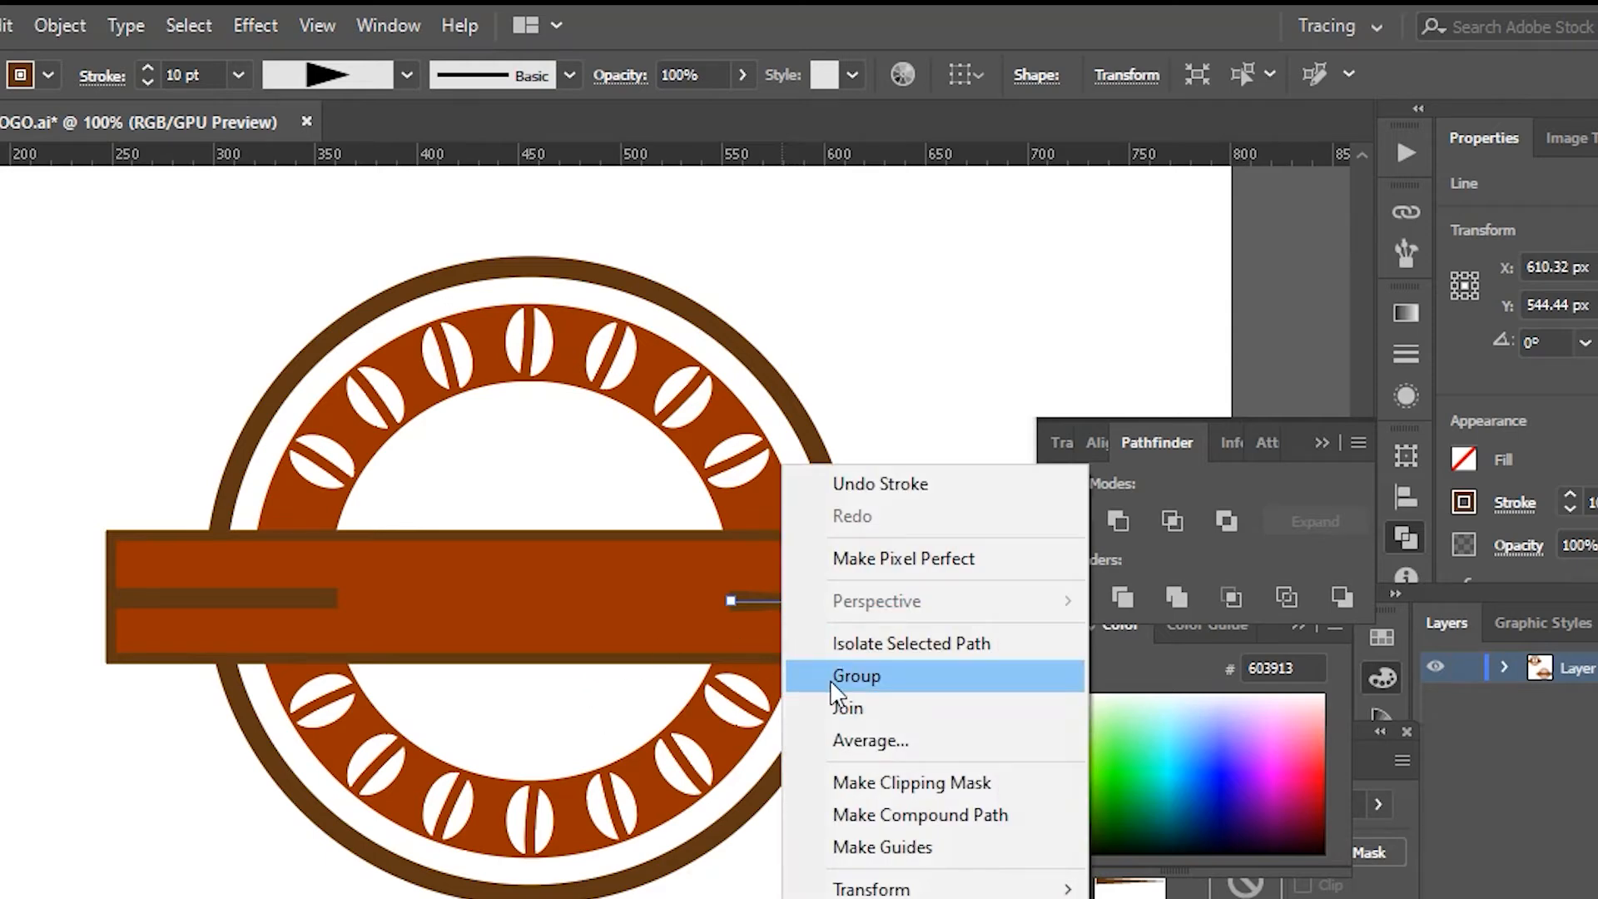
pyautogui.moveTo(957, 887)
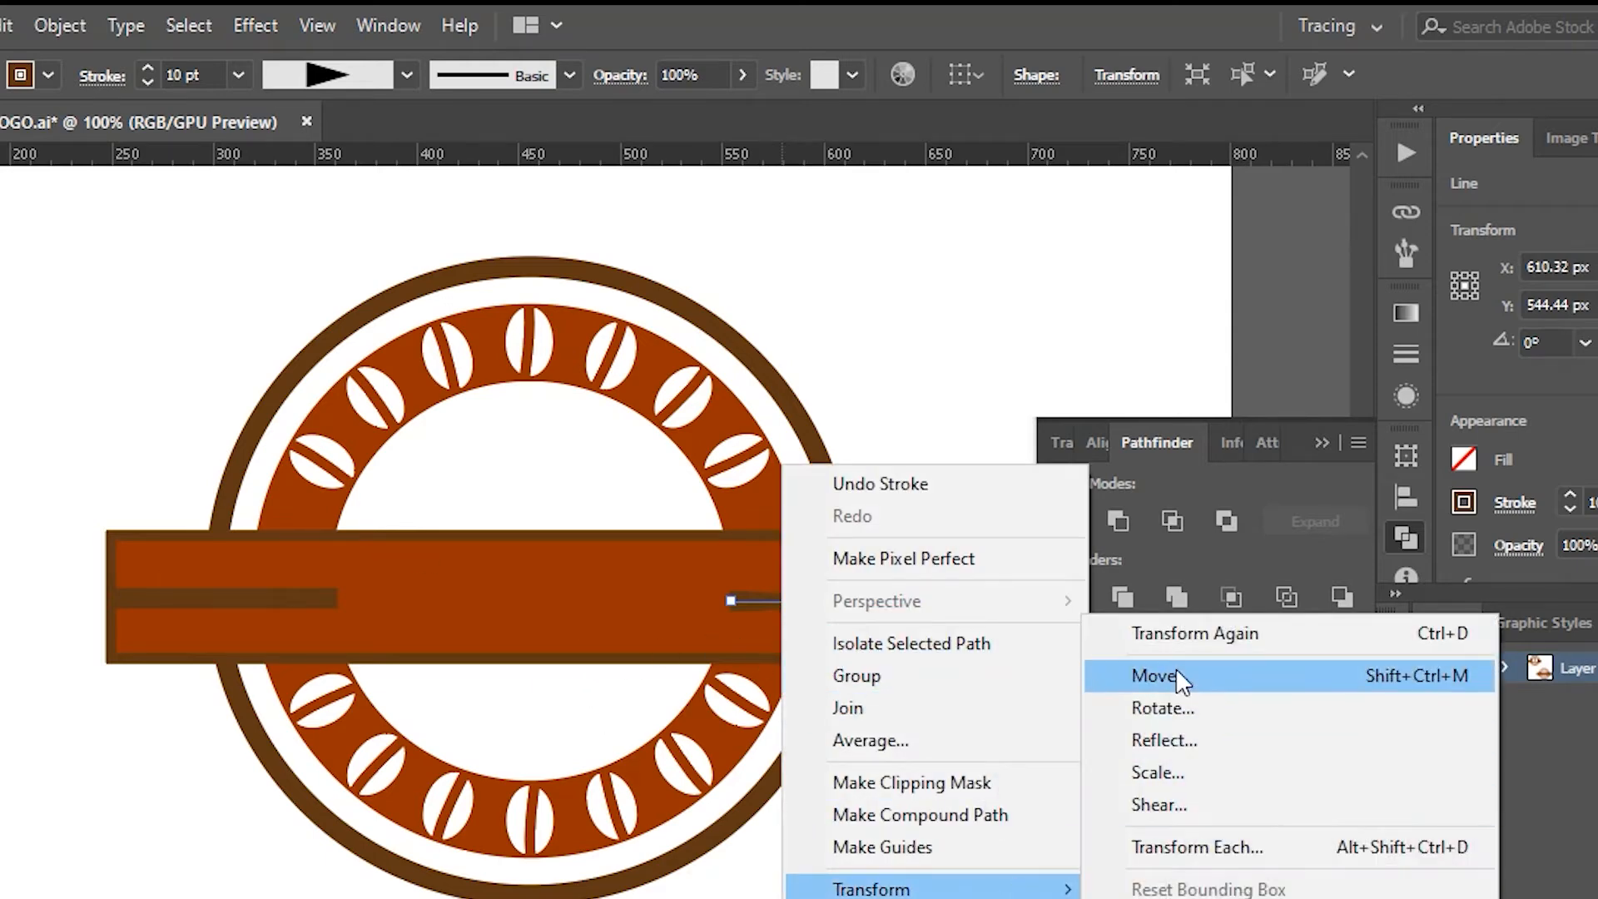
pyautogui.click(1188, 709)
pyautogui.click(1443, 540)
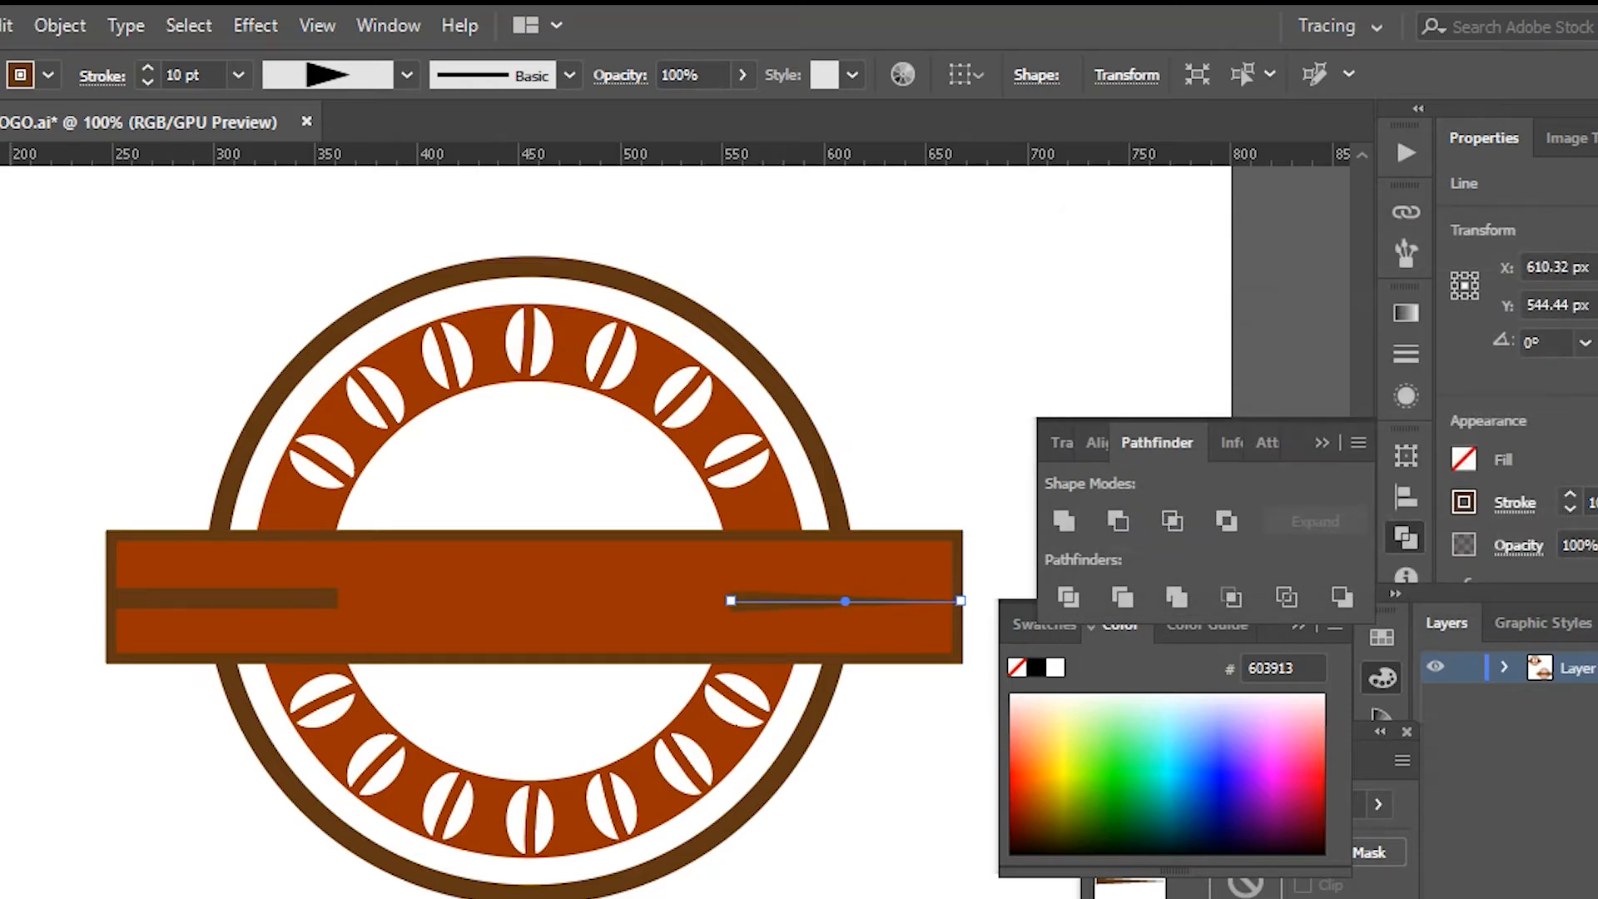
# Make a copy of the right tapered line rotated 180° about its inner end
pyautogui.press('r')
pyautogui.keyDown('alt'); pyautogui.click(728, 599); pyautogui.keyUp('alt')
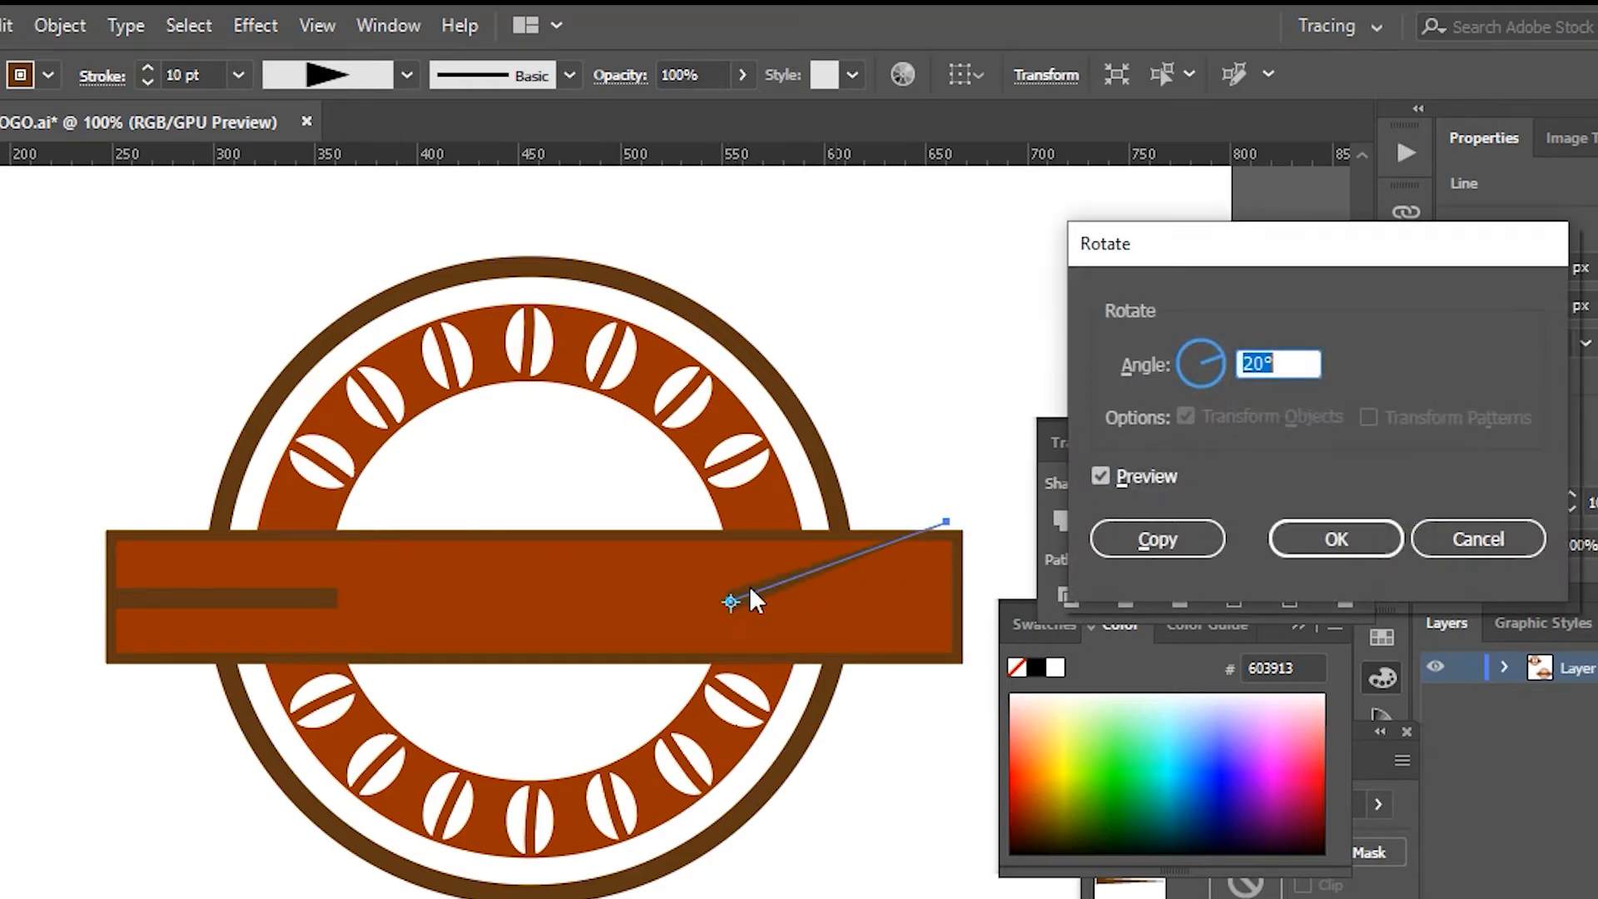
pyautogui.click(1178, 367)
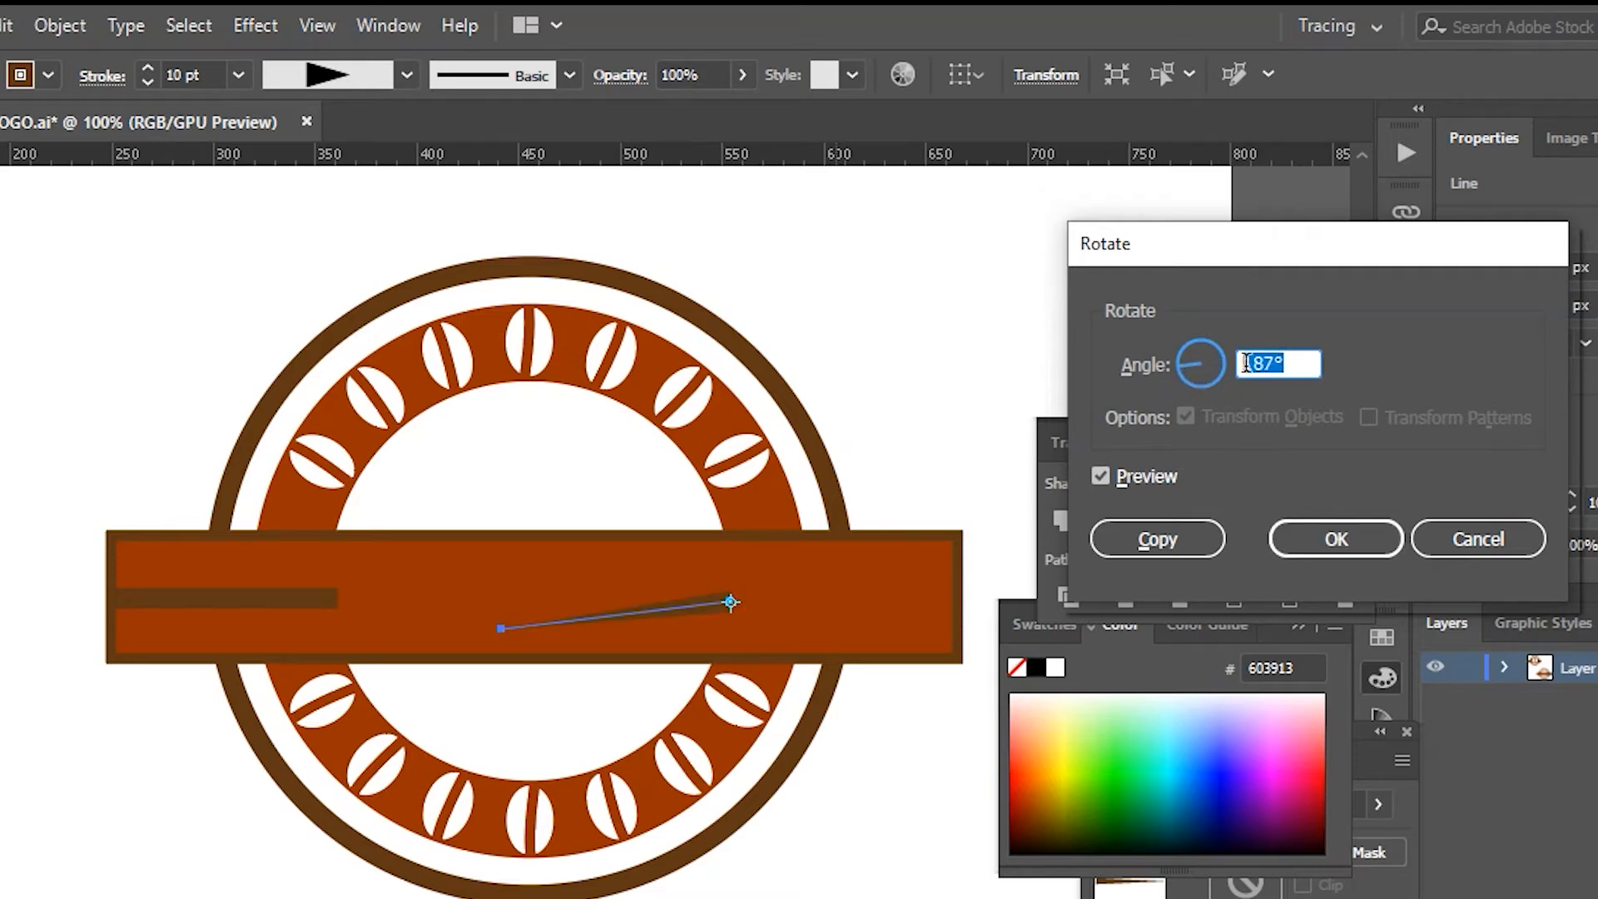
pyautogui.write('180')
pyautogui.click(1159, 540)
pyautogui.press('v')
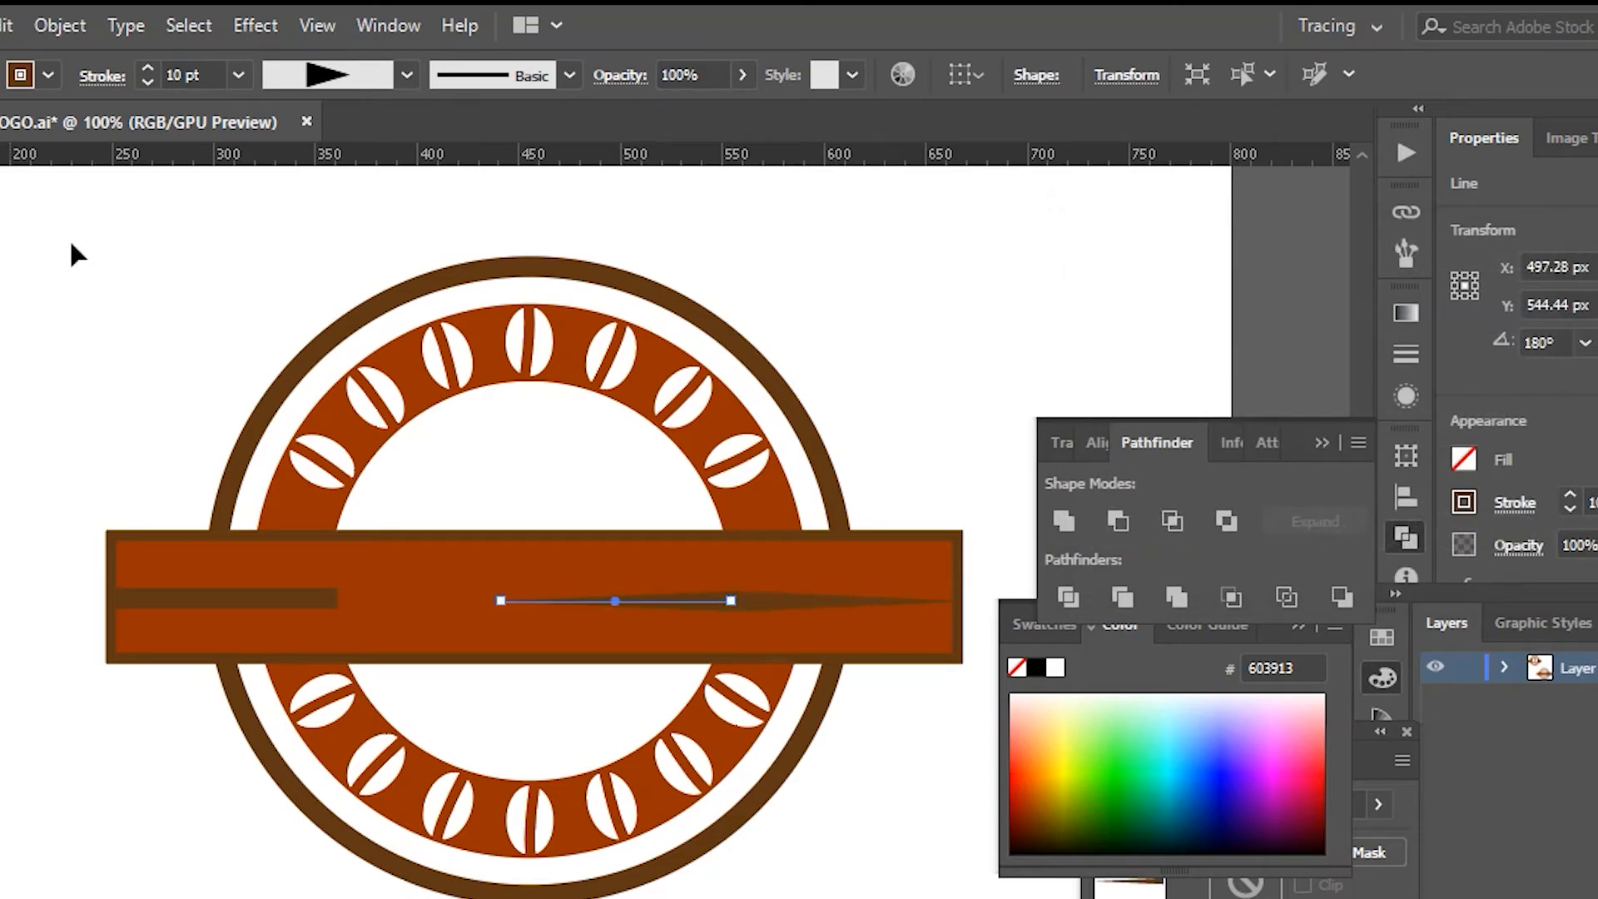
# Delete the original right tapered line and move the rotated copy into its place, reaching the banner's right edge
pyautogui.click(762, 600)
pyautogui.press('Delete')
pyautogui.moveTo(712, 604); pyautogui.dragTo(933, 601)
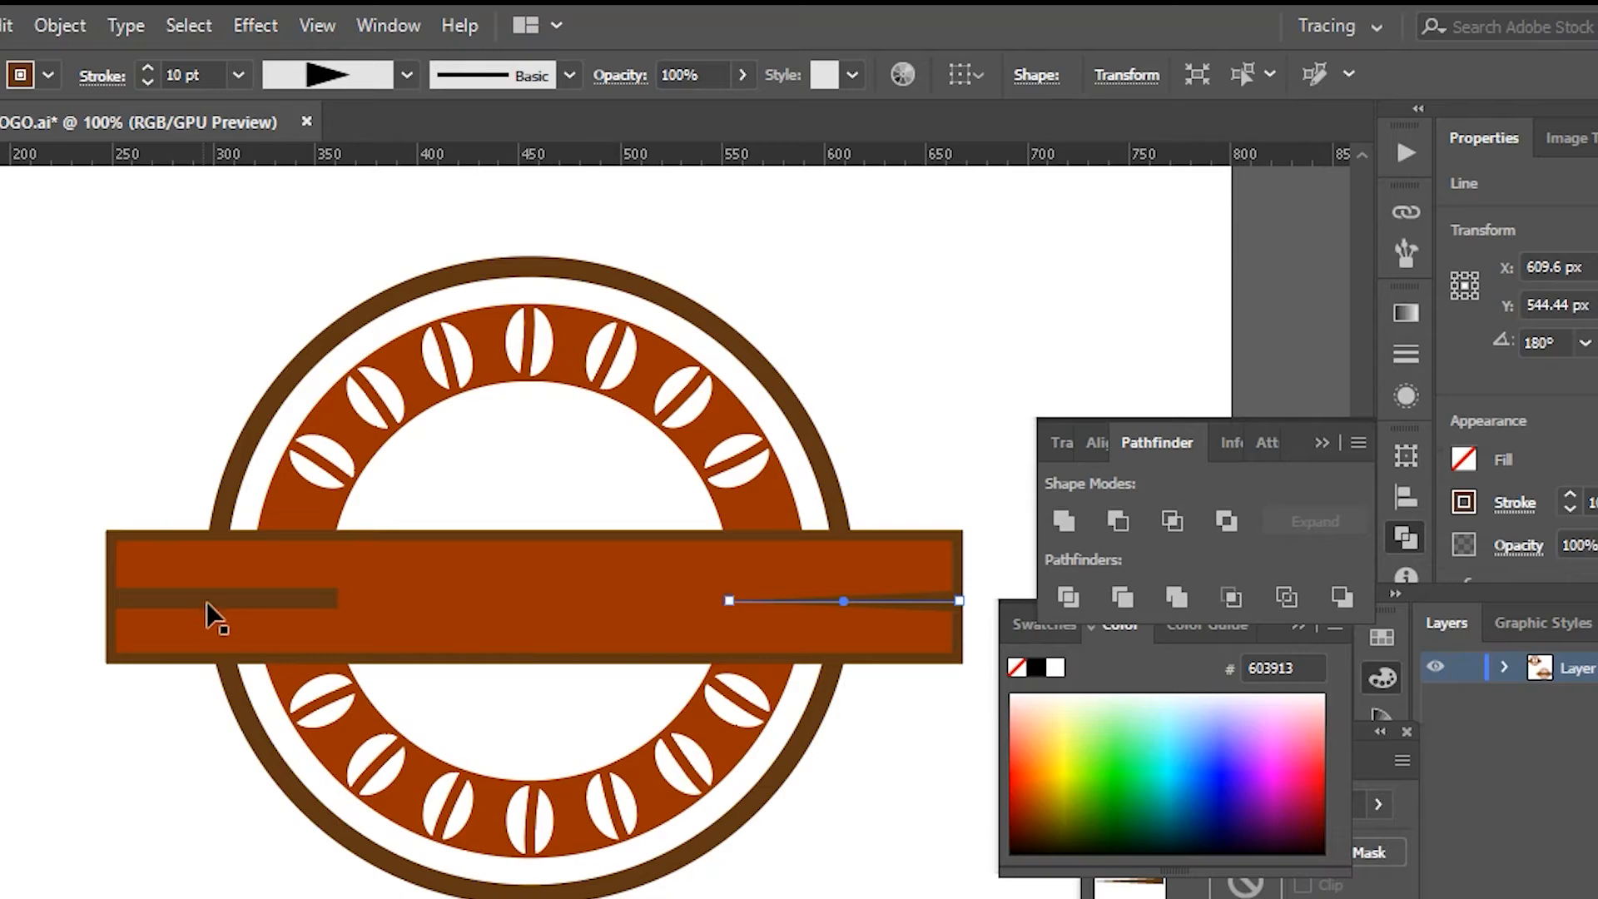
# Lock the banner and apply Width Profile 4 to the line at its left end
pyautogui.click(214, 582)
pyautogui.hotkey('ctrl', '2')
pyautogui.click(203, 600)
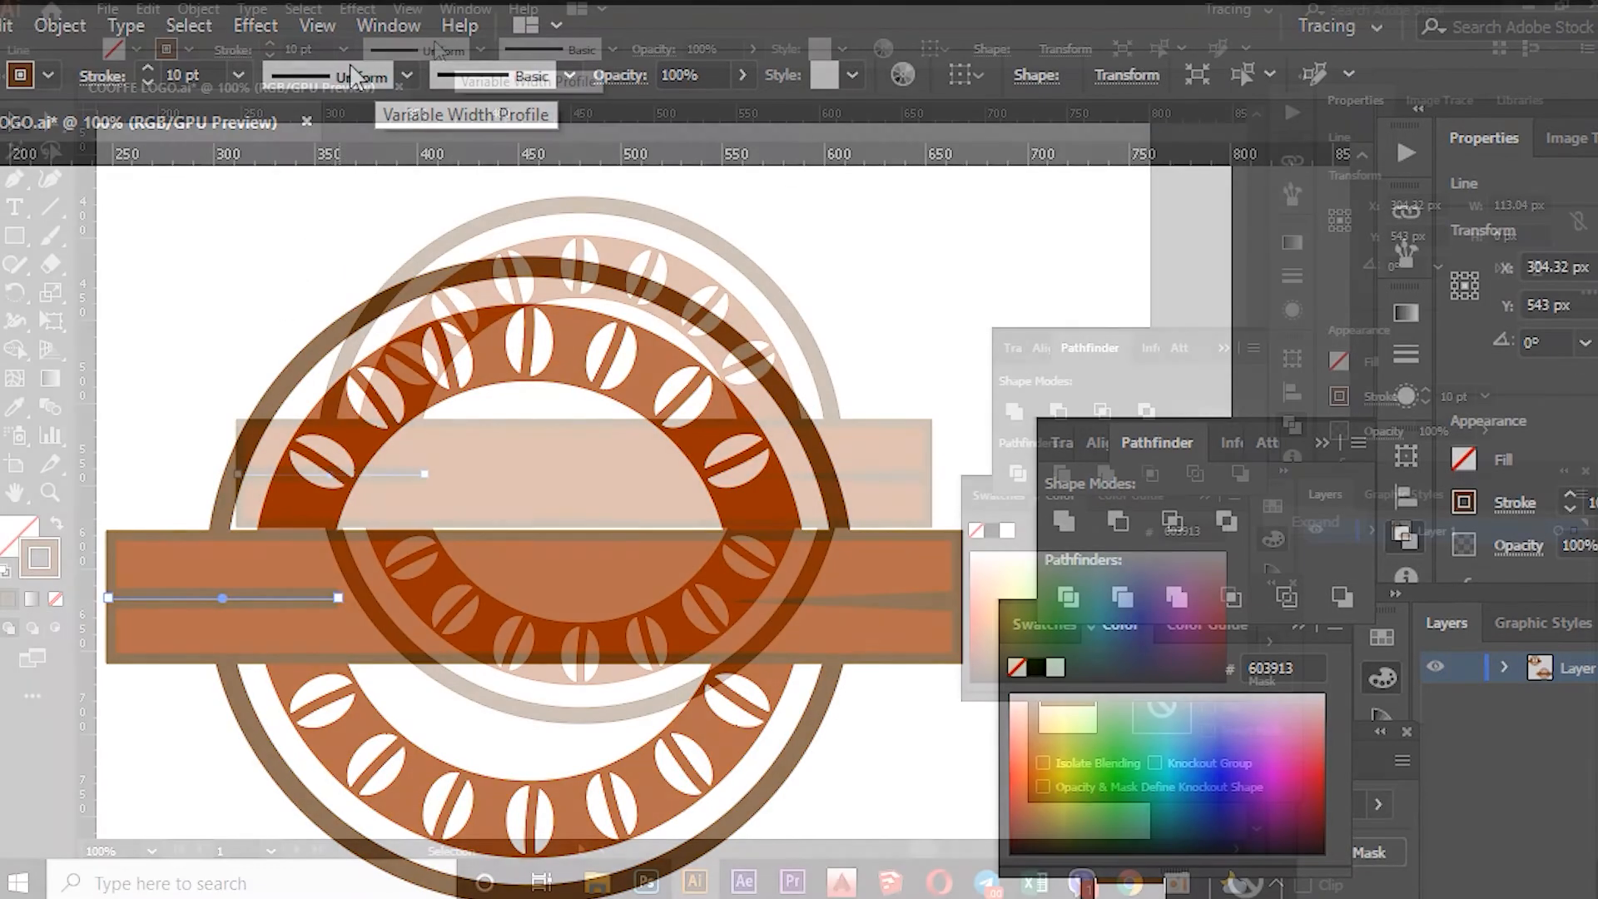
pyautogui.click(376, 77)
pyautogui.click(395, 238)
pyautogui.click(305, 244)
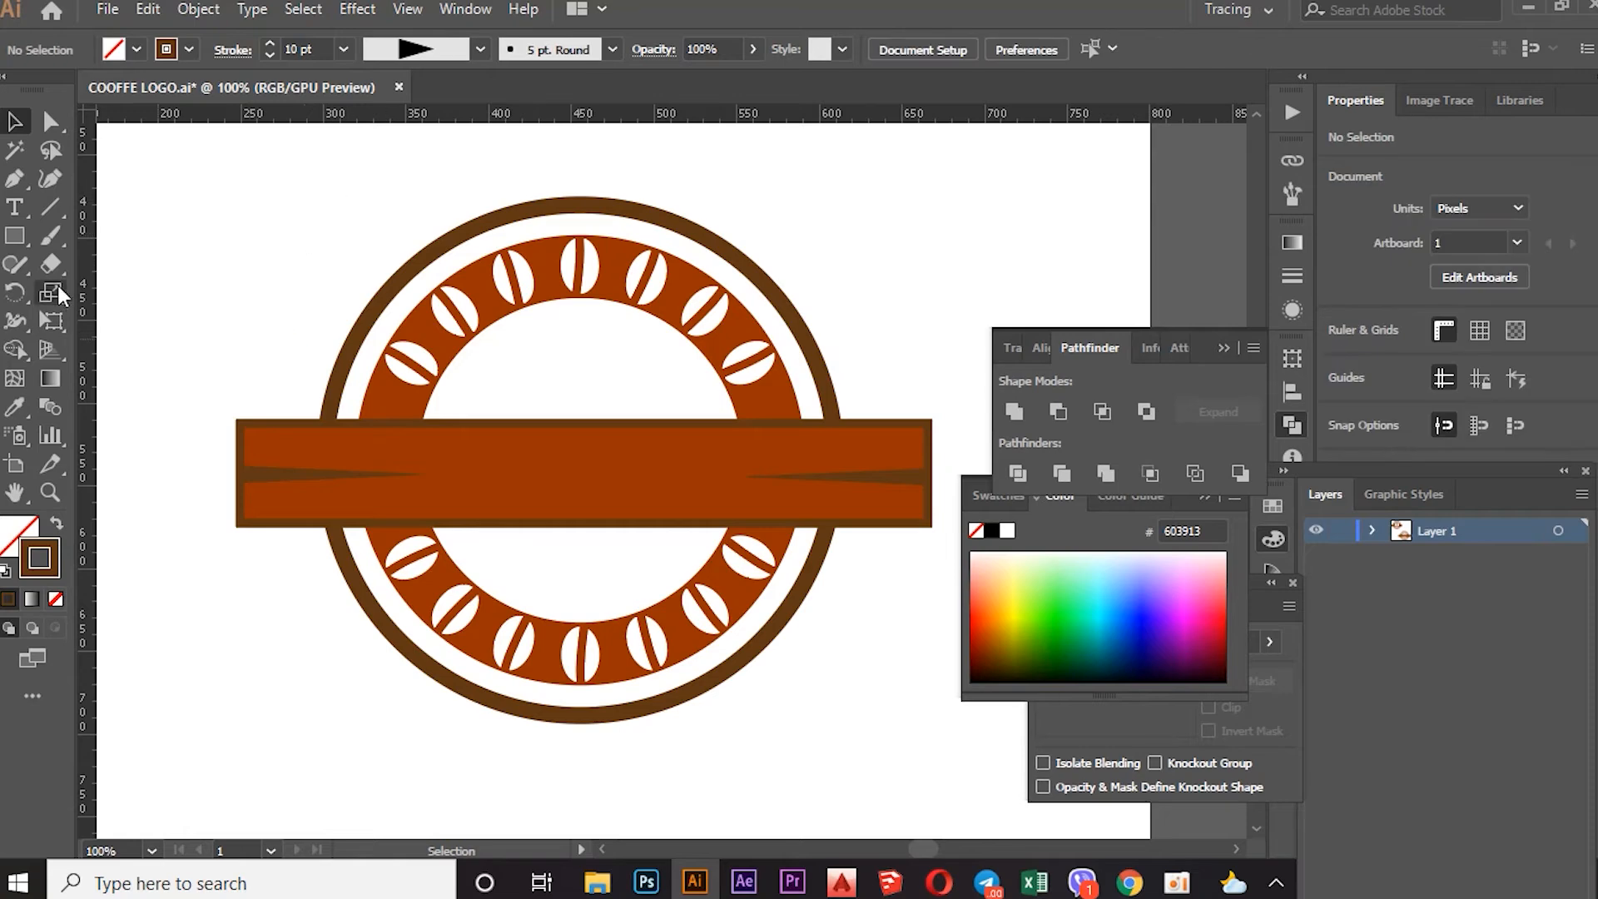
# Add the point text COFFE to the middle area of the banner
pyautogui.click(16, 209)
pyautogui.click(496, 466)
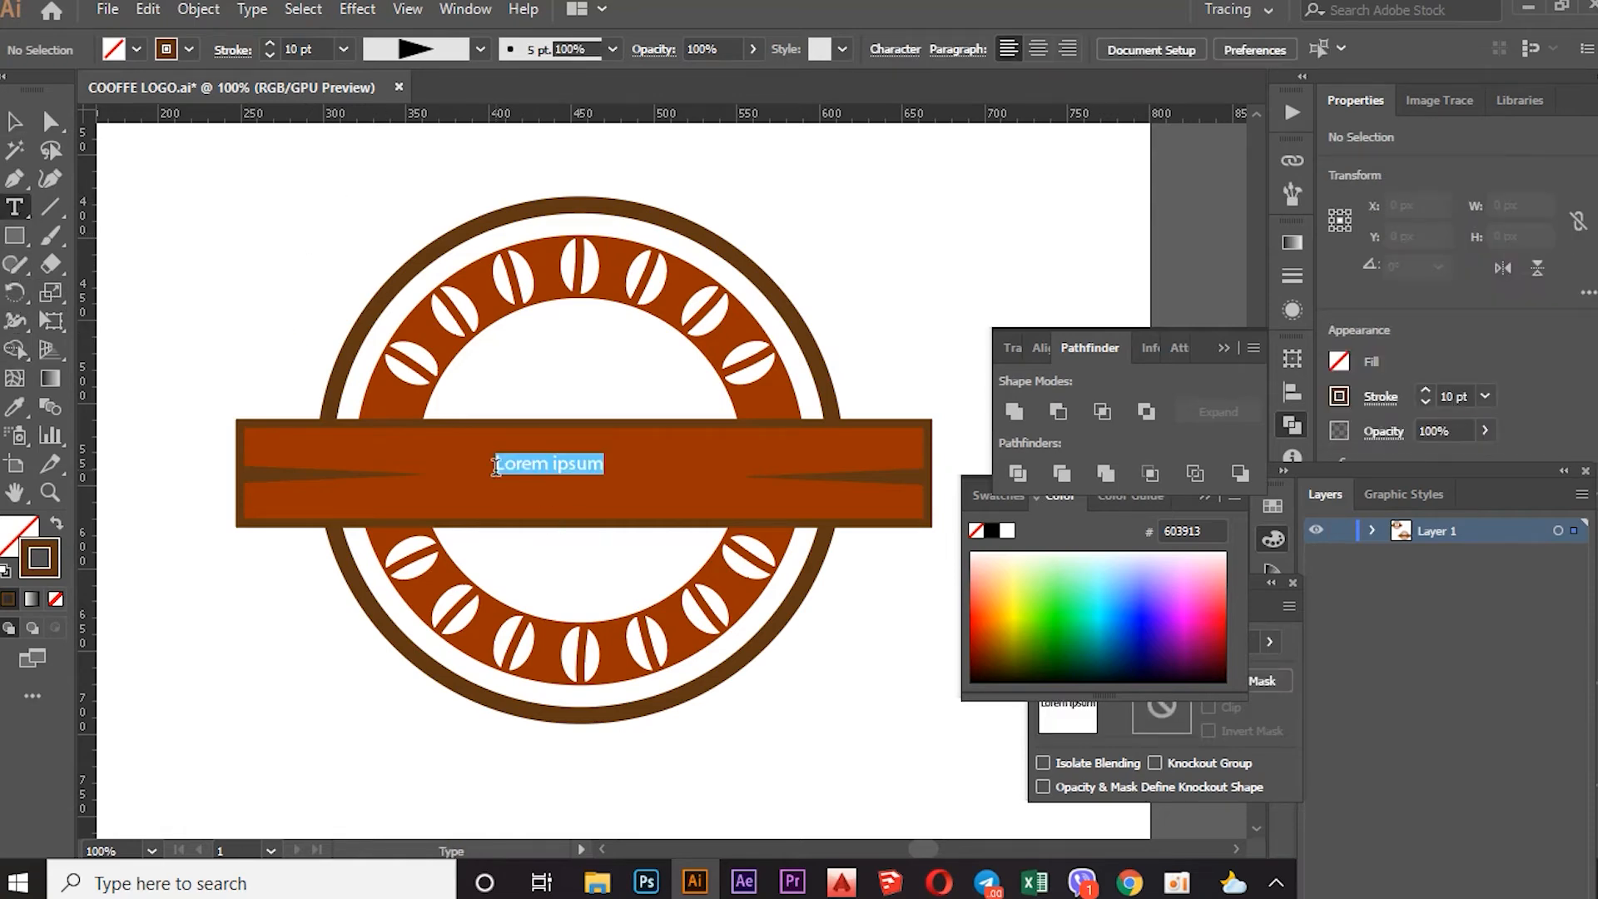
pyautogui.write('C')
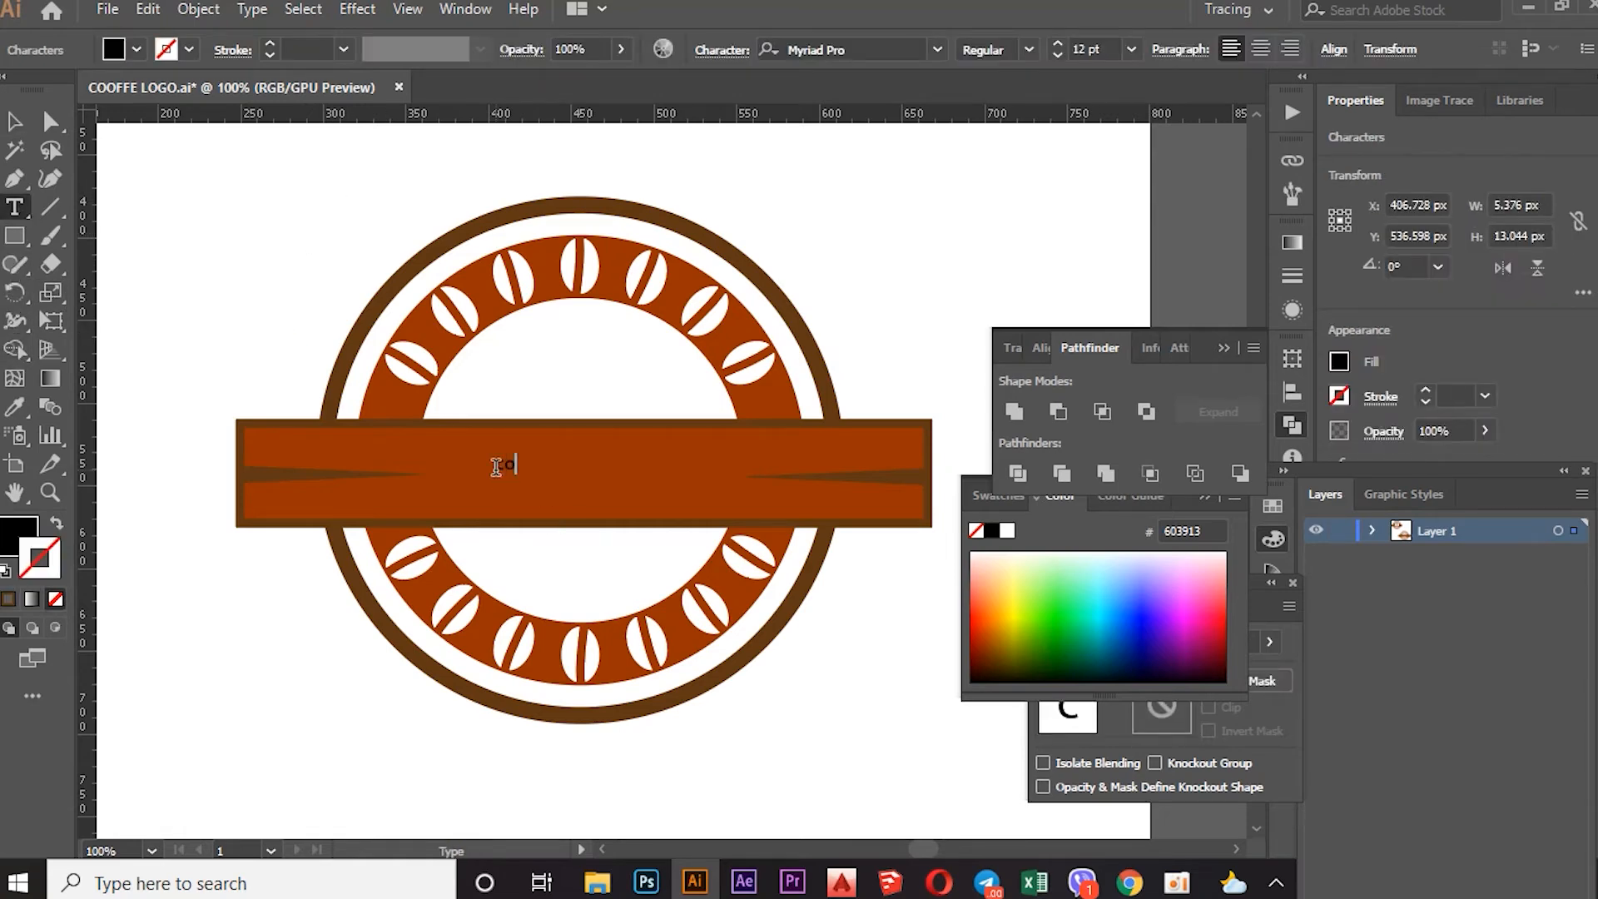
pyautogui.write('oof')
pyautogui.press('BackSpace')
pyautogui.press('BackSpace')
pyautogui.write('ffee')
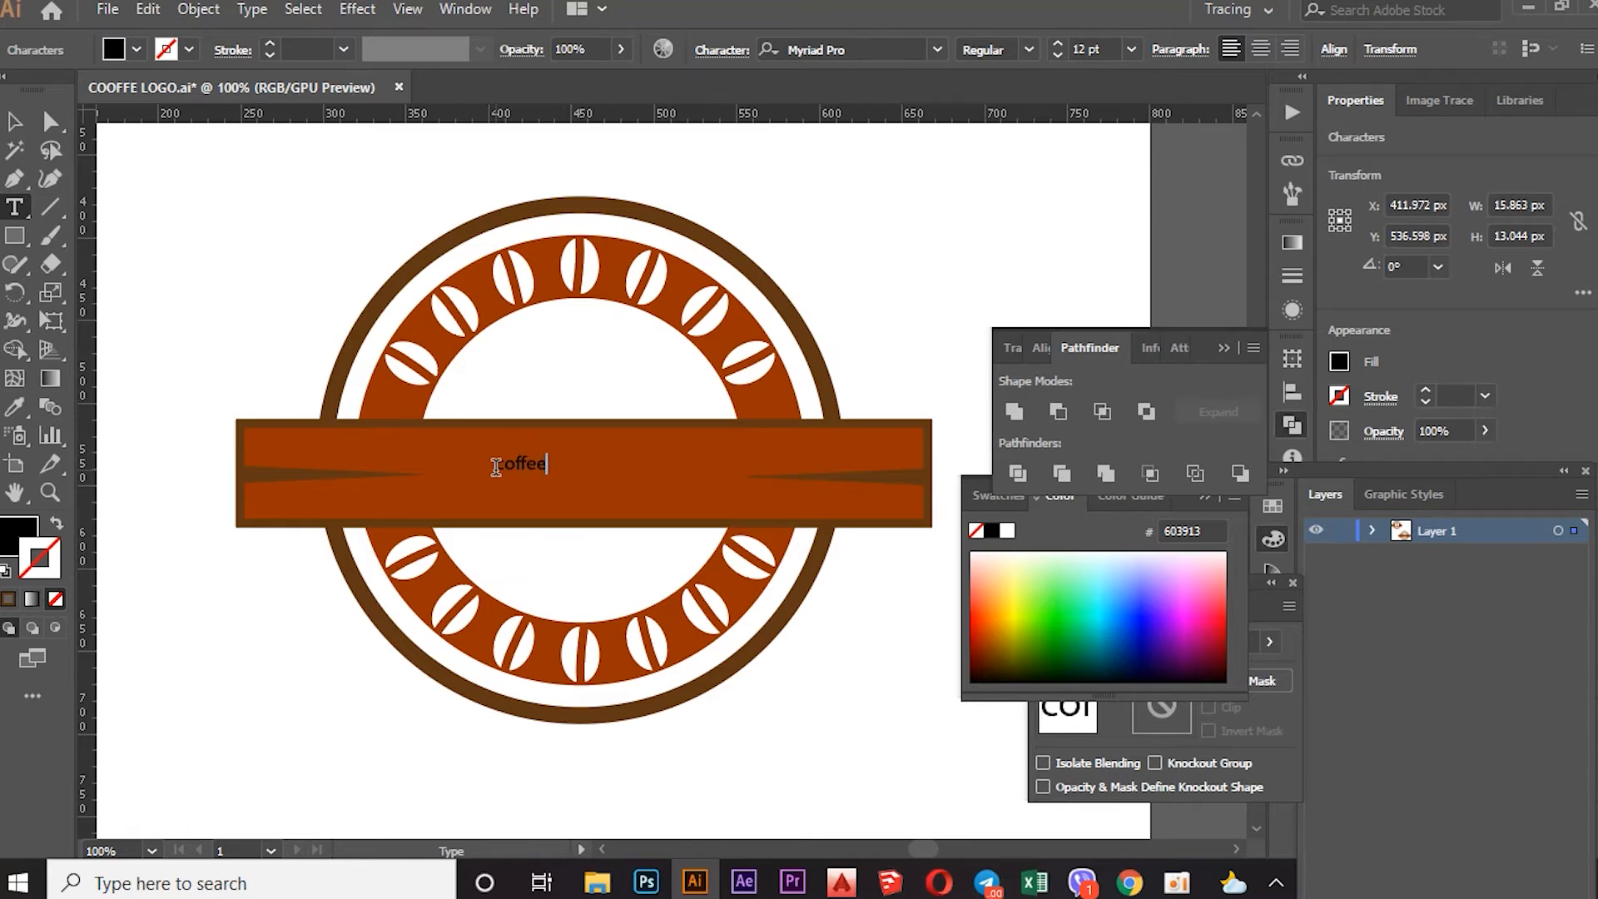
pyautogui.press('Escape')
pyautogui.press('BackSpace')
pyautogui.write('COFFE')
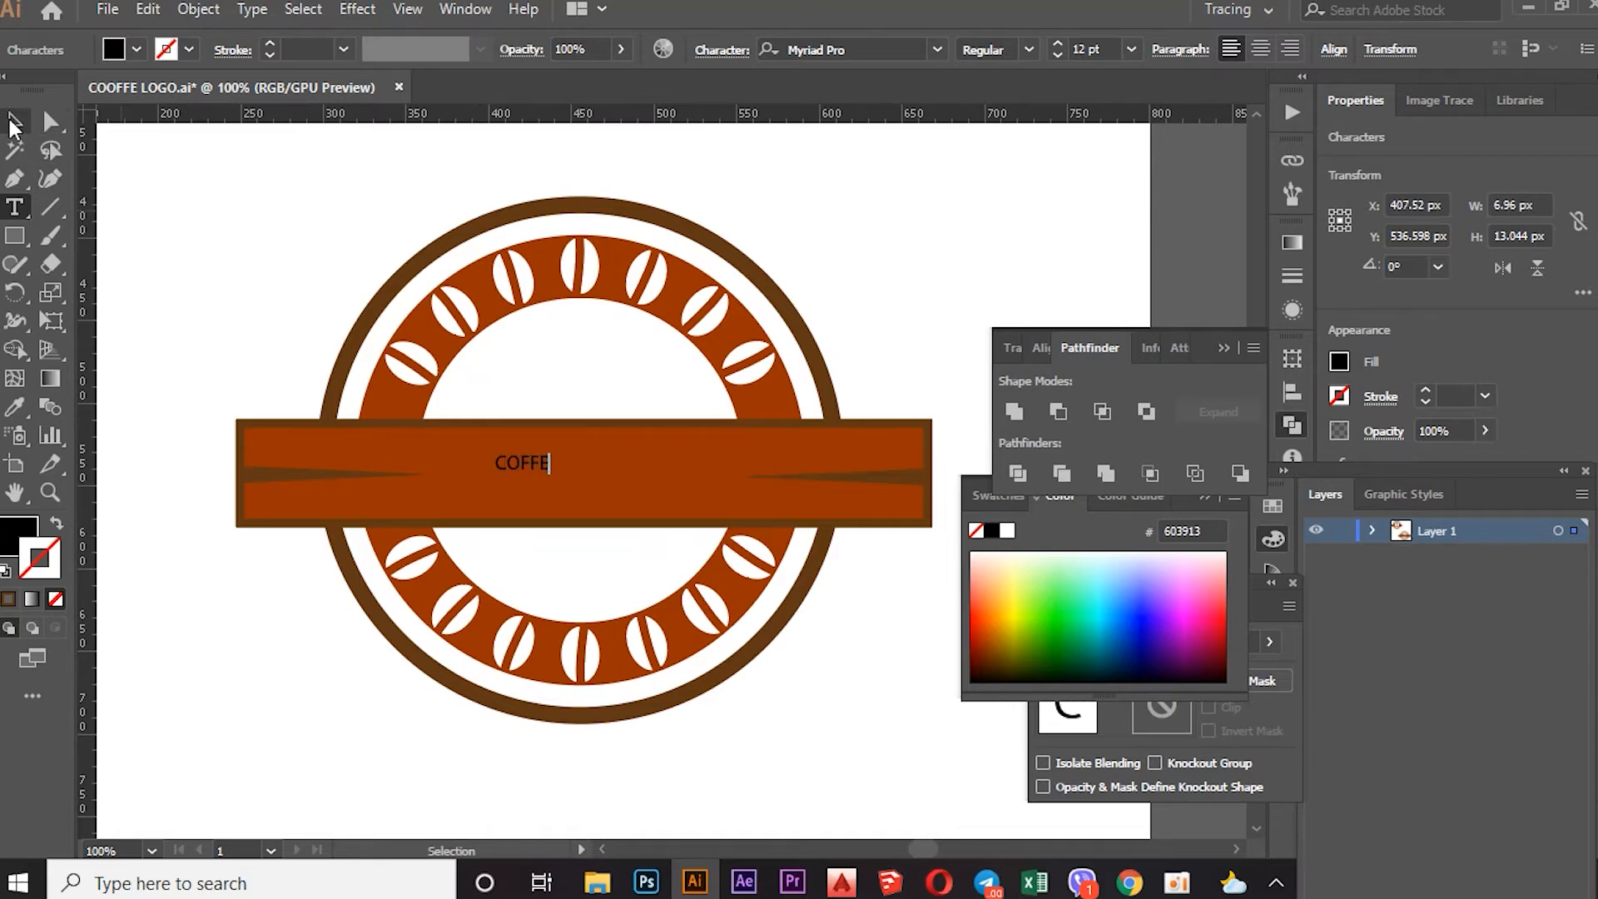
pyautogui.press('Escape')
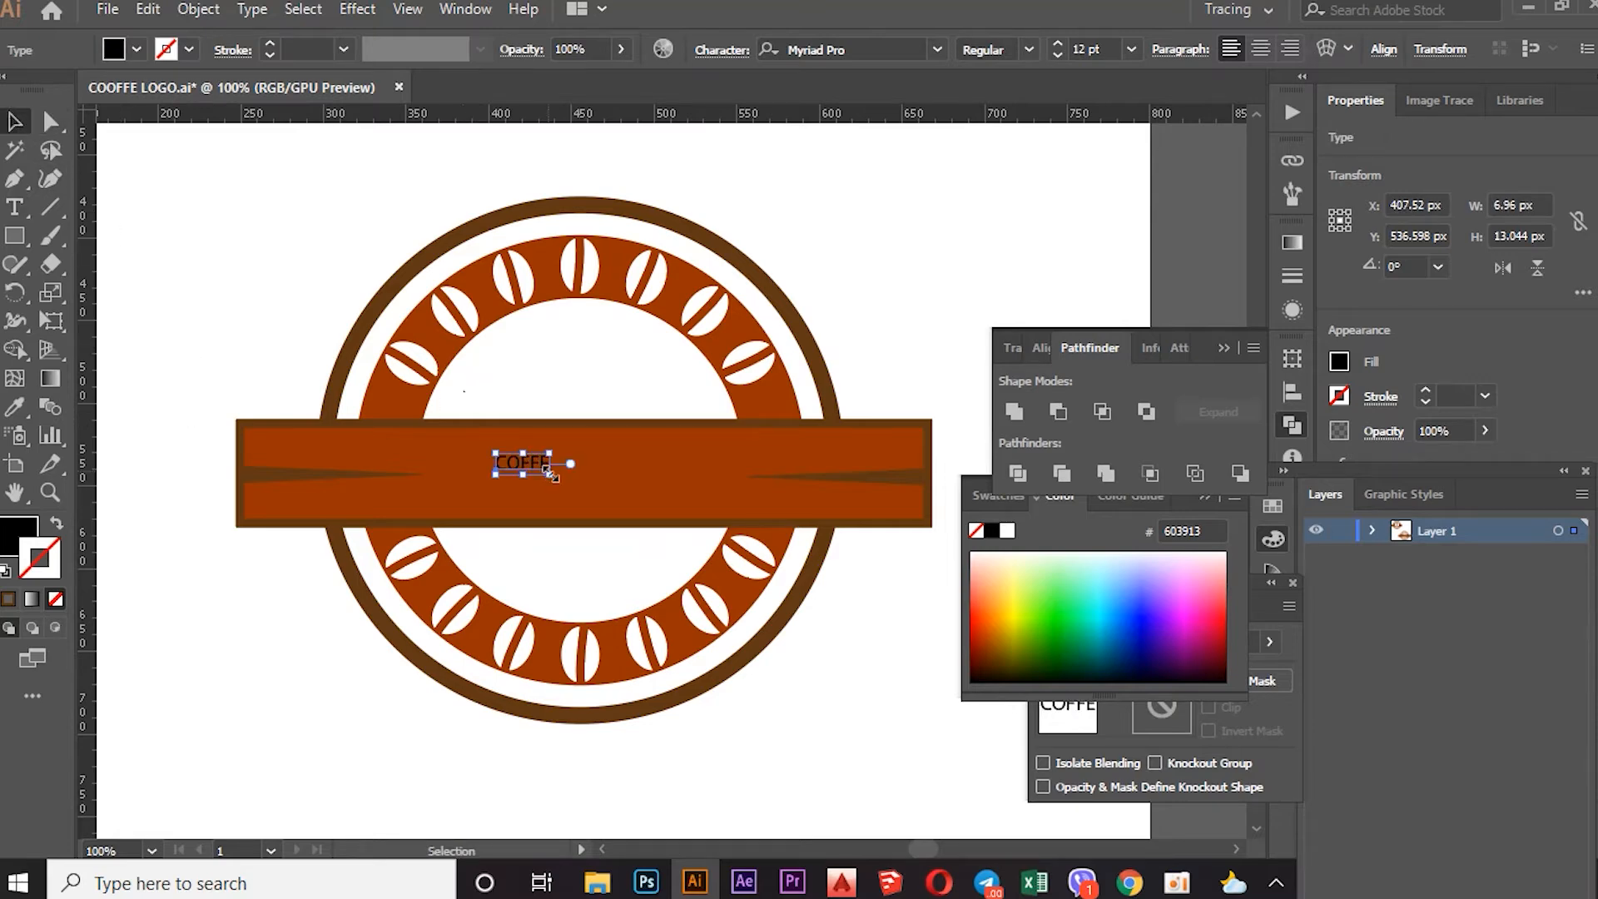
# Shift the COFFE text toward the banner's centre, set its size to 48 pt and its font to Franklin Gothic Heavy
pyautogui.moveTo(533, 473); pyautogui.dragTo(571, 480)
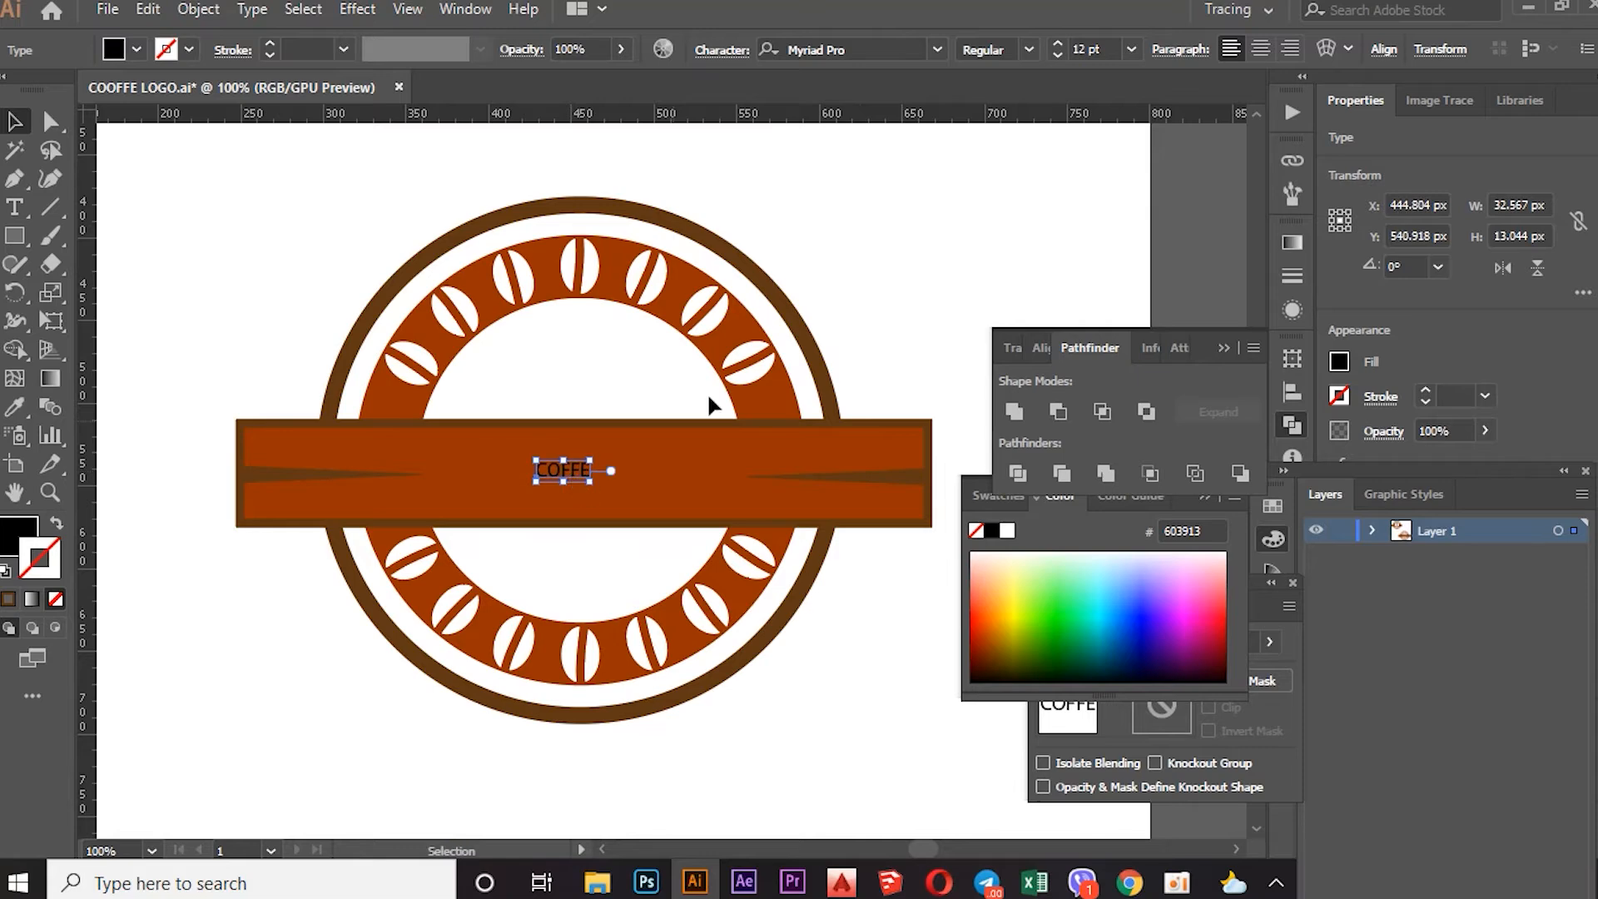
pyautogui.click(1133, 51)
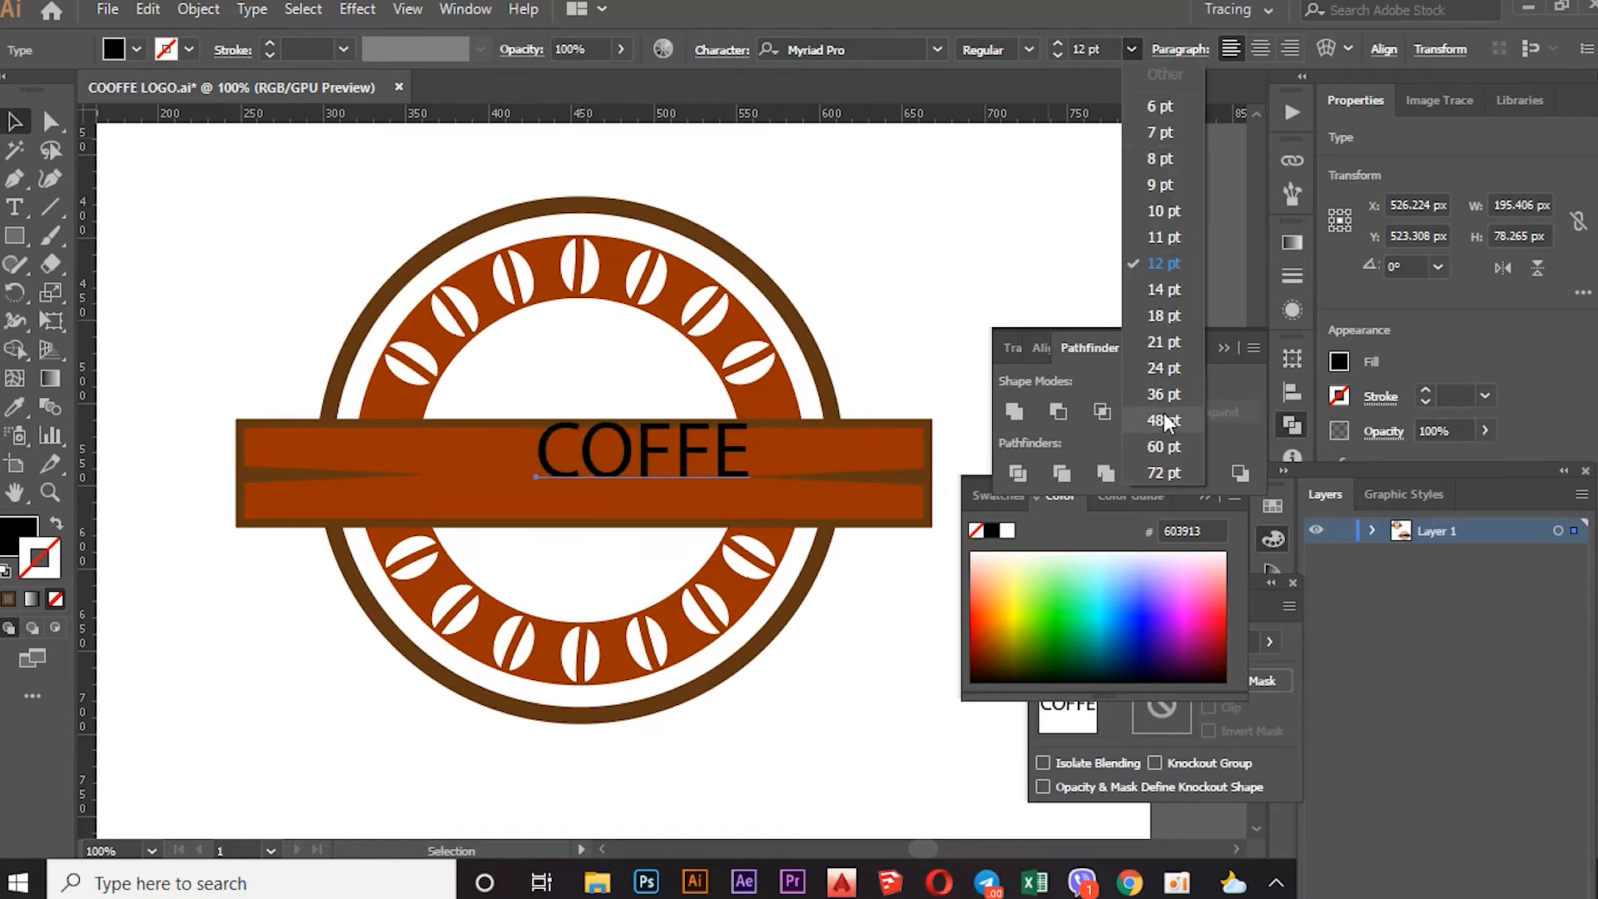
pyautogui.click(1165, 420)
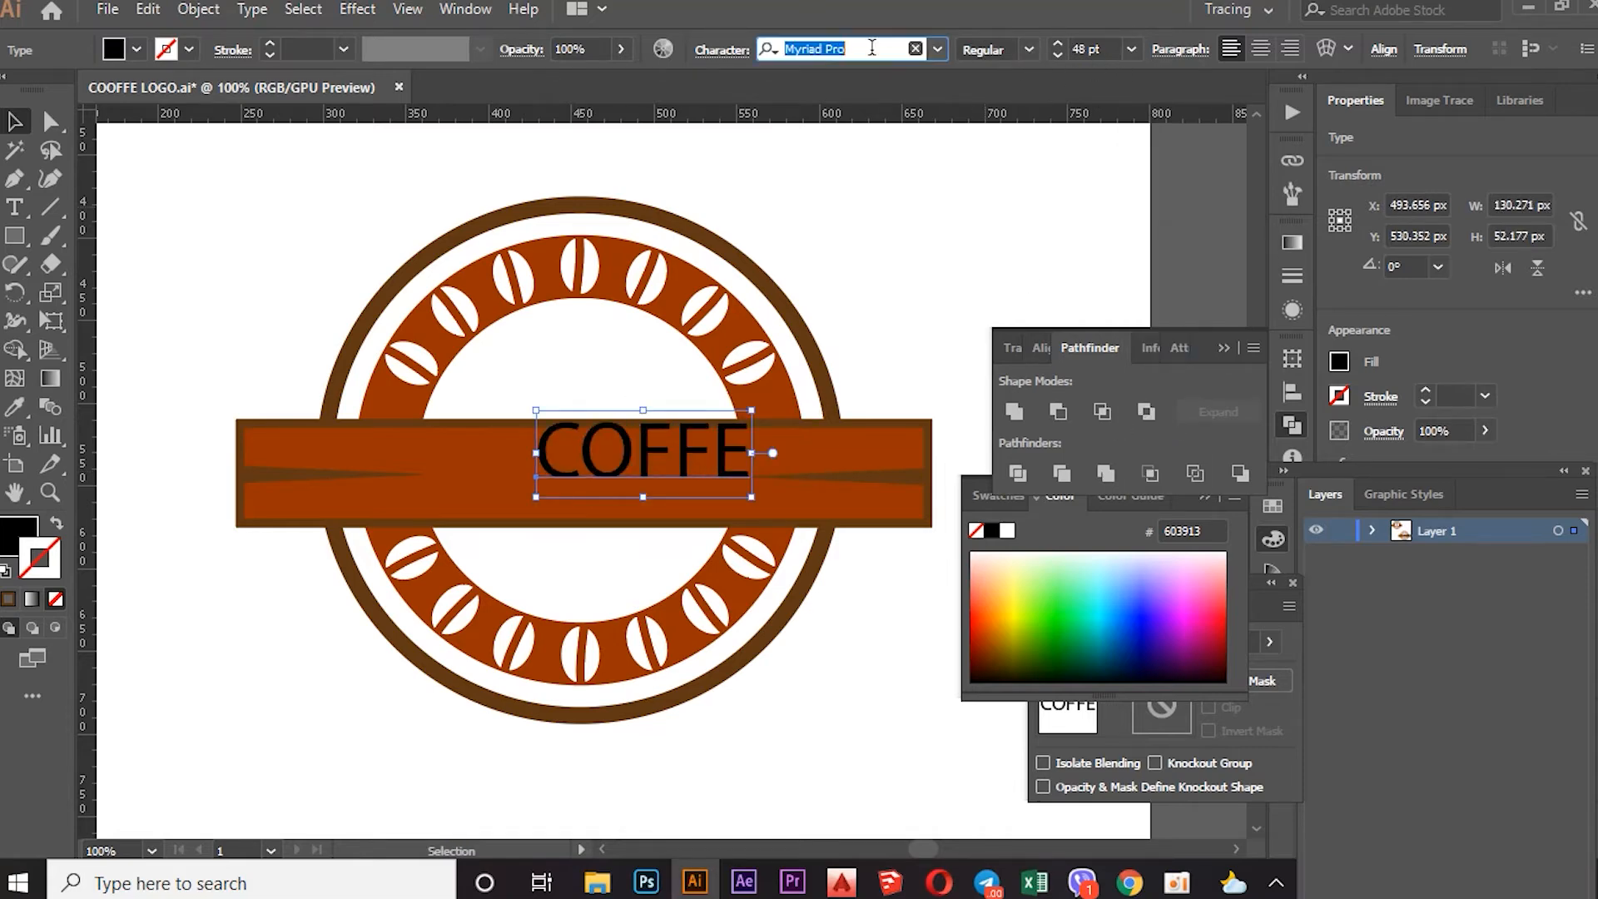
pyautogui.click(937, 51)
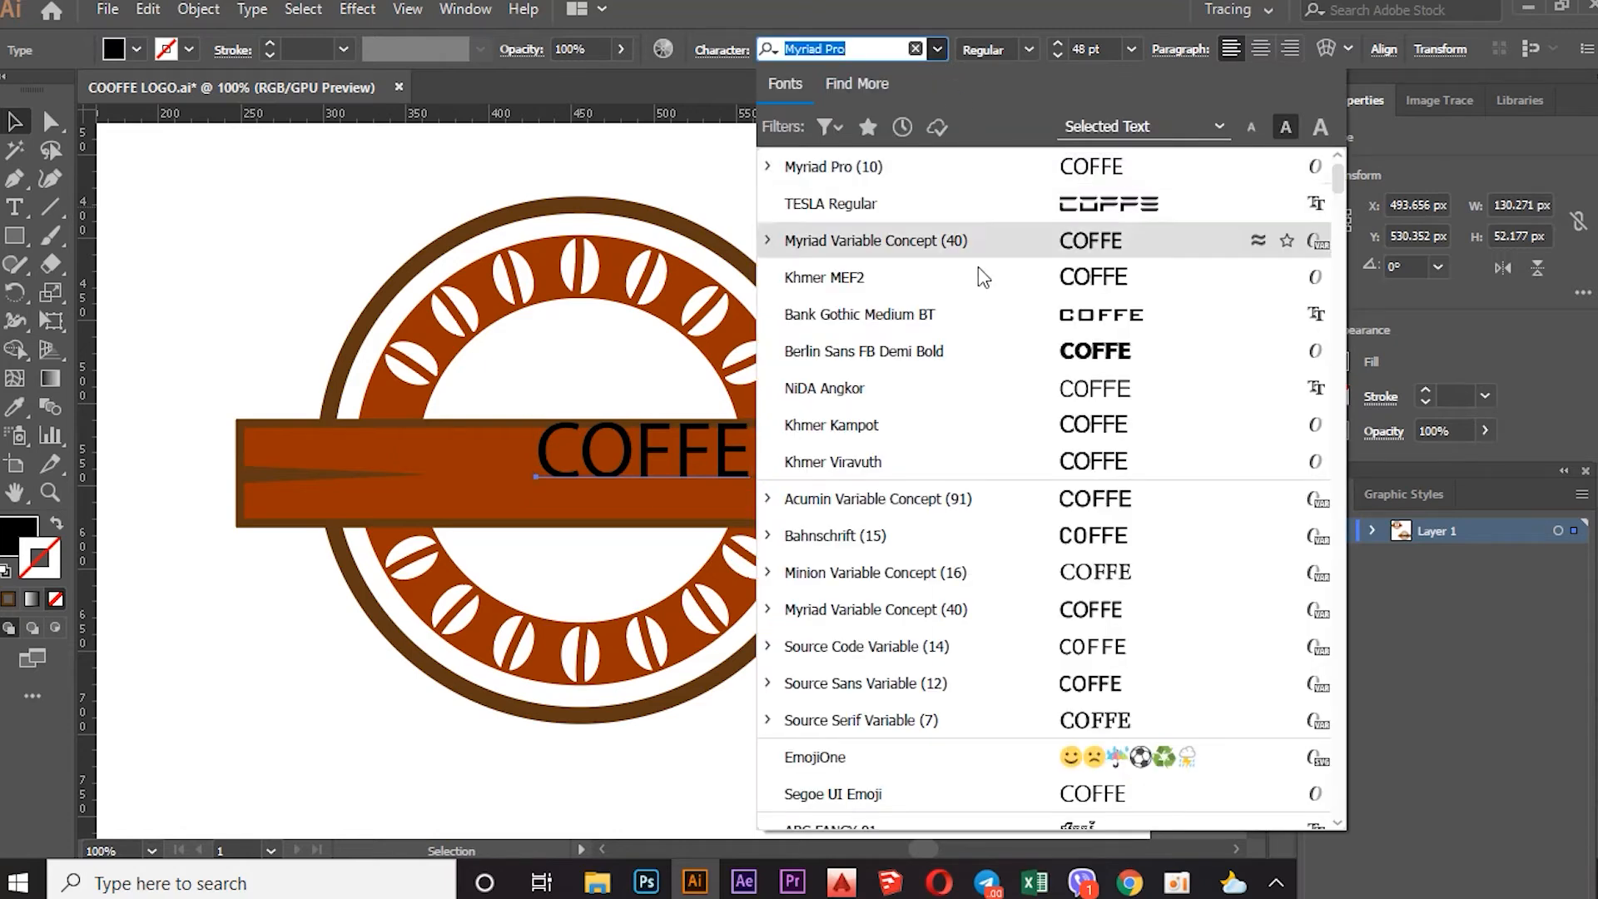
pyautogui.scroll(1, 986, 357)
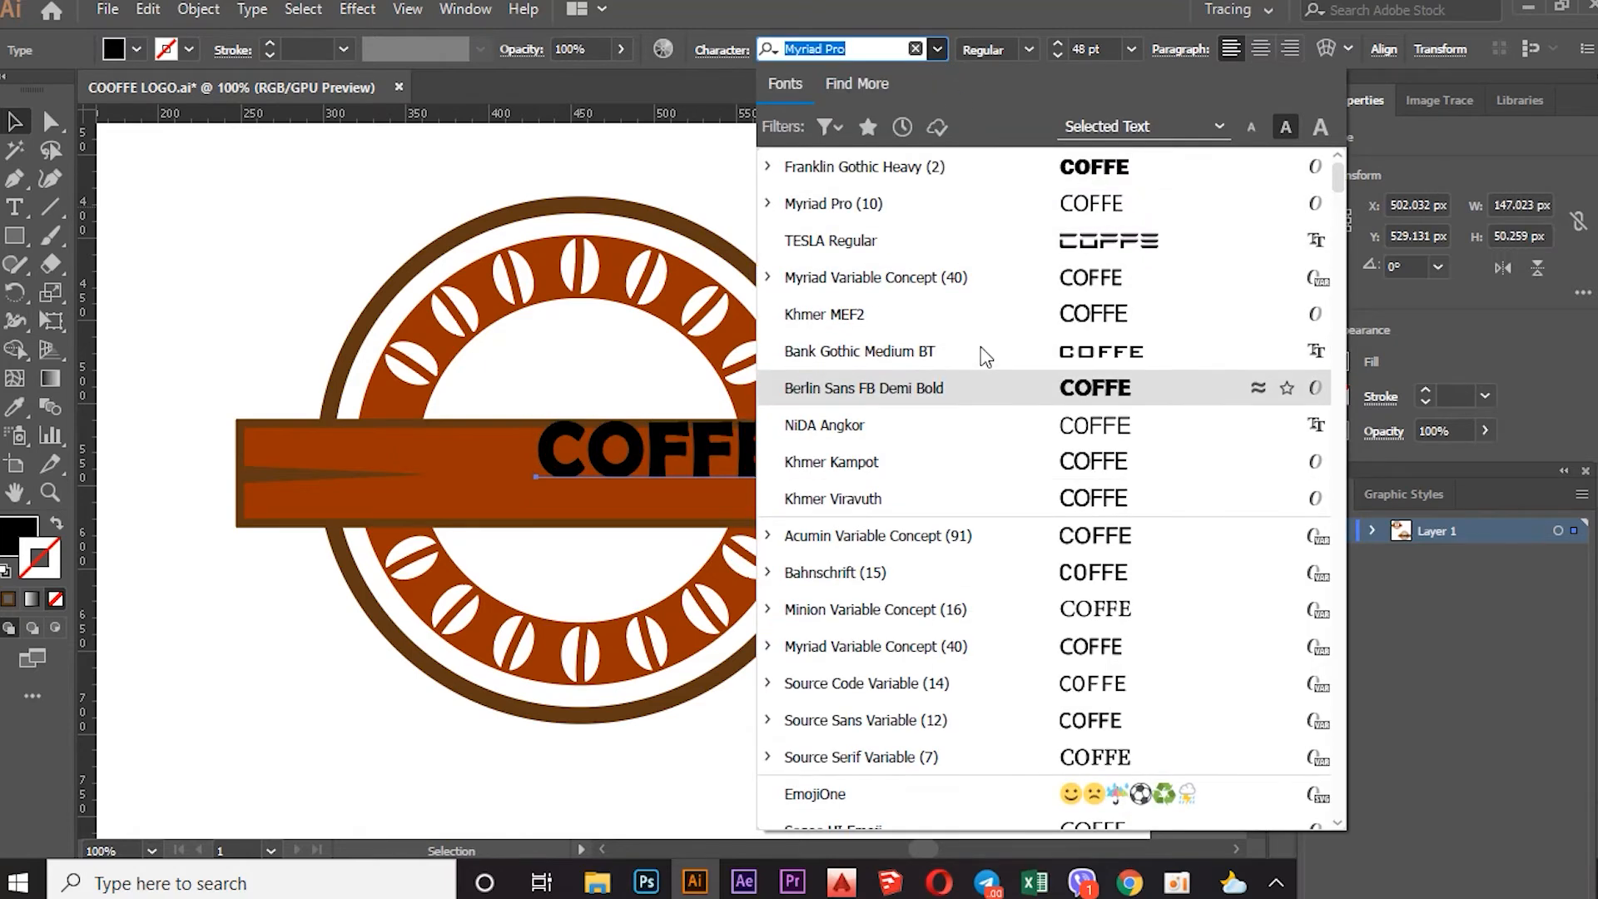
pyautogui.click(986, 167)
# Centre the COFFE text on the banner at about X 457 px, Y 545 px and fill it with white
pyautogui.moveTo(674, 456); pyautogui.dragTo(589, 475)
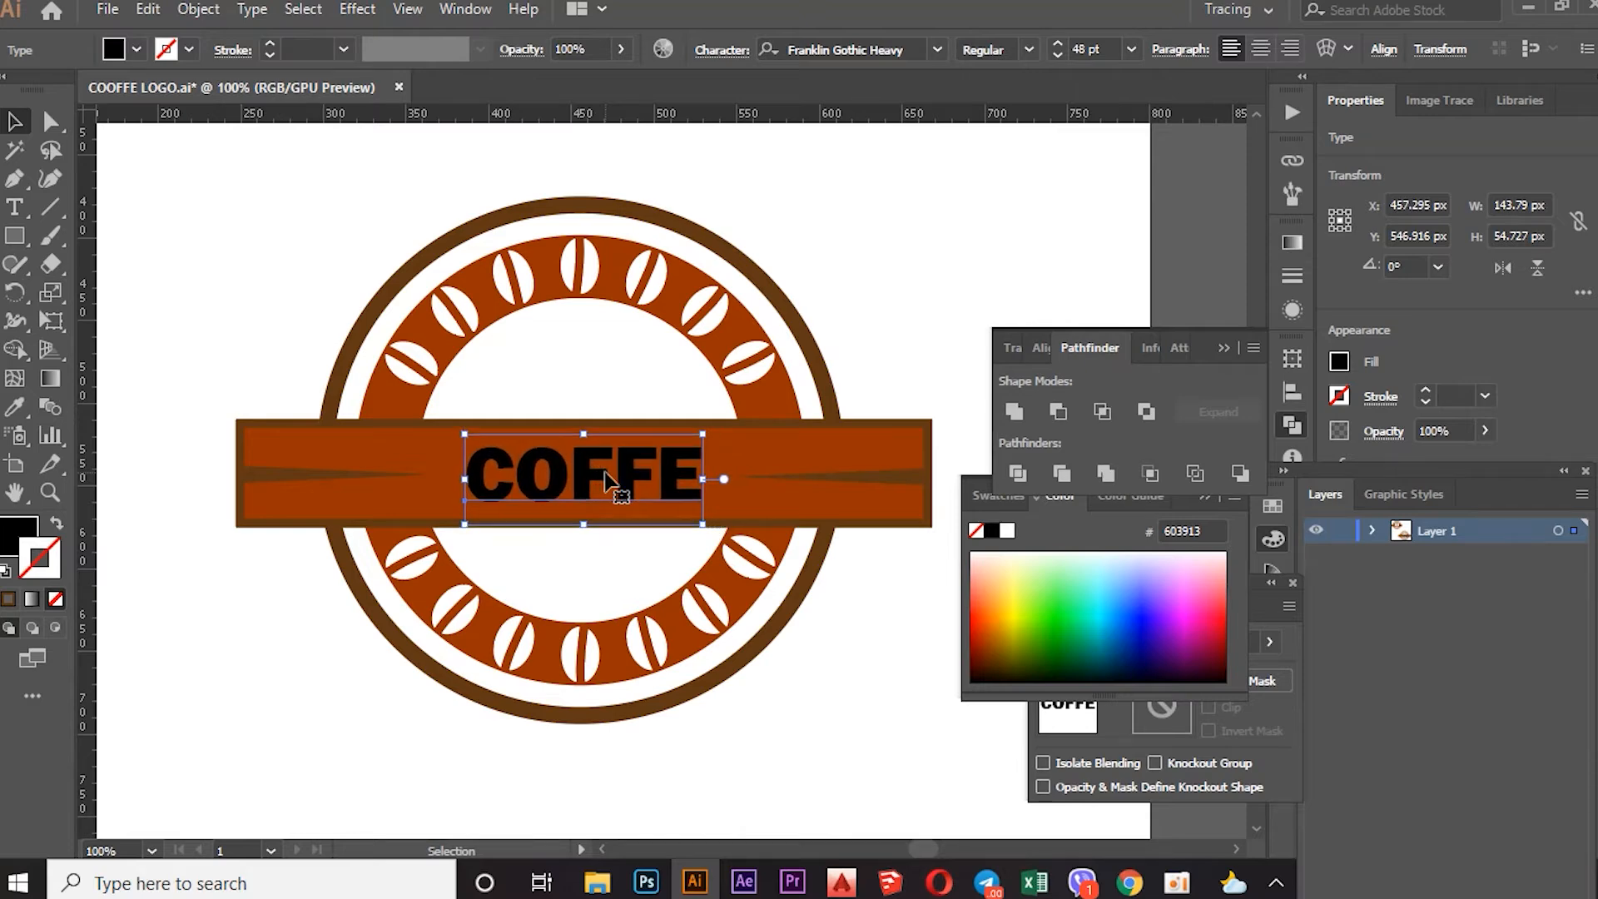
pyautogui.click(135, 49)
pyautogui.click(39, 90)
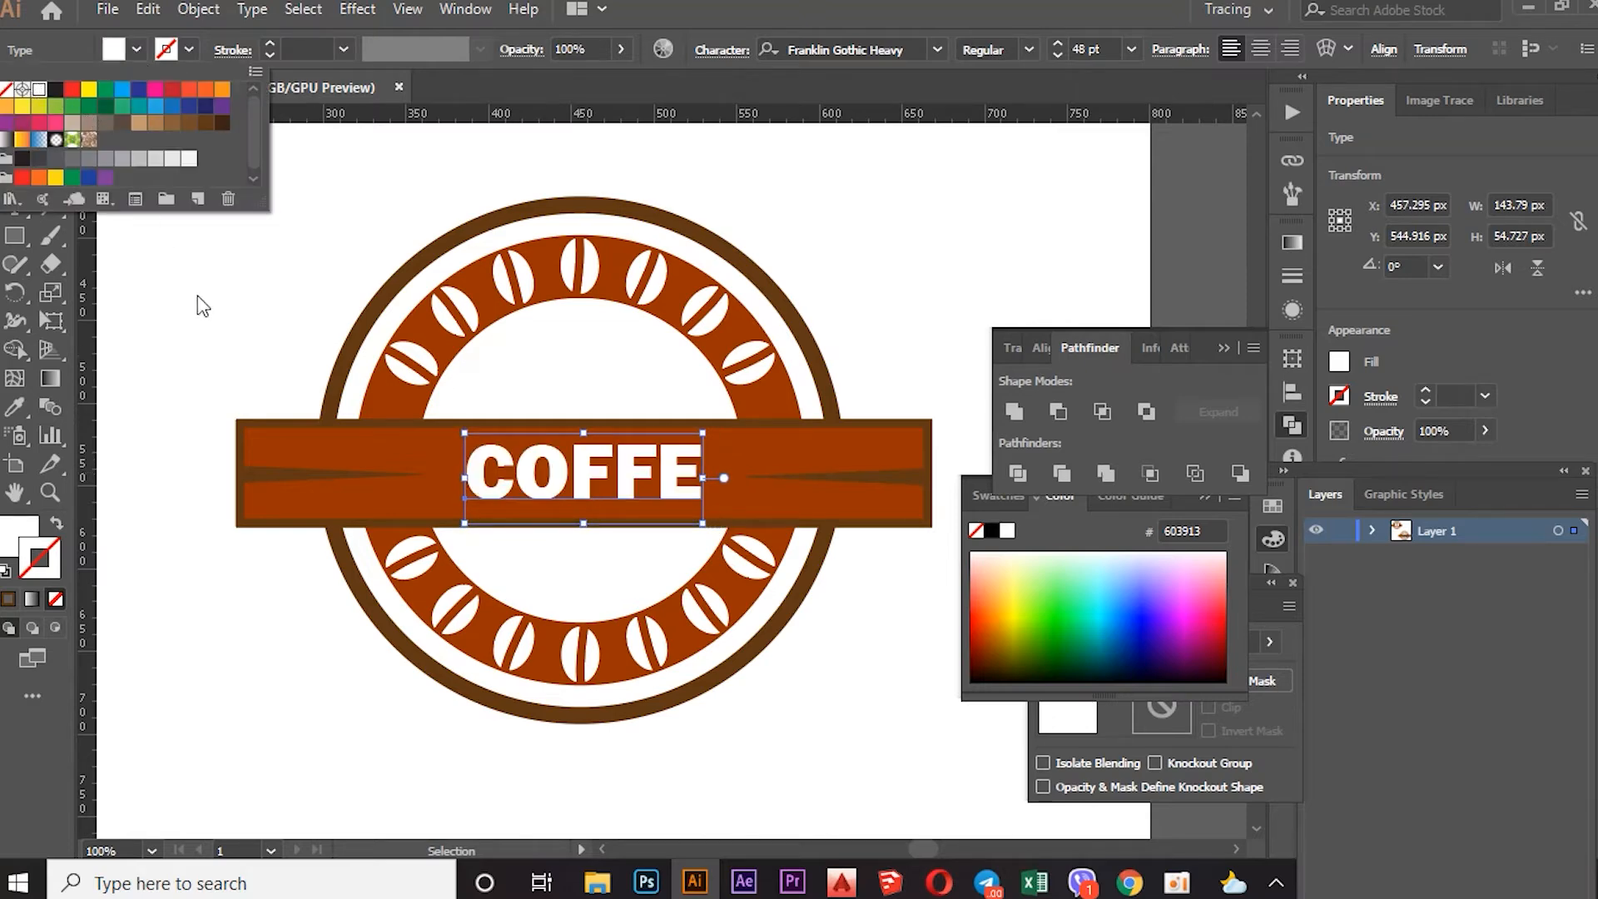
pyautogui.click(237, 246)
pyautogui.click(585, 492)
pyautogui.click(275, 278)
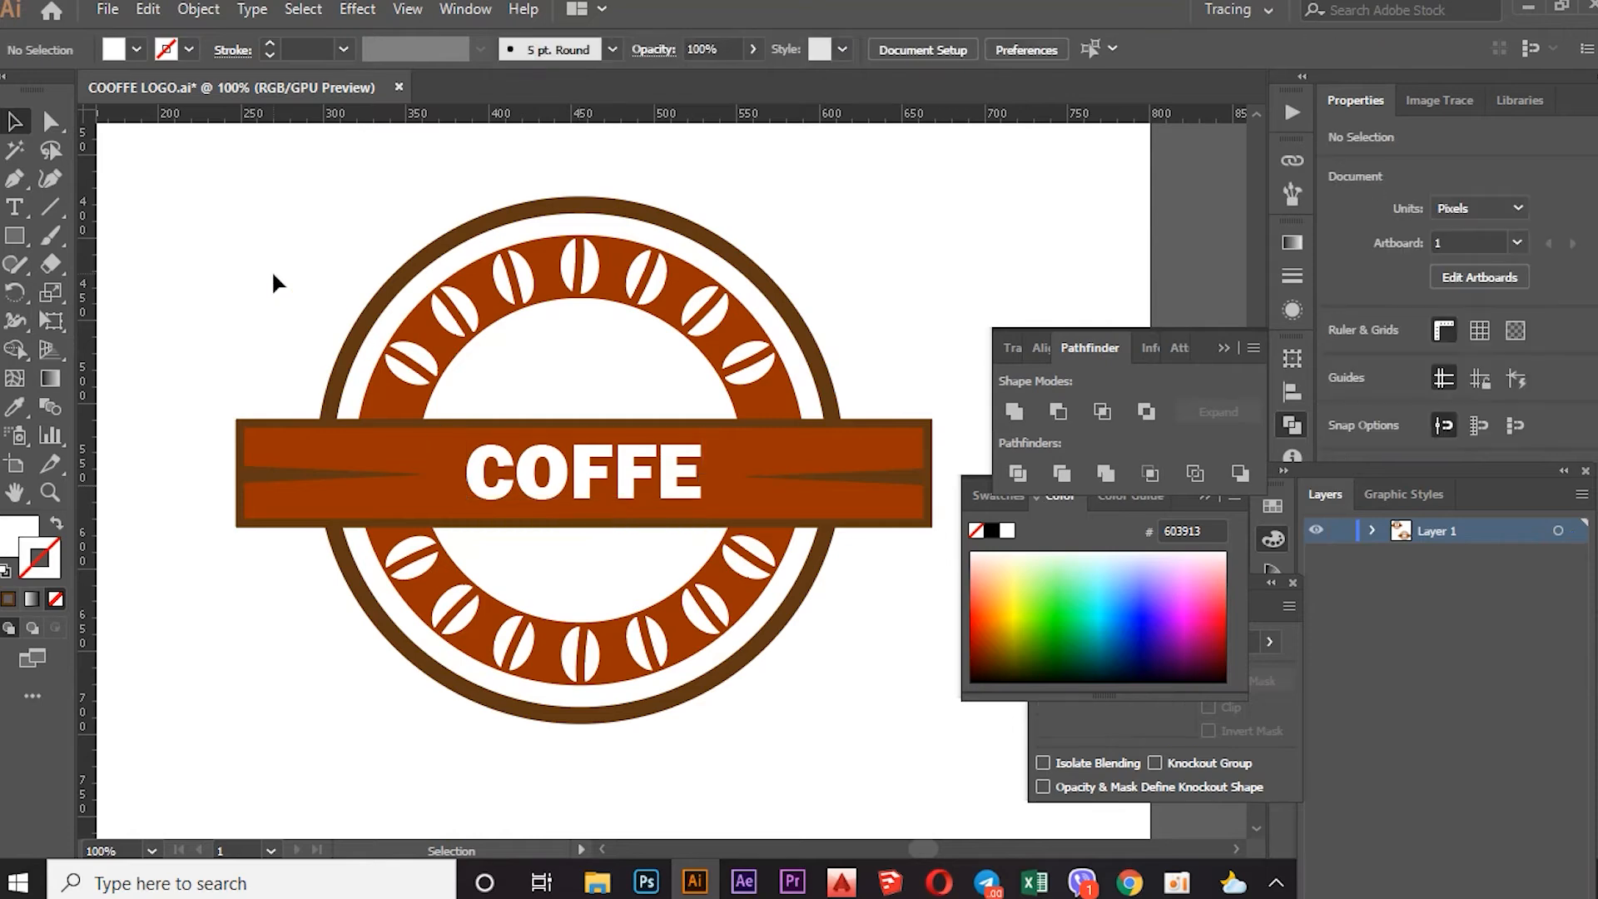
# Draw an upright ellipse about 50 × 66 px left of the ring, with the banner's 5 pt brown stroke and no fill
pyautogui.moveTo(14, 235); pyautogui.dragTo(247, 368)
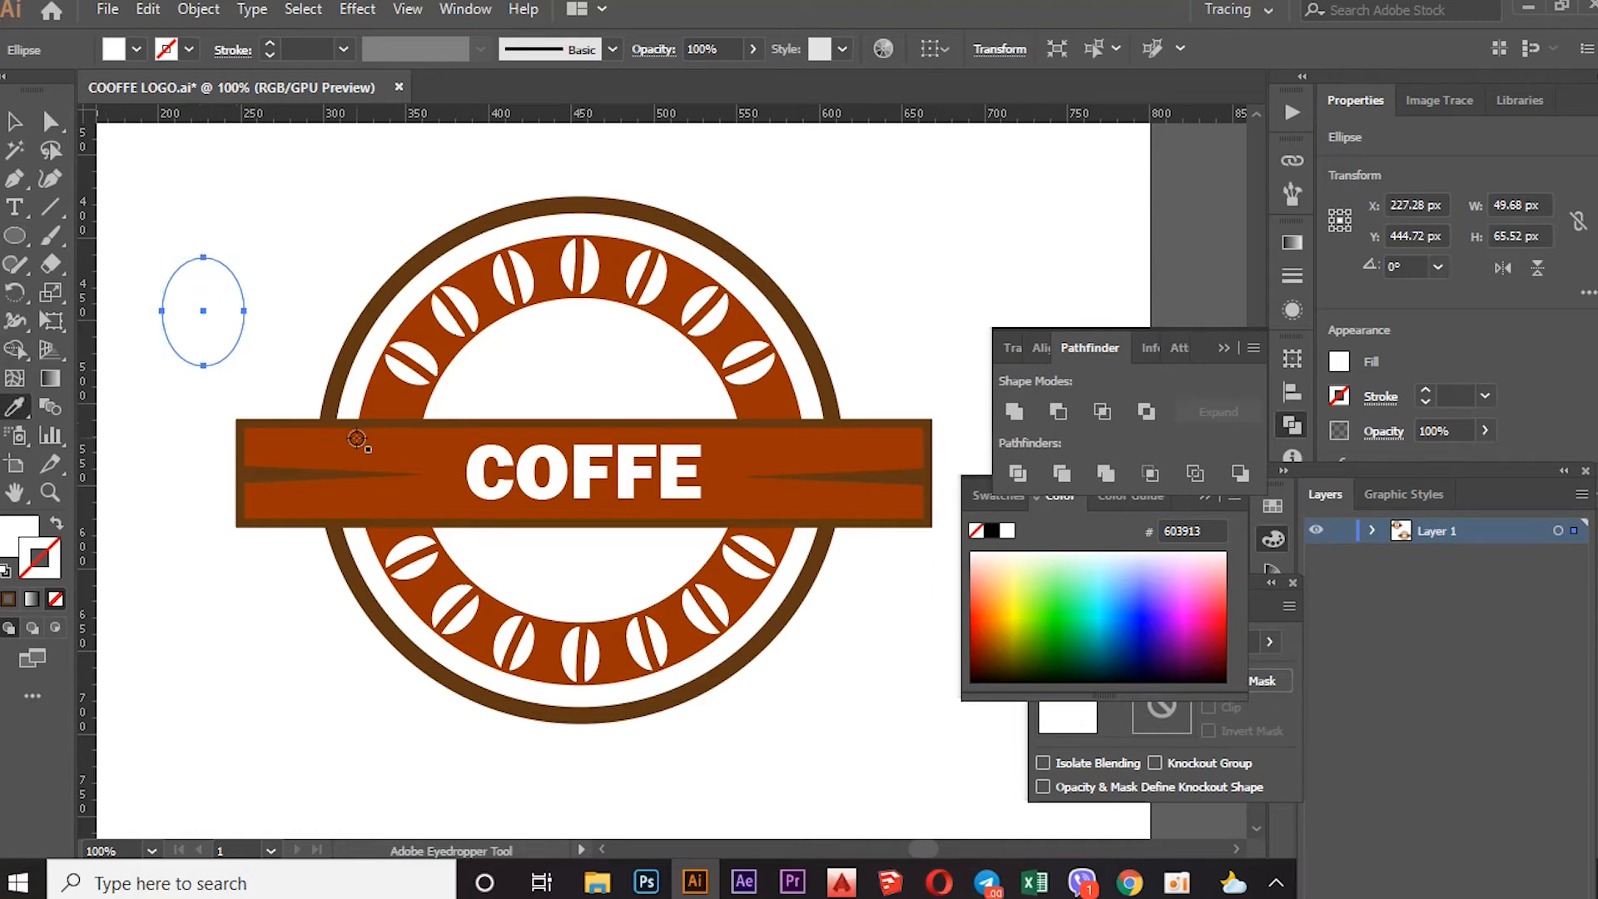
pyautogui.click(14, 406)
pyautogui.click(358, 441)
pyautogui.press('v')
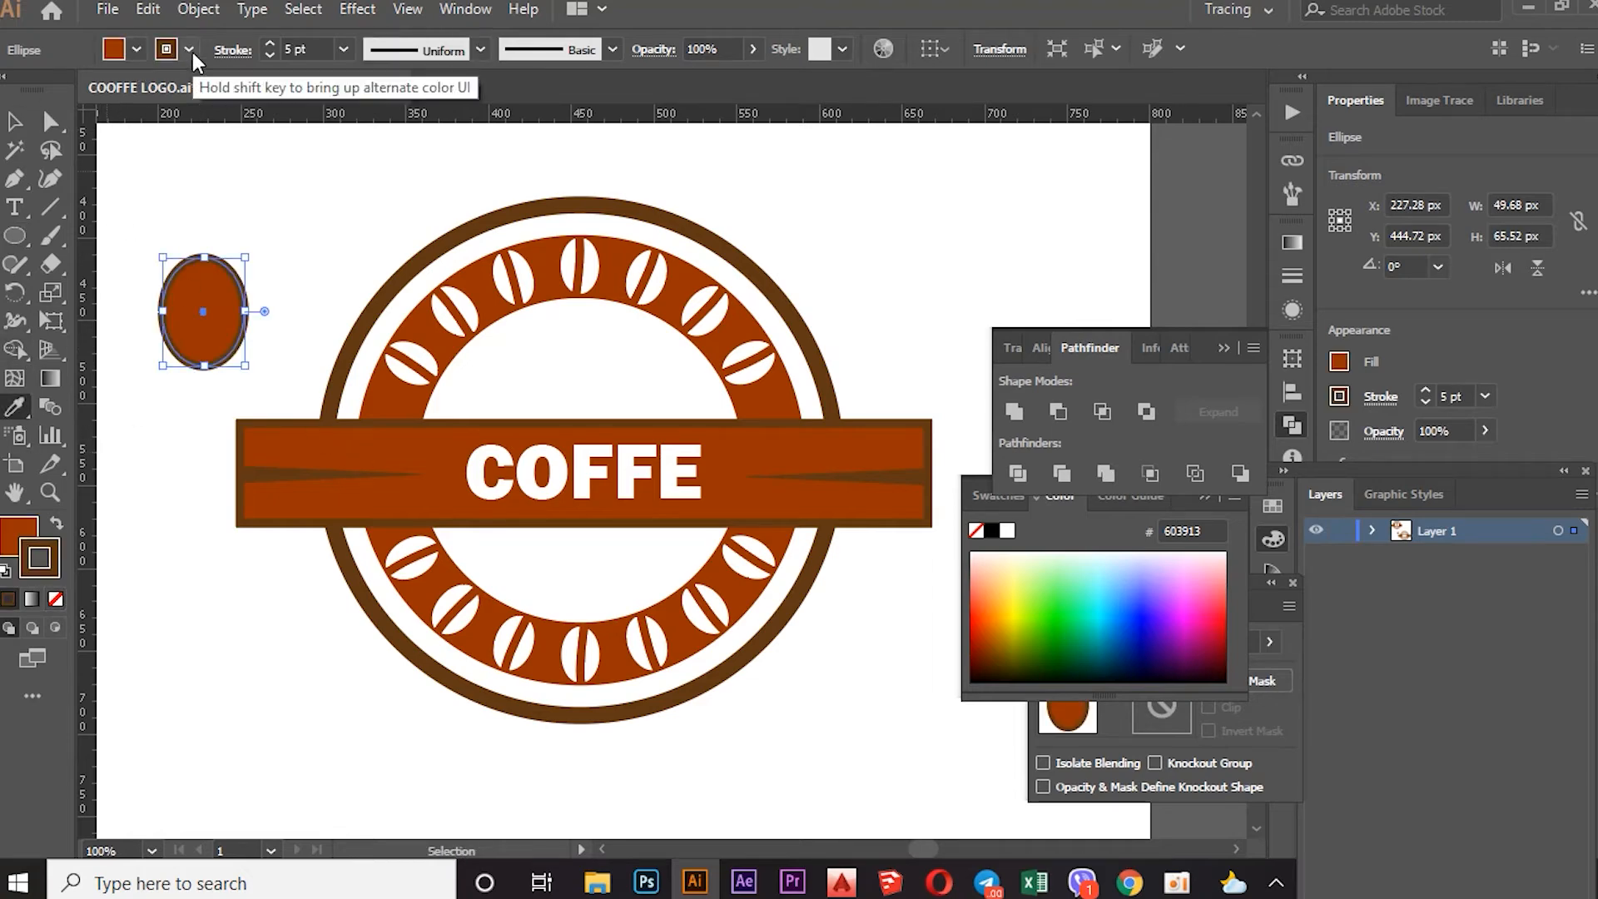
pyautogui.click(137, 49)
pyautogui.click(6, 88)
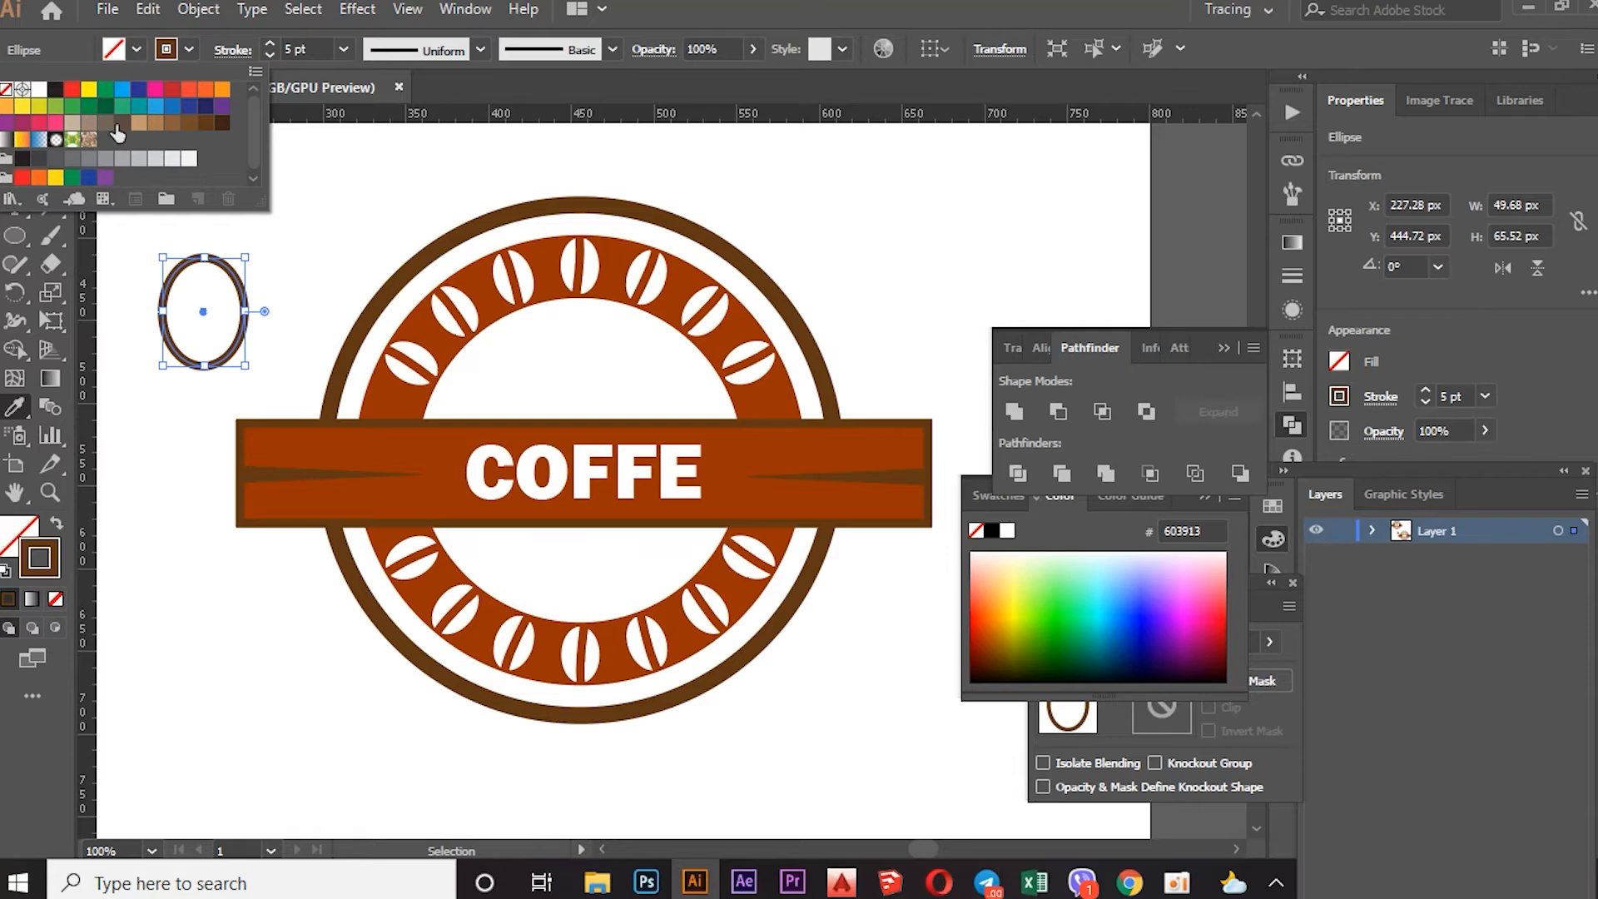
pyautogui.click(274, 231)
# Cut away the ellipse's upper half by subtracting a rectangle with Minus Front, and move the remaining cup shape a little left
pyautogui.scroll(2, 219, 247)
pyautogui.scroll(-2, 491, 297)
pyautogui.scroll(3, 167, 309)
pyautogui.scroll(1, 907, 325)
pyautogui.scroll(-2, 848, 307)
pyautogui.moveTo(15, 235); pyautogui.dragTo(100, 243)
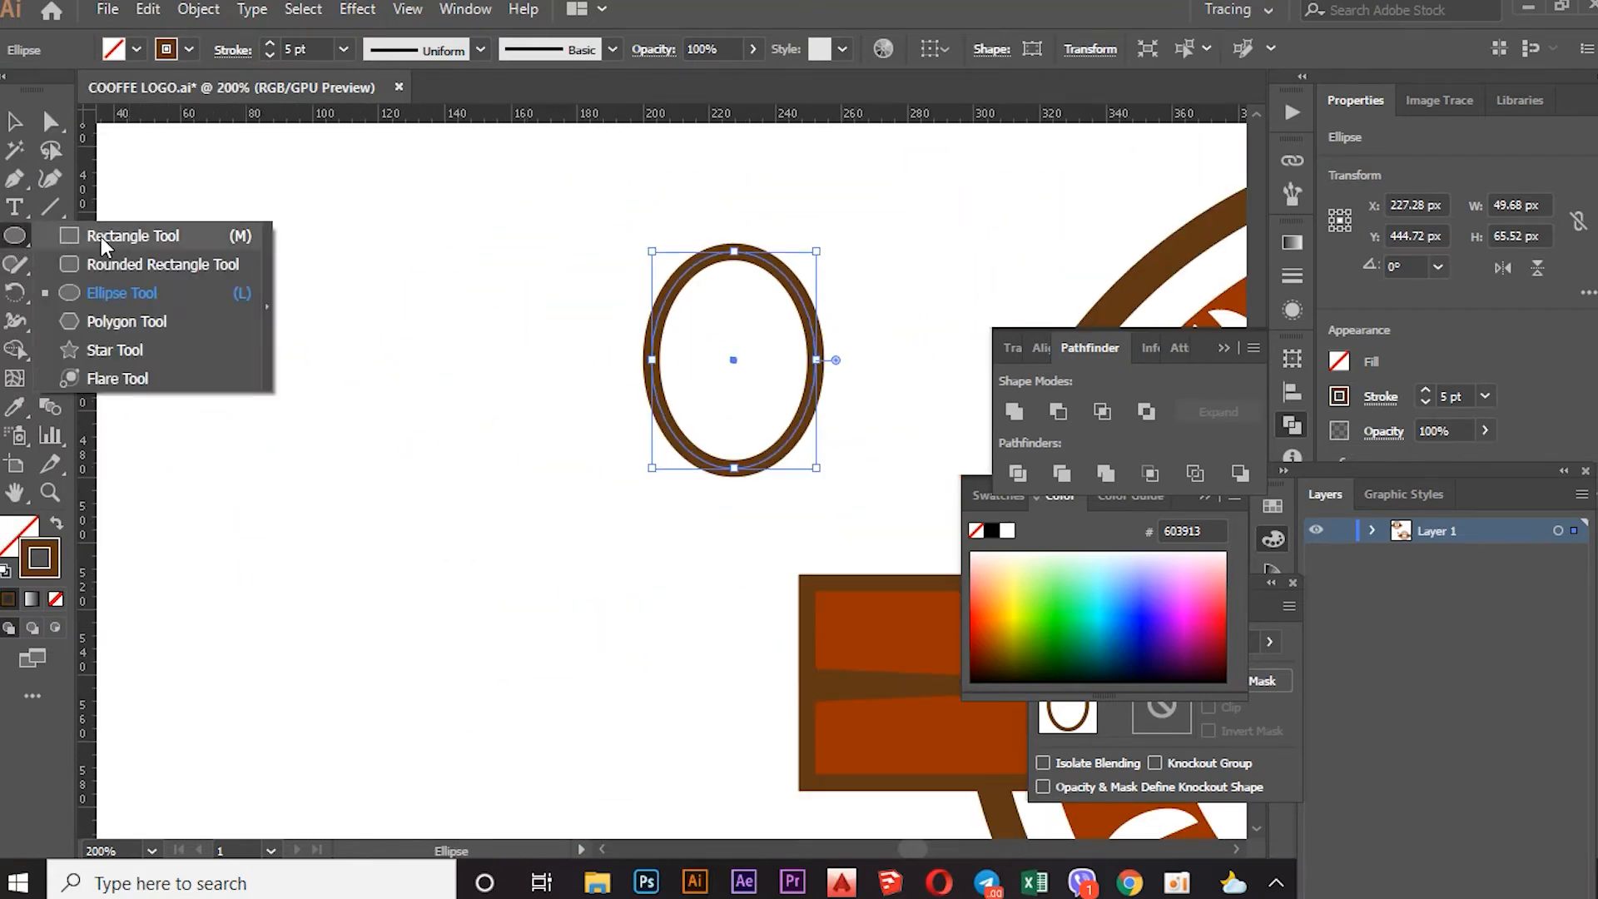
pyautogui.moveTo(560, 213); pyautogui.dragTo(899, 359)
pyautogui.click(2, 128)
pyautogui.moveTo(977, 216); pyautogui.dragTo(770, 332)
pyautogui.click(1059, 414)
pyautogui.click(714, 296)
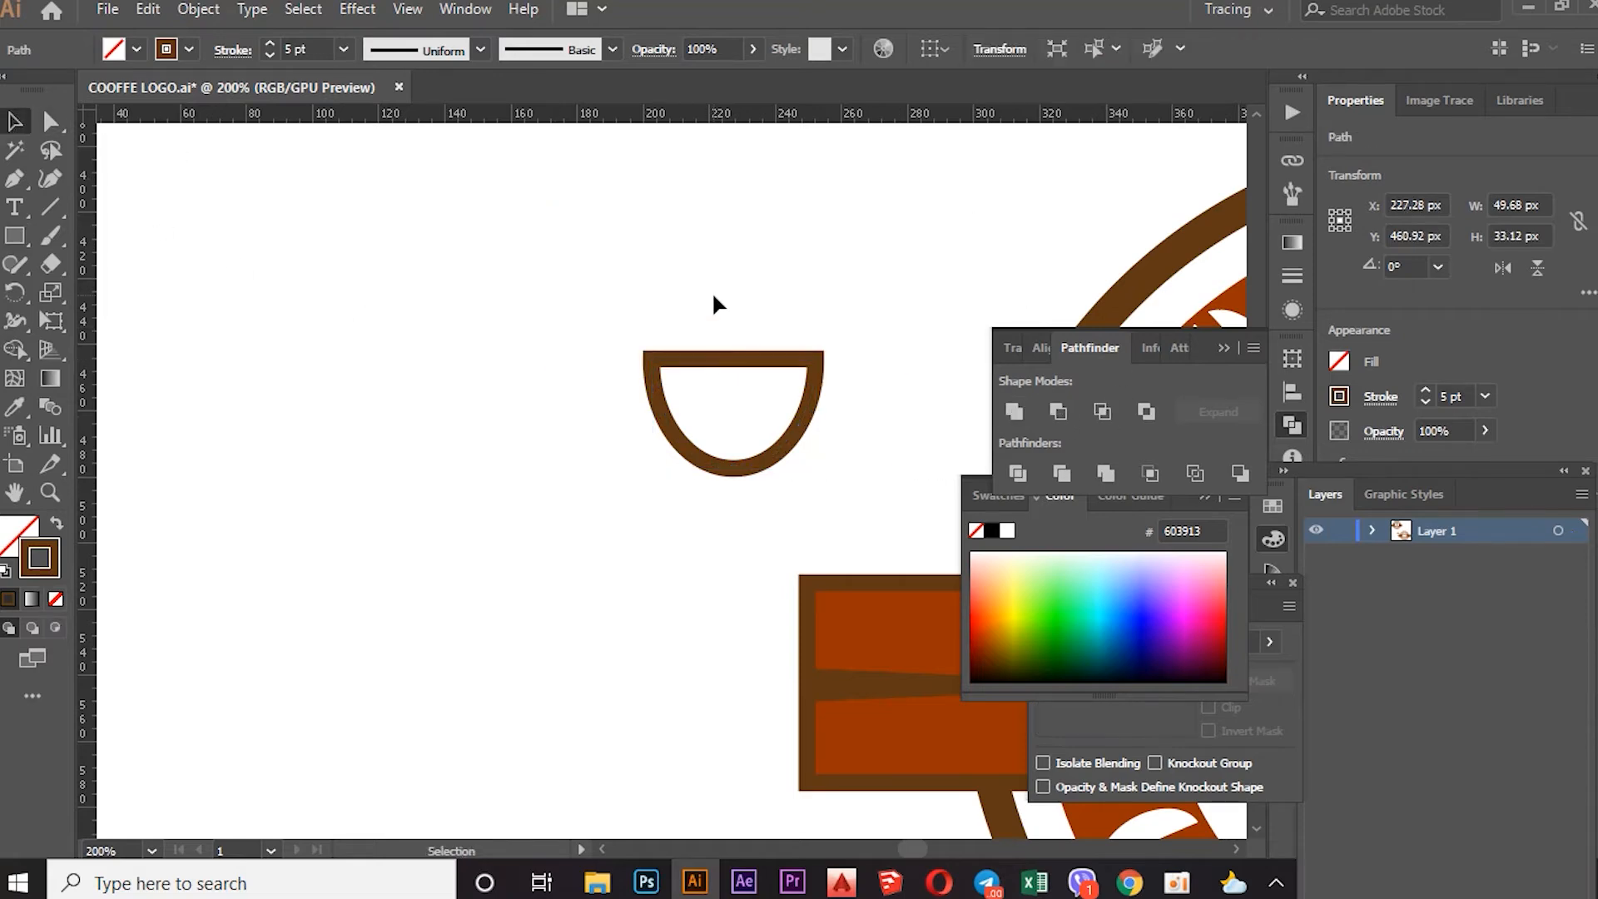
pyautogui.moveTo(685, 362); pyautogui.dragTo(506, 360)
pyautogui.click(560, 325)
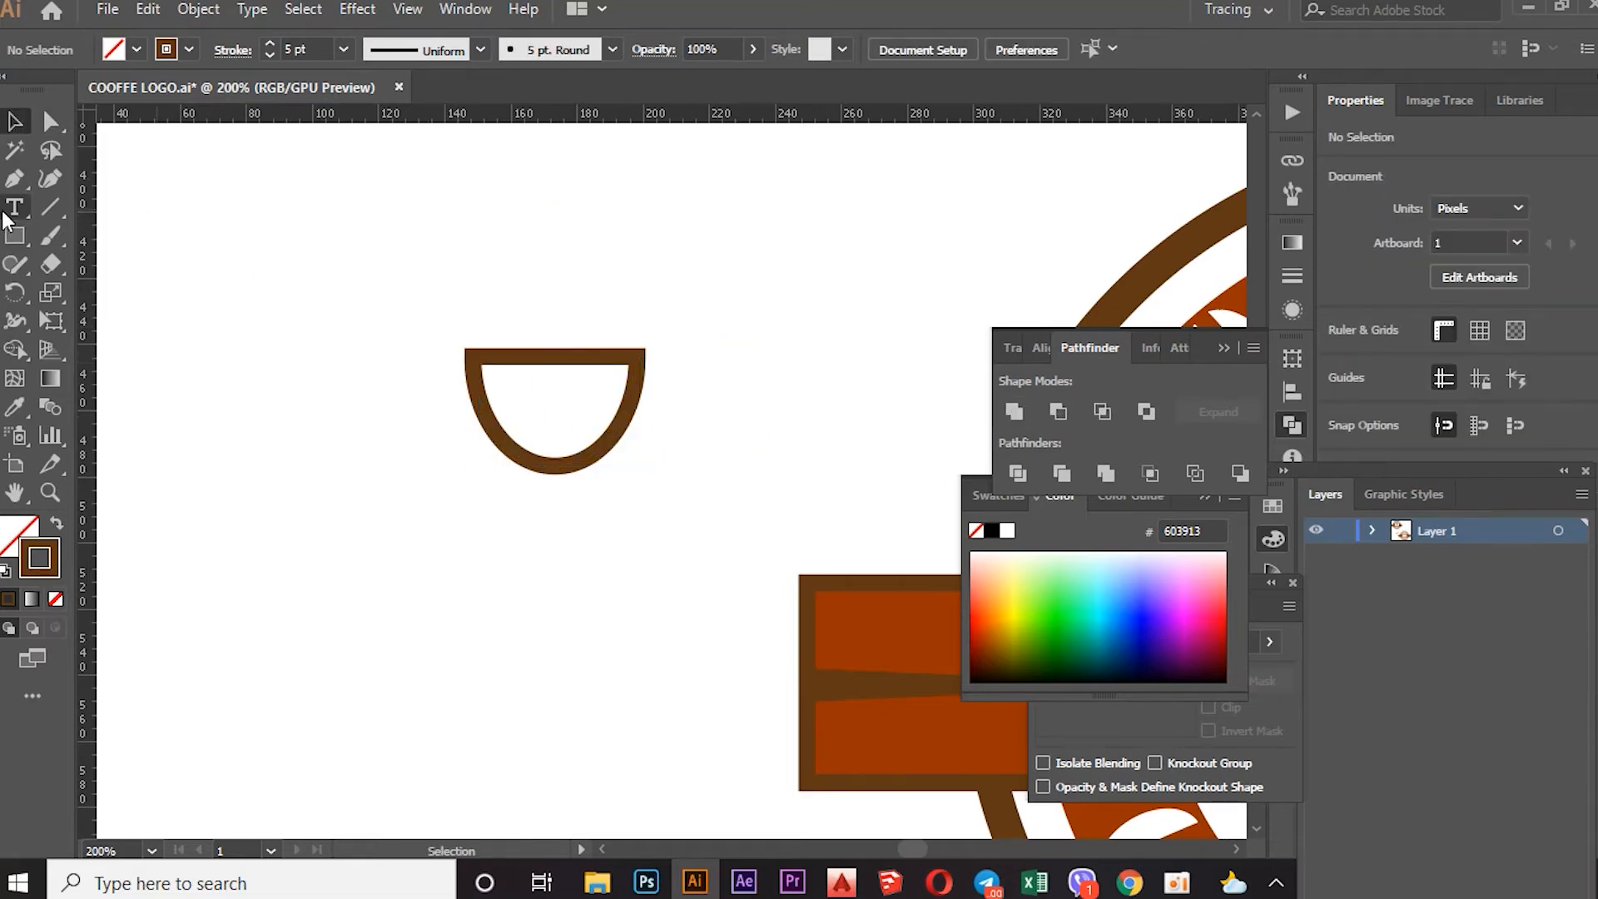
# Draw an open three-sided handle path about 26 × 29 px at the cup's right side with the Pen tool
pyautogui.click(14, 178)
pyautogui.click(652, 356)
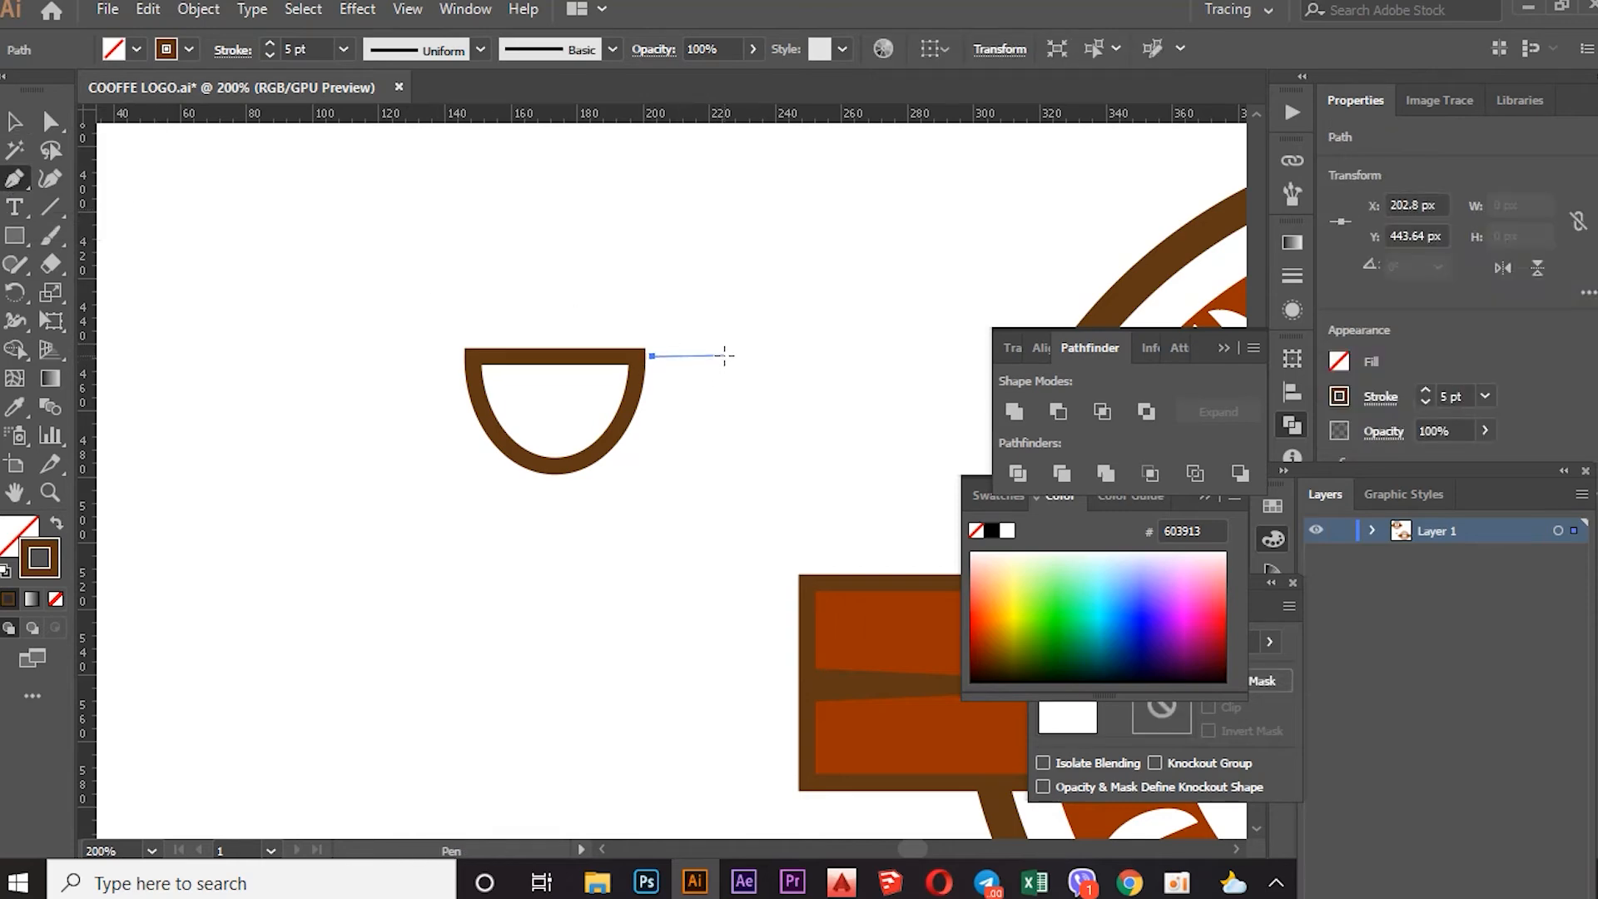
pyautogui.click(732, 356)
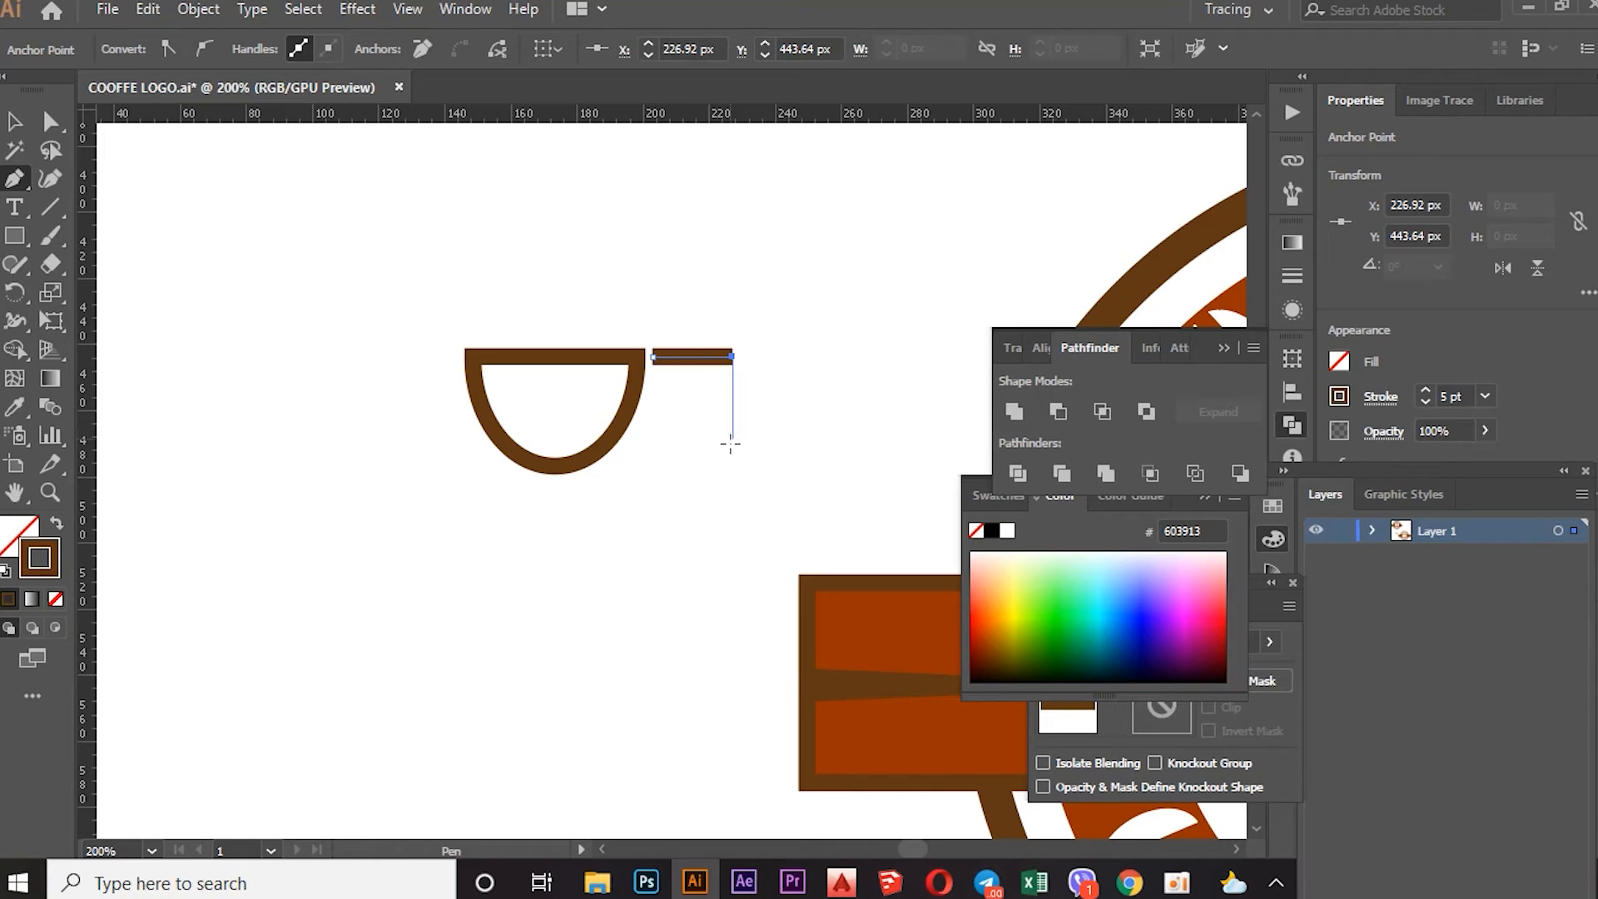
pyautogui.click(733, 451)
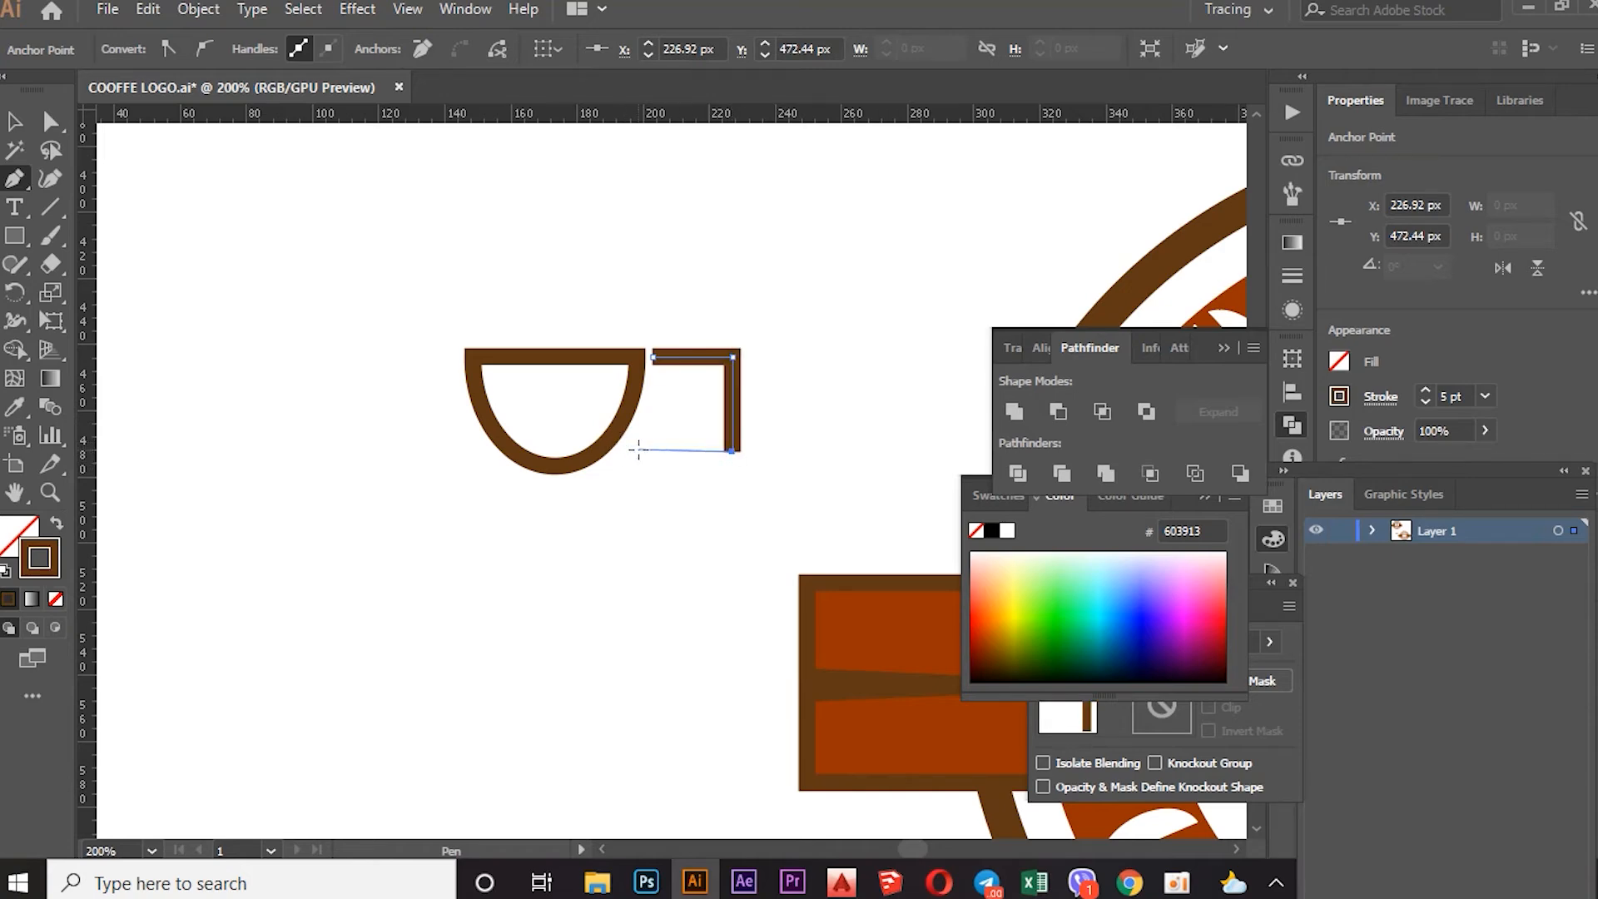
pyautogui.click(647, 450)
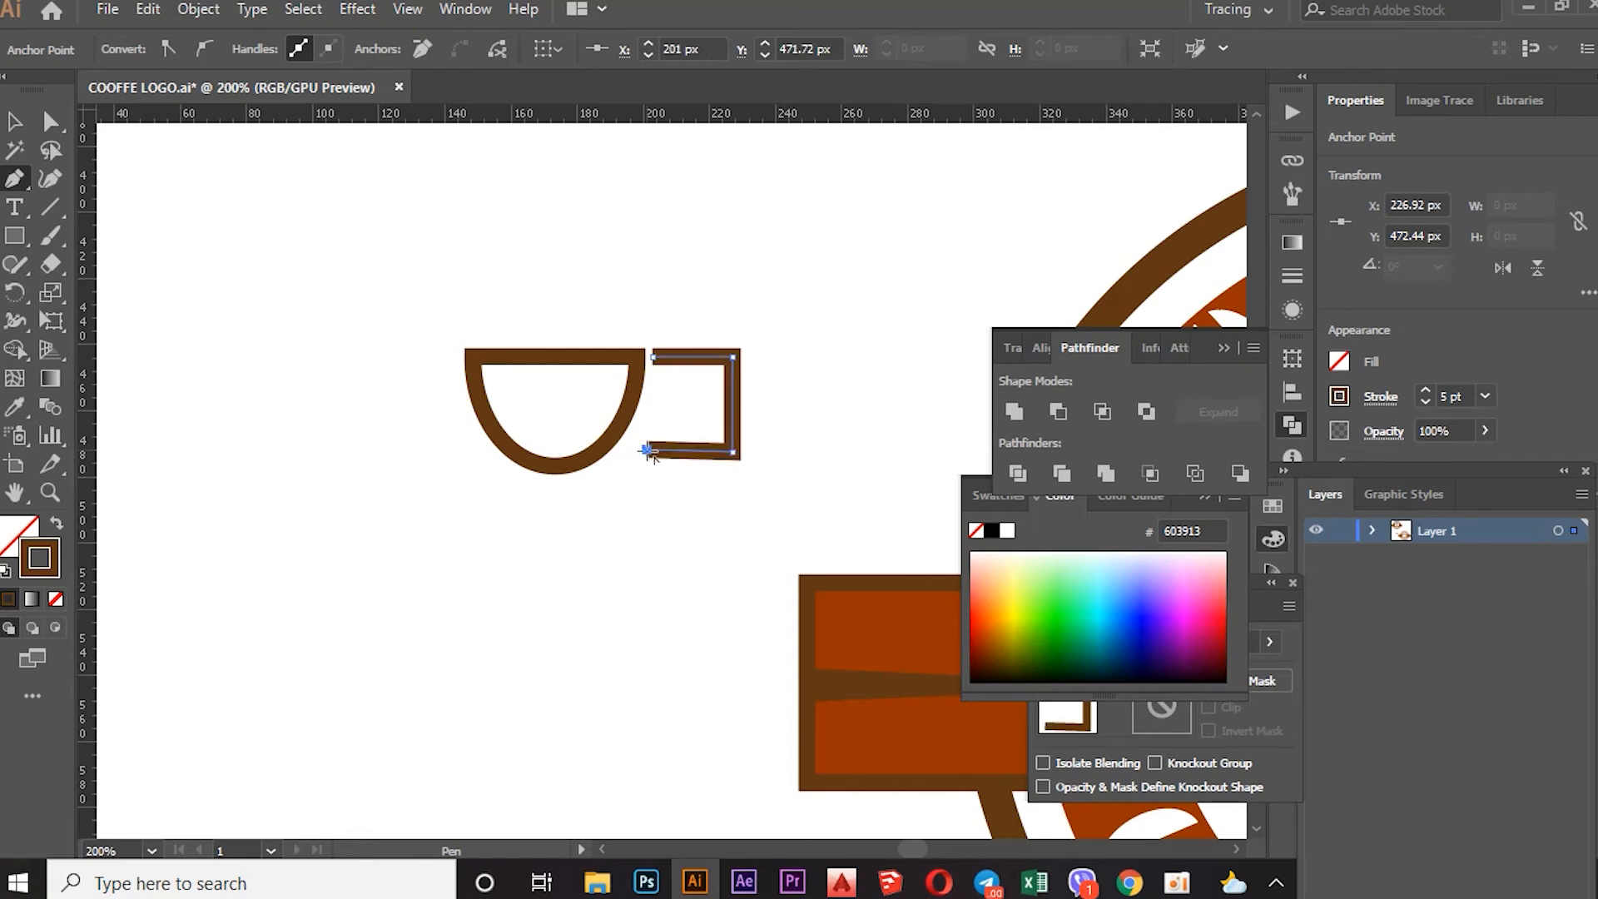
pyautogui.click(15, 122)
pyautogui.press('a')
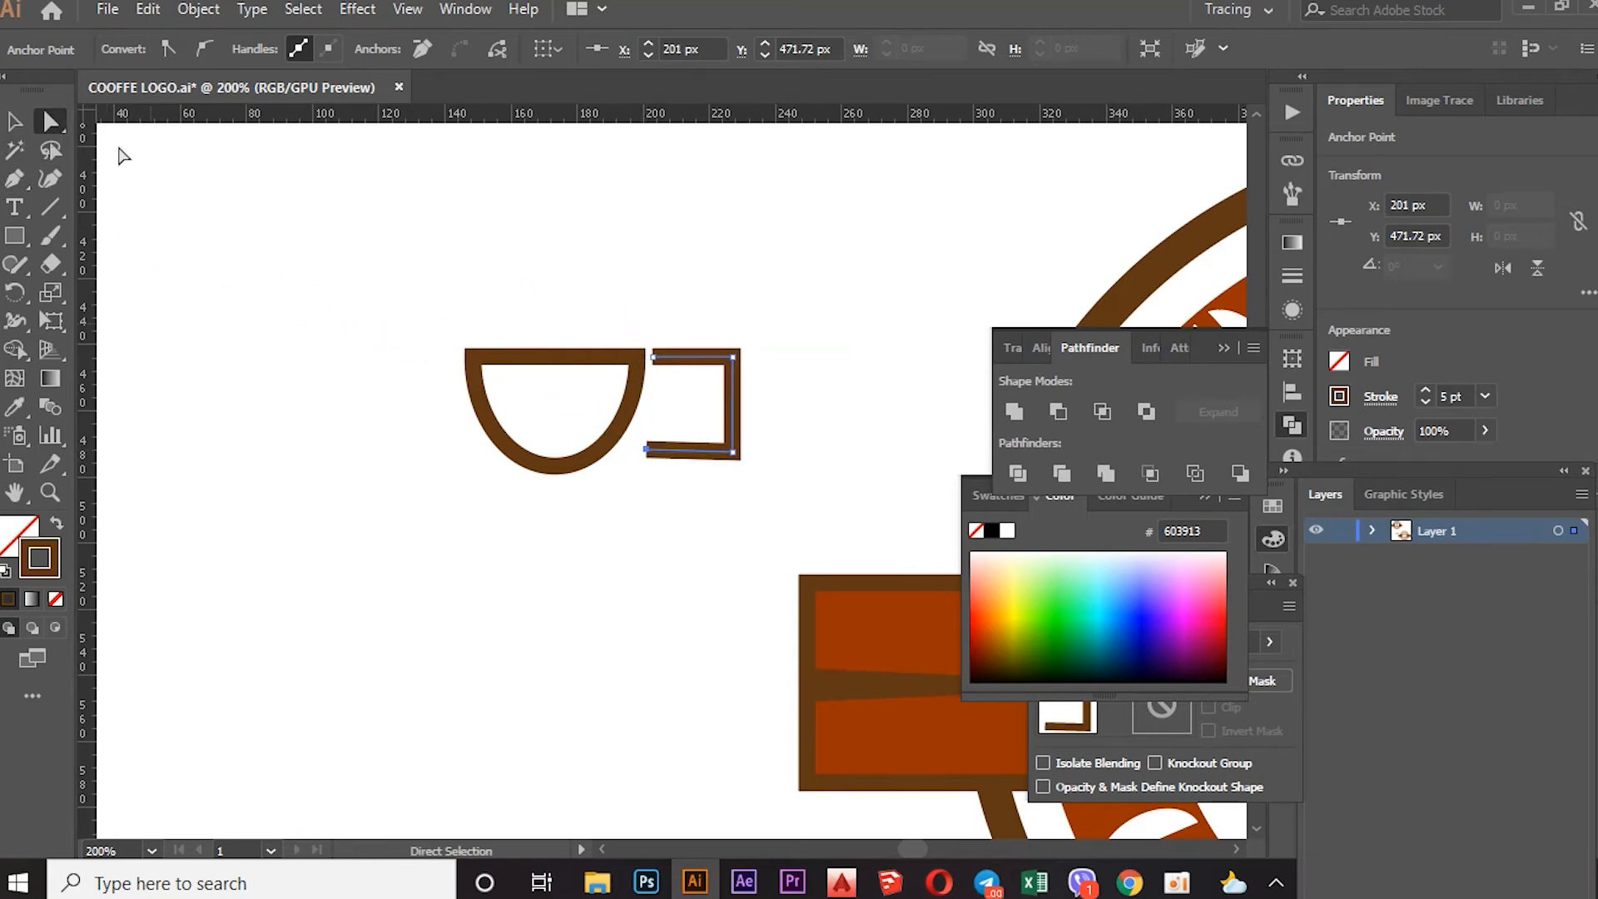
# Round both outer corners of the cup handle to a radius of about 13 px
pyautogui.scroll(1, 753, 383)
pyautogui.click(720, 351)
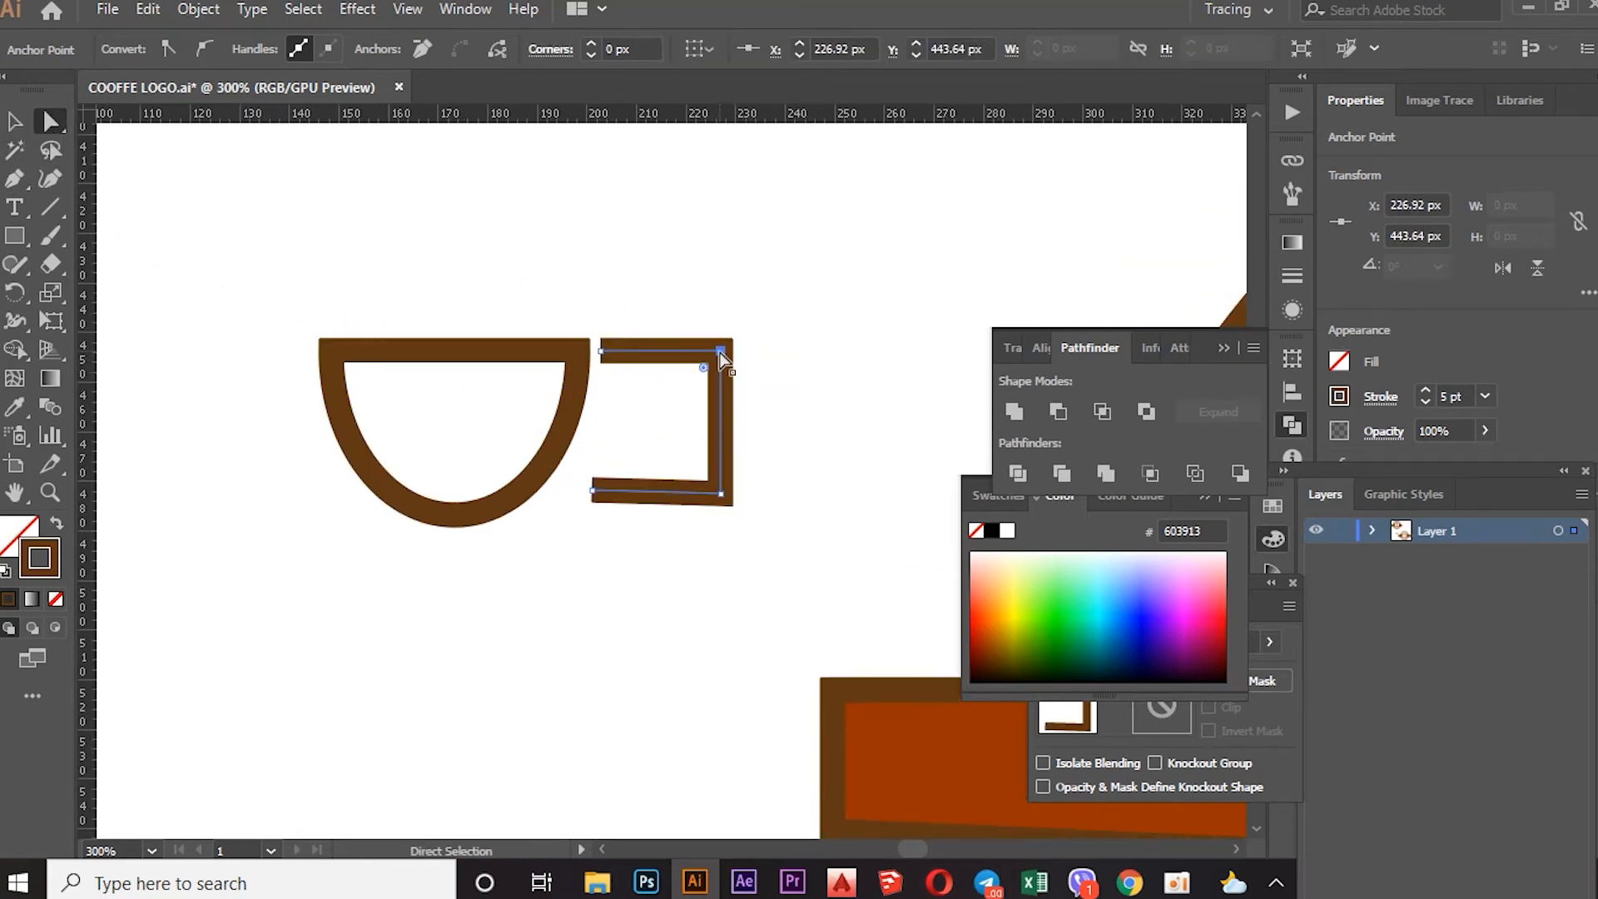
pyautogui.keyDown('alt'); pyautogui.click(721, 493); pyautogui.keyUp('alt')
pyautogui.moveTo(706, 478); pyautogui.dragTo(633, 455)
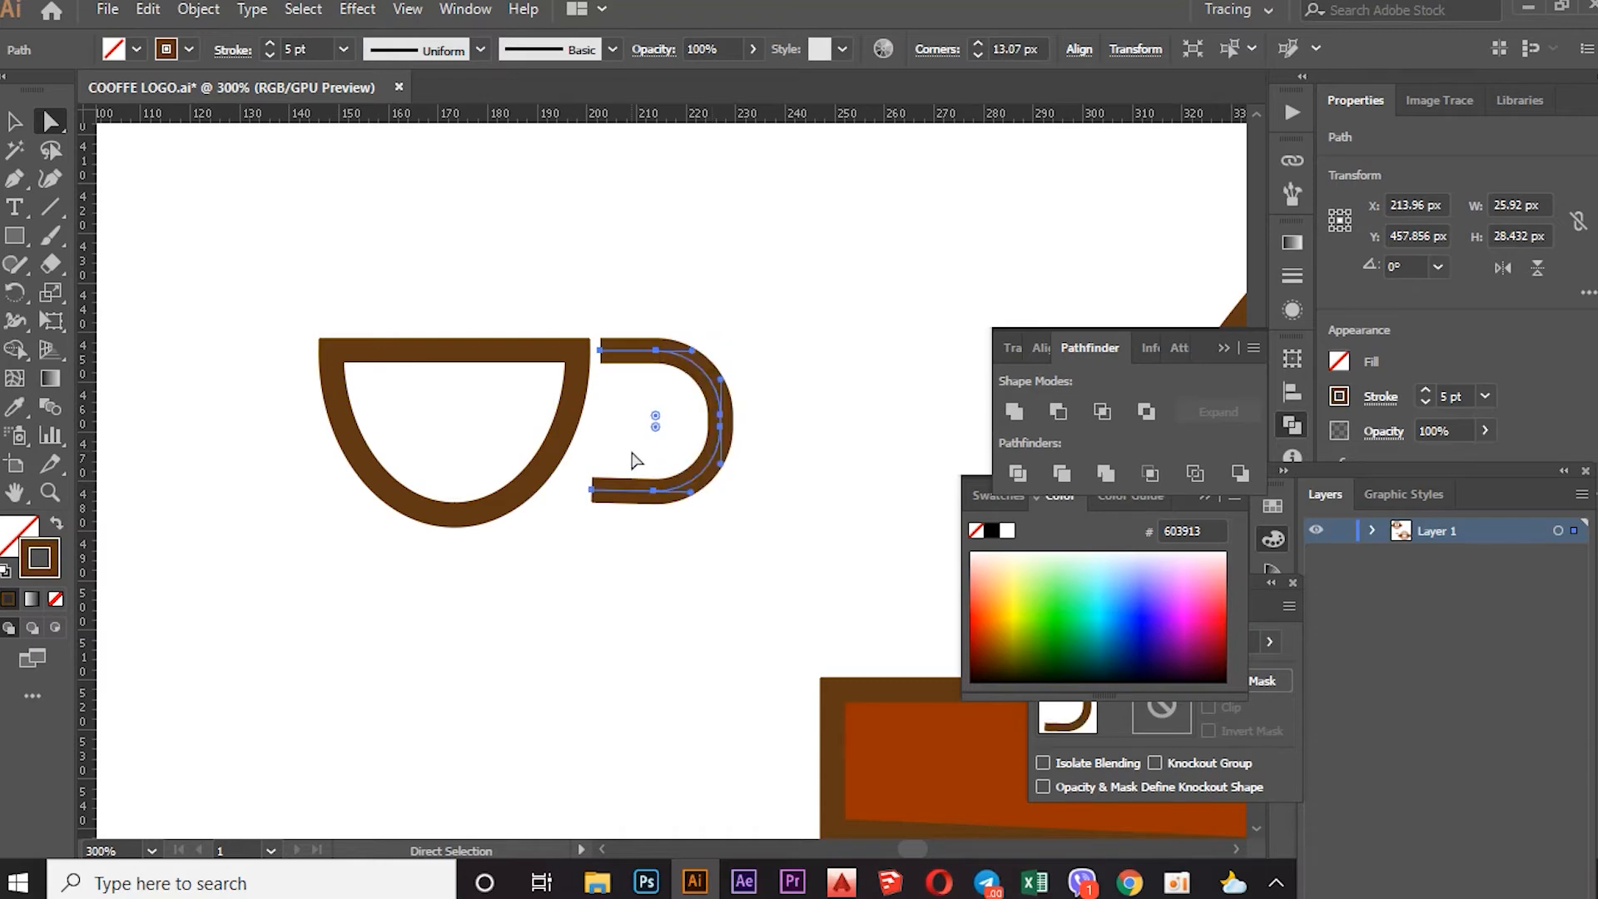
pyautogui.click(707, 305)
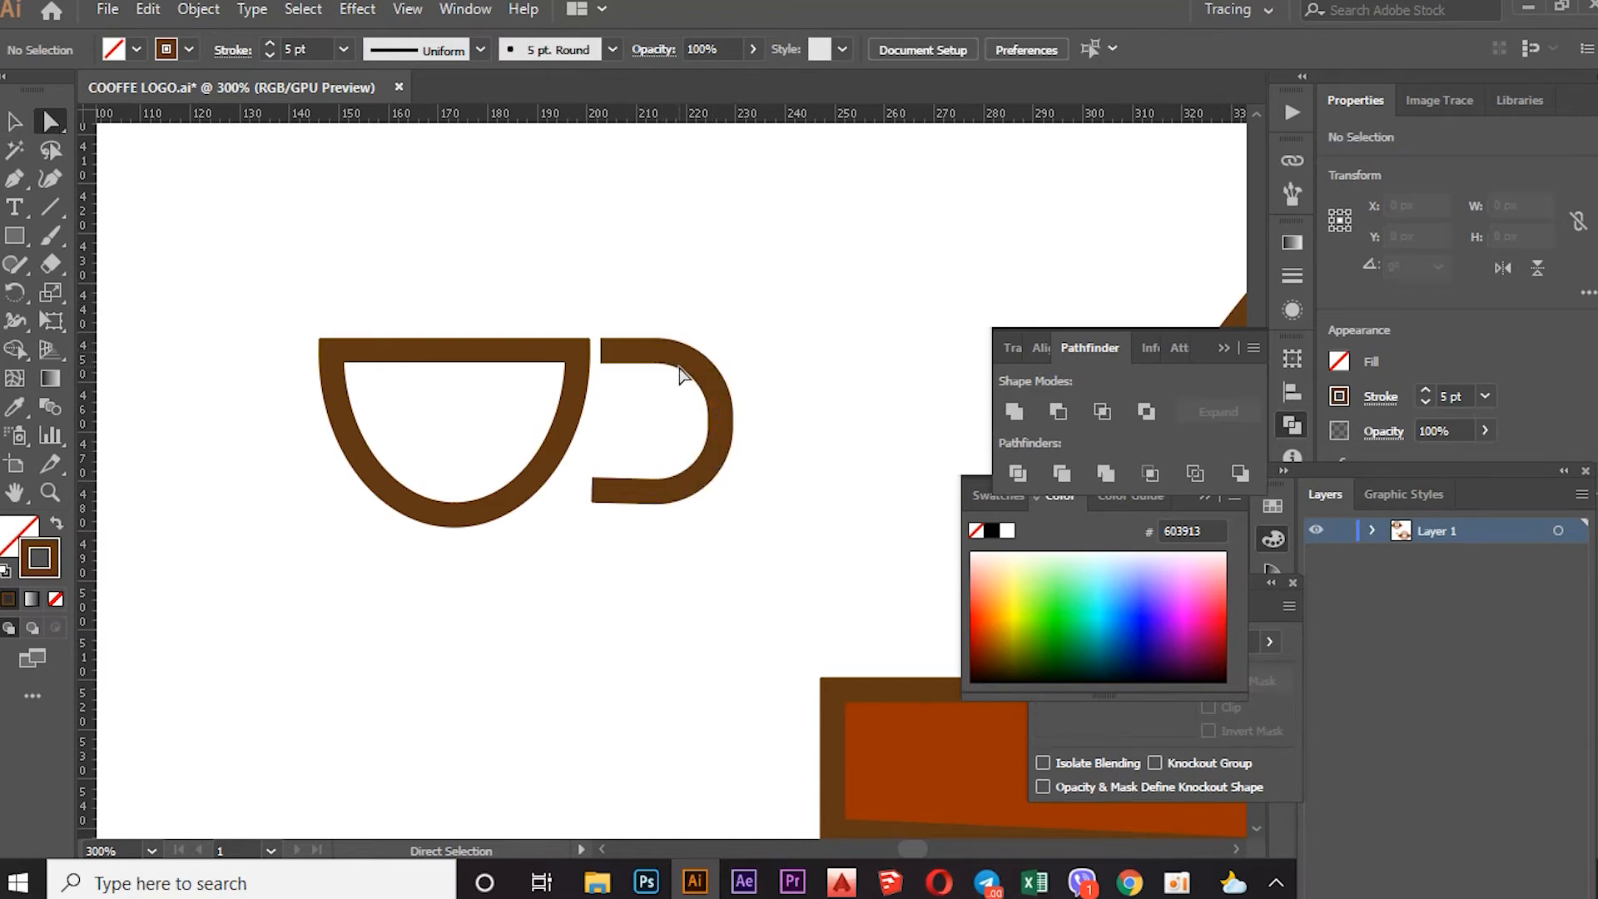
# Try raising the handle's upper bend and deleting the extra anchor midway down its outer side
pyautogui.moveTo(660, 360)
pyautogui.mouseDown()
pyautogui.moveTo(689, 243)
pyautogui.moveTo(731, 346)
pyautogui.moveTo(651, 329)
pyautogui.mouseUp()
pyautogui.press('p')
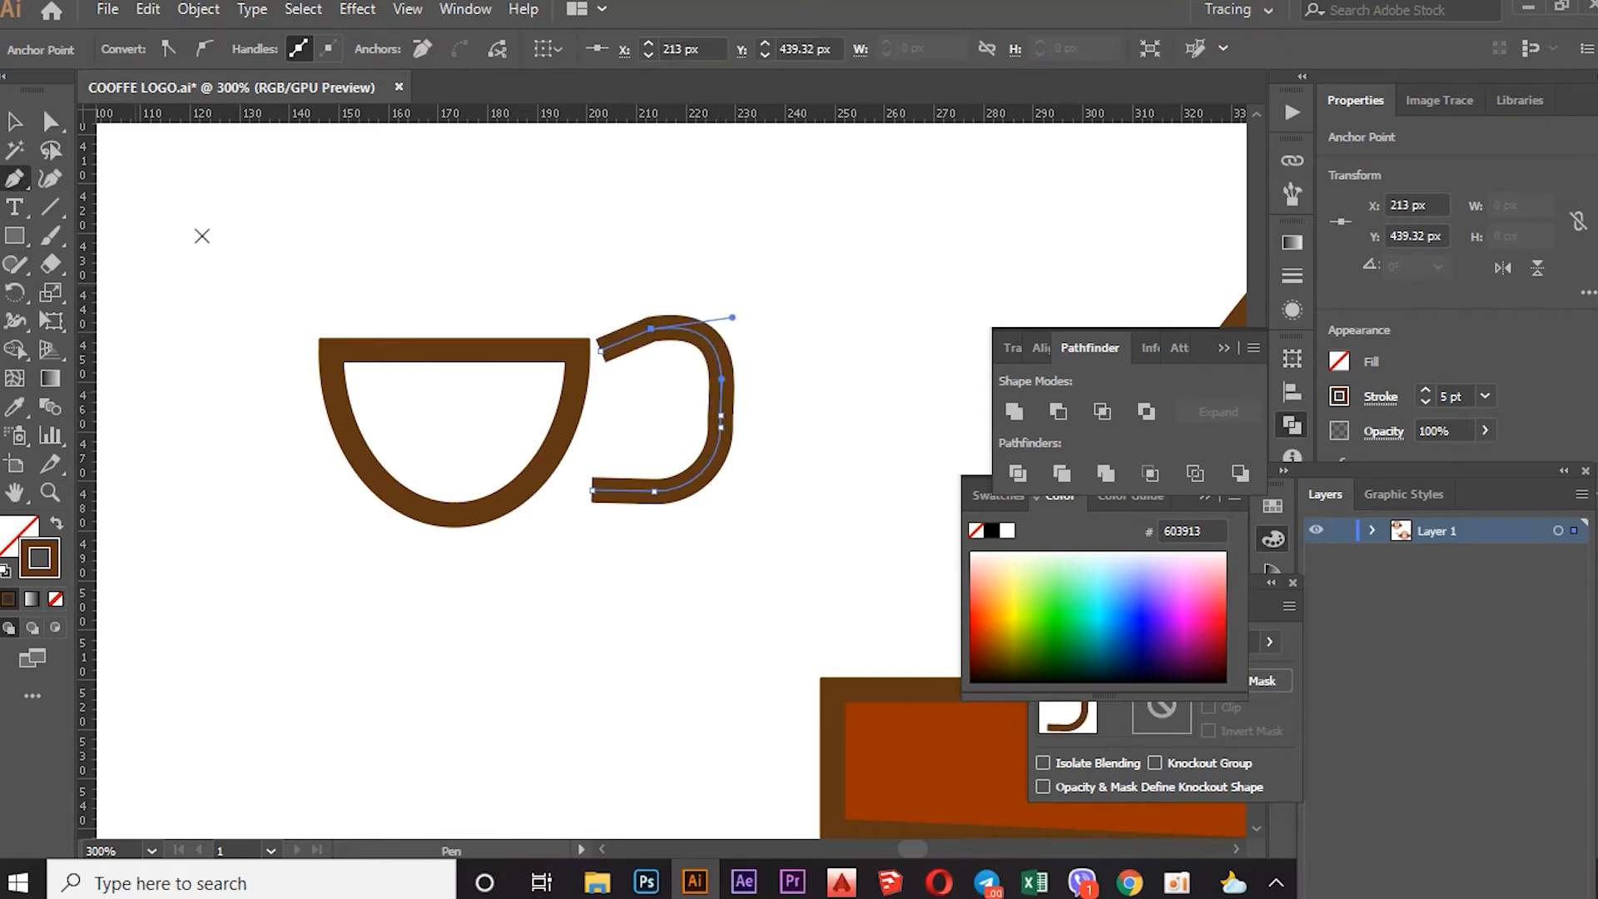
pyautogui.click(724, 426)
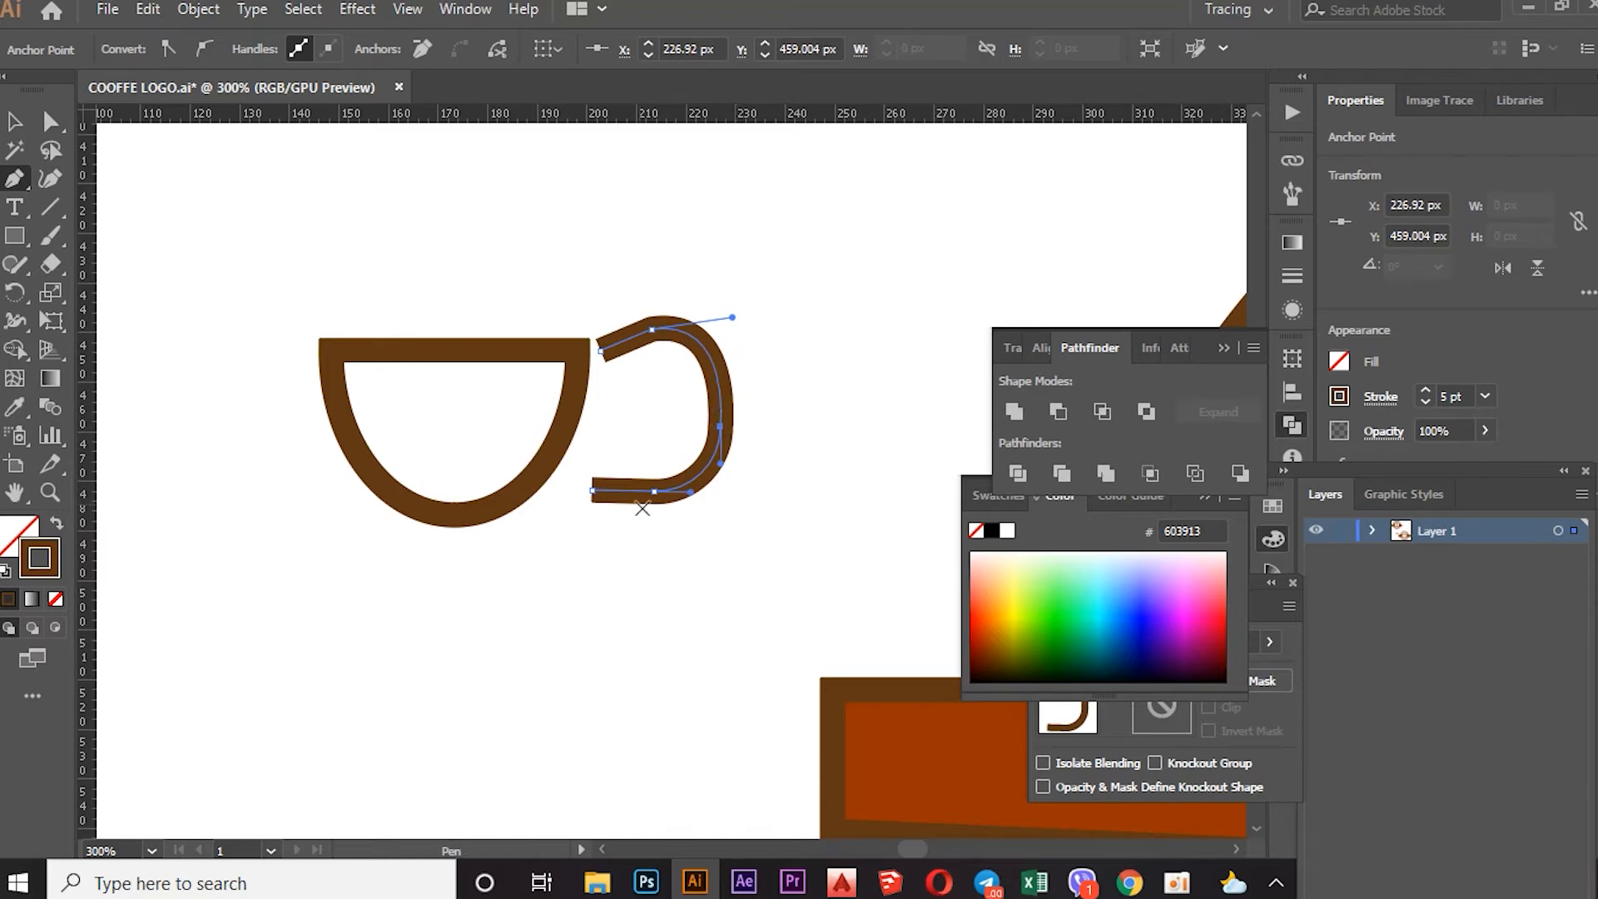
# Try shortening the handle from its lower edge and moving it slightly down beside the cup
pyautogui.click(16, 123)
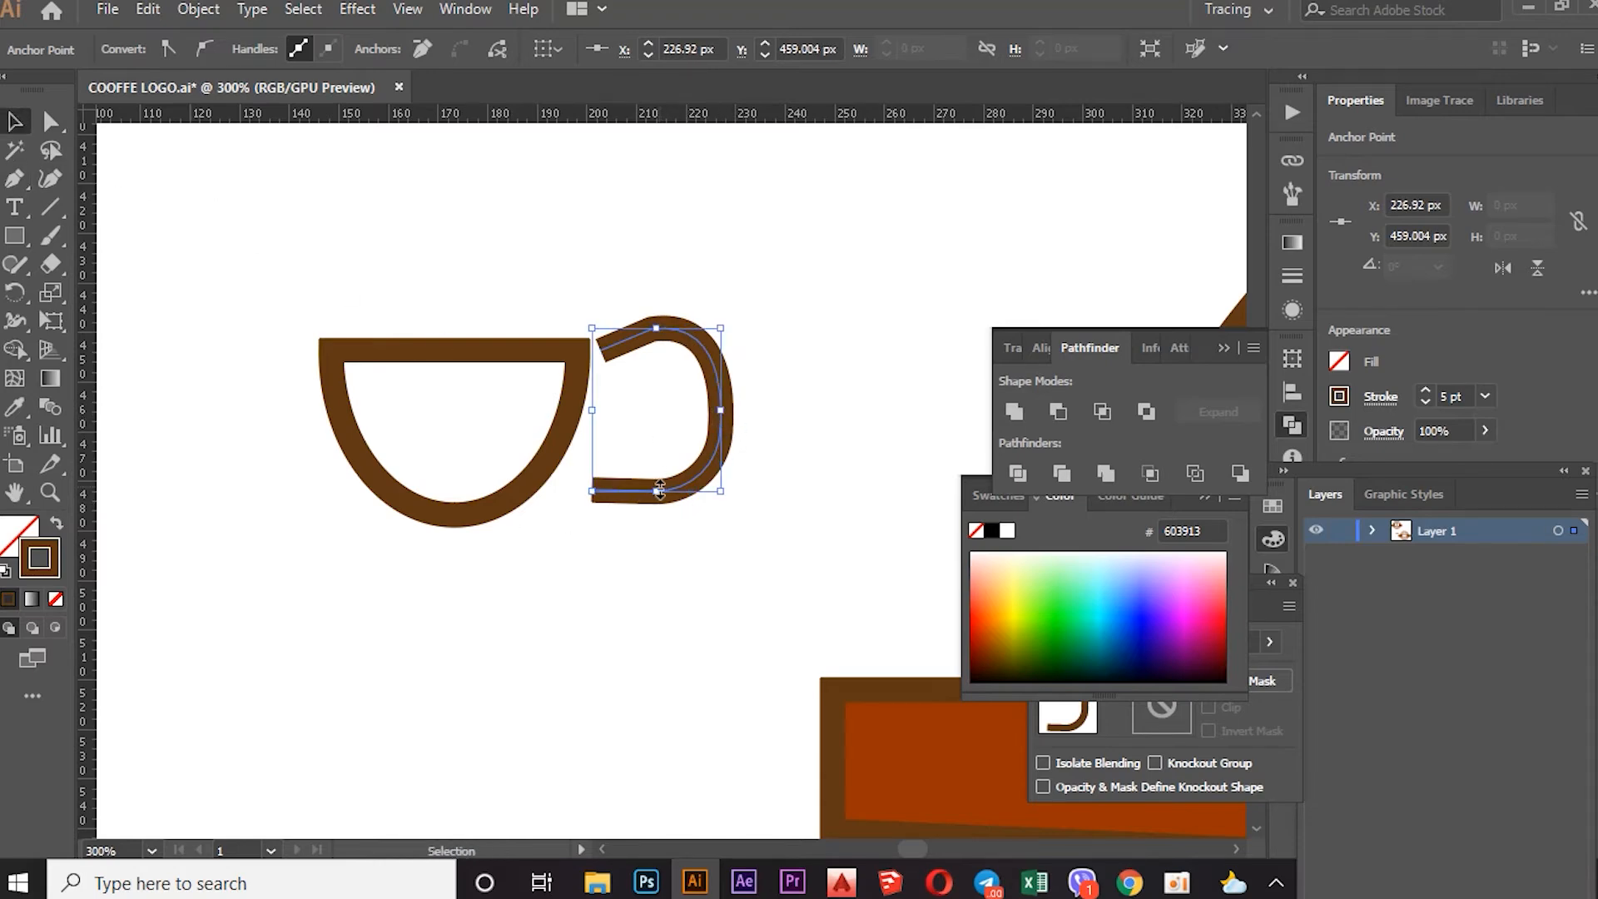
pyautogui.moveTo(656, 491); pyautogui.dragTo(655, 483)
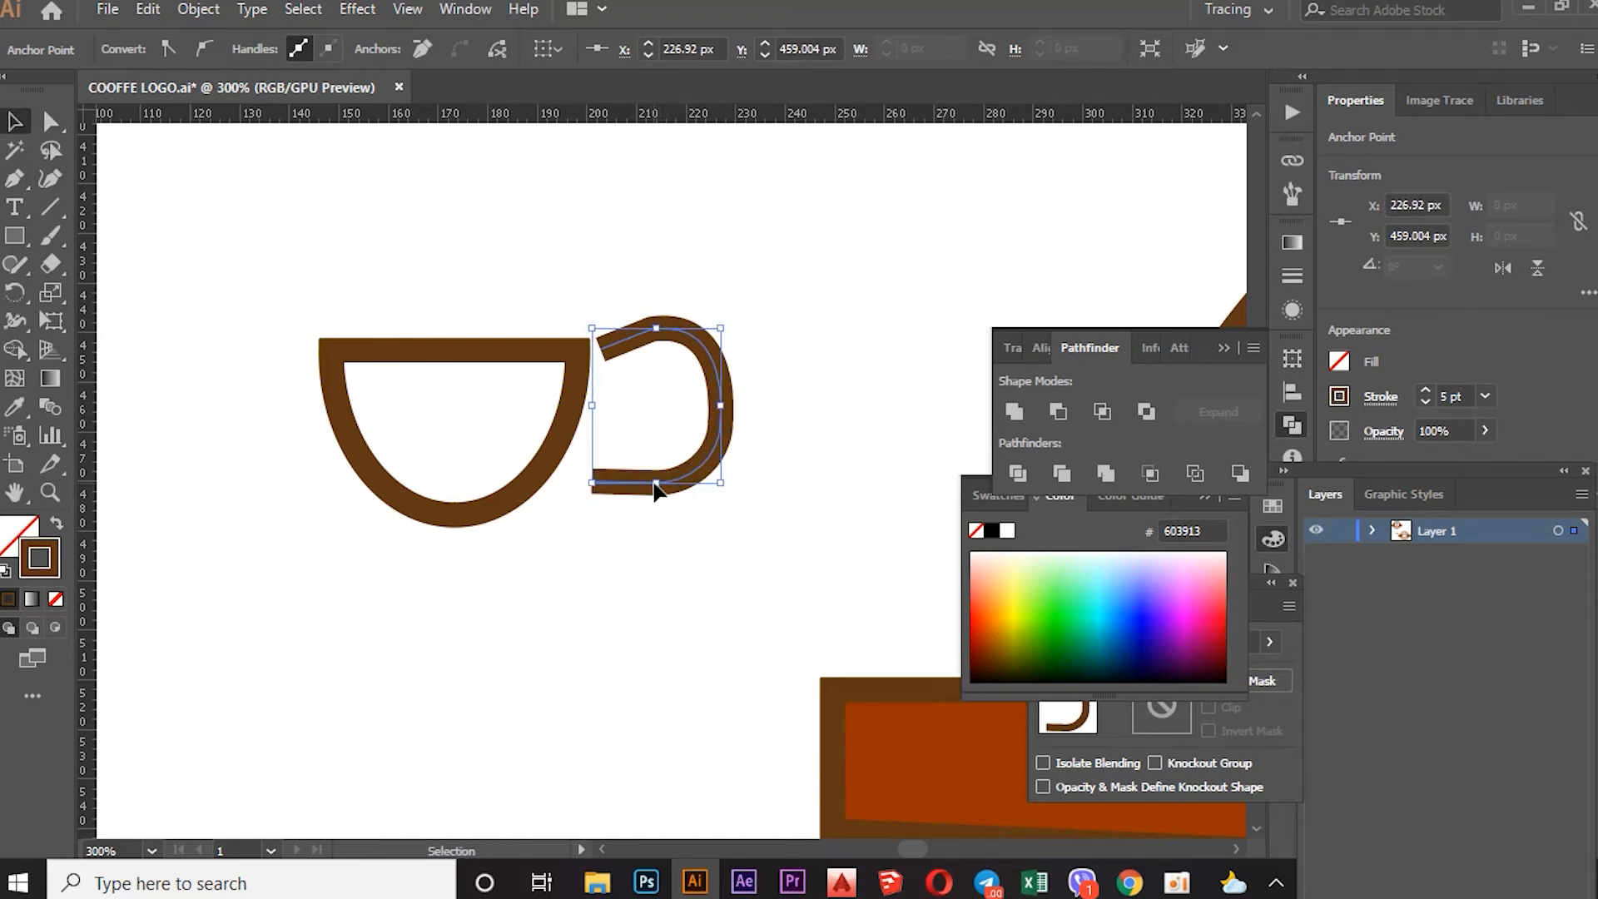
pyautogui.click(611, 367)
pyautogui.click(611, 353)
pyautogui.click(574, 292)
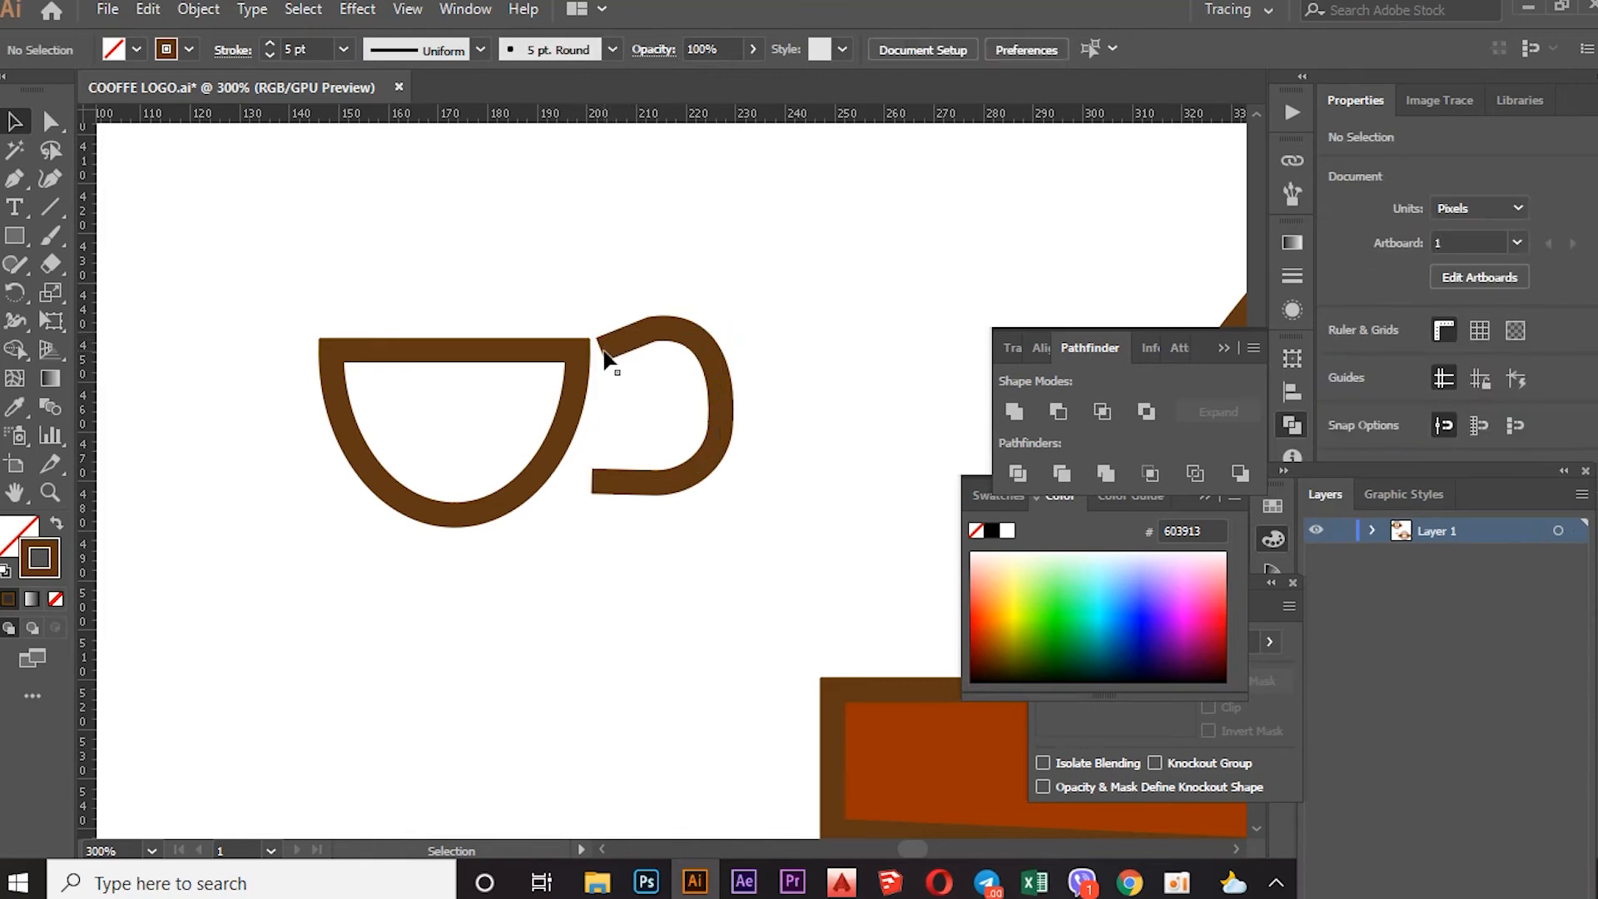
pyautogui.click(614, 356)
pyautogui.click(681, 281)
pyautogui.moveTo(602, 350)
pyautogui.mouseDown()
pyautogui.moveTo(600, 333)
pyautogui.moveTo(599, 359)
pyautogui.mouseUp()
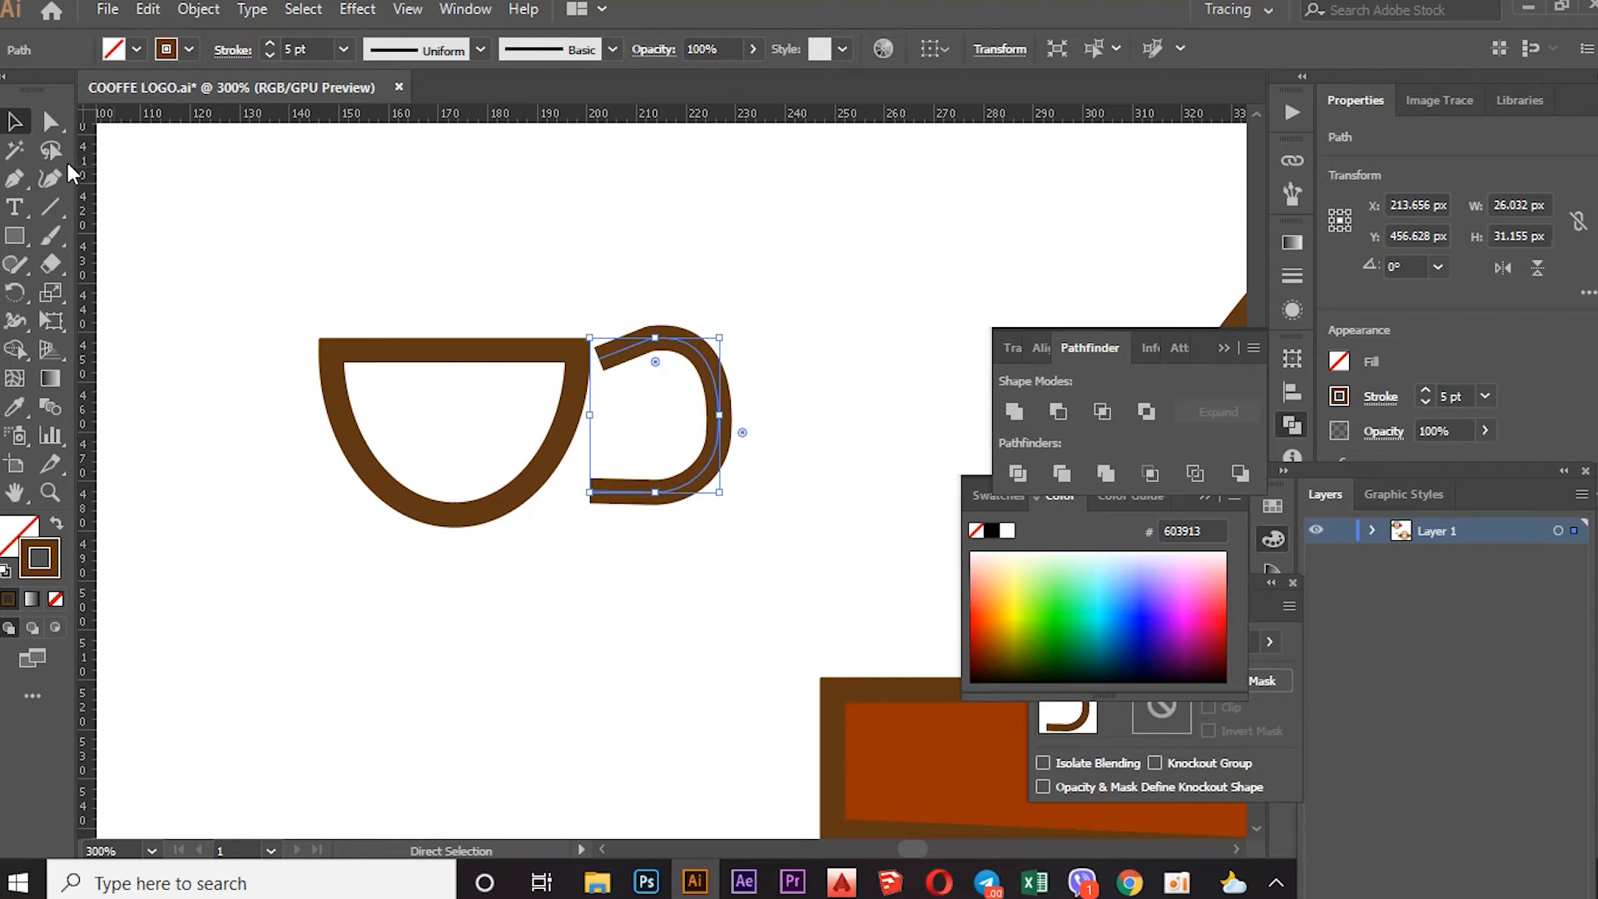
# Undo the recent reshaping edits on the cup handle
pyautogui.click(50, 123)
pyautogui.hotkey('ctrl', 'z')
pyautogui.hotkey('ctrl', 'z')
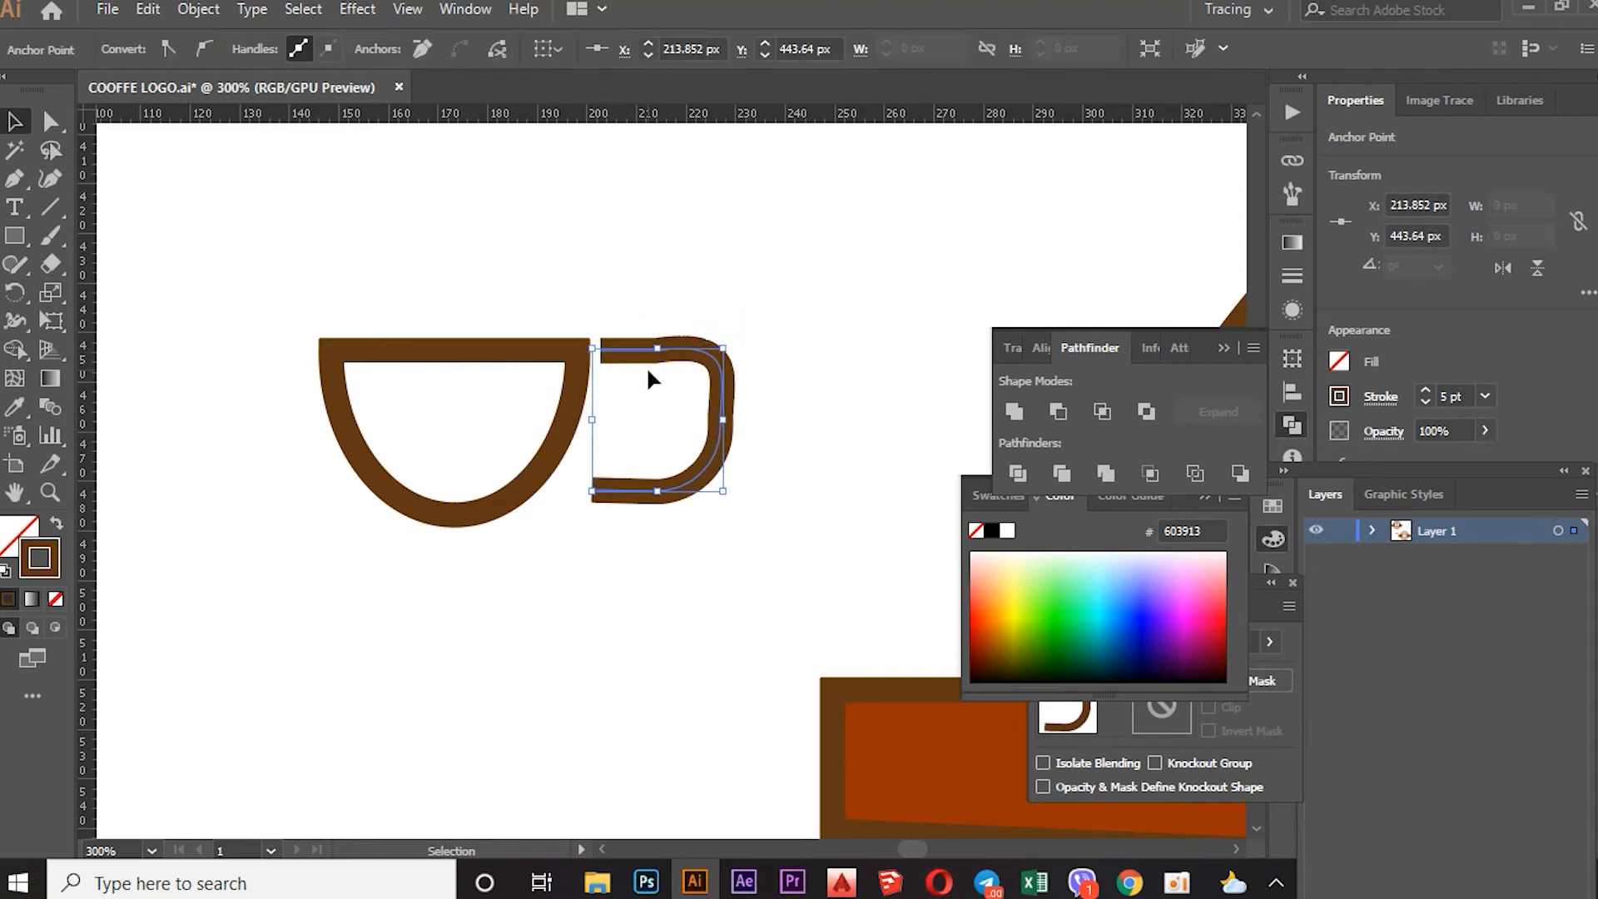
# Move the handle's upper end anchor slightly so it sits beside the cup's rim
pyautogui.click(601, 314)
pyautogui.click(658, 360)
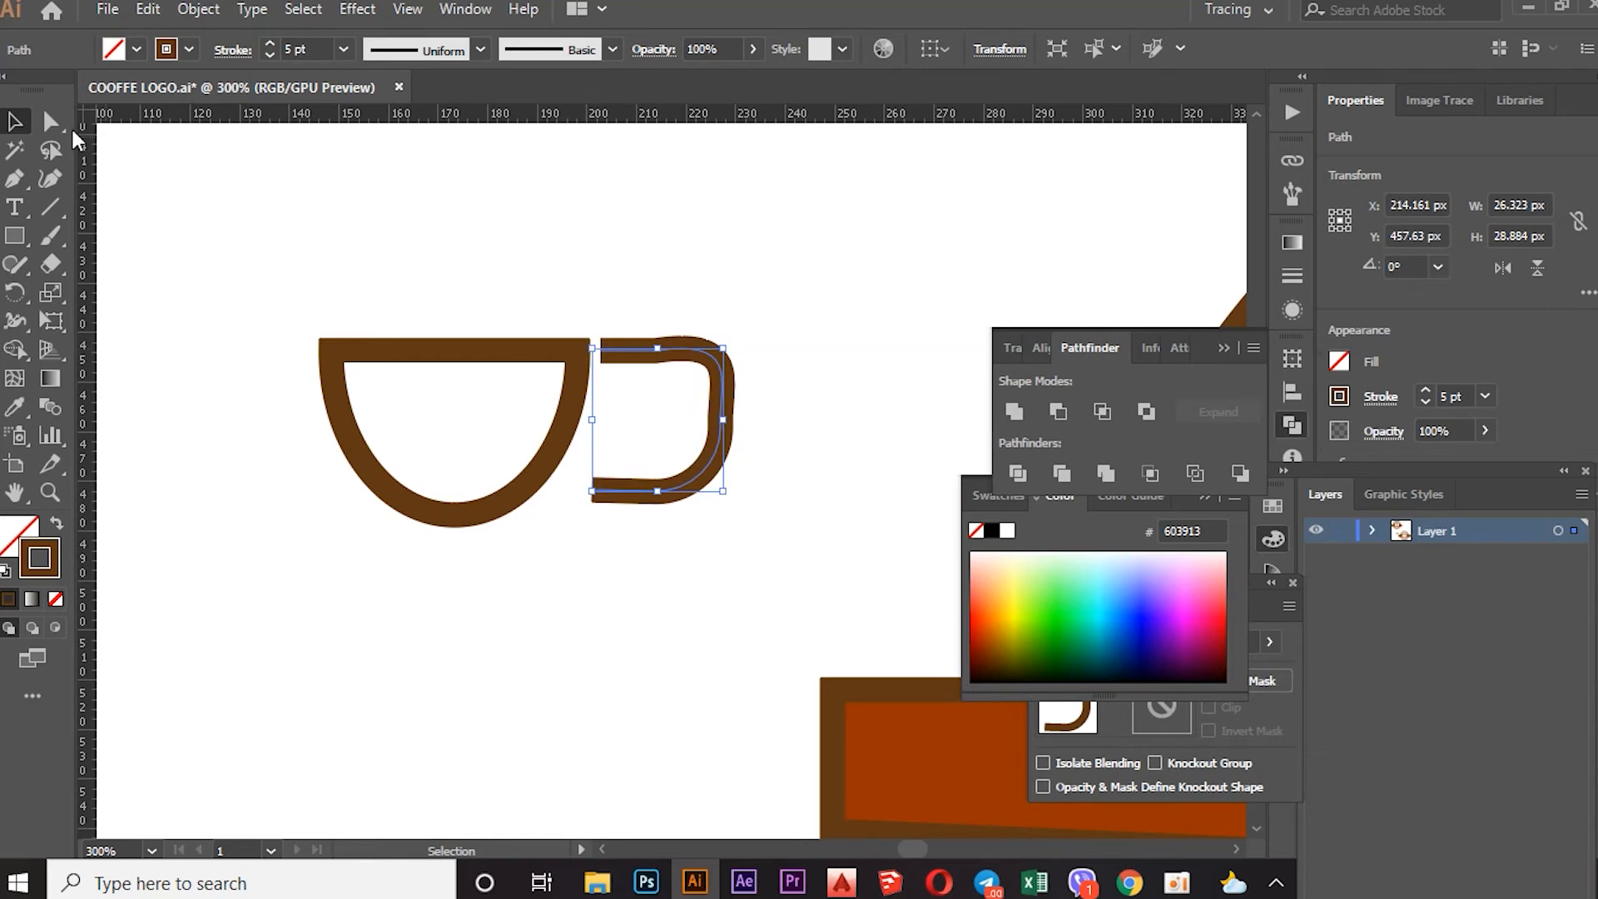
pyautogui.click(51, 123)
pyautogui.click(603, 356)
pyautogui.moveTo(599, 350)
pyautogui.mouseDown()
pyautogui.moveTo(601, 331)
pyautogui.moveTo(594, 342)
pyautogui.mouseUp()
# Try pulling the anchor on the handle's outer side outward, and undo that change
pyautogui.moveTo(717, 402); pyautogui.dragTo(731, 397)
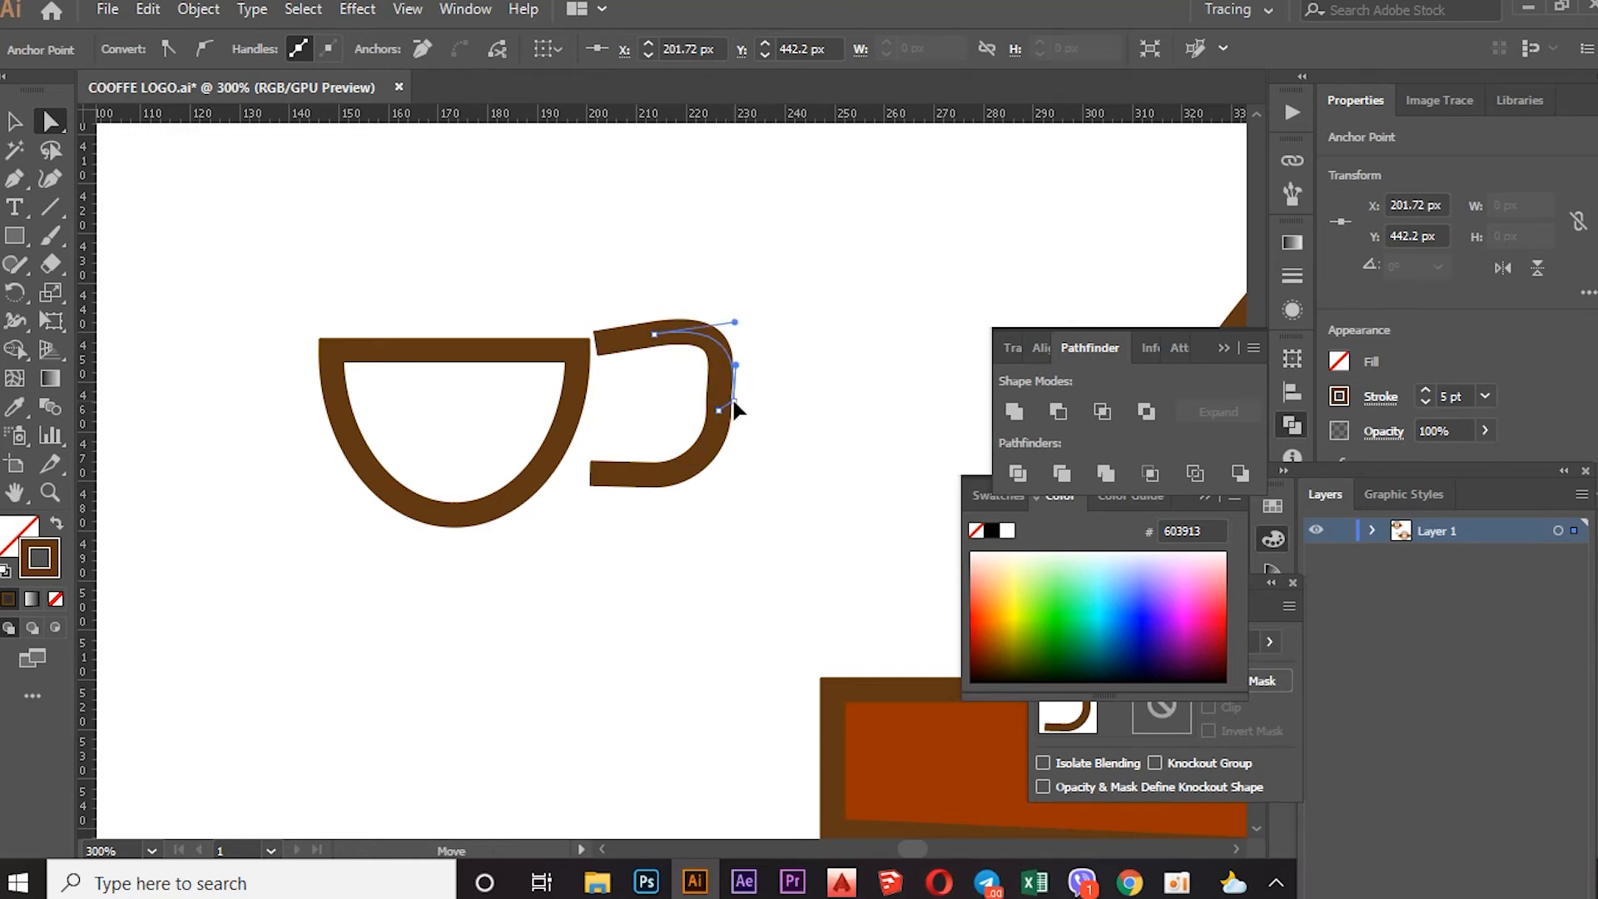
pyautogui.press('p')
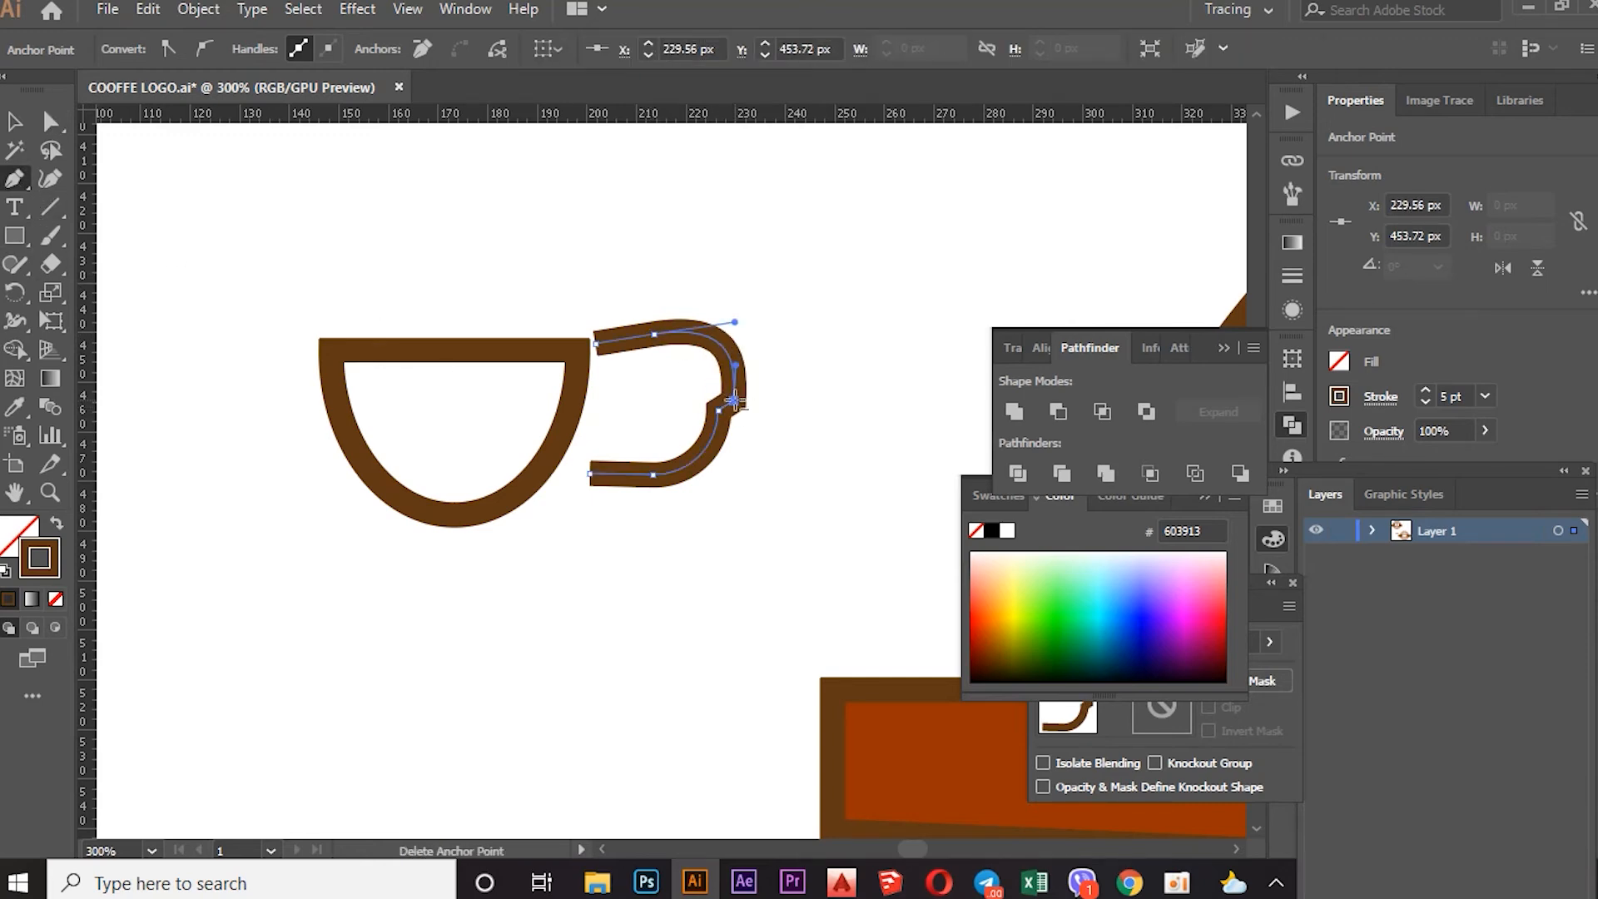
pyautogui.hotkey('ctrl', 'z')
# Raise the handle's outer side anchor to about Y 451 px, adjust the lower bend's curve and slope the lower end downward
pyautogui.click(49, 123)
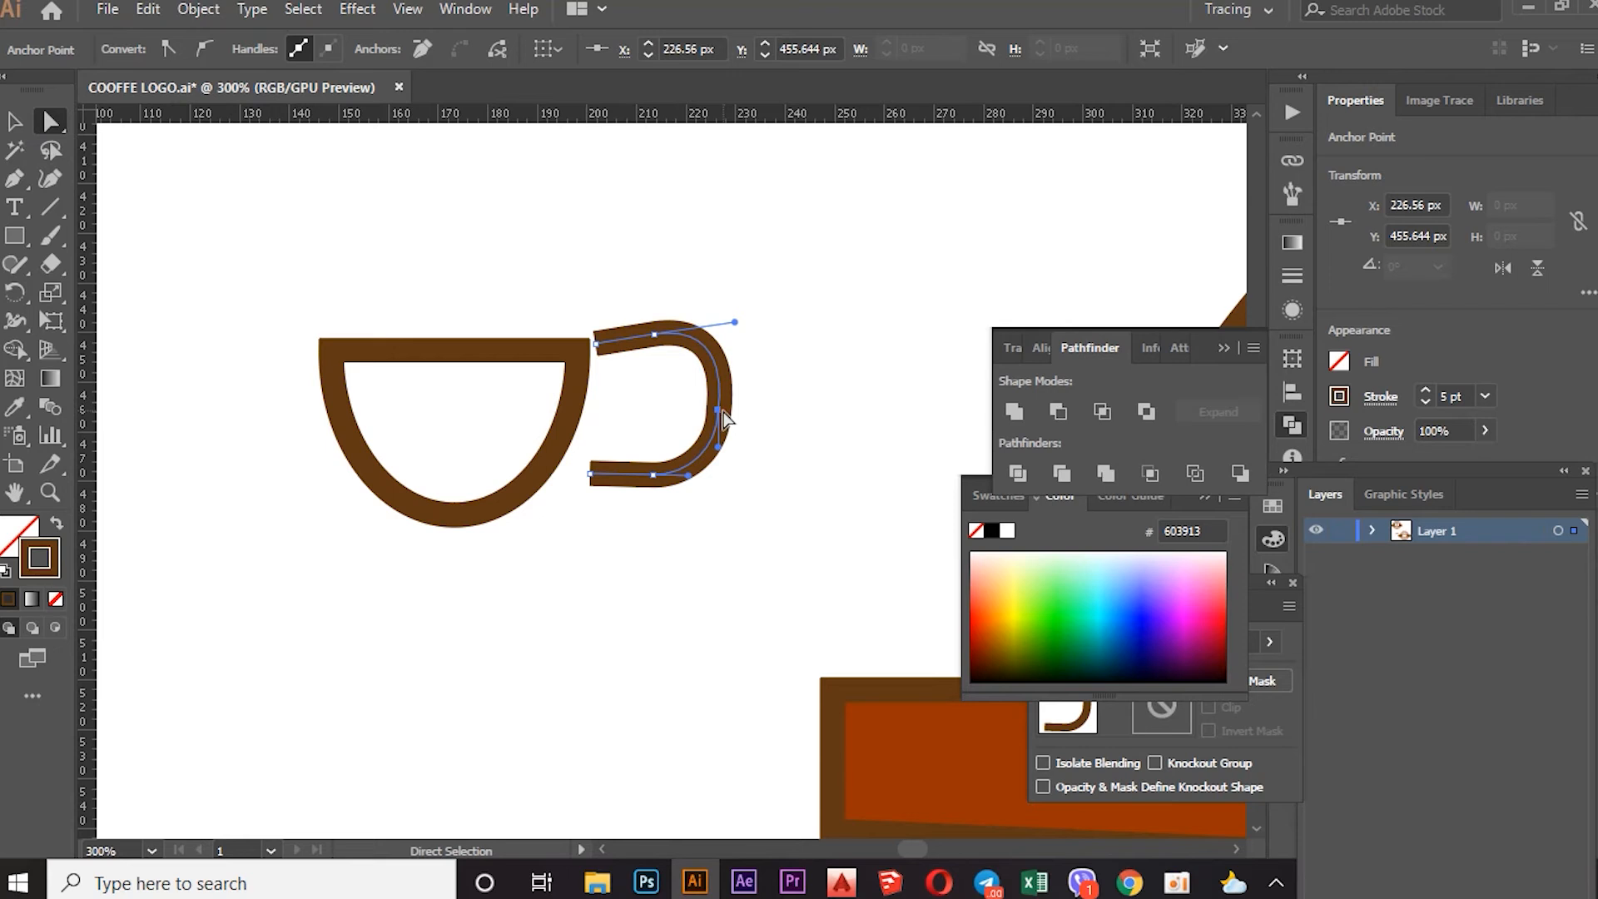
pyautogui.moveTo(722, 424); pyautogui.dragTo(721, 400)
pyautogui.moveTo(687, 479); pyautogui.dragTo(691, 469)
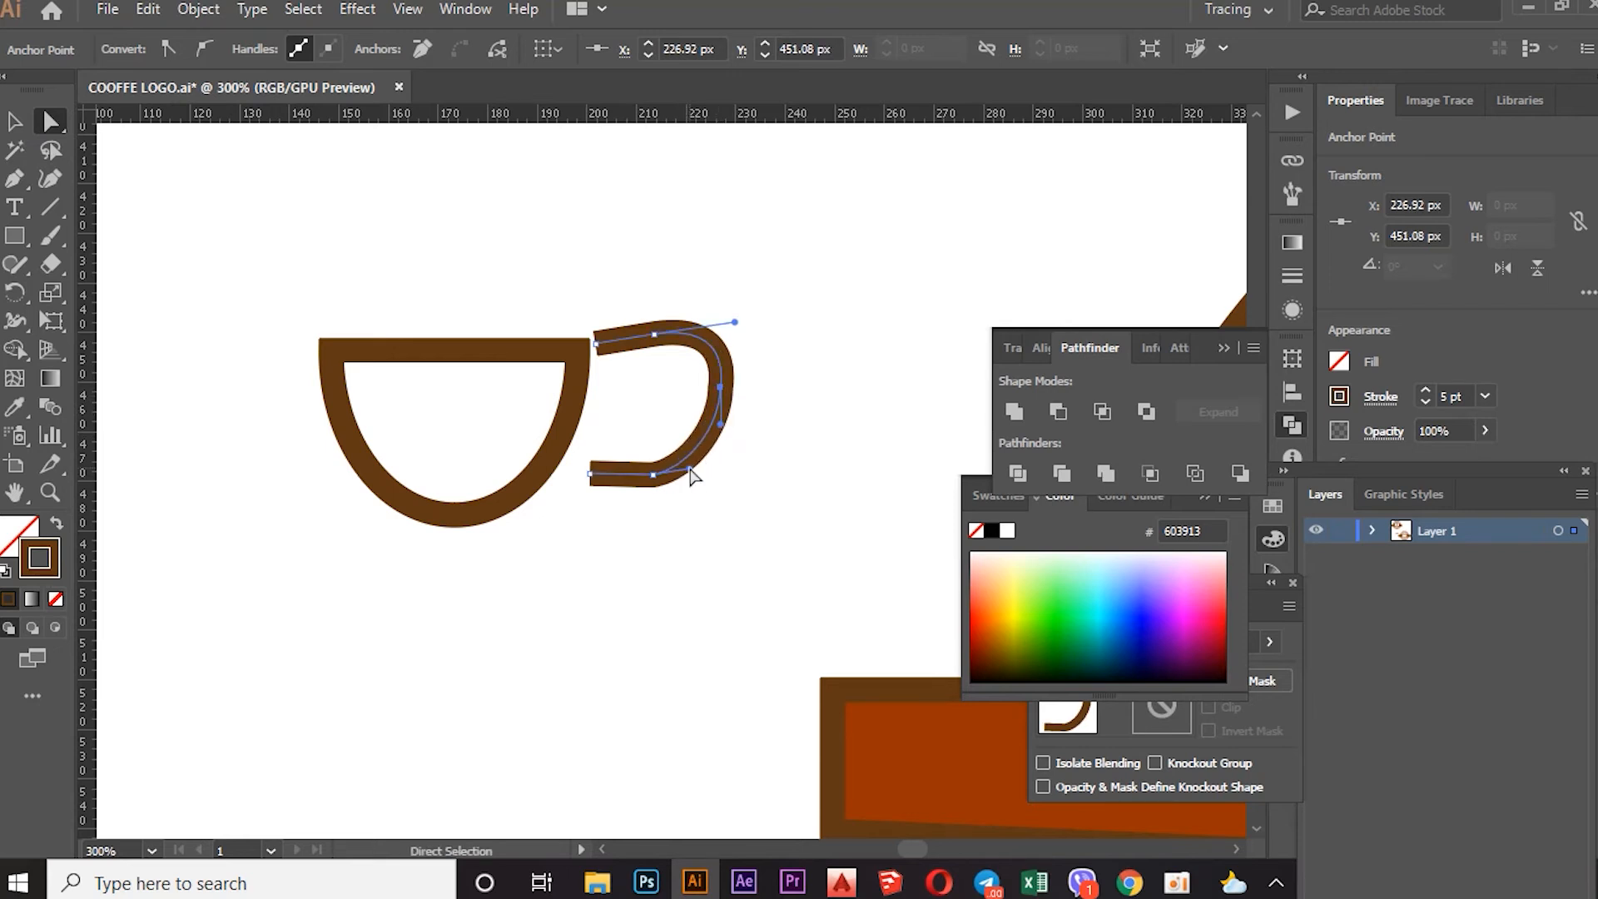
pyautogui.moveTo(590, 474); pyautogui.dragTo(591, 490)
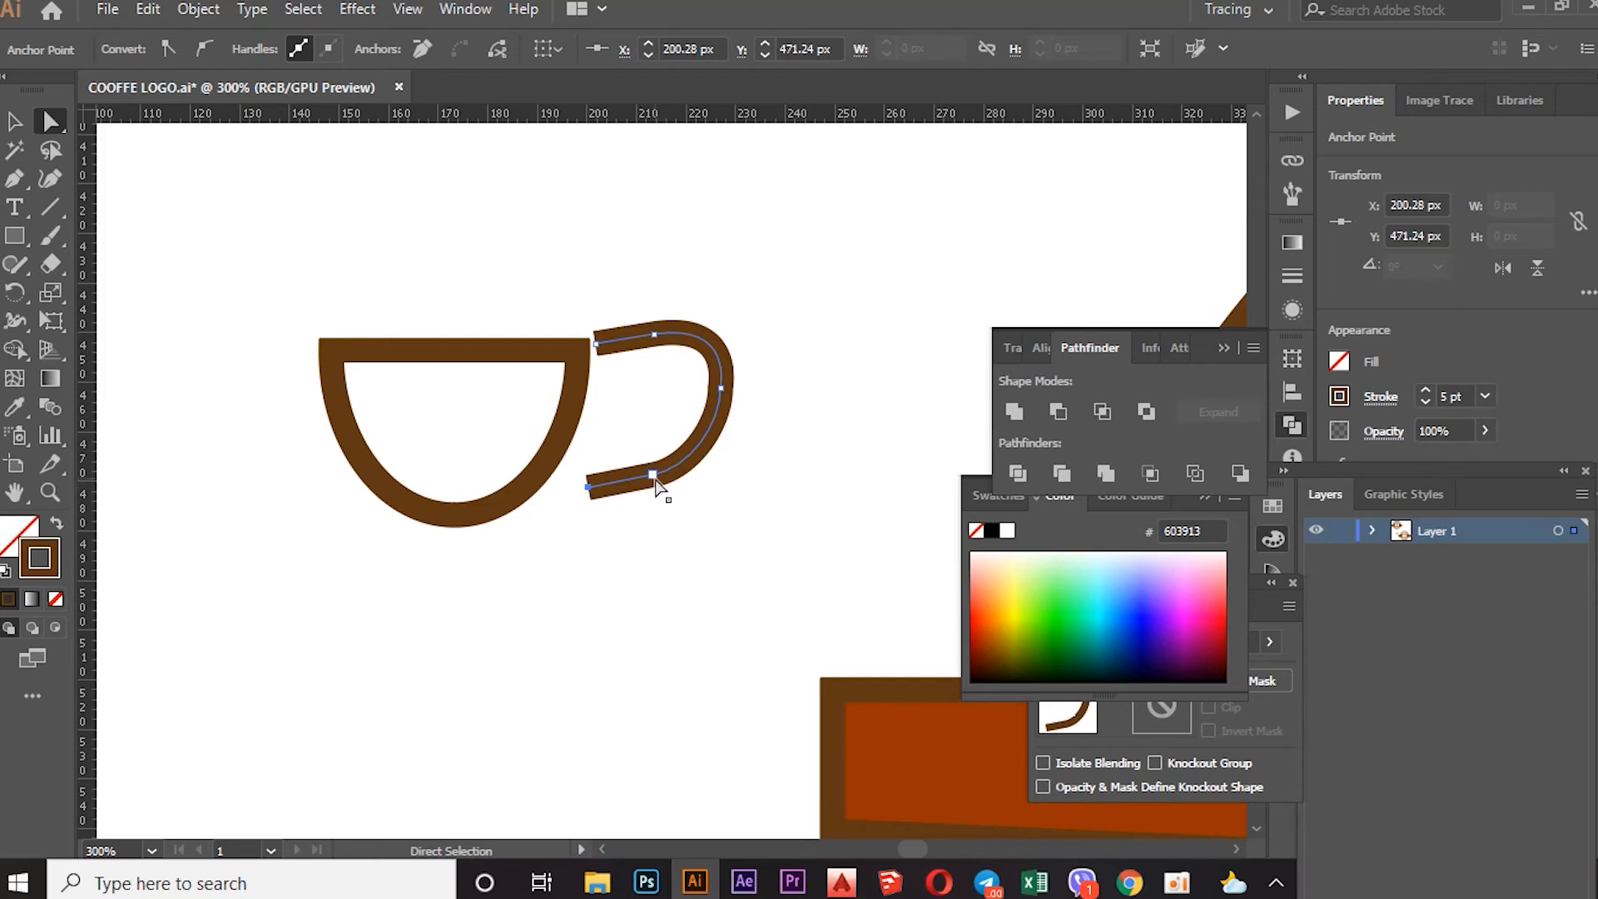
pyautogui.click(758, 373)
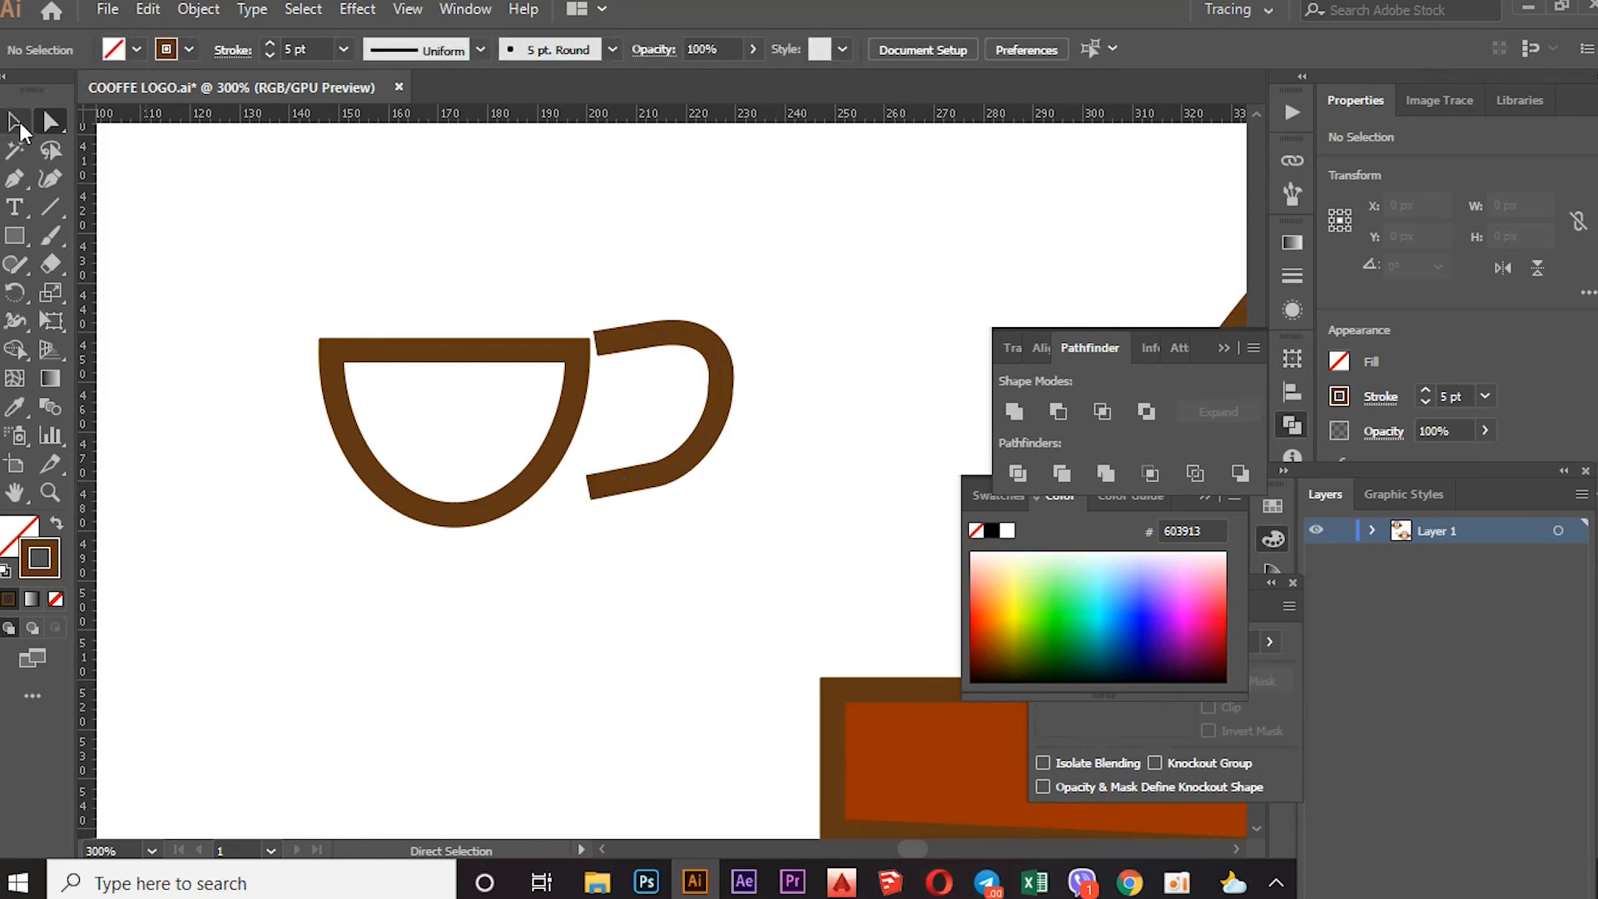
# Move the handle down and toward the cup so its upper end overlaps the cup's side
pyautogui.press('v')
pyautogui.click(713, 404)
pyautogui.click(698, 391)
pyautogui.click(726, 374)
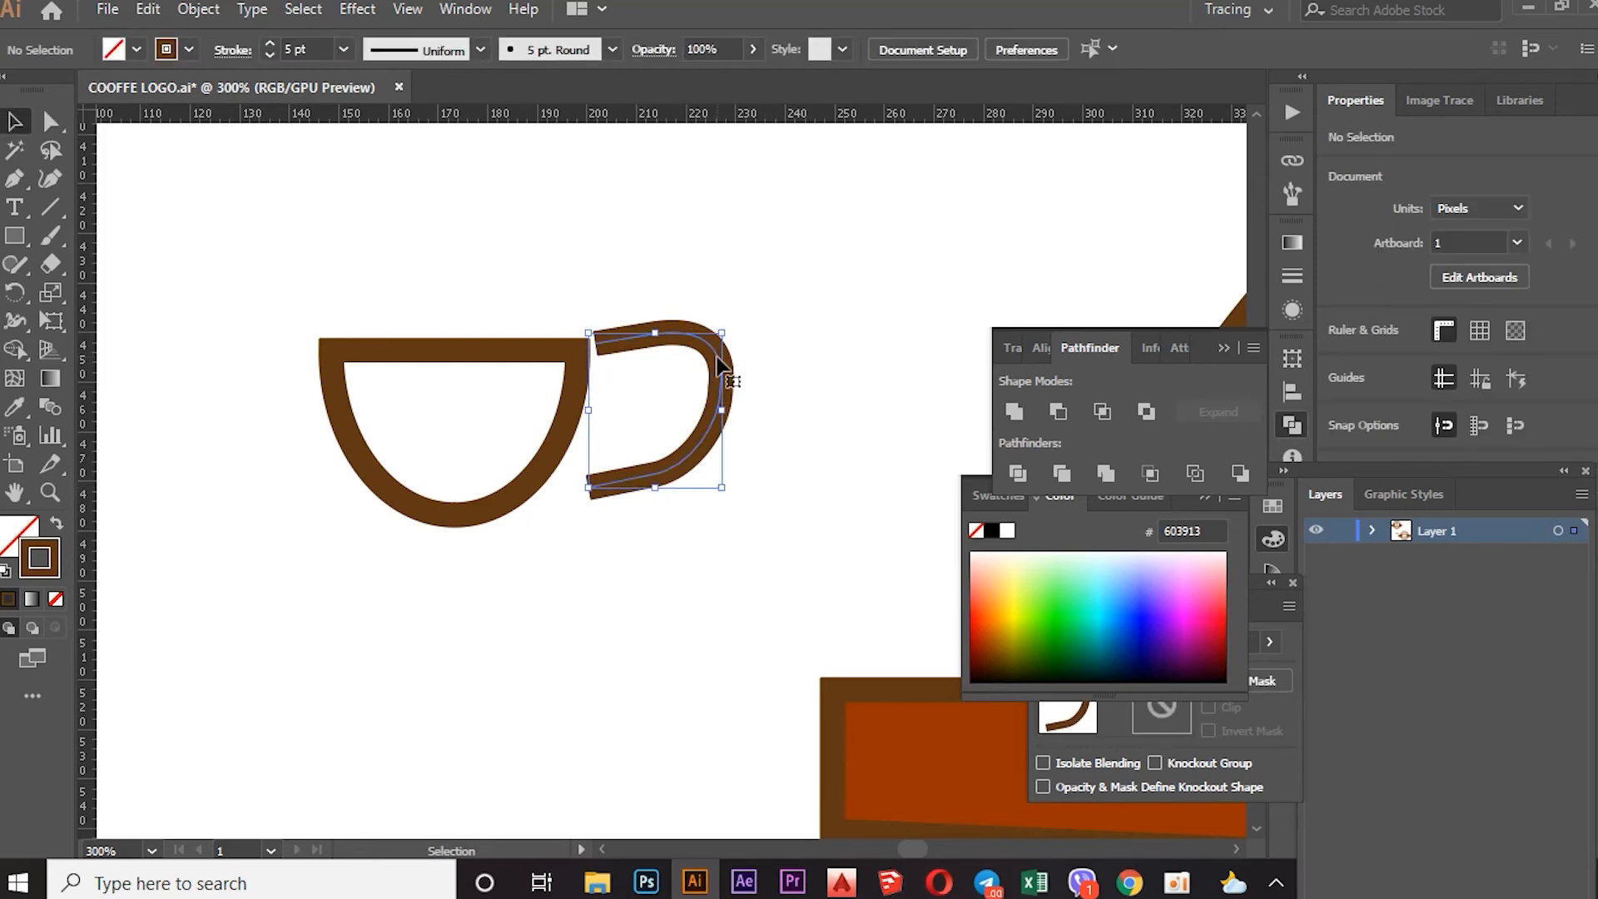
pyautogui.moveTo(712, 354); pyautogui.dragTo(699, 375)
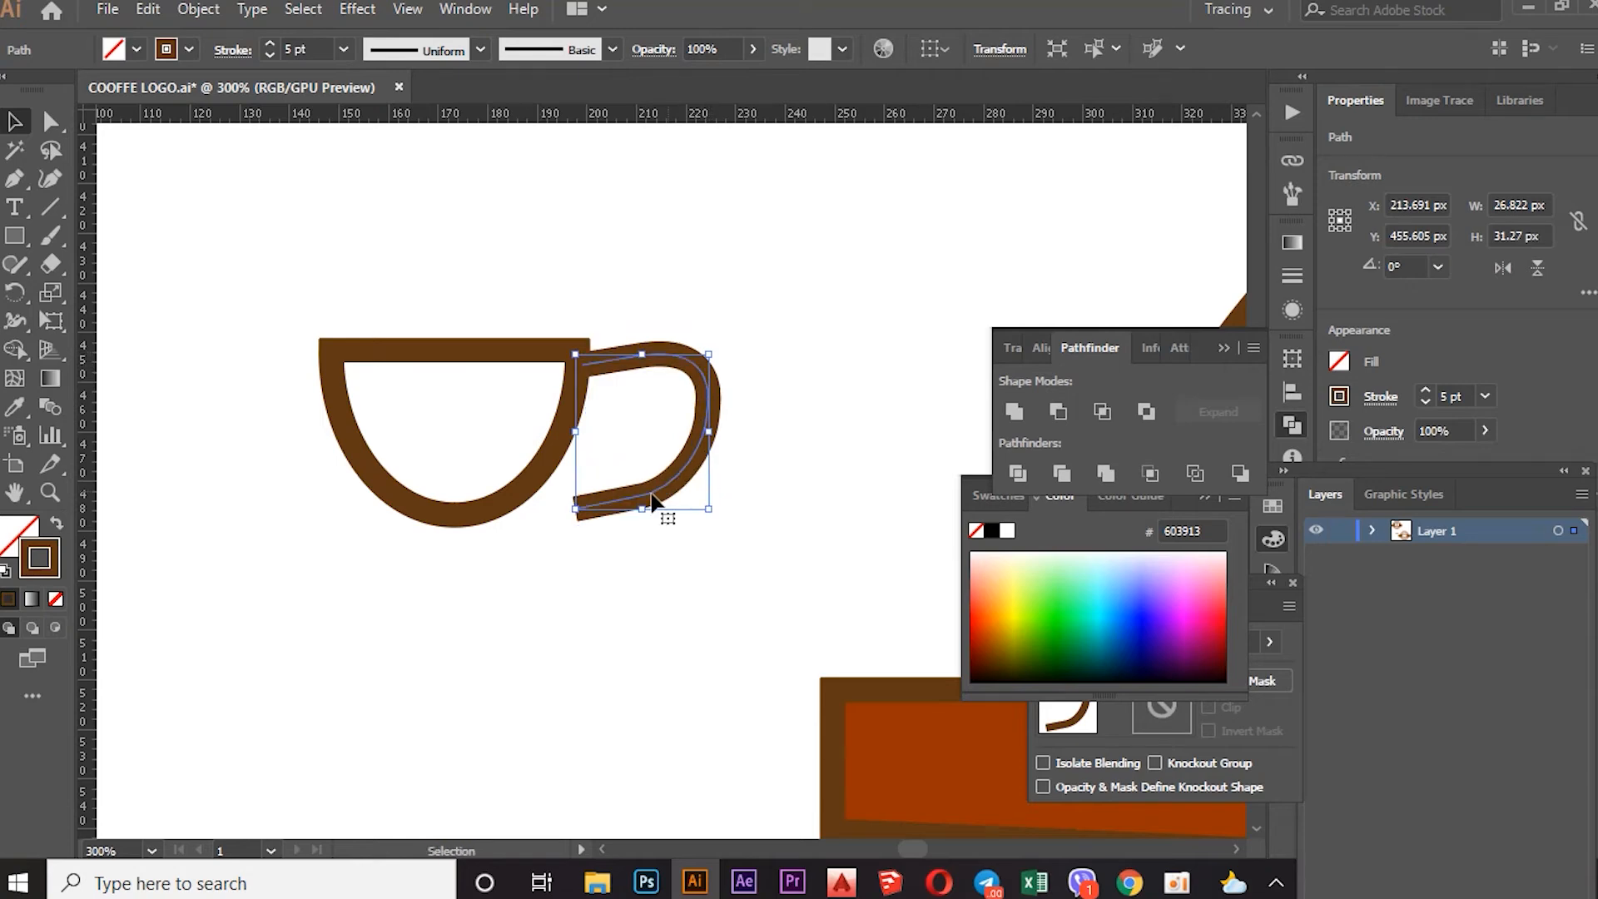
# Attach the handle's lower end to the cup wall and move its lower bend anchor inward to about X 200.5 px, Y 471.5 px
pyautogui.click(51, 121)
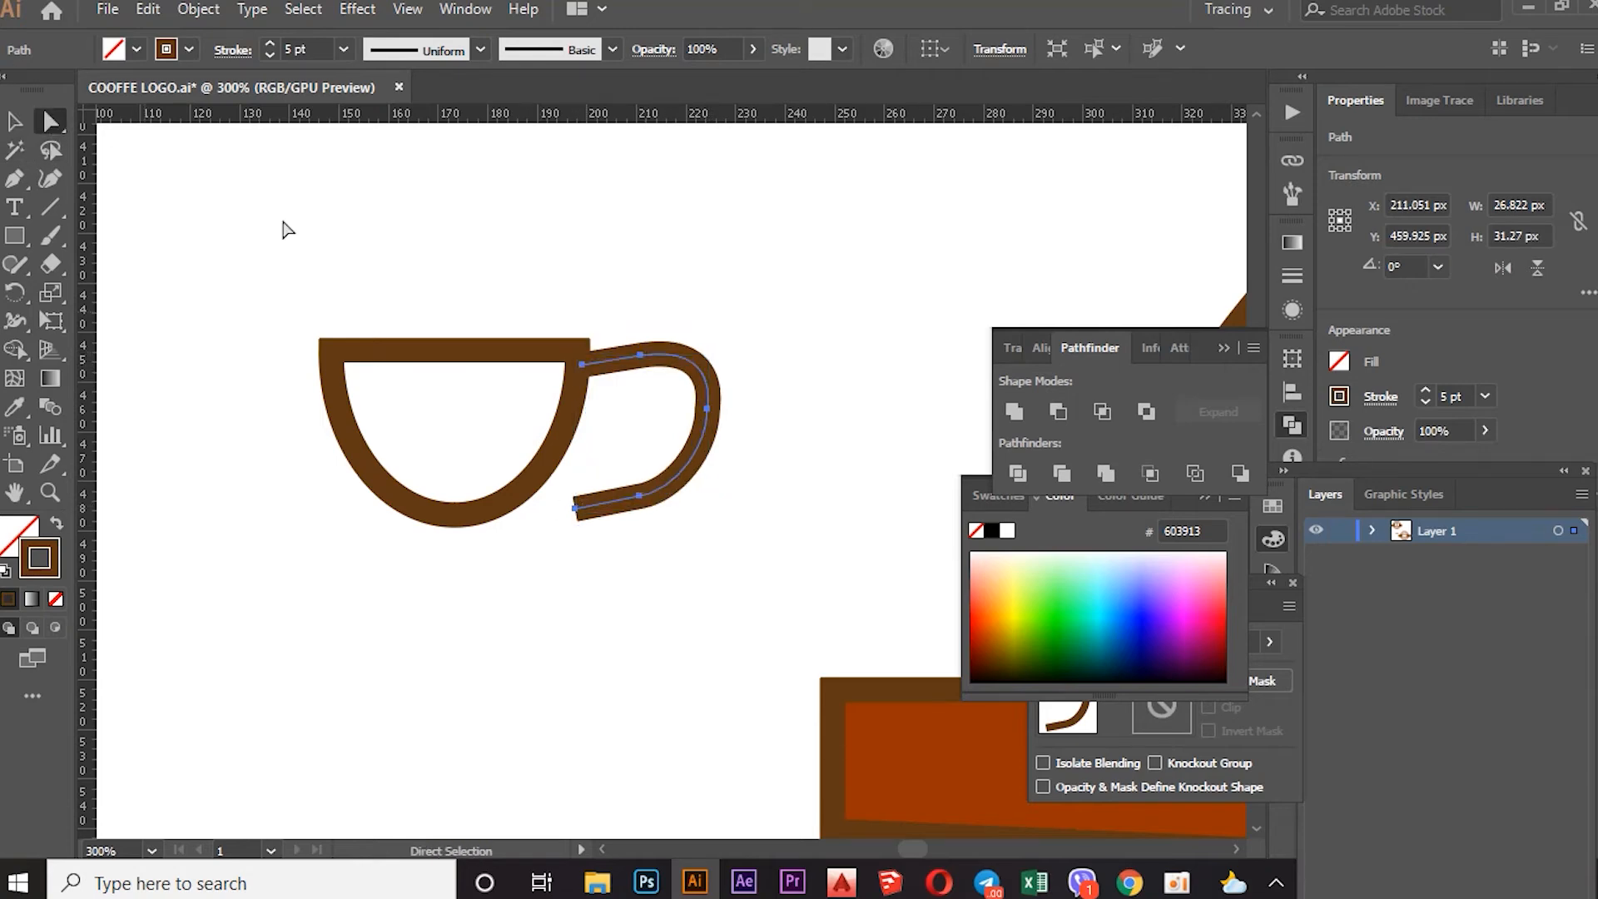
pyautogui.moveTo(574, 508); pyautogui.dragTo(538, 494)
pyautogui.hotkey('ctrl', 'z')
pyautogui.click(581, 525)
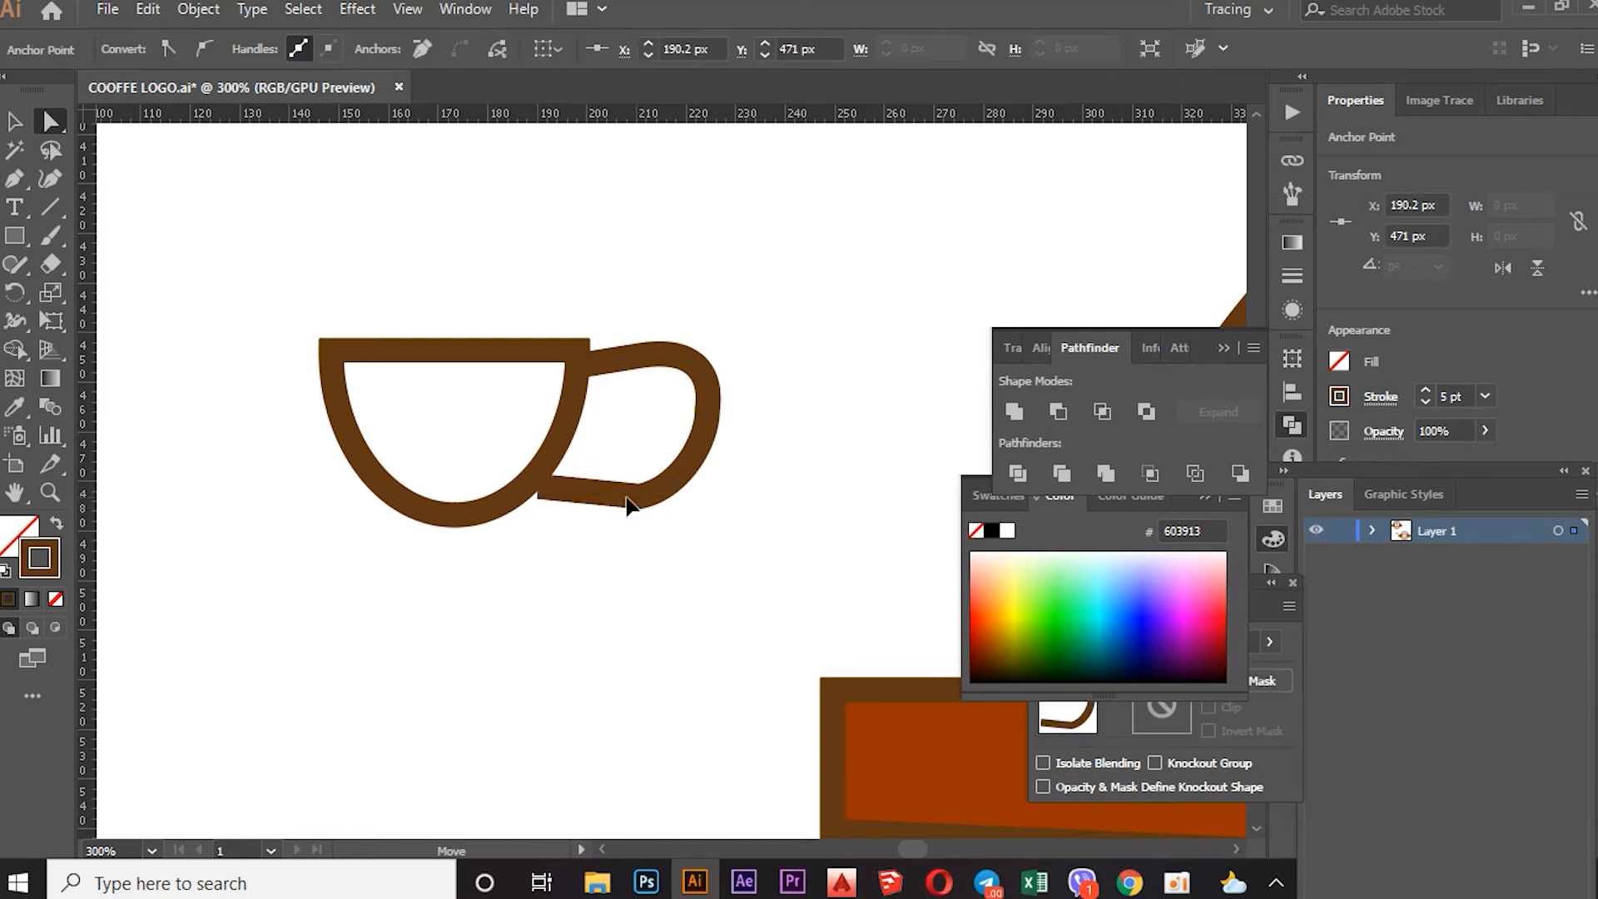
pyautogui.click(592, 489)
pyautogui.moveTo(540, 491); pyautogui.dragTo(588, 498)
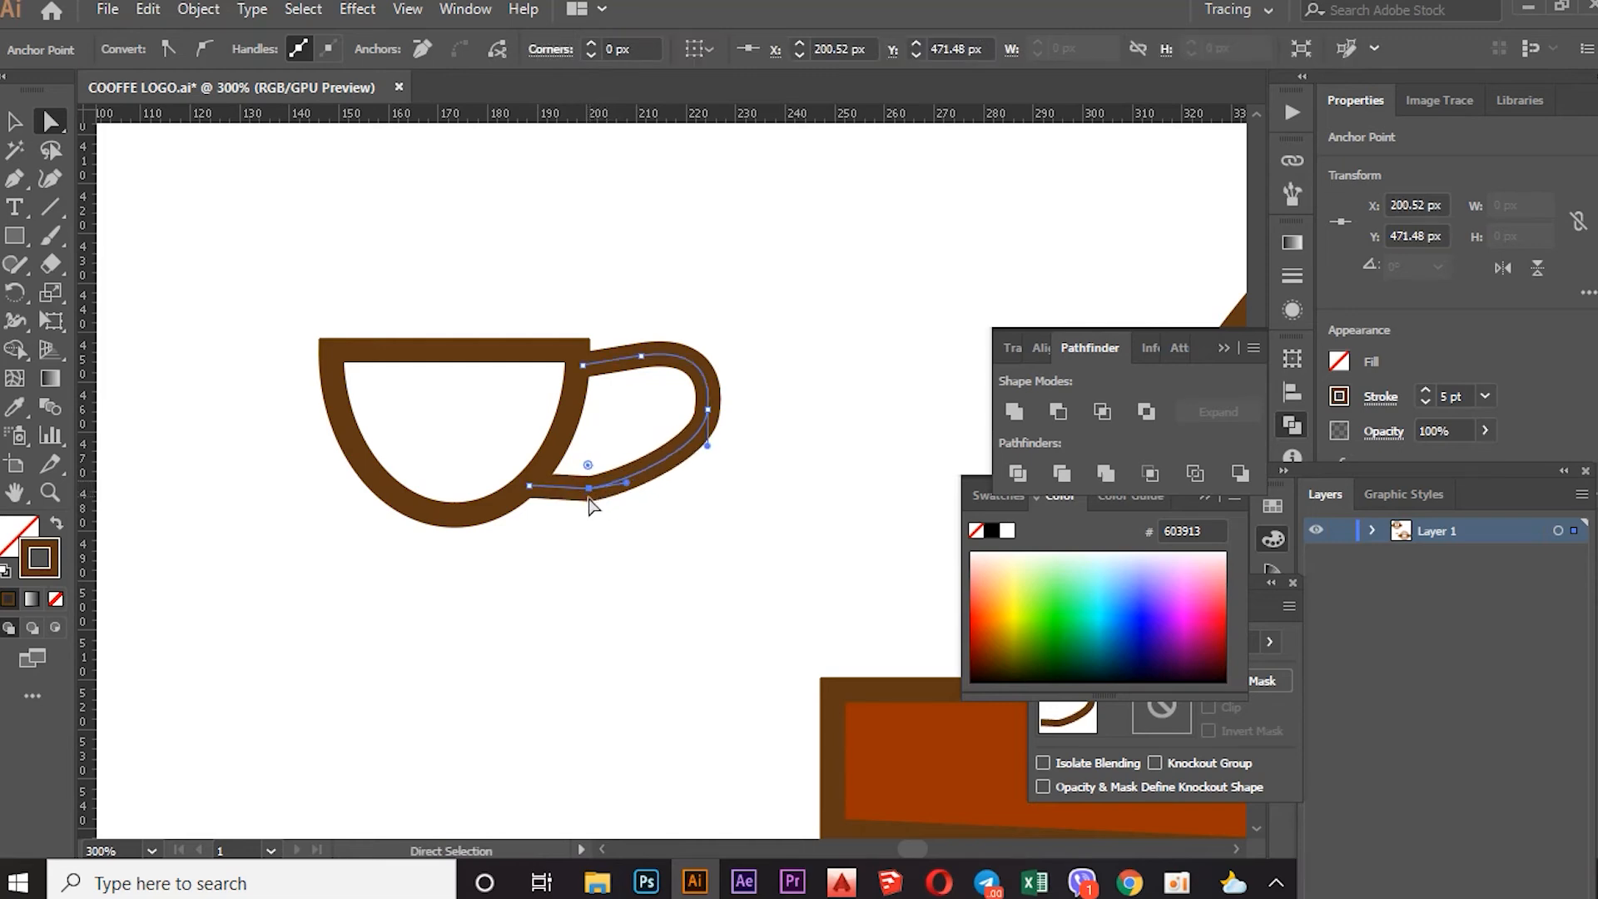
# Shift the handle's lower bend anchor closer to the cup and reposition the outer side anchor at about X 222.8 px, Y 456.8 px
pyautogui.click(707, 414)
pyautogui.moveTo(705, 410); pyautogui.dragTo(684, 412)
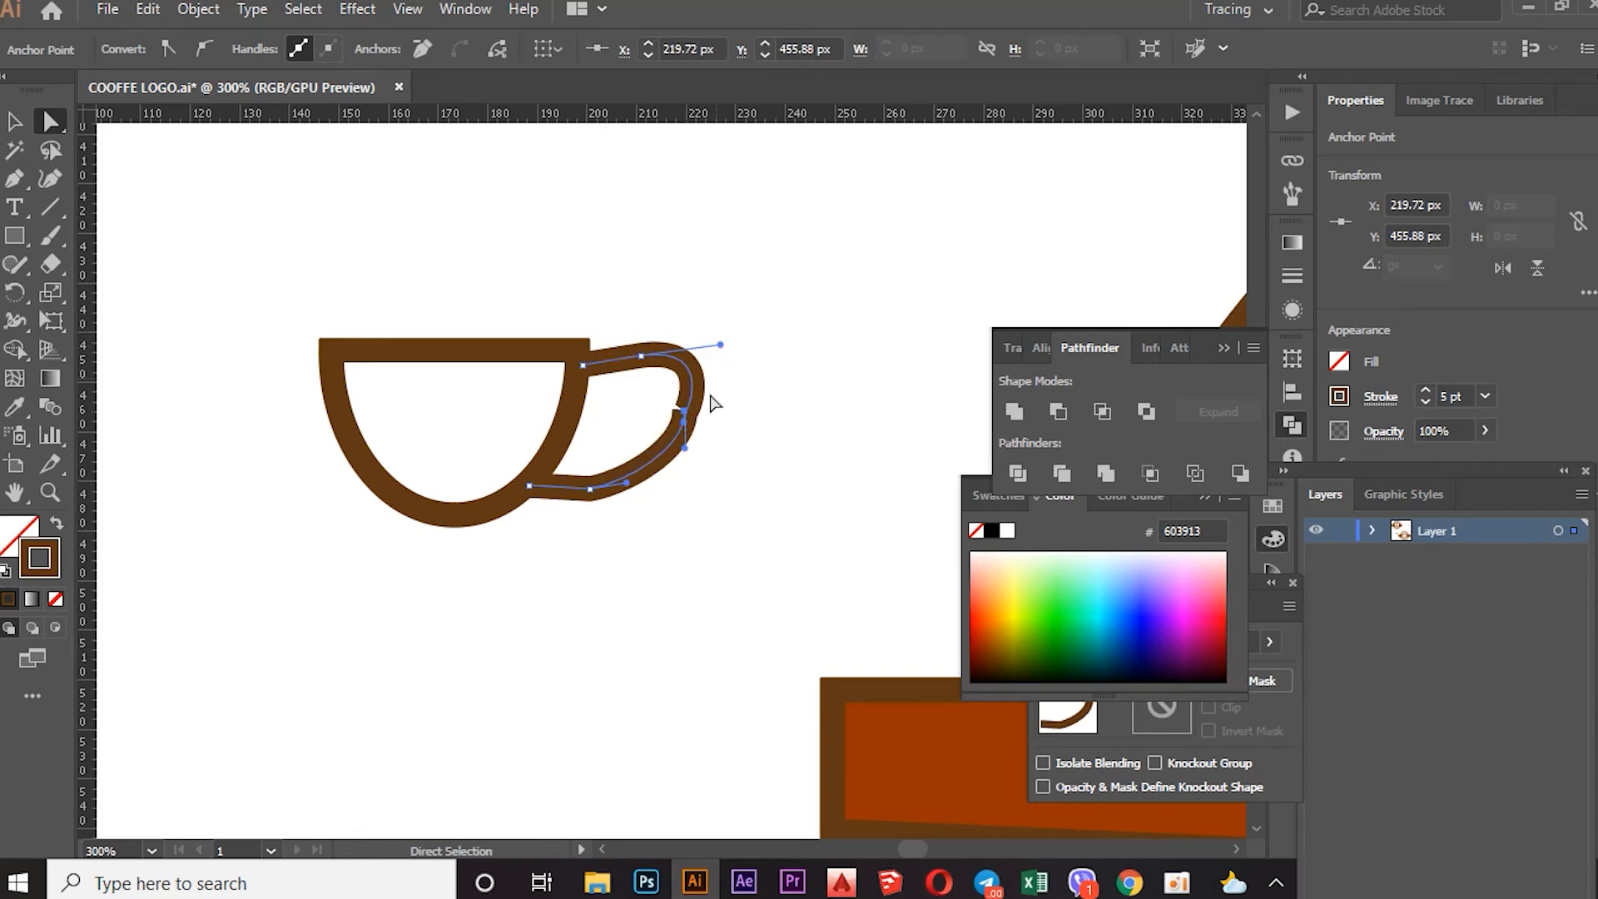
pyautogui.moveTo(590, 490); pyautogui.dragTo(567, 483)
pyautogui.click(669, 480)
pyautogui.click(684, 412)
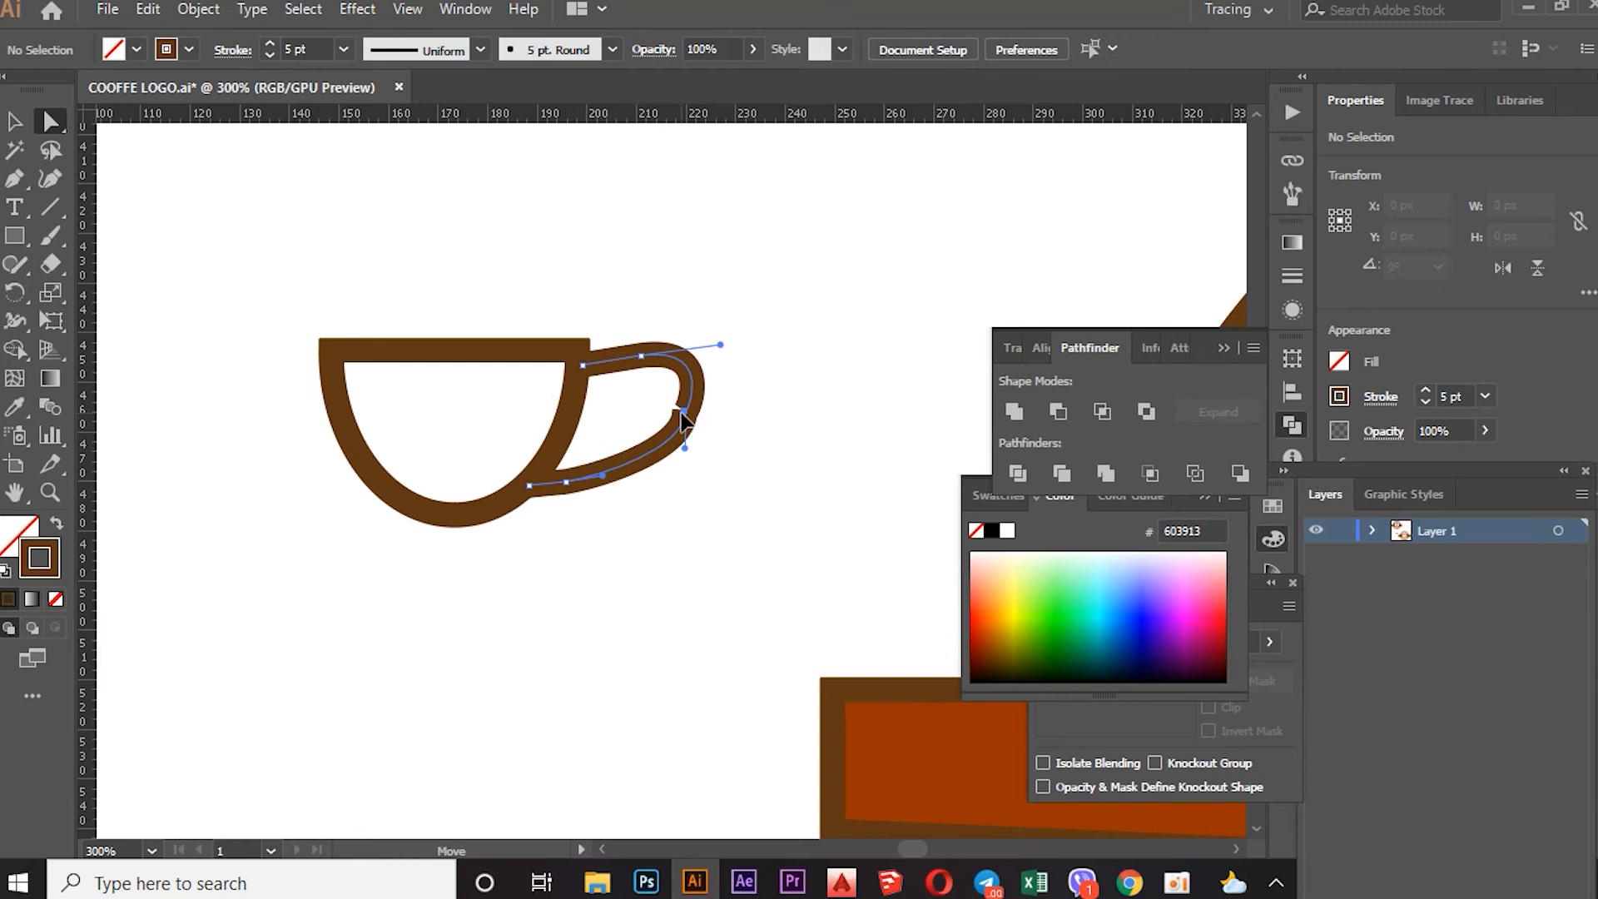
pyautogui.moveTo(684, 412); pyautogui.dragTo(702, 425)
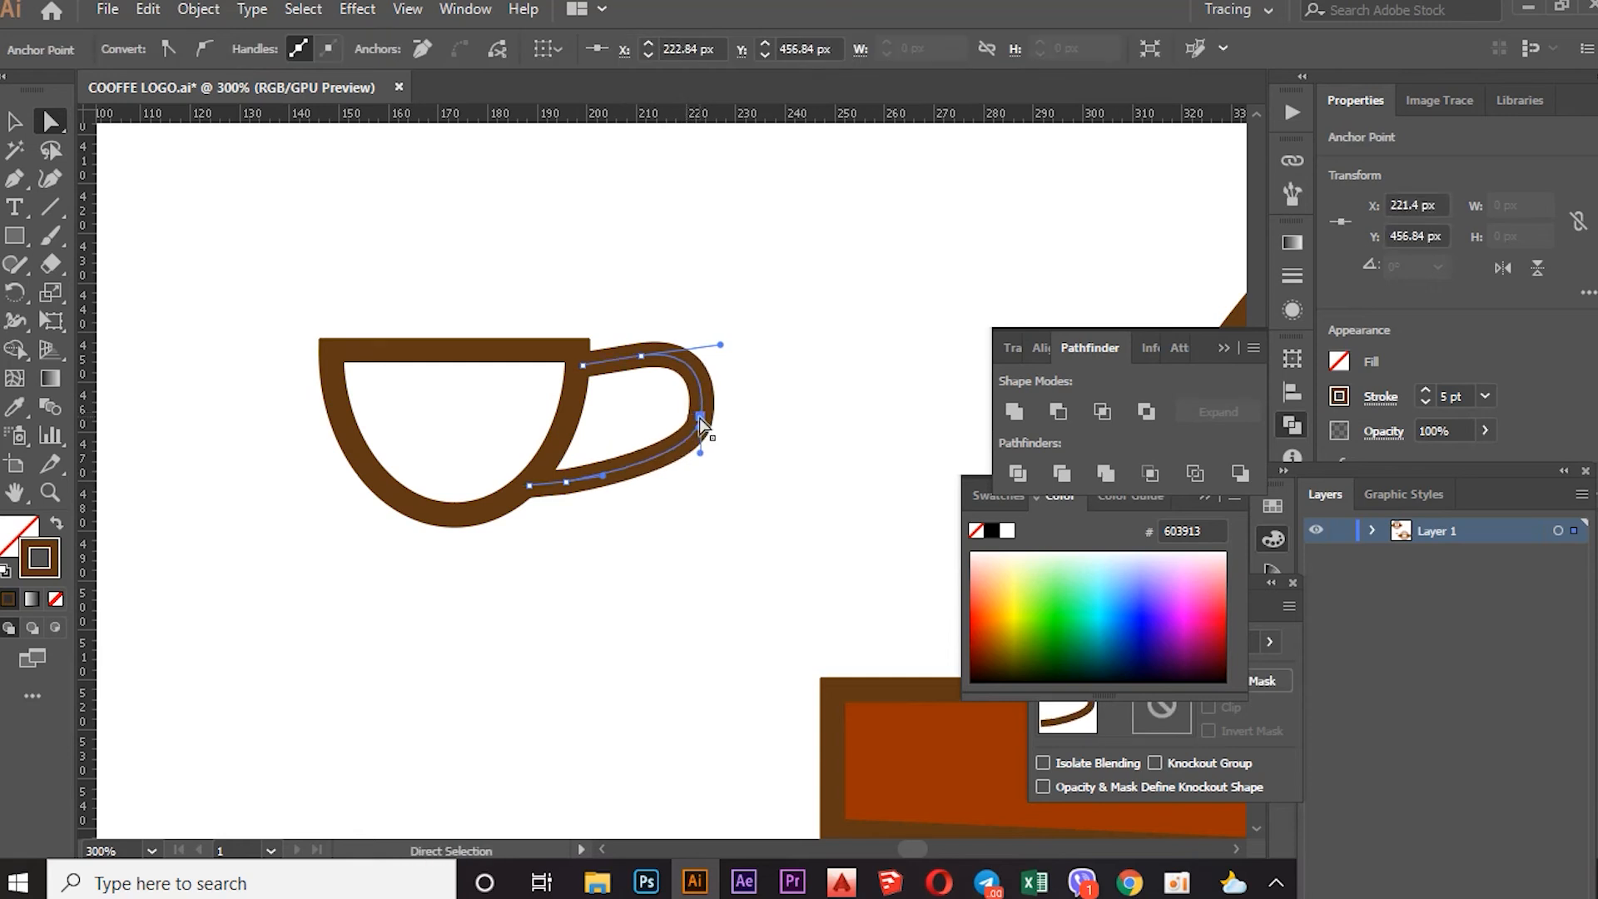
# Adjust the direction of the handle's upper curve and move the outer side anchor to about X 220.9 px, Y 458.5 px
pyautogui.moveTo(722, 345); pyautogui.dragTo(717, 356)
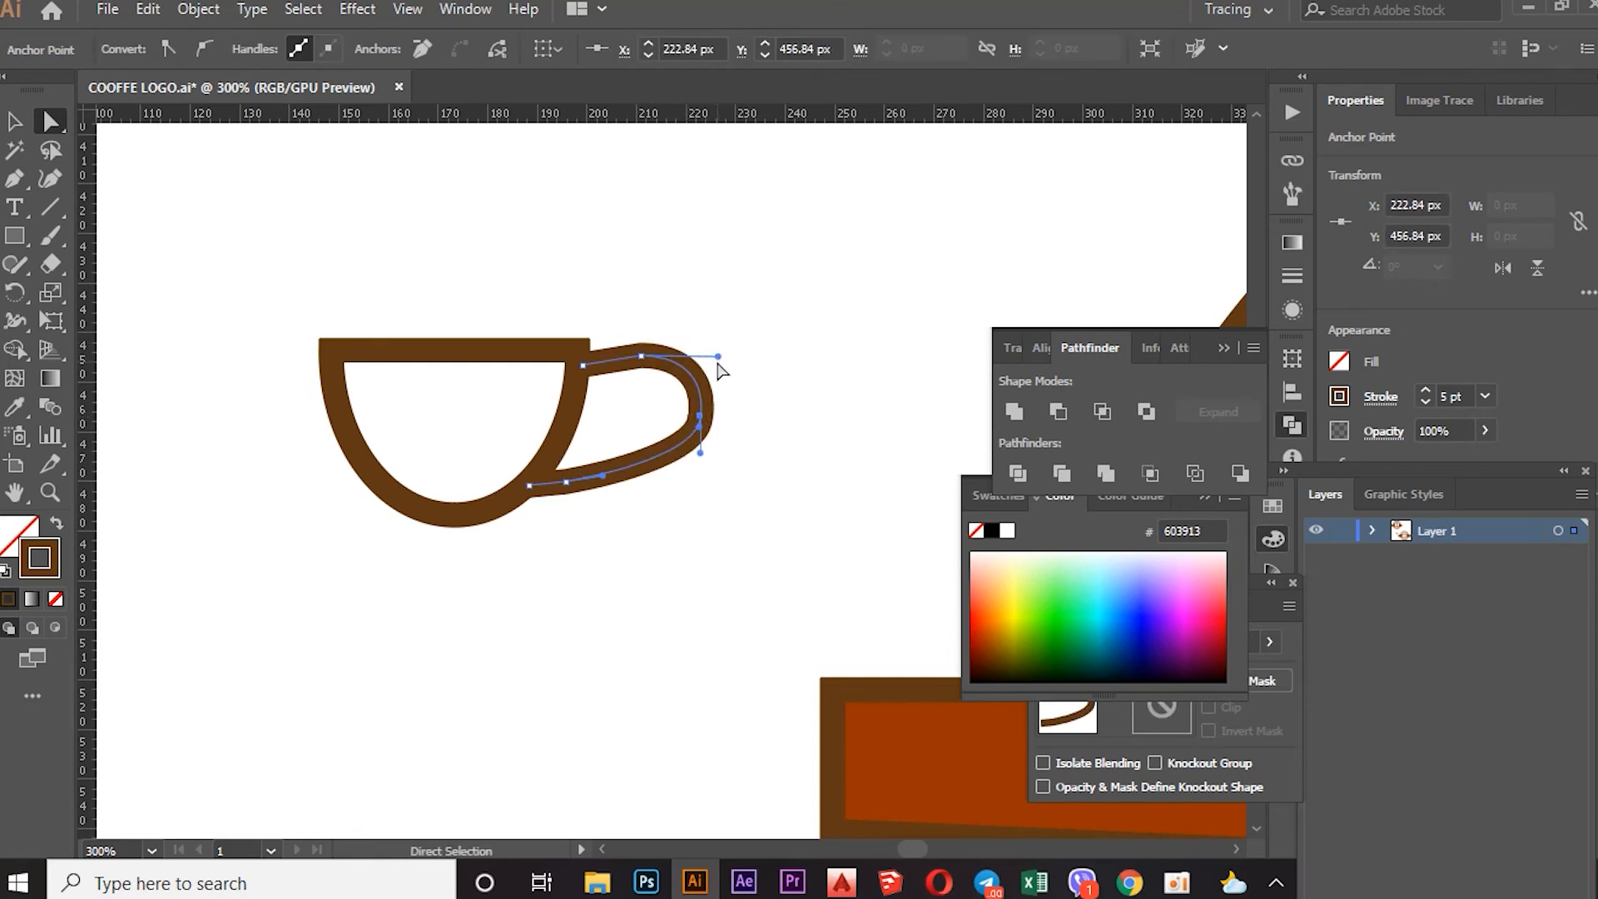
pyautogui.click(722, 335)
pyautogui.click(690, 372)
pyautogui.click(722, 356)
pyautogui.click(703, 397)
pyautogui.moveTo(717, 356); pyautogui.dragTo(725, 337)
pyautogui.moveTo(703, 425); pyautogui.dragTo(690, 460)
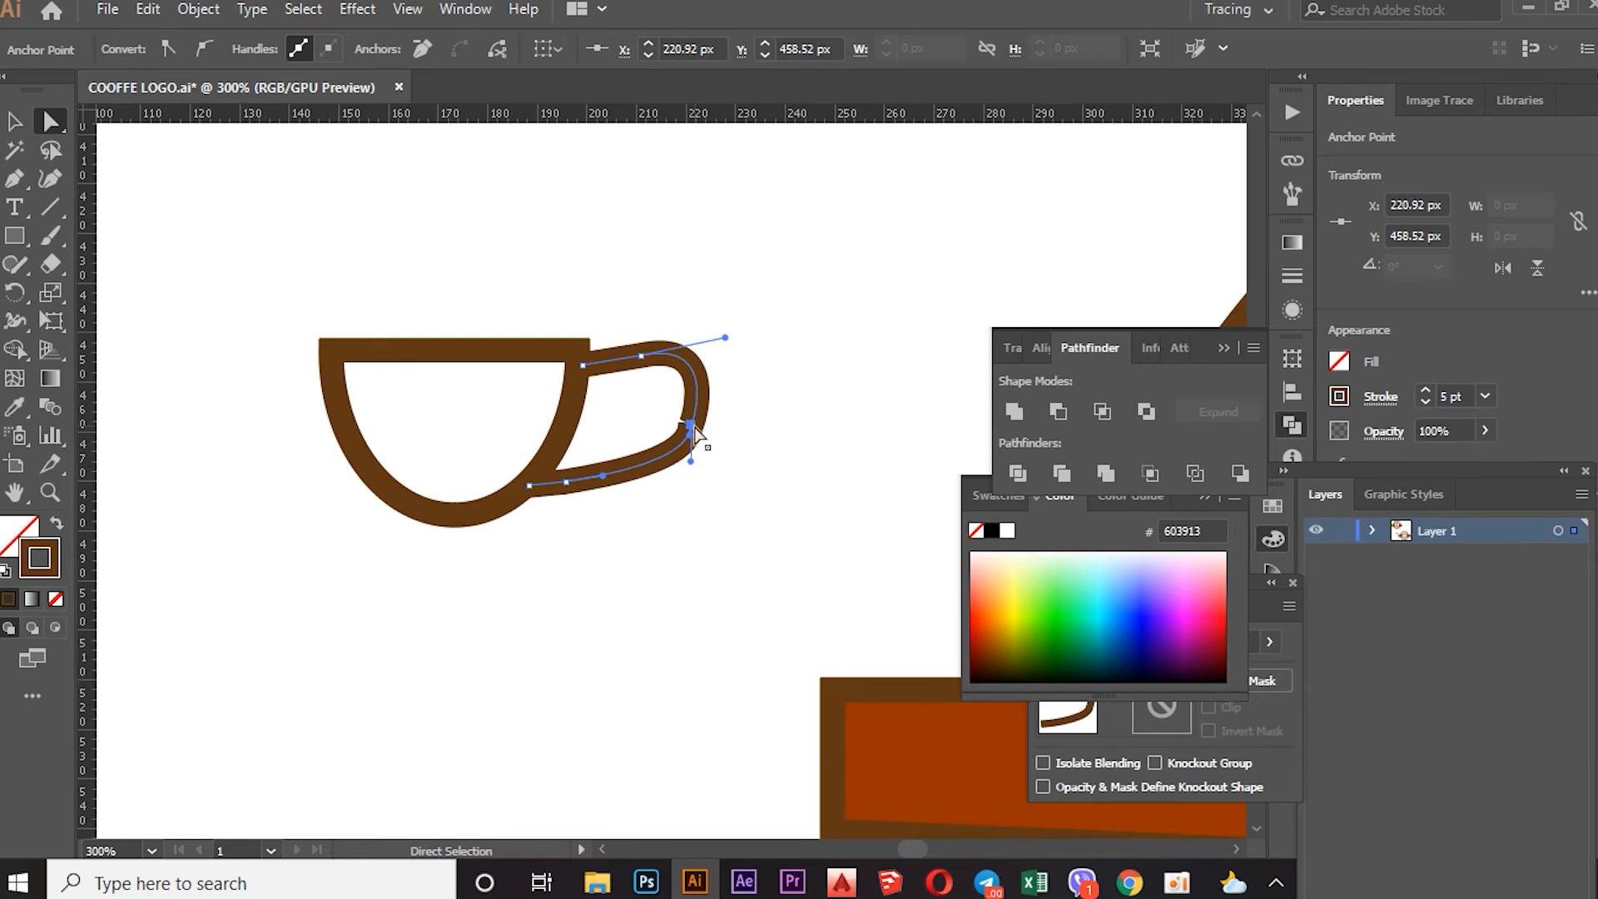
# Narrow the handle by moving its upper bend and outer side anchors toward the cup, and smooth the curve below the outer anchor
pyautogui.moveTo(641, 356); pyautogui.dragTo(607, 357)
pyautogui.moveTo(690, 425); pyautogui.dragTo(667, 428)
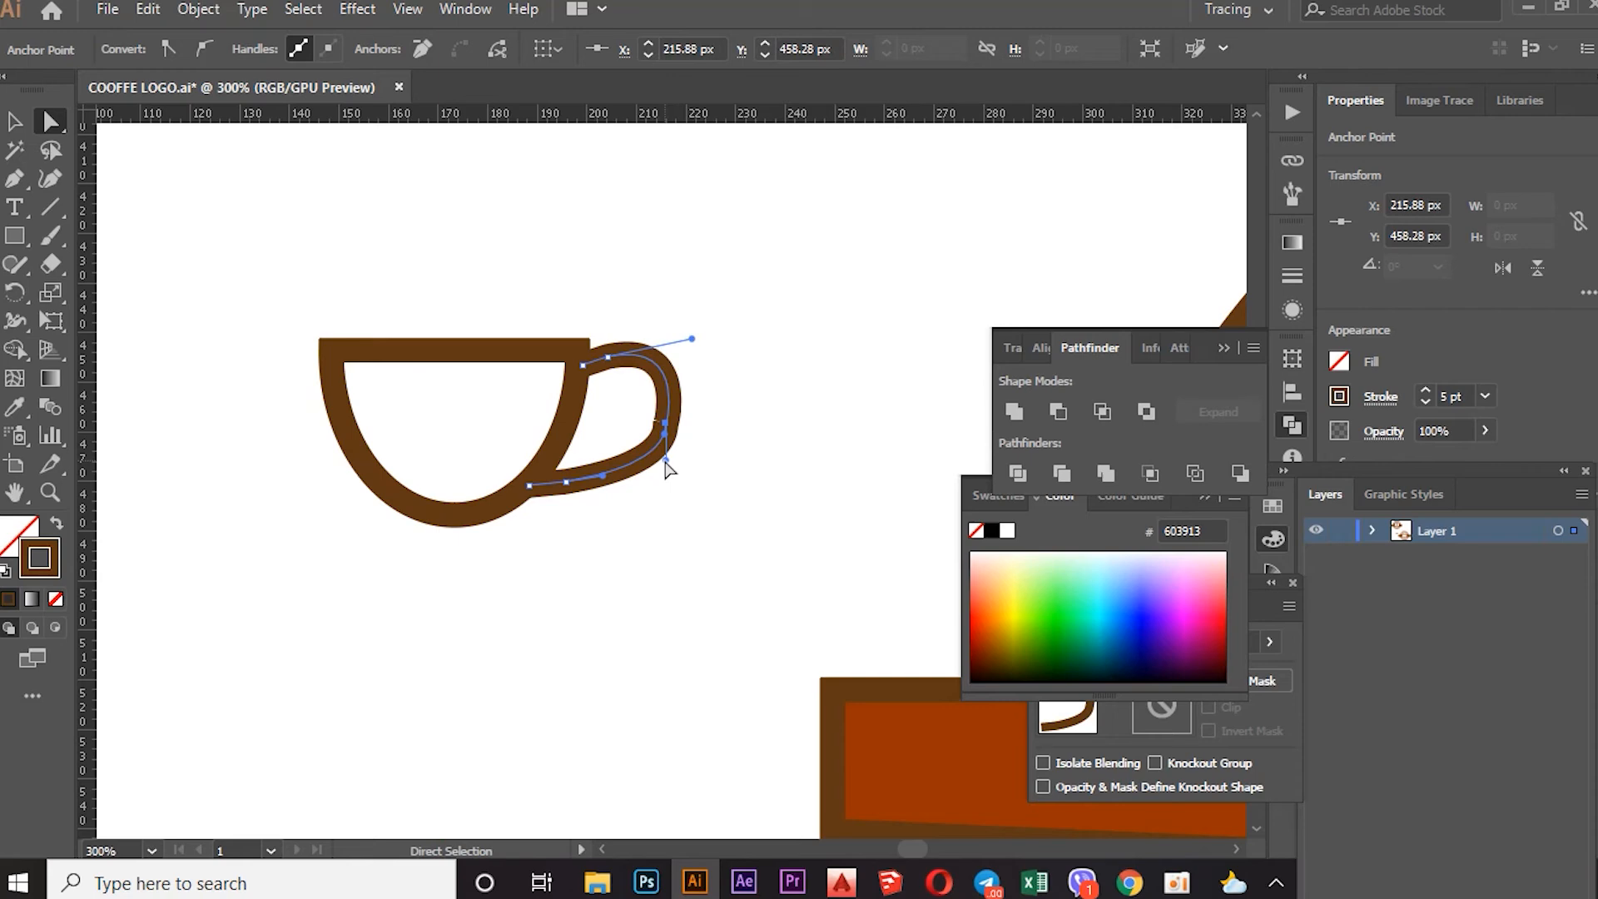
pyautogui.click(652, 464)
pyautogui.moveTo(662, 462); pyautogui.dragTo(657, 462)
pyautogui.scroll(3, 663, 470)
pyautogui.moveTo(702, 510); pyautogui.dragTo(688, 494)
pyautogui.scroll(-3, 689, 499)
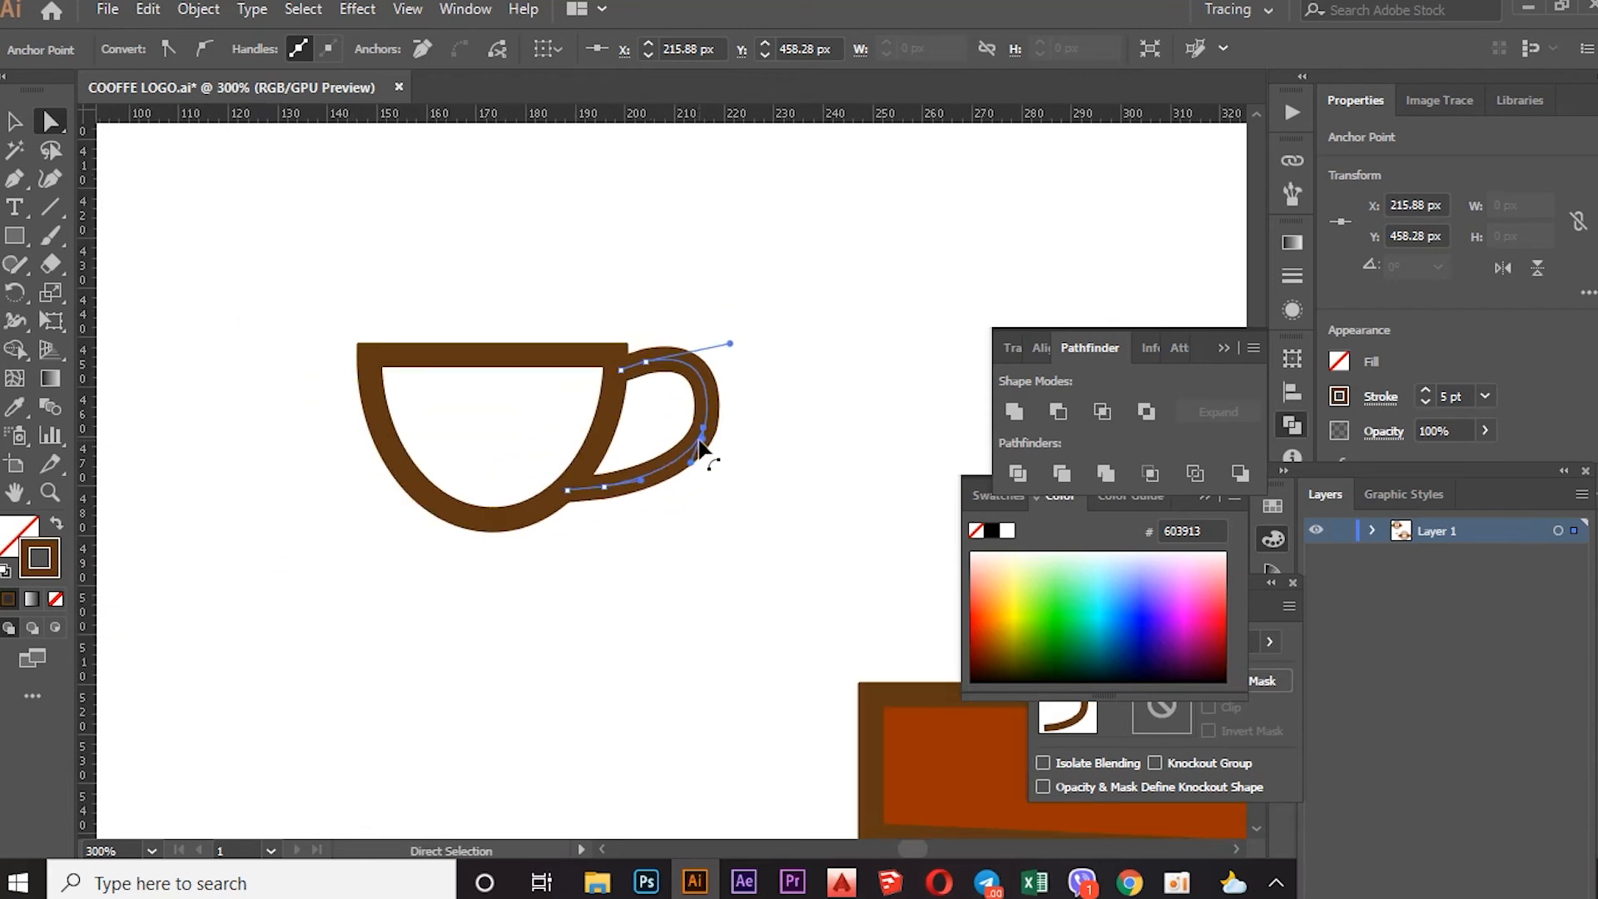
pyautogui.click(751, 312)
# Draw a closed six-point zigzag steam shape about 17 × 33 px above the cup with the Pen tool
pyautogui.scroll(-2, 664, 273)
pyautogui.scroll(1, 703, 290)
pyautogui.scroll(-1, 481, 346)
pyautogui.scroll(2, 664, 363)
pyautogui.scroll(5, 482, 266)
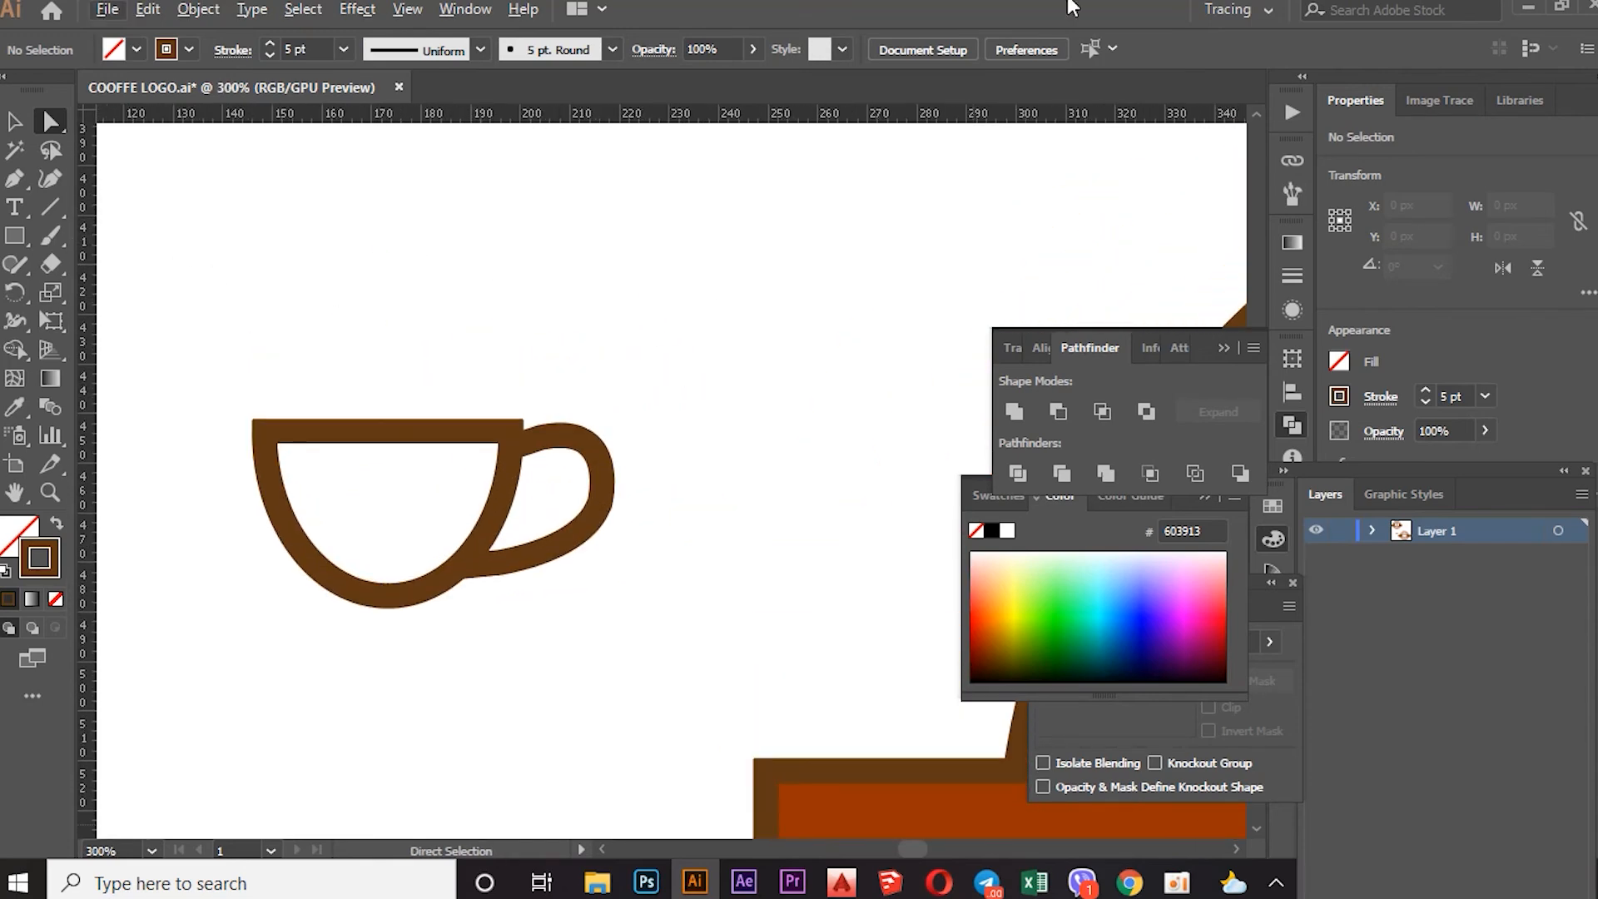
pyautogui.click(16, 182)
pyautogui.click(334, 238)
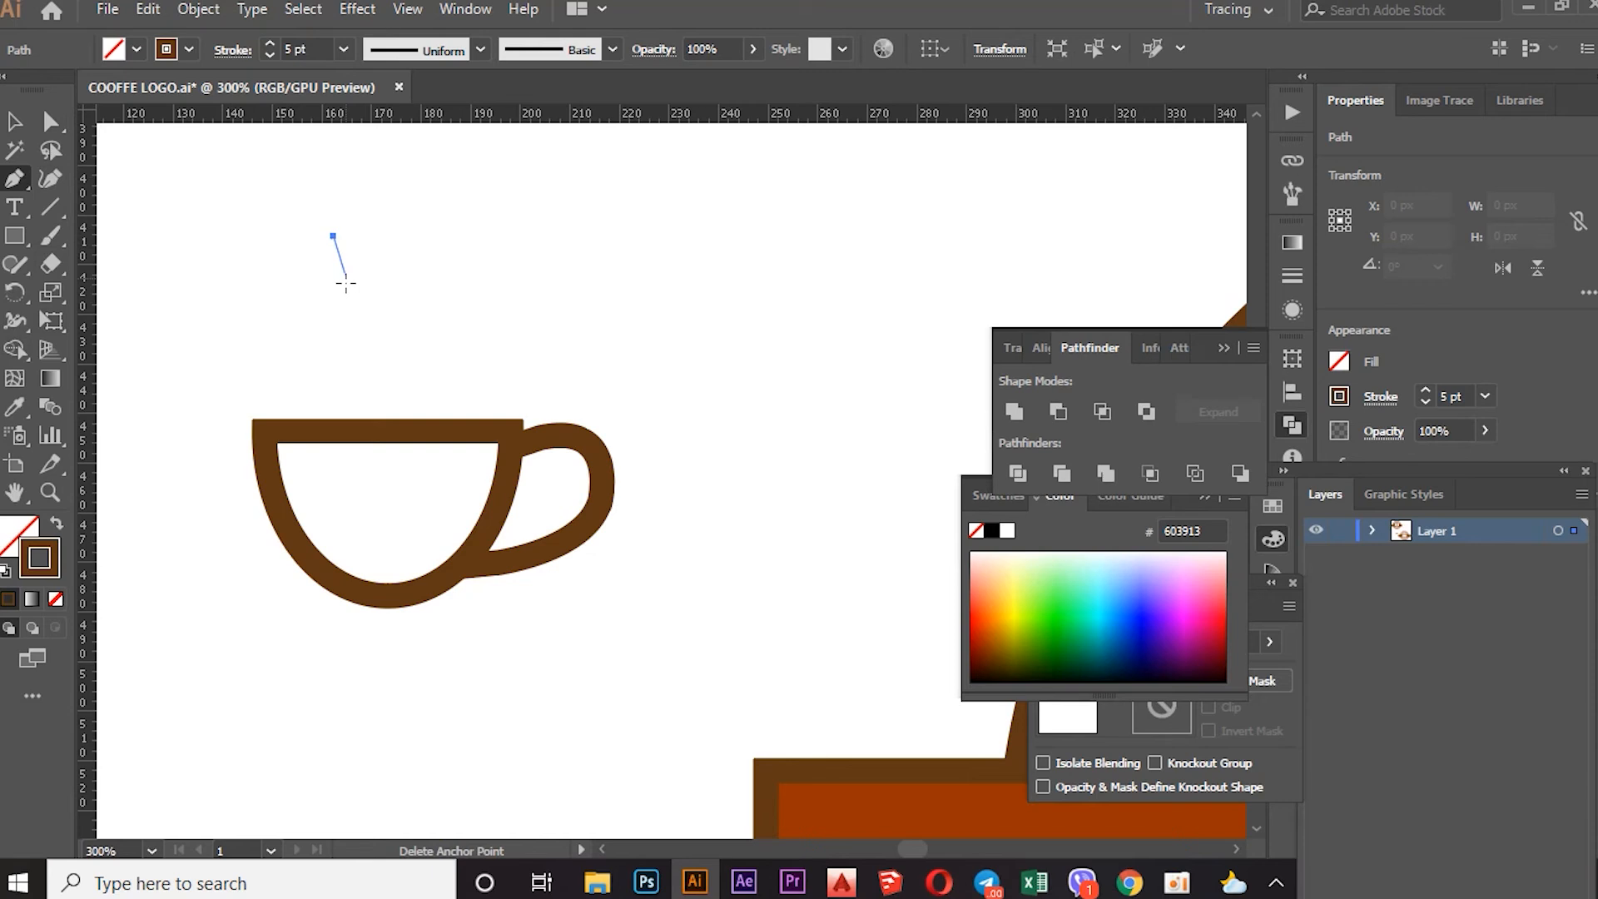
pyautogui.click(349, 291)
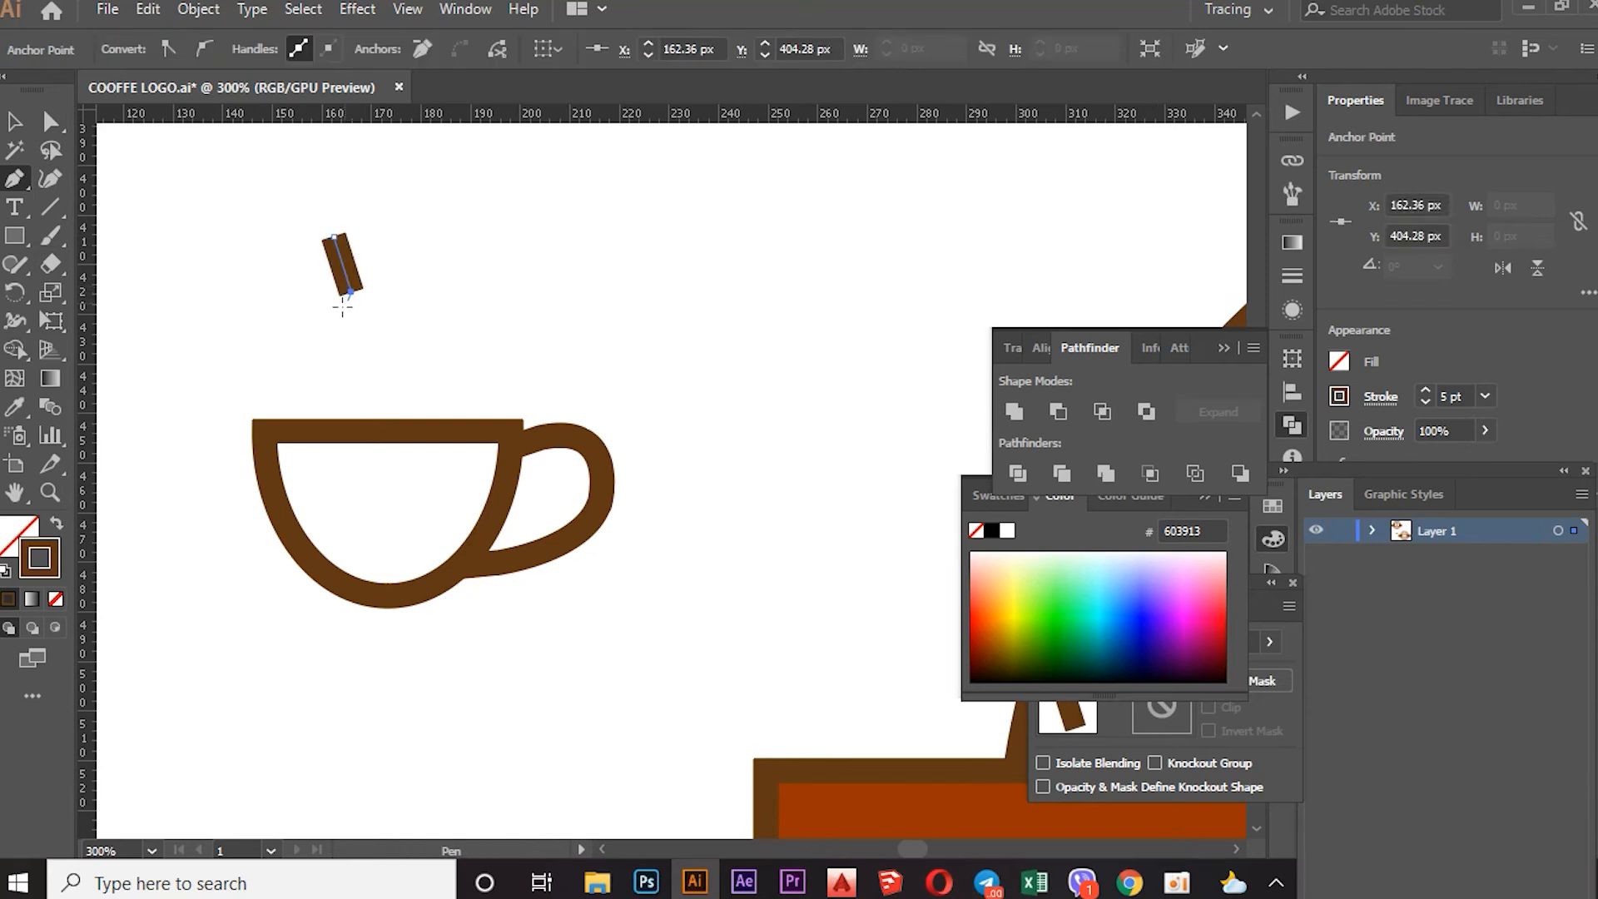
pyautogui.click(323, 345)
pyautogui.click(361, 400)
pyautogui.click(371, 343)
pyautogui.click(406, 293)
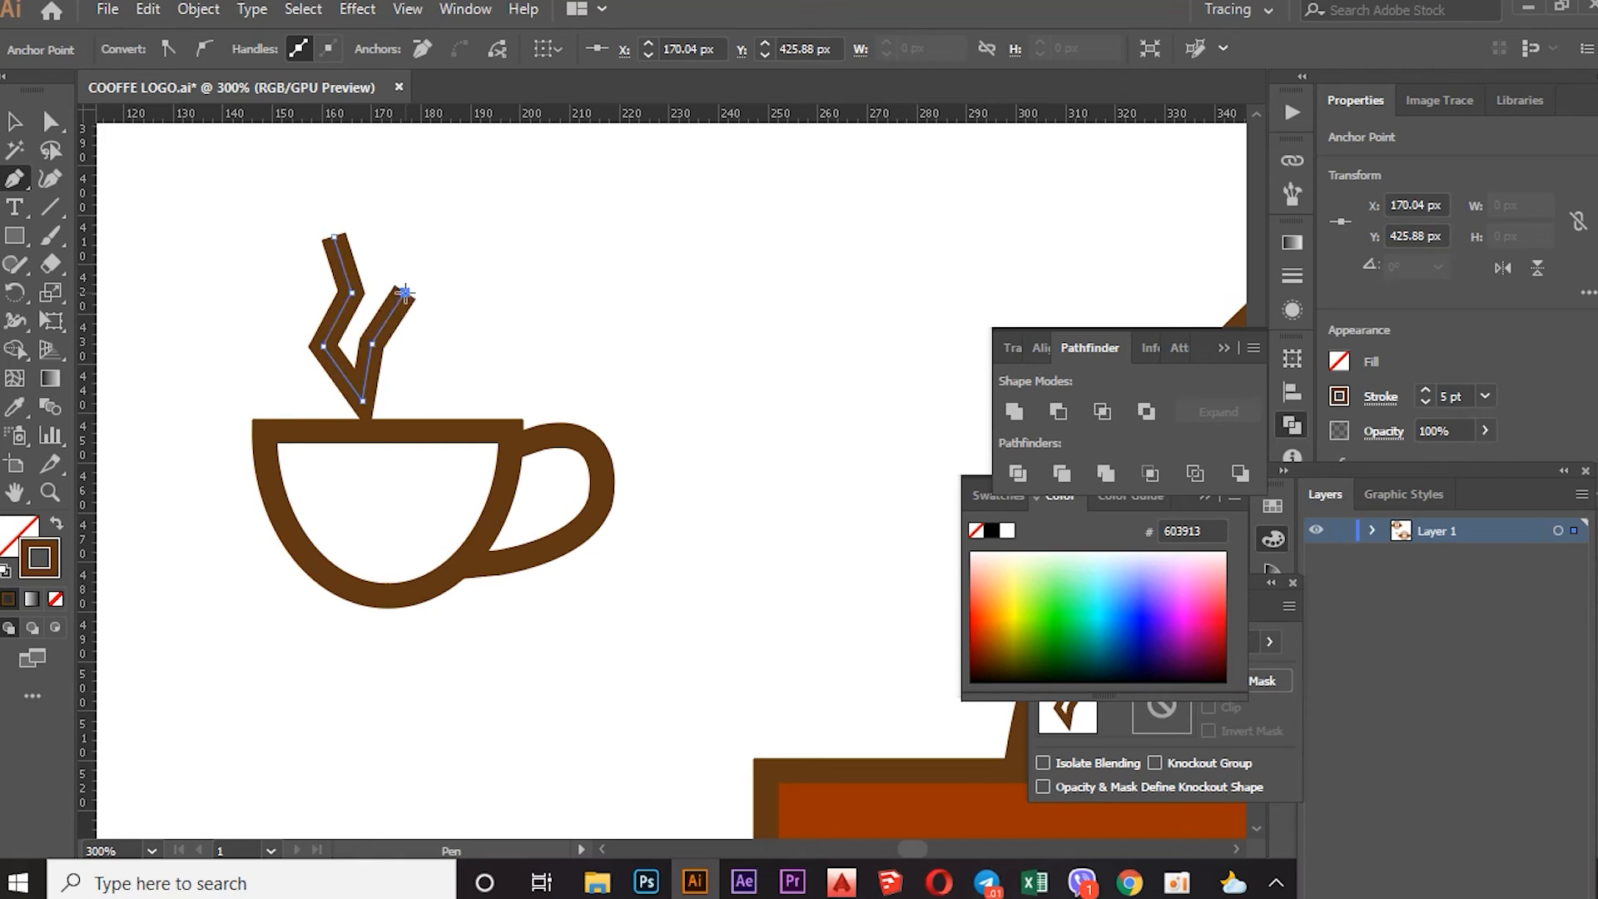
pyautogui.click(333, 237)
# Set the steam shape's stroke weight to 2 pt
pyautogui.click(15, 121)
pyautogui.click(343, 50)
pyautogui.click(357, 175)
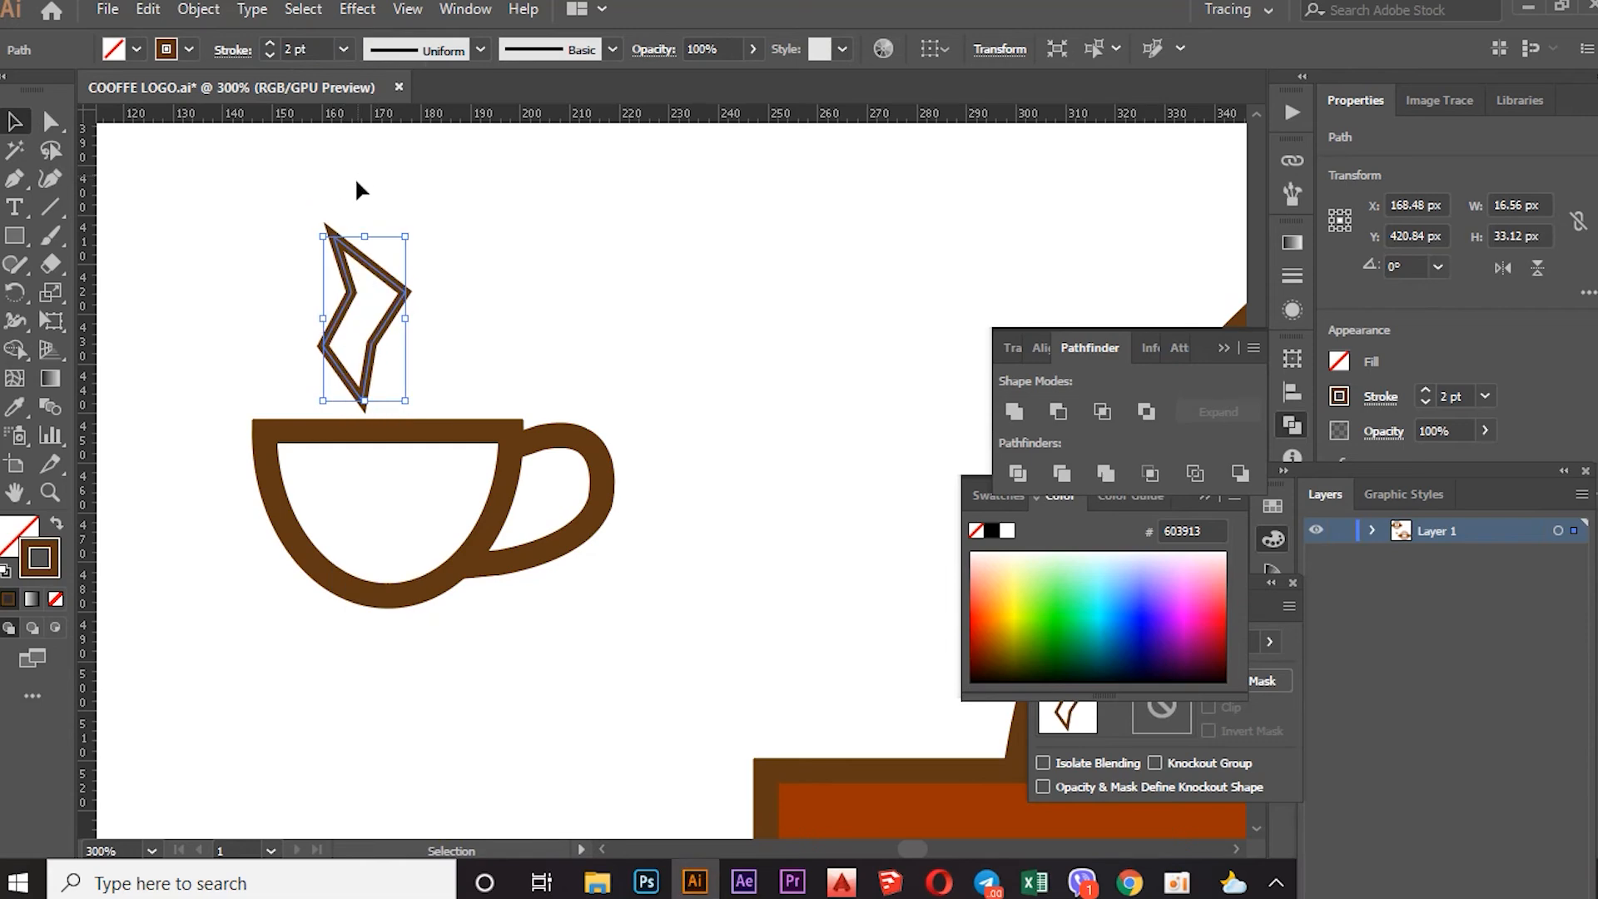
# Round the four side corners of the zigzag steam shape into smooth curves, keeping its top and bottom tips pointed
pyautogui.click(49, 122)
pyautogui.click(404, 293)
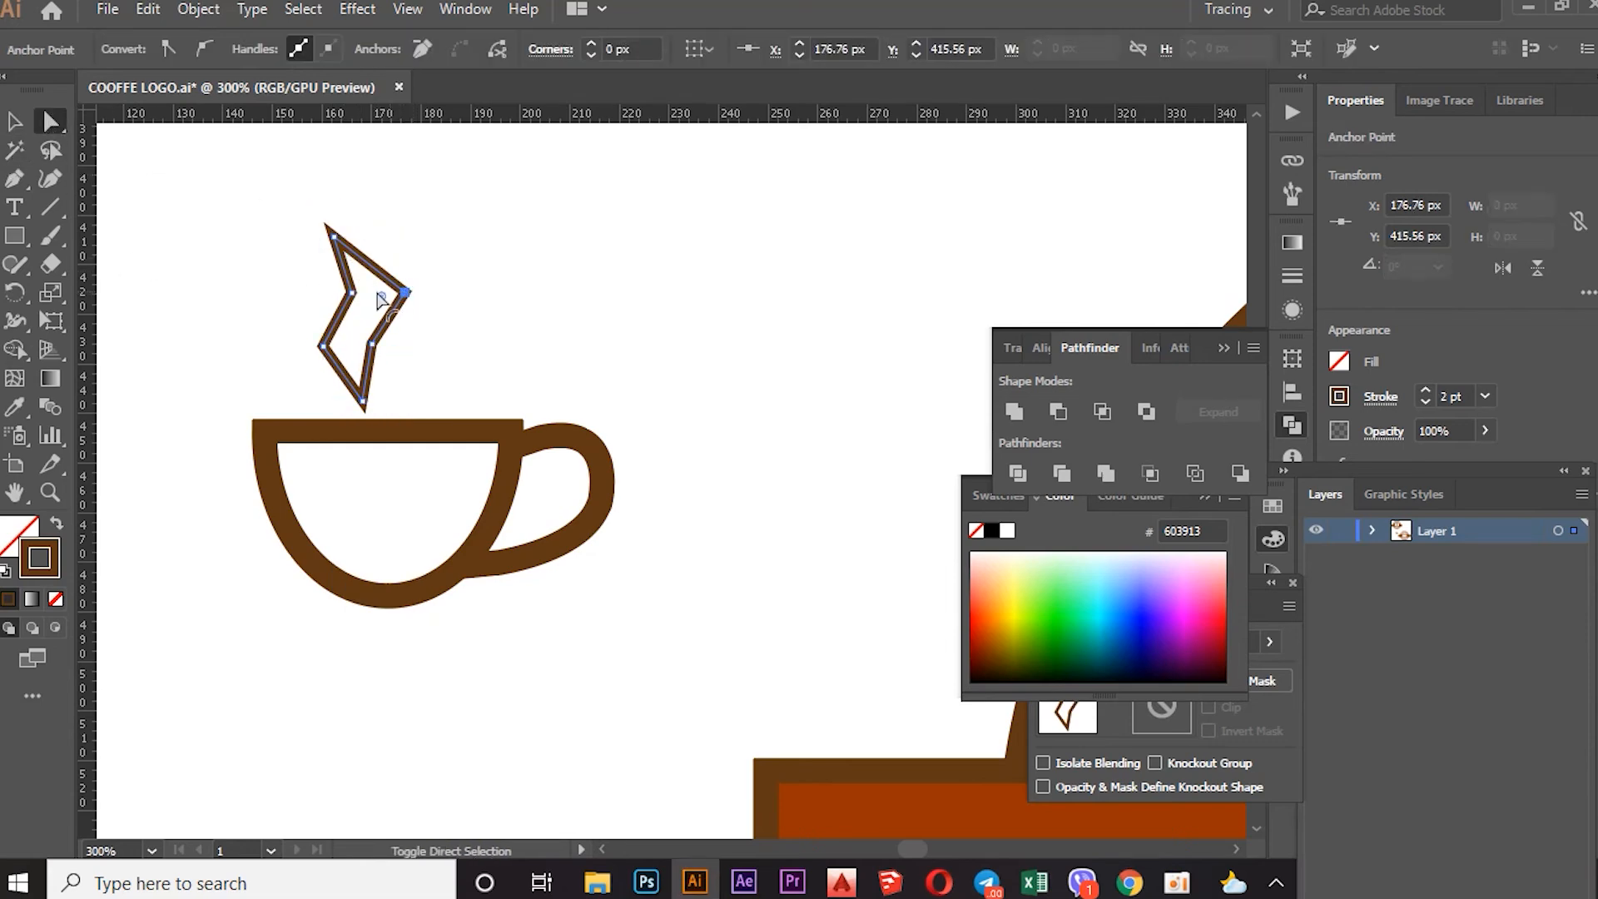
pyautogui.keyDown('shift'); pyautogui.click(351, 293); pyautogui.keyUp('shift')
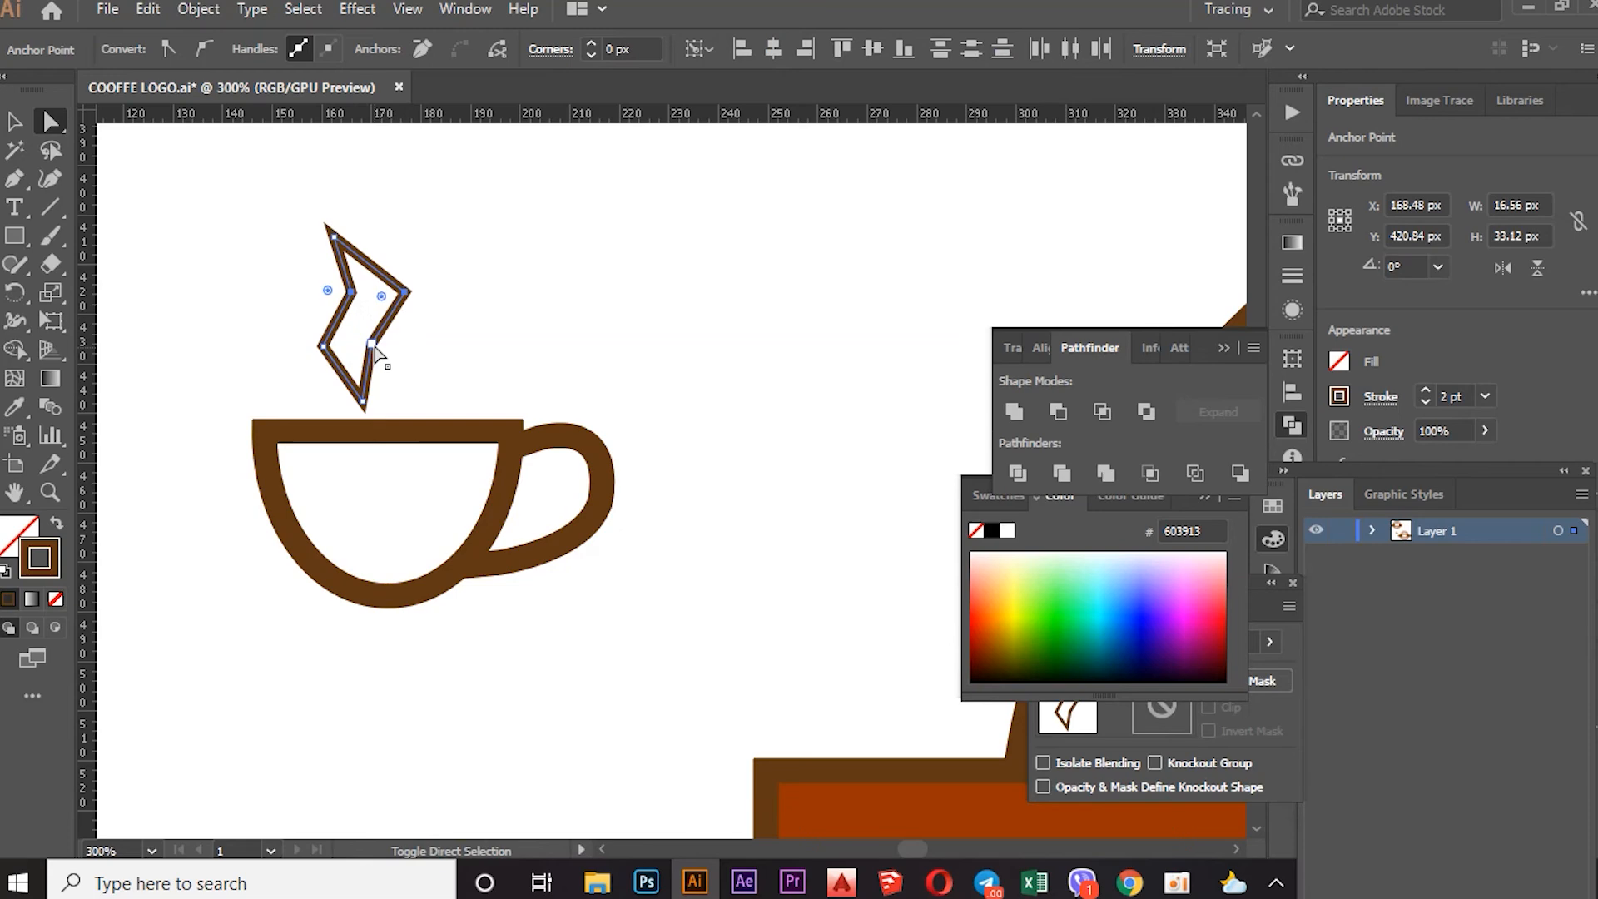
pyautogui.moveTo(392, 349); pyautogui.dragTo(441, 404)
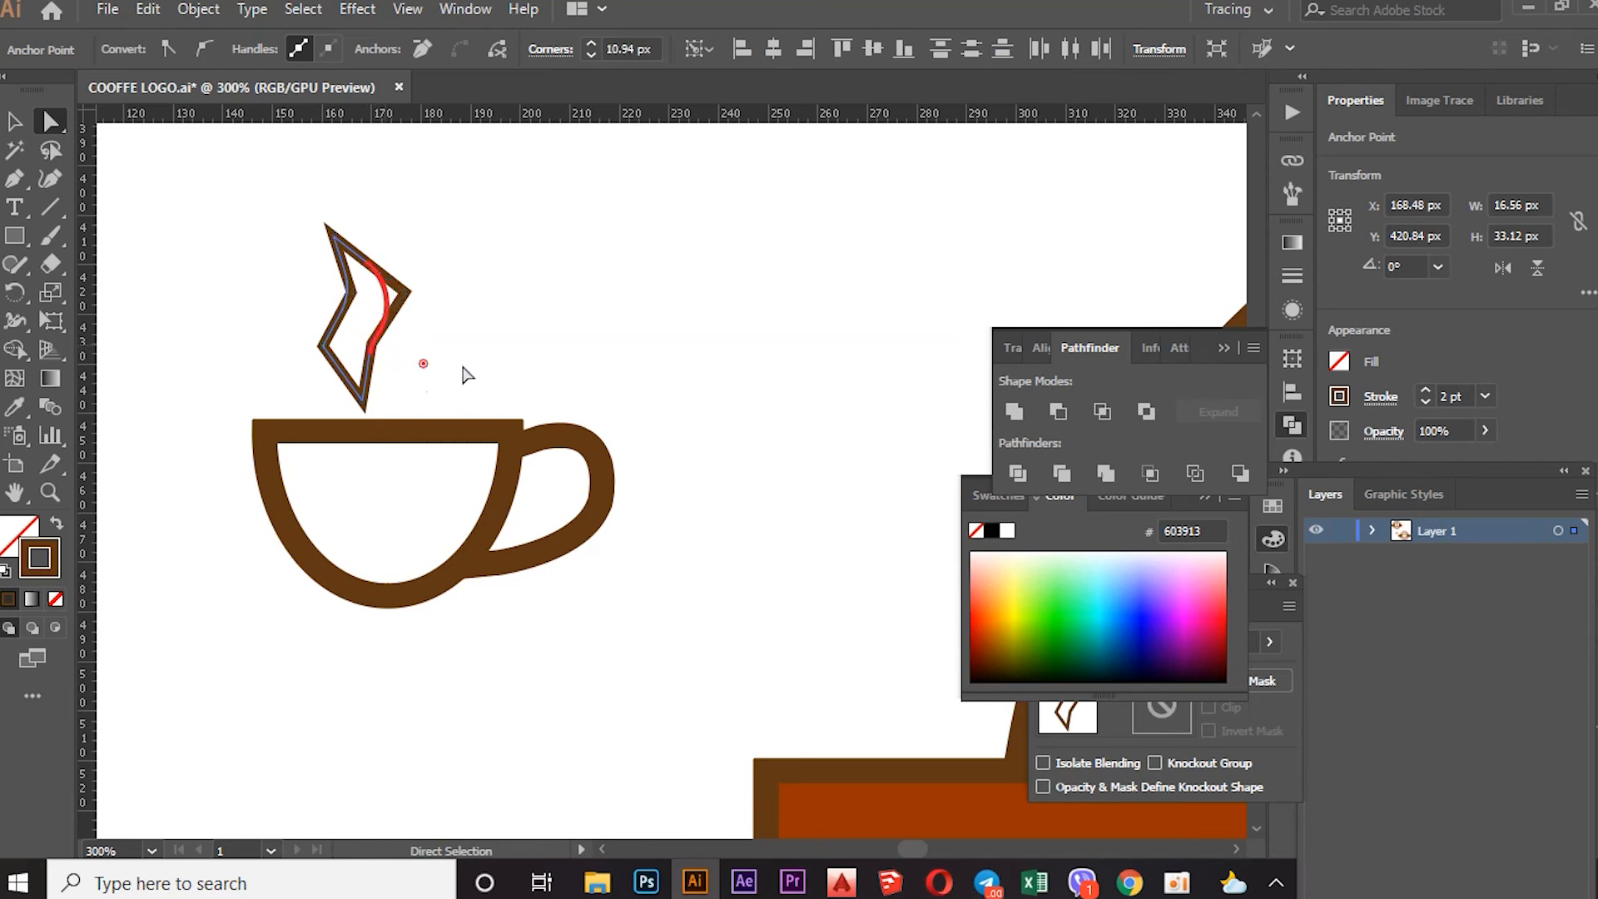
pyautogui.hotkey('ctrl', 'z')
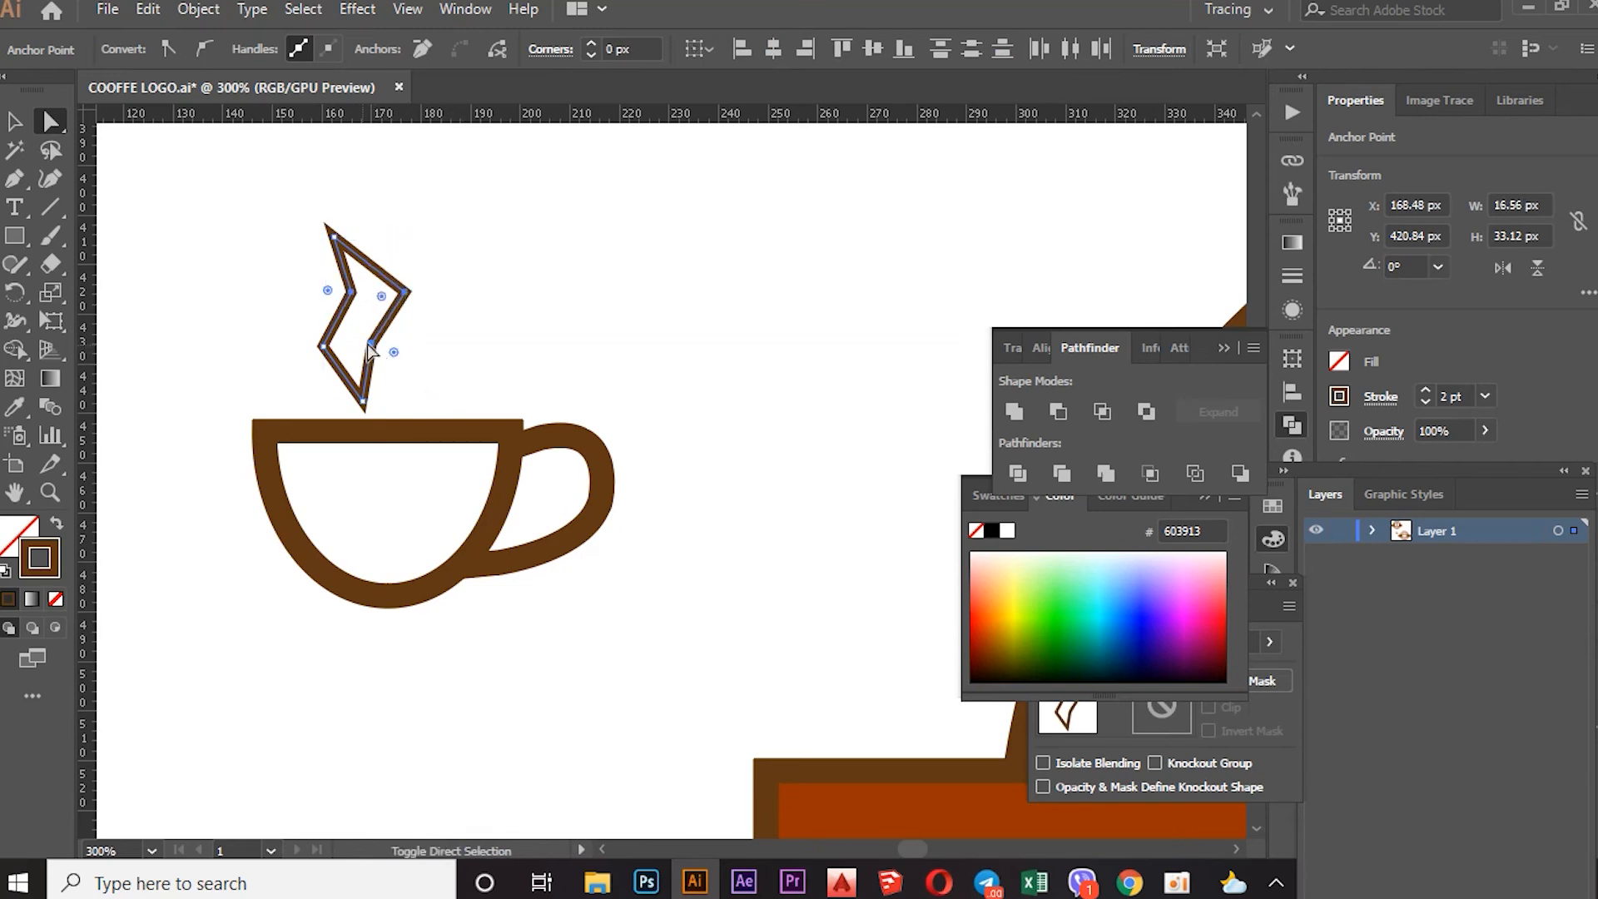
pyautogui.moveTo(395, 353); pyautogui.dragTo(475, 372)
pyautogui.click(415, 264)
pyautogui.keyDown('alt'); pyautogui.scroll(-2, 413, 263); pyautogui.keyUp('alt')
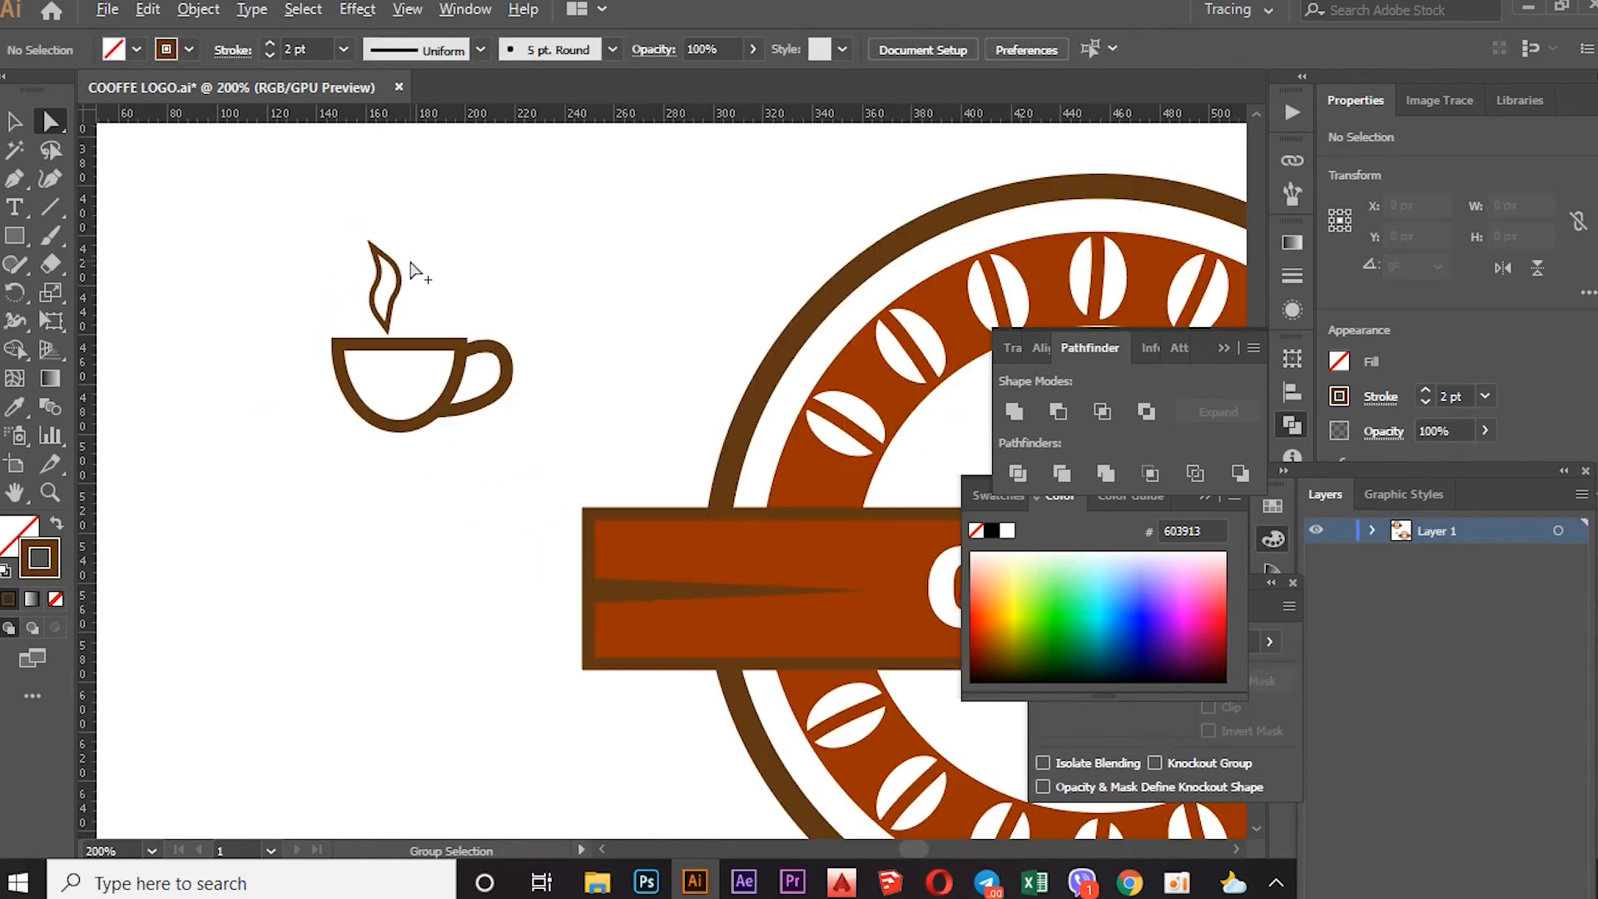
# Duplicate the curved steam shape twice to make three steam shapes side by side above the cup
pyautogui.click(15, 122)
pyautogui.click(379, 279)
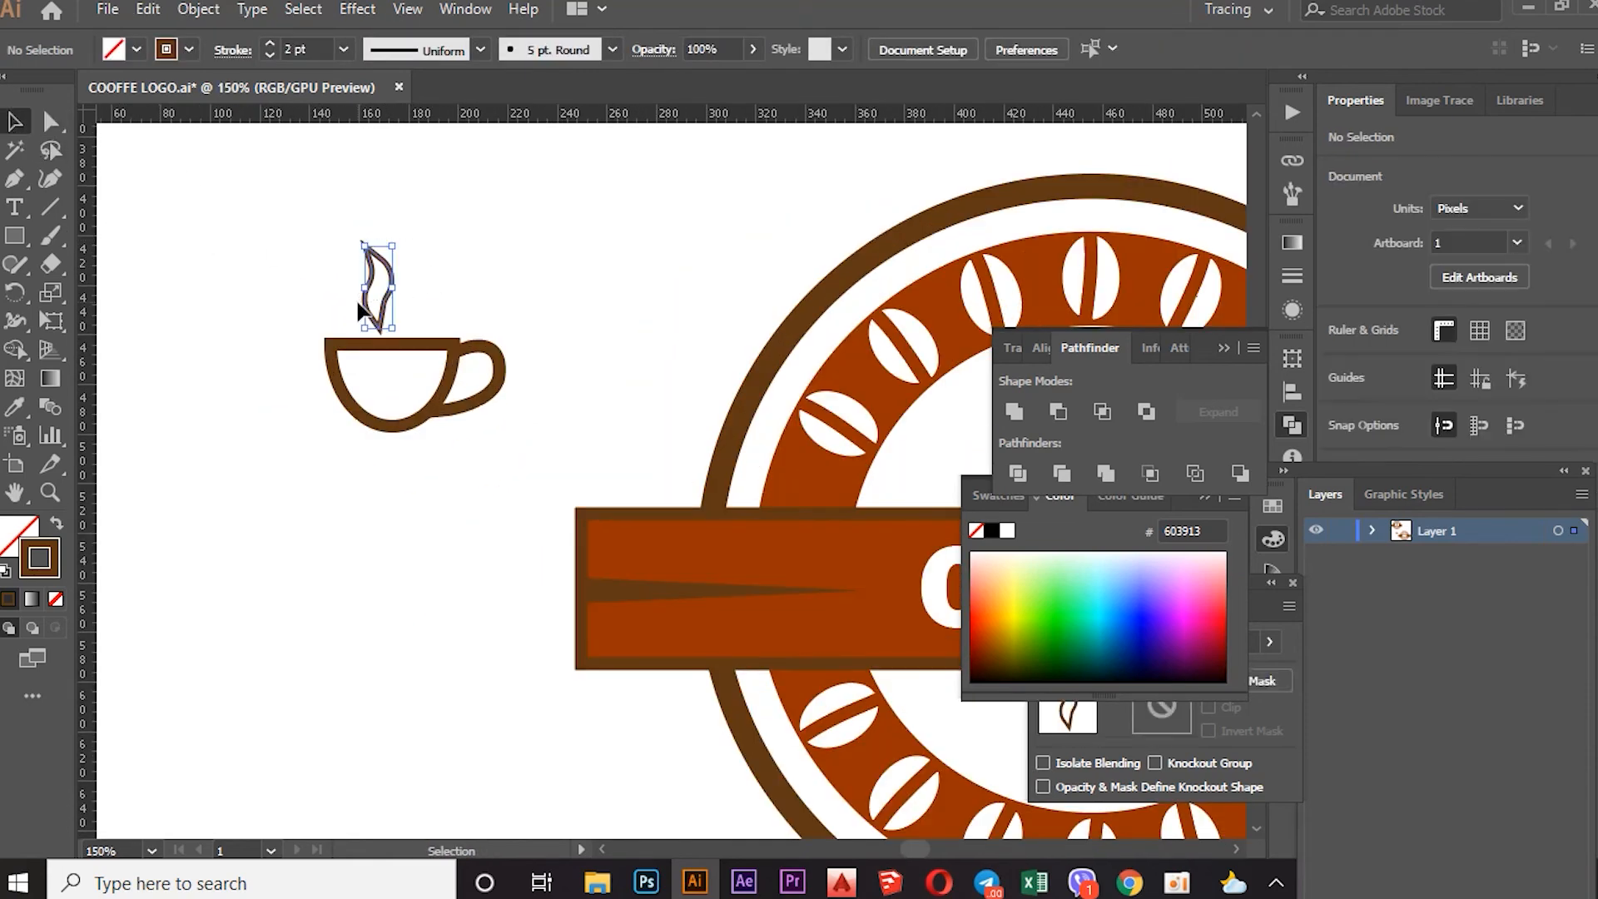
pyautogui.moveTo(376, 252); pyautogui.dragTo(443, 264)
pyautogui.scroll(1, 477, 260)
pyautogui.scroll(3, 461, 292)
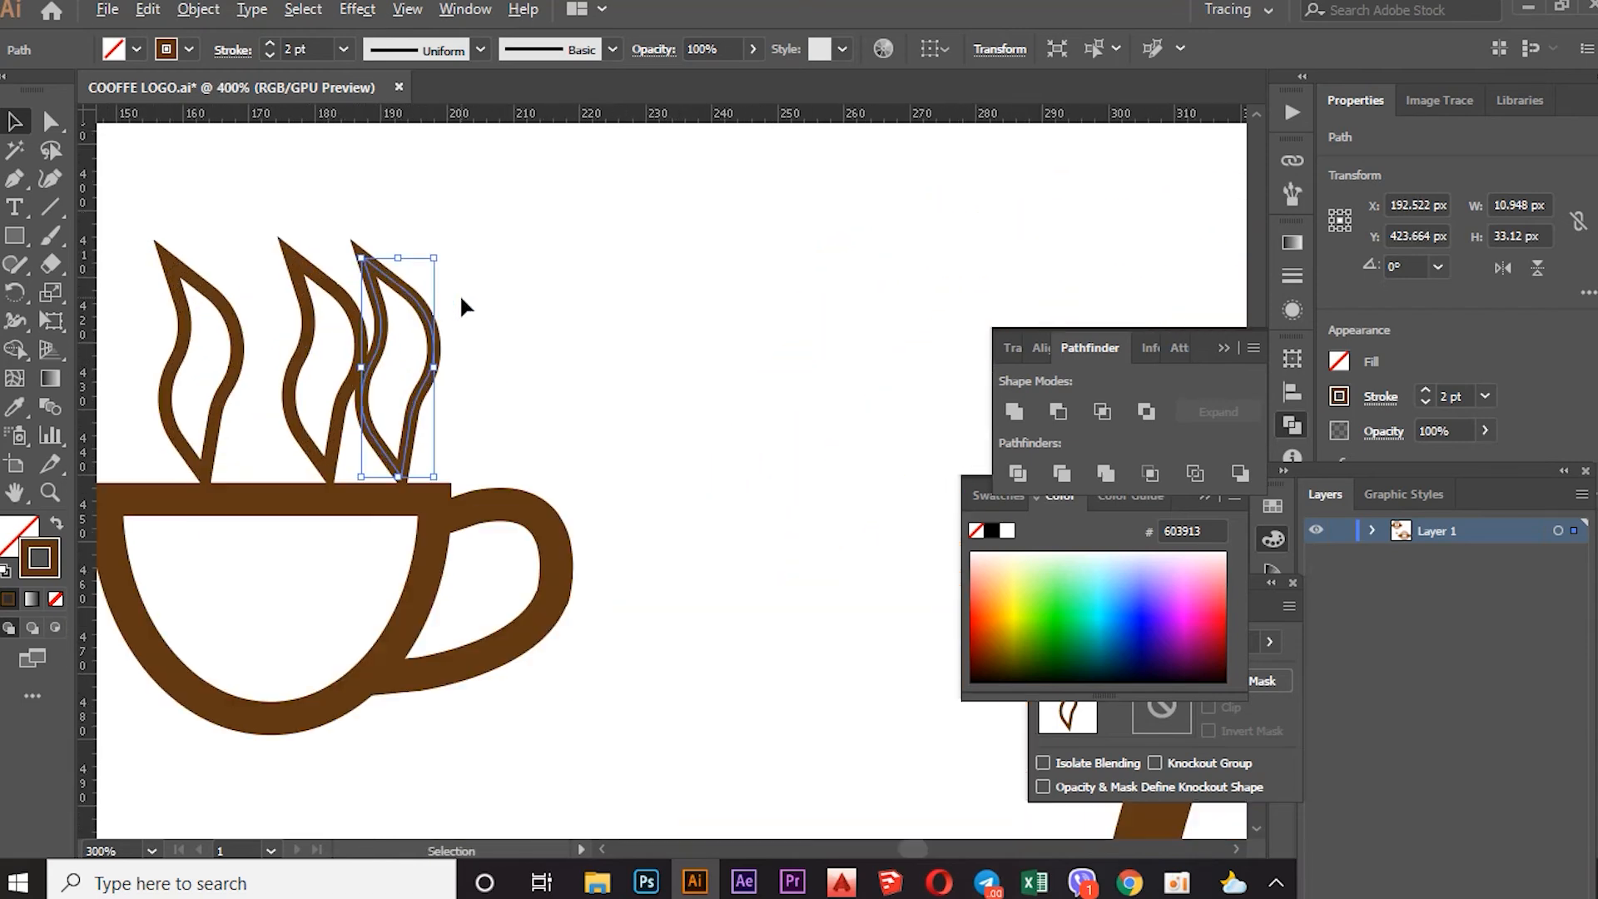
# Scale and reposition the steam shapes individually, making the middle one tallest and the left one shortest at about 9 × 26 px
pyautogui.scroll(-2, 460, 293)
pyautogui.click(346, 322)
pyautogui.moveTo(348, 276); pyautogui.dragTo(344, 268)
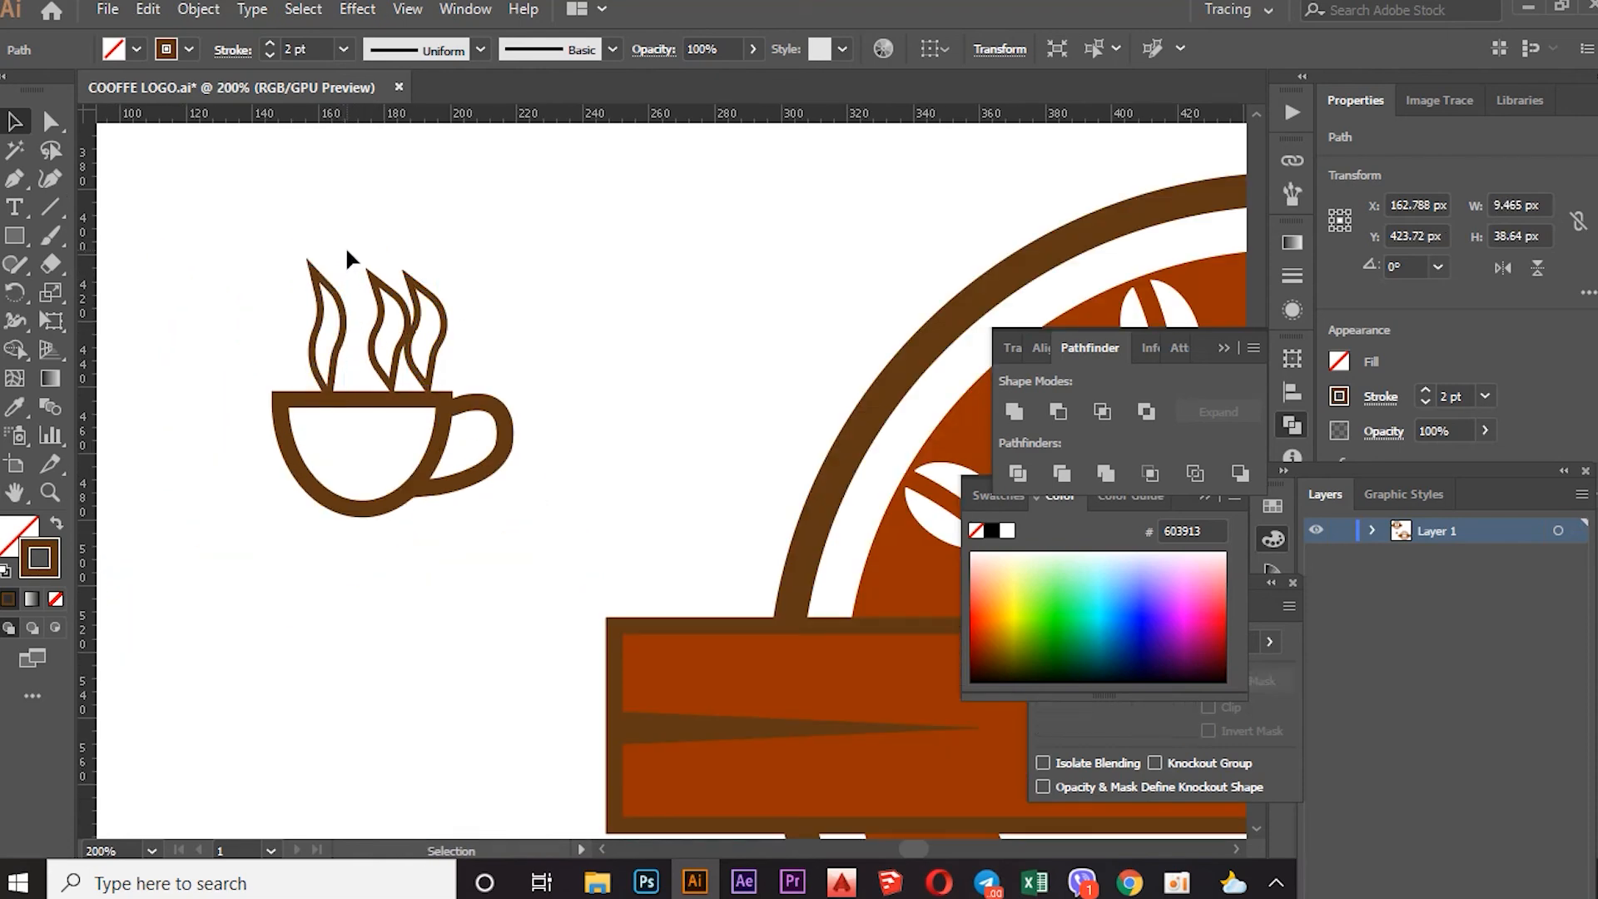
pyautogui.click(346, 246)
pyautogui.moveTo(346, 325); pyautogui.dragTo(350, 312)
pyautogui.hotkey('ctrl', 'z')
pyautogui.hotkey('ctrl', 'z')
pyautogui.moveTo(344, 283); pyautogui.dragTo(309, 337)
# Nudge the three steam shapes slightly left to centre them over the cup
pyautogui.click(429, 306)
pyautogui.press('Left')
pyautogui.press('Left')
pyautogui.press('Left')
pyautogui.press('Left')
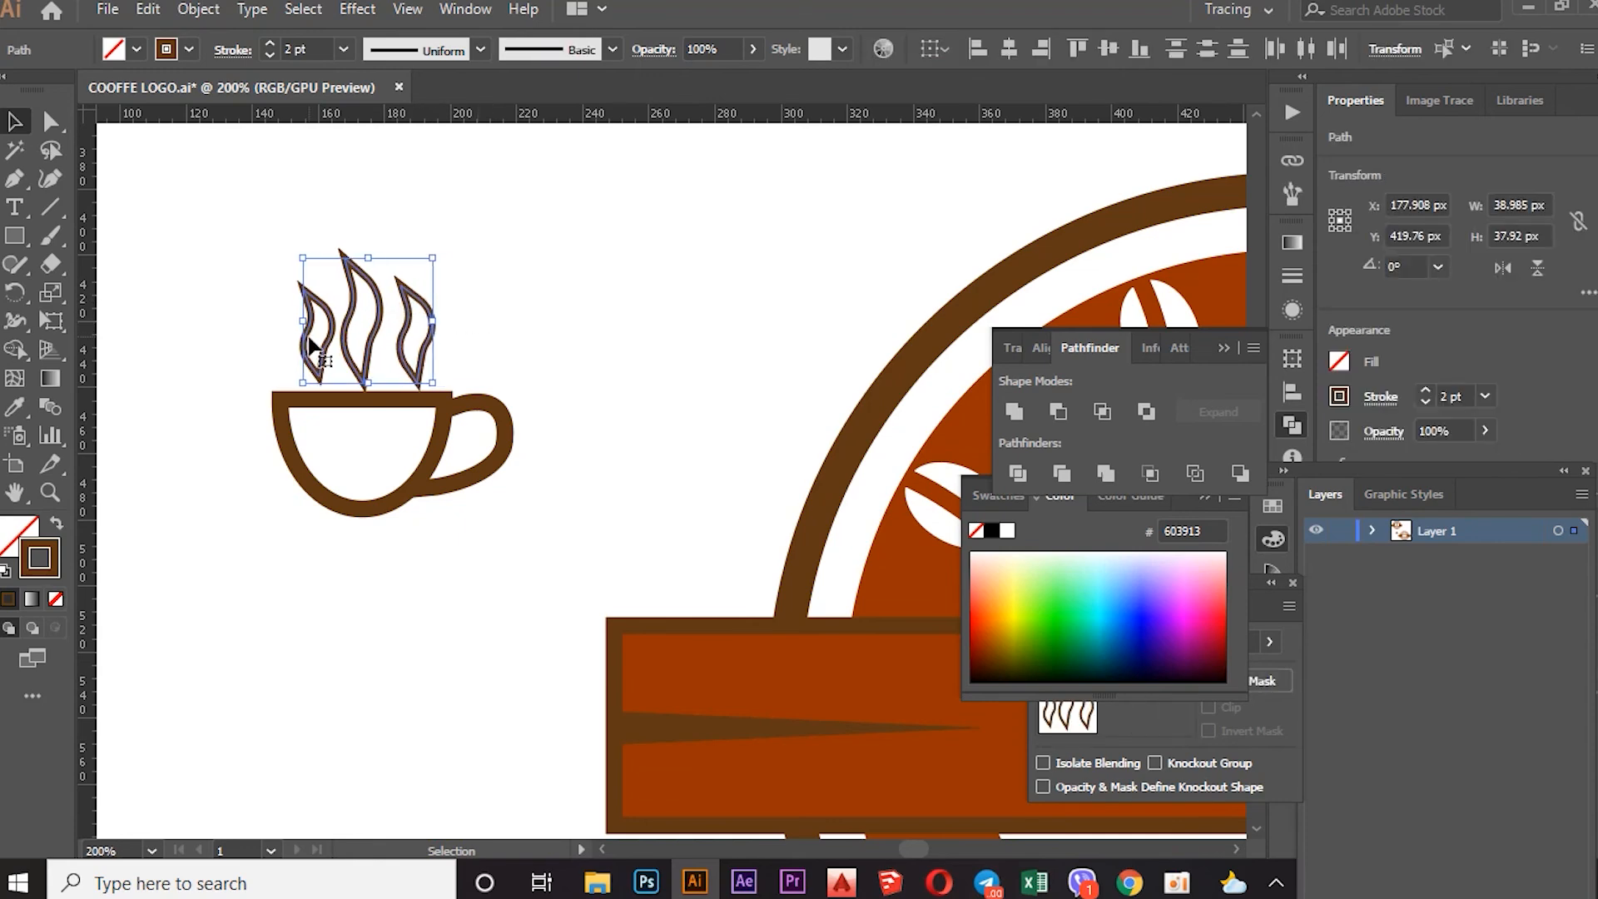
# Group the cup, handle and steam shapes, and move the group into the white area above the banner inside the bean ring
pyautogui.click(228, 553)
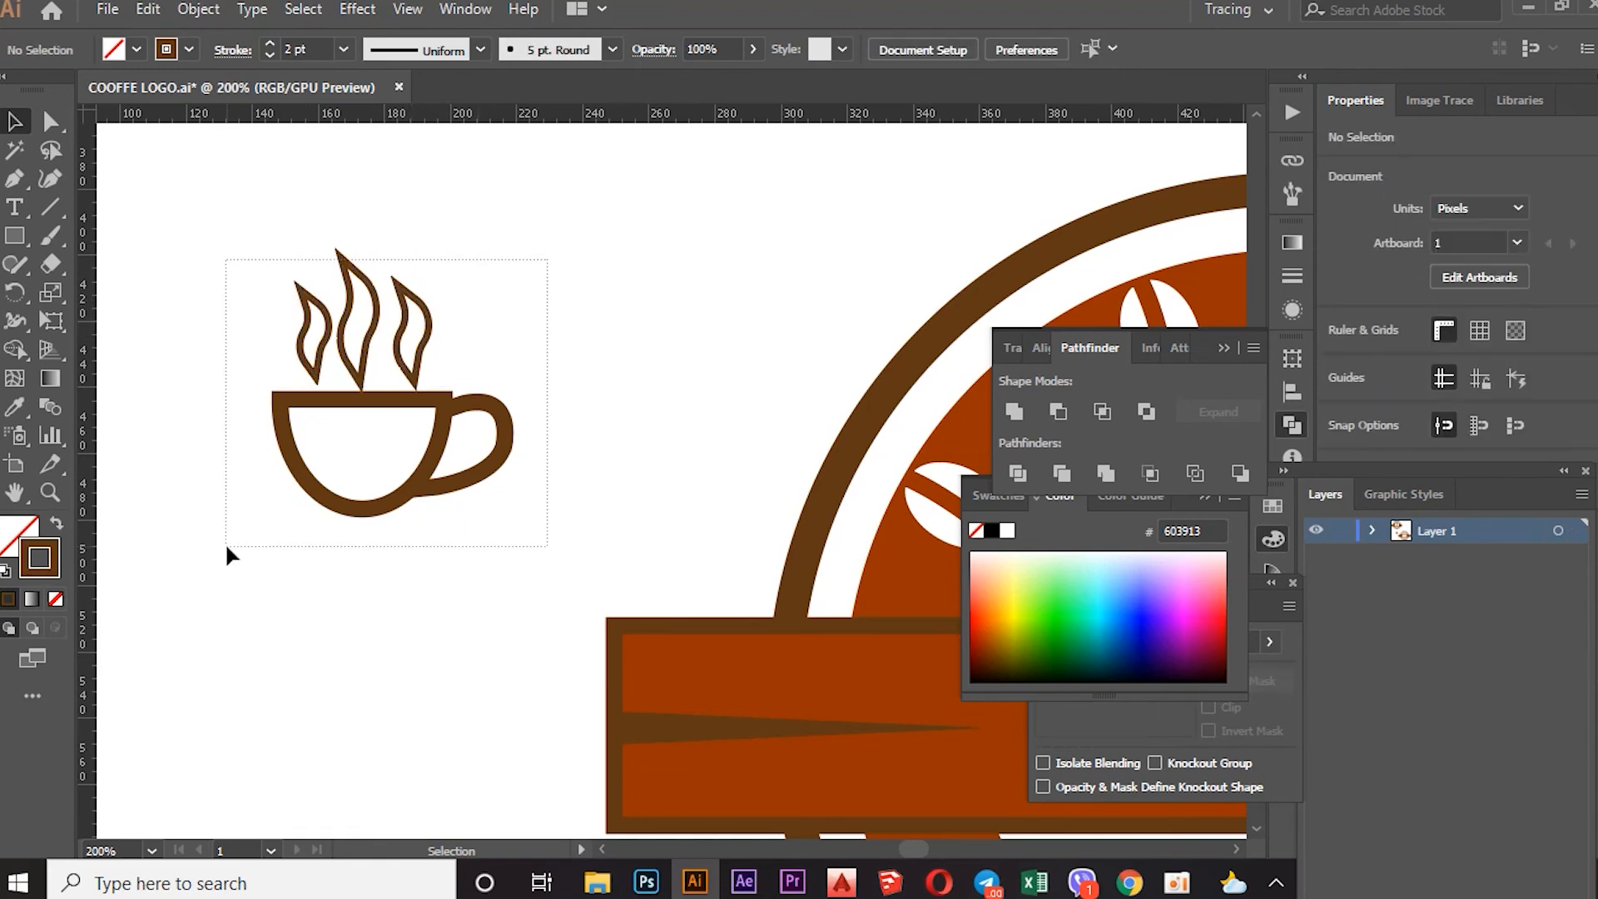
pyautogui.moveTo(228, 553); pyautogui.dragTo(410, 303)
pyautogui.rightClick(410, 303)
pyautogui.click(435, 453)
pyautogui.scroll(-3, 381, 433)
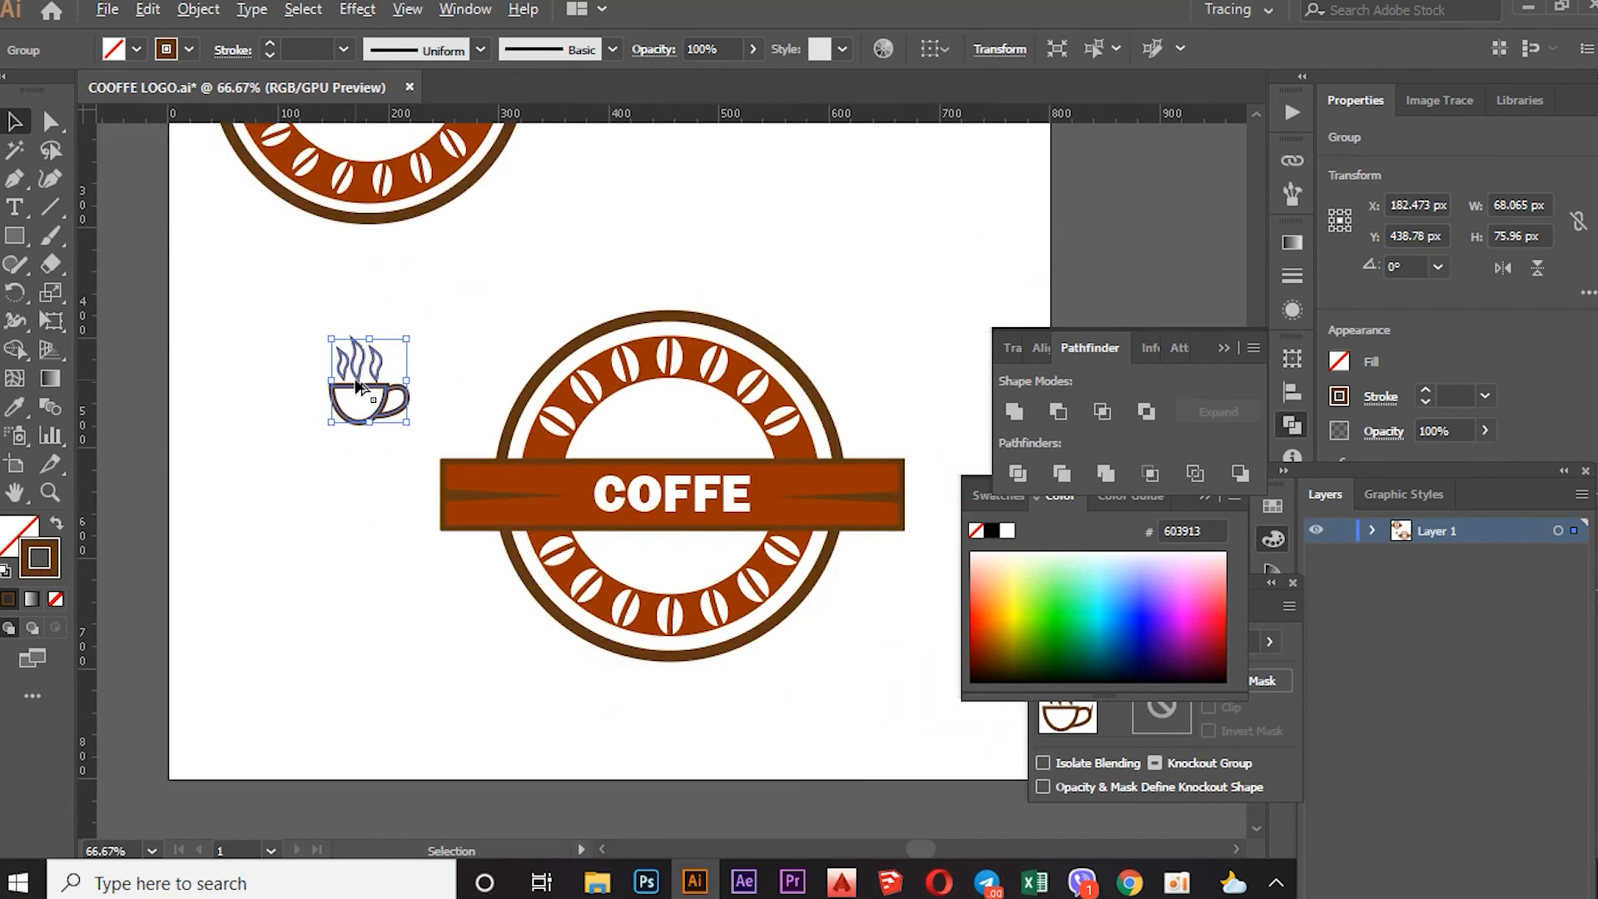
pyautogui.moveTo(353, 378); pyautogui.dragTo(441, 383)
pyautogui.moveTo(676, 416); pyautogui.dragTo(676, 412)
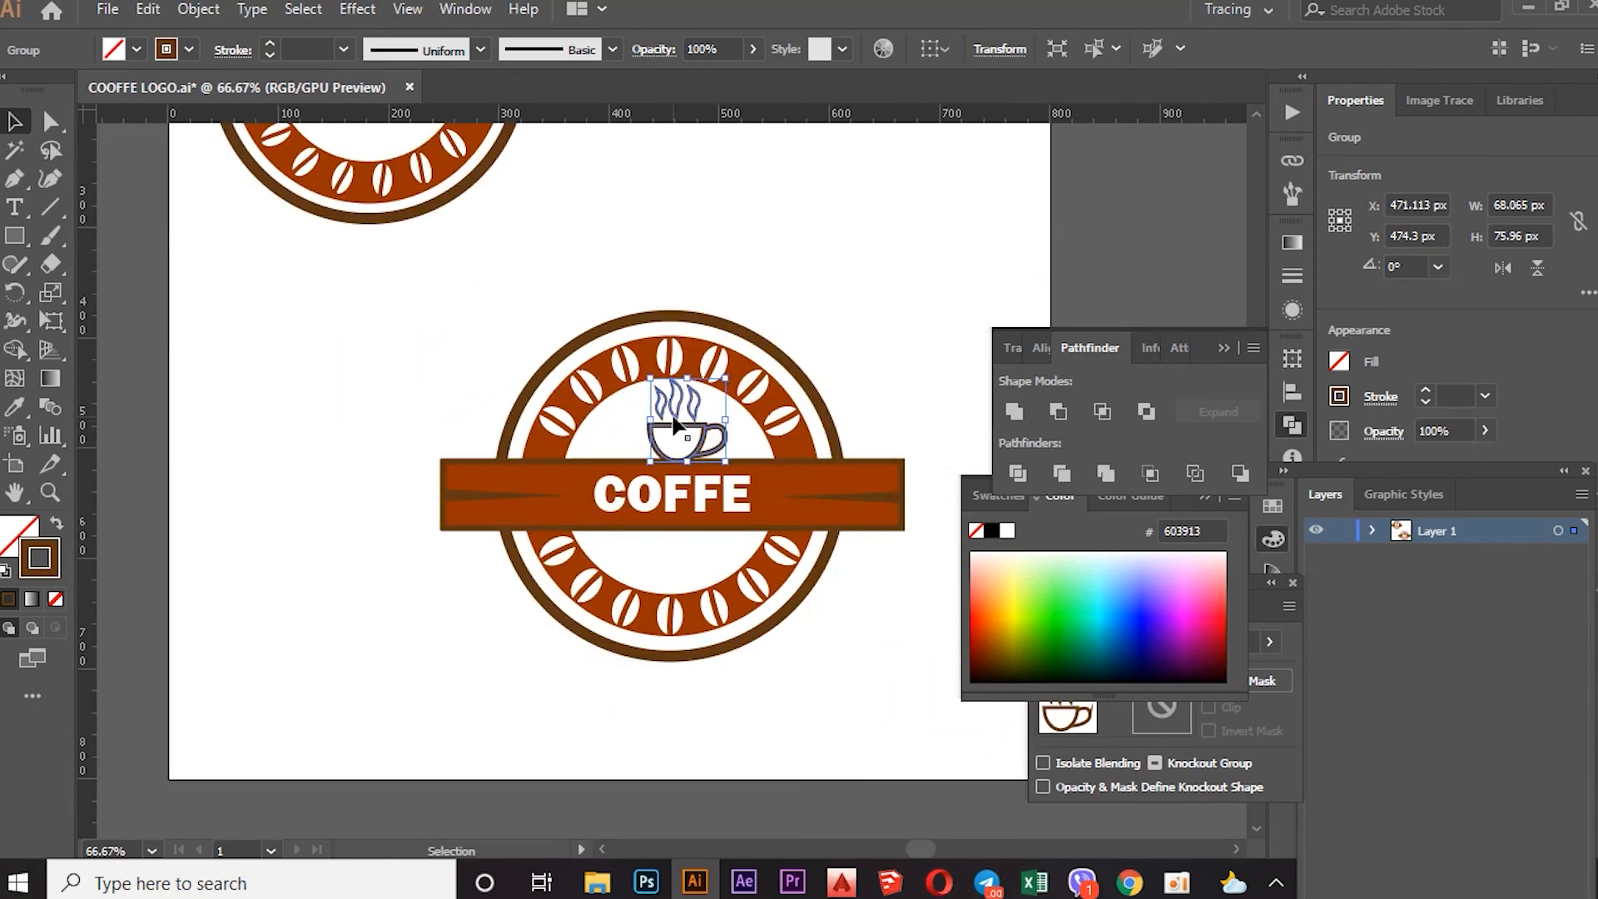
pyautogui.click(873, 312)
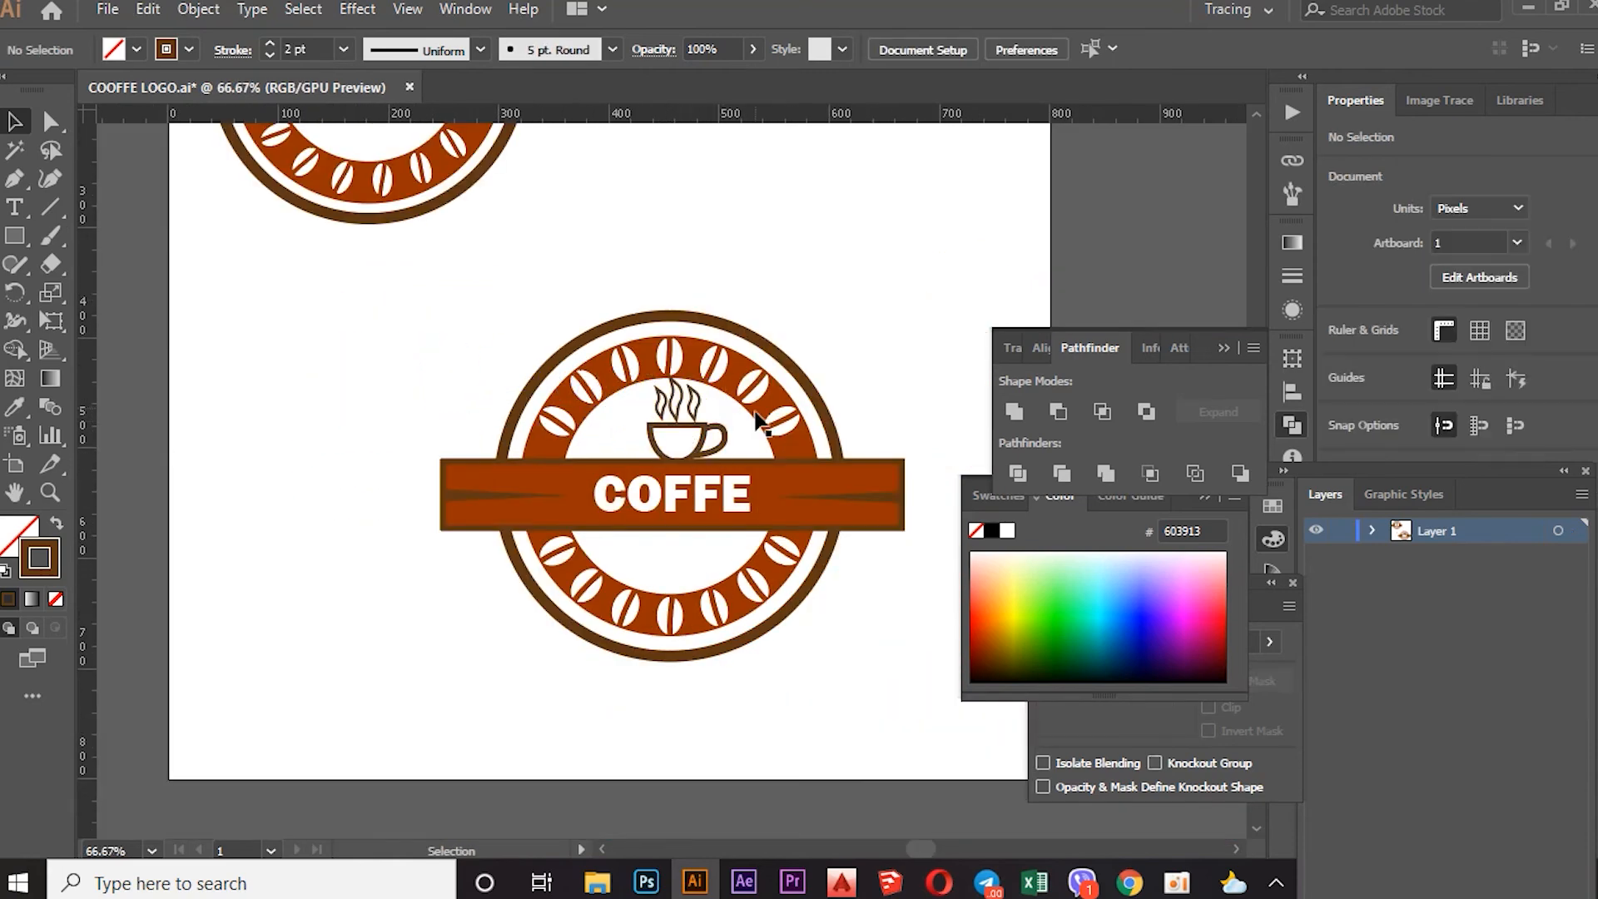
# Group the COFFE text with the banner and its side wedges, and nudge the group slightly down
pyautogui.click(676, 429)
pyautogui.click(745, 478)
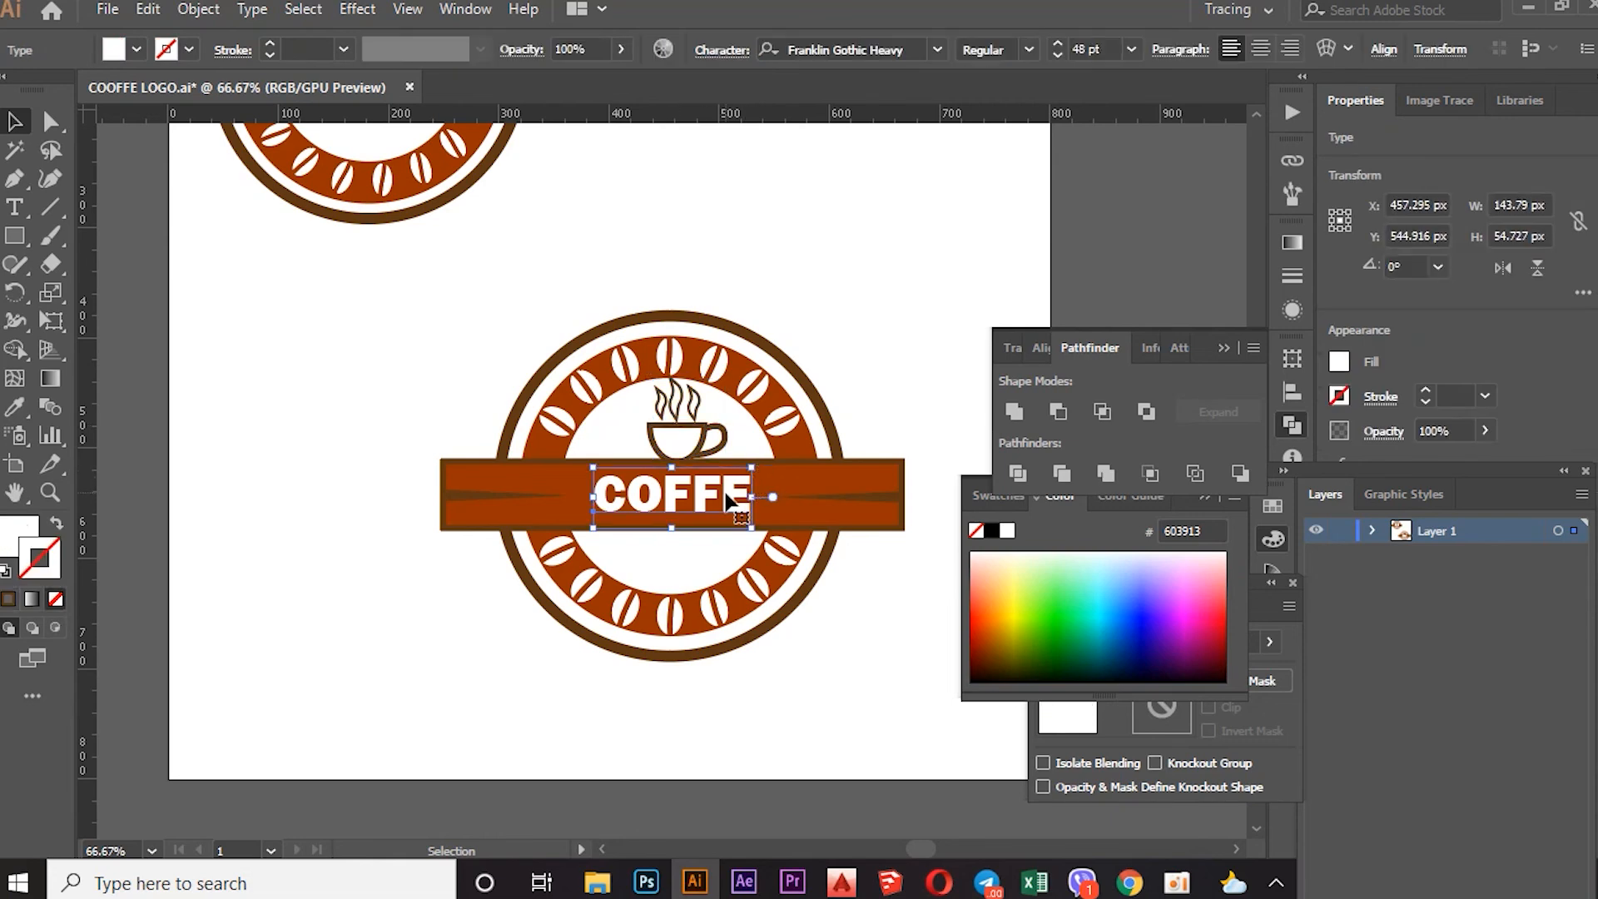
pyautogui.click(875, 520)
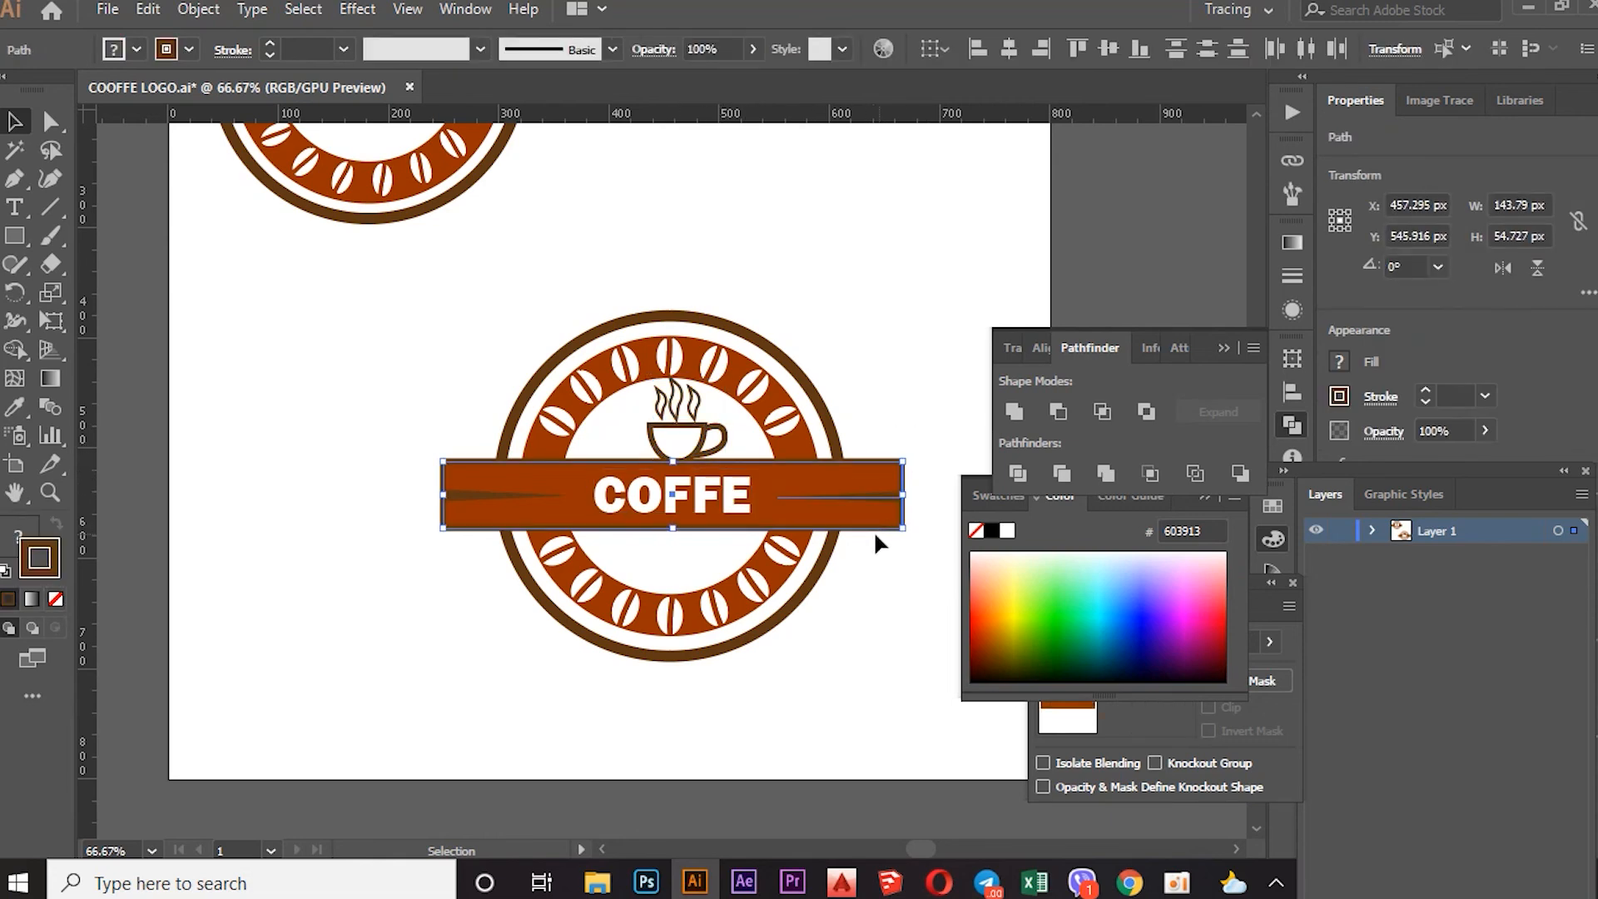
pyautogui.keyDown('shift'); pyautogui.click(516, 497); pyautogui.keyUp('shift')
pyautogui.rightClick(637, 489)
pyautogui.click(699, 632)
pyautogui.press('Down')
pyautogui.press('Down')
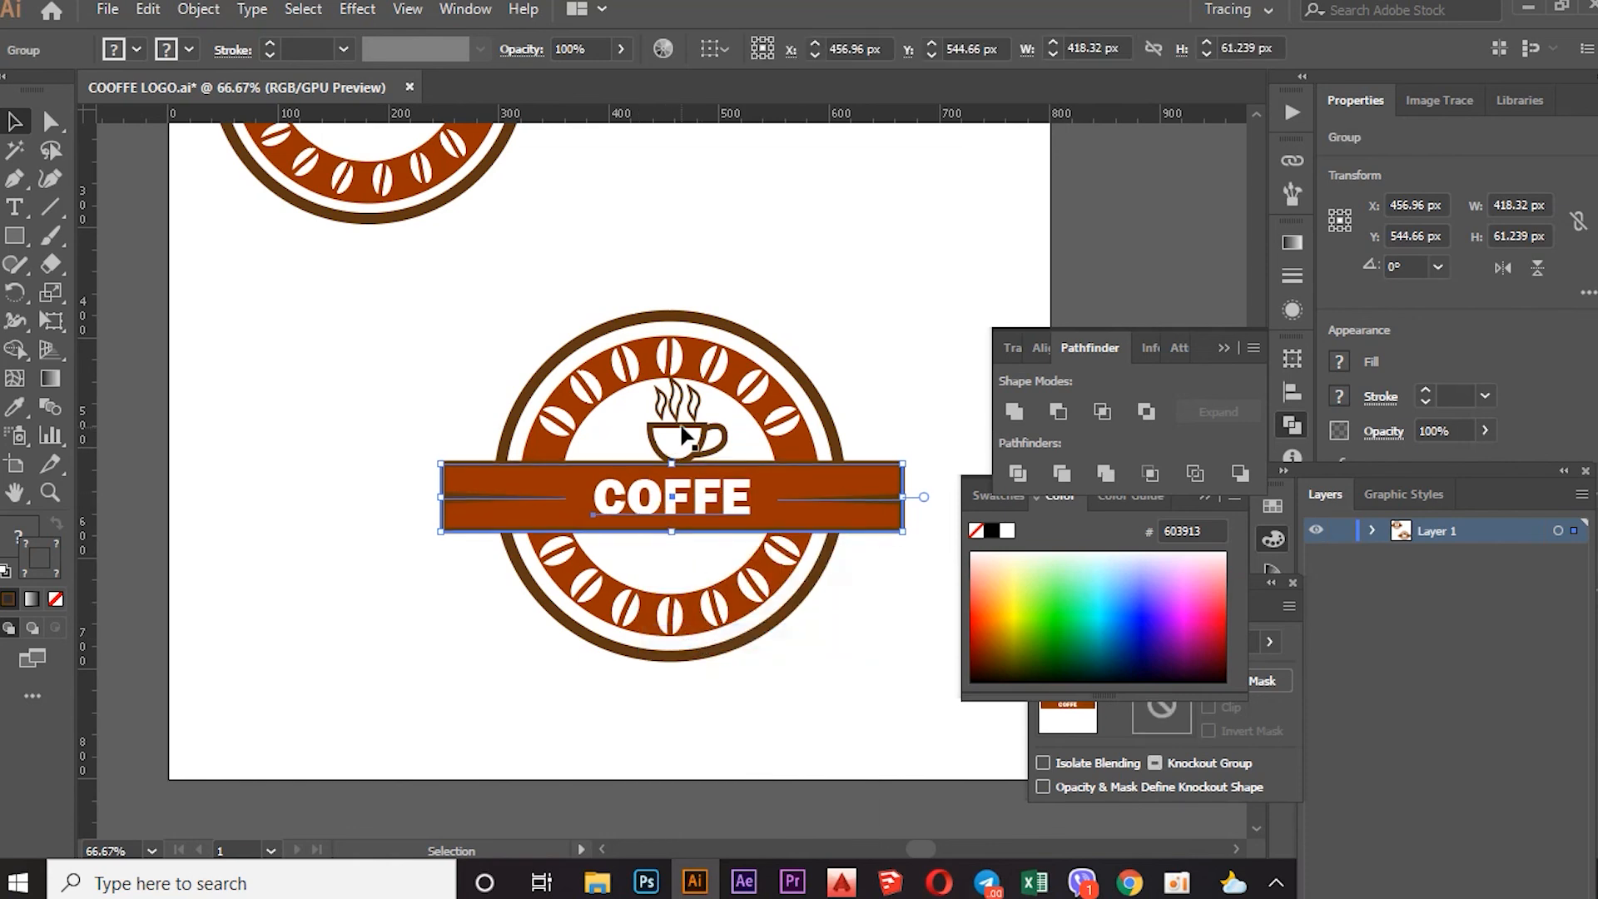
# Move the cup icon group slightly left and up to about X 464.6 px, Y 471.1 px
pyautogui.click(681, 431)
pyautogui.moveTo(666, 435); pyautogui.dragTo(670, 429)
pyautogui.click(788, 491)
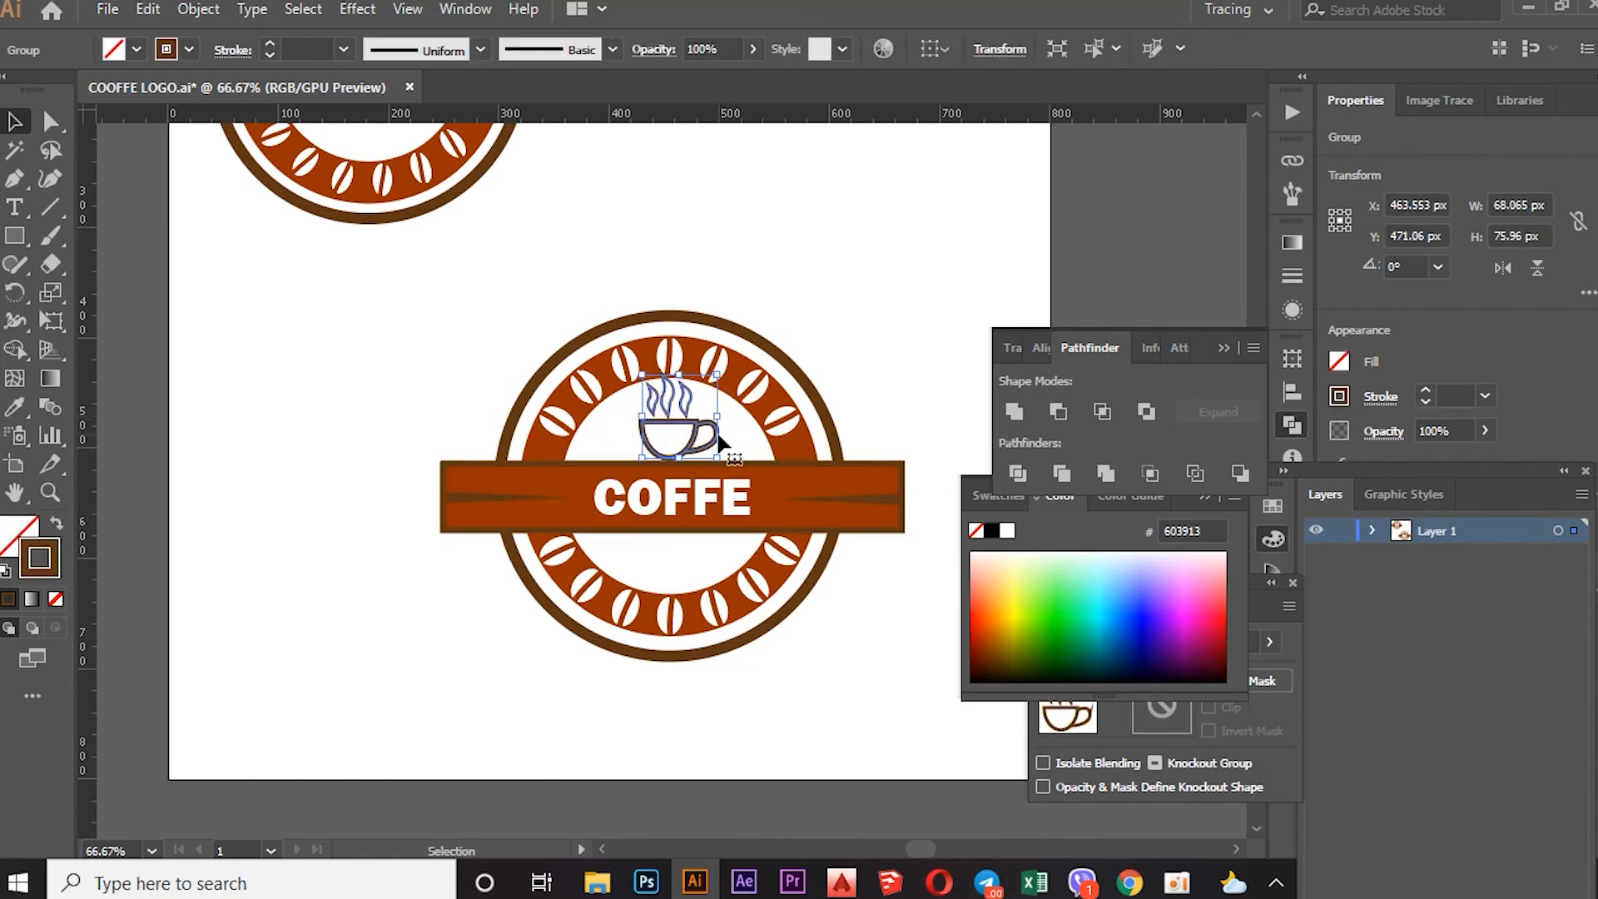
pyautogui.click(822, 356)
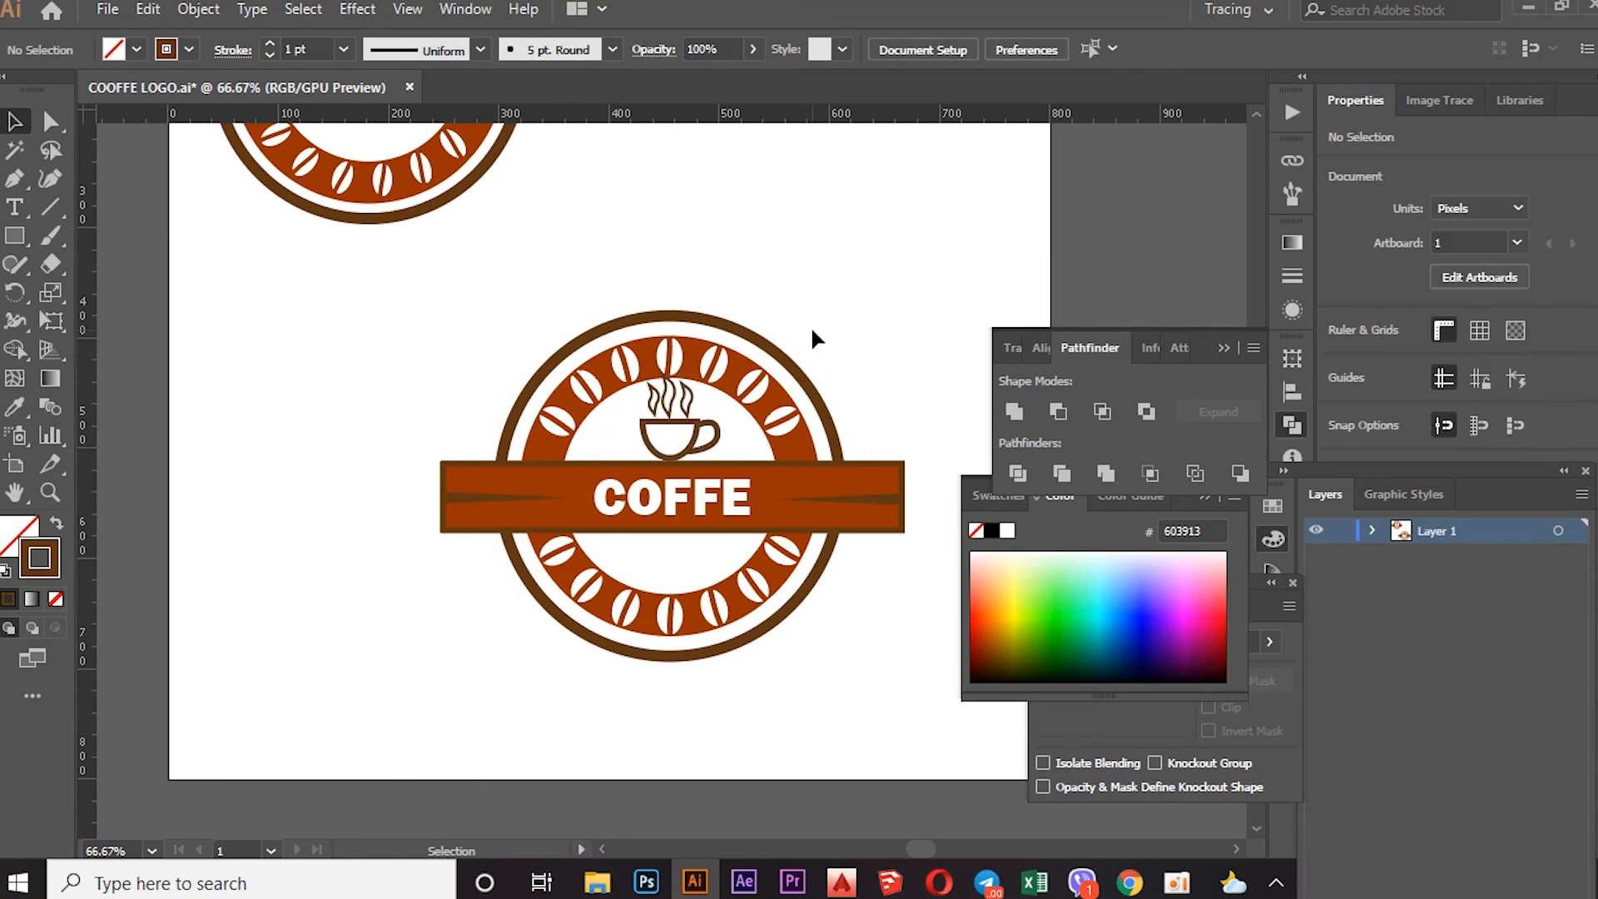
# Ungroup the cup icon into its separate cup and steam paths
pyautogui.rightClick(670, 383)
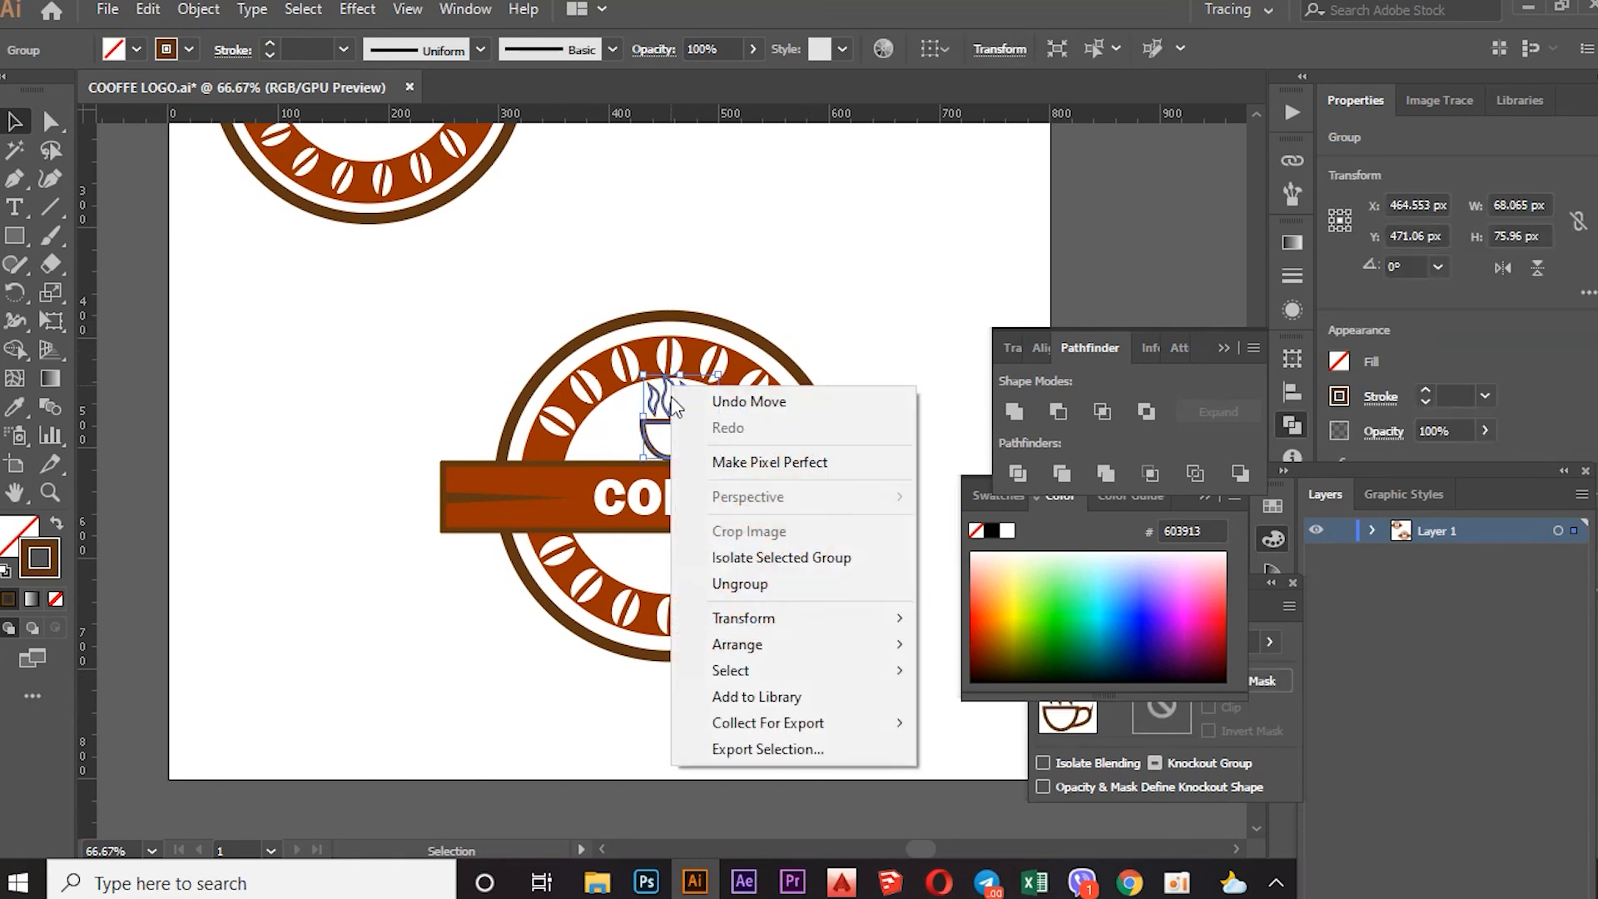
pyautogui.click(745, 584)
pyautogui.scroll(5, 697, 493)
pyautogui.scroll(5, 652, 336)
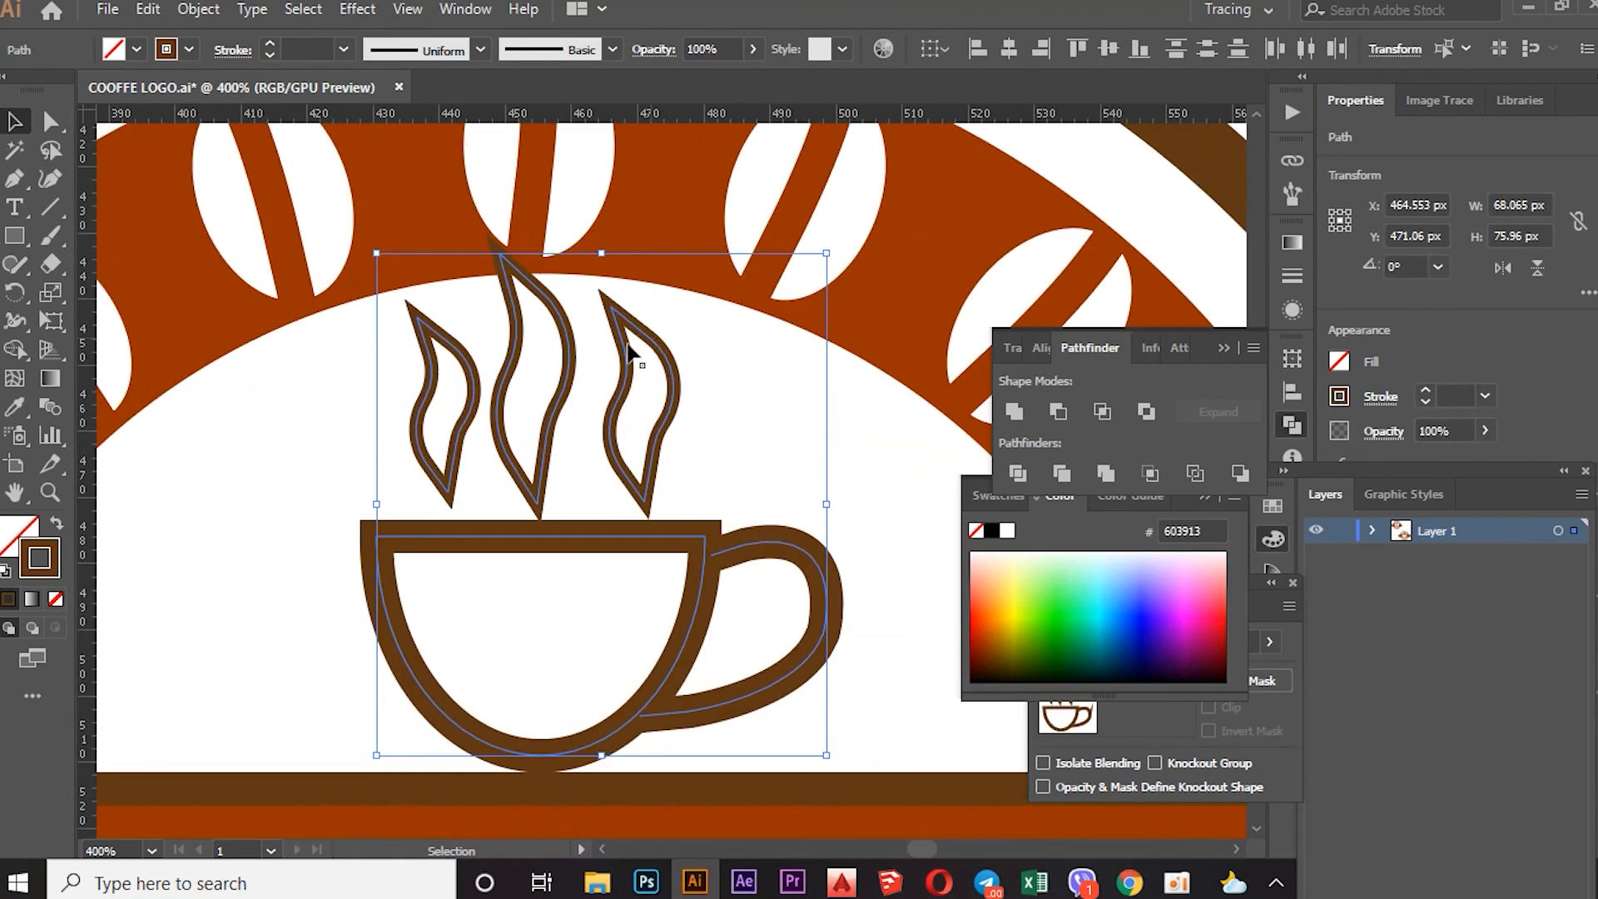
# Shrink the middle steam shape to about 8.8 × 30.4 px and lower it to about Y 455 px, clear of the bean ring
pyautogui.click(668, 319)
pyautogui.click(543, 296)
pyautogui.moveTo(571, 251); pyautogui.dragTo(565, 262)
pyautogui.press('Down')
pyautogui.press('Down')
pyautogui.press('Down')
pyautogui.press('Down')
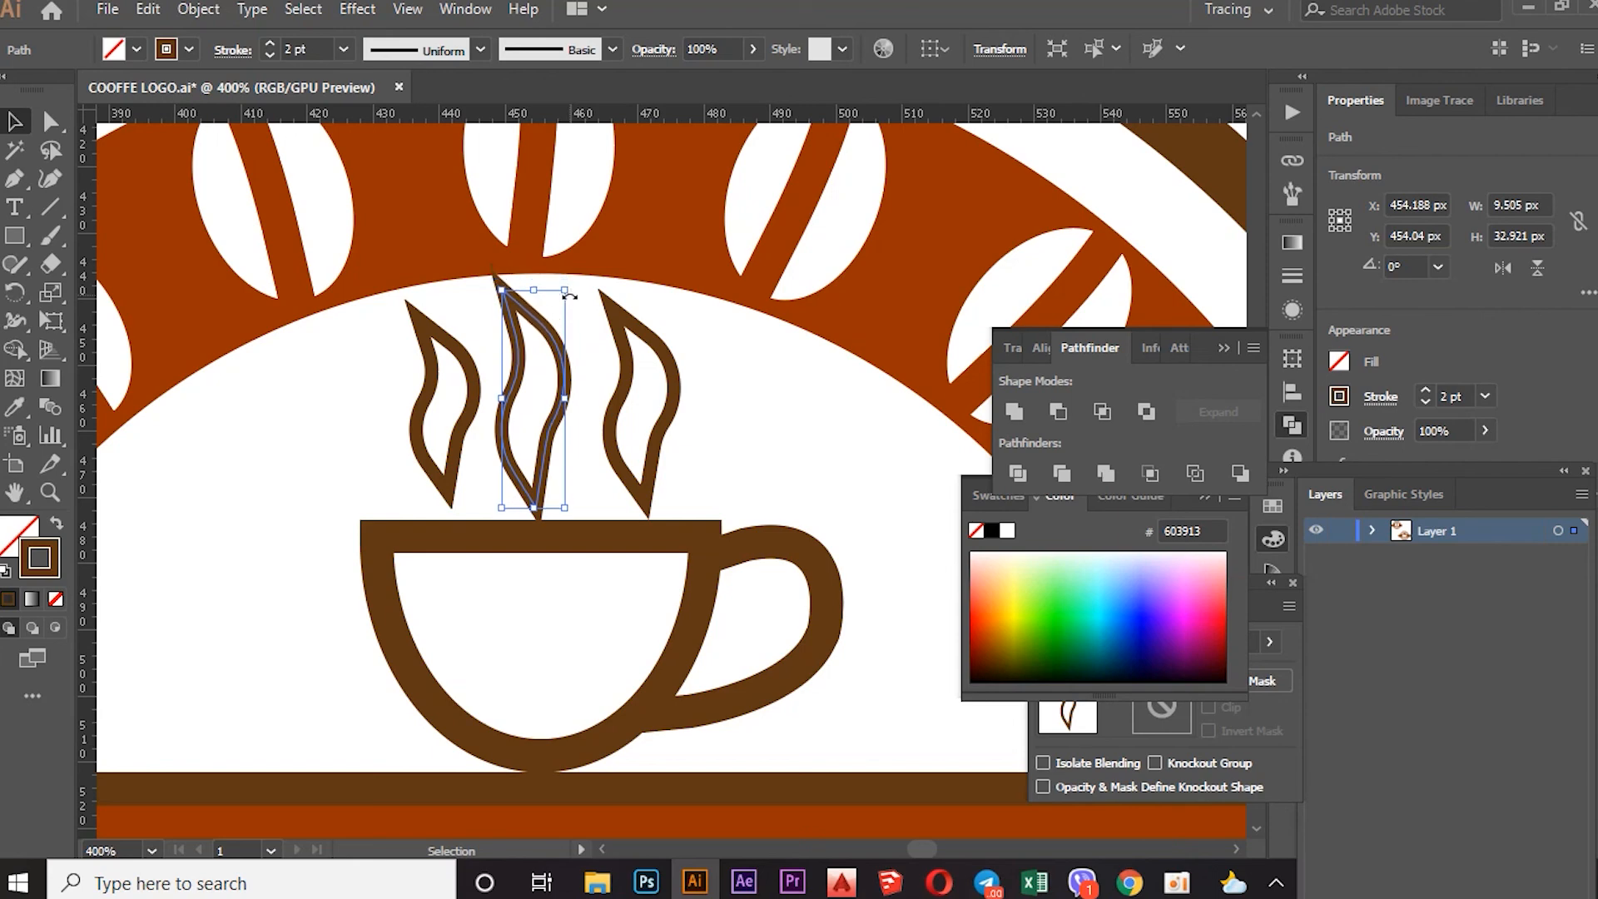
pyautogui.moveTo(566, 293); pyautogui.dragTo(563, 296)
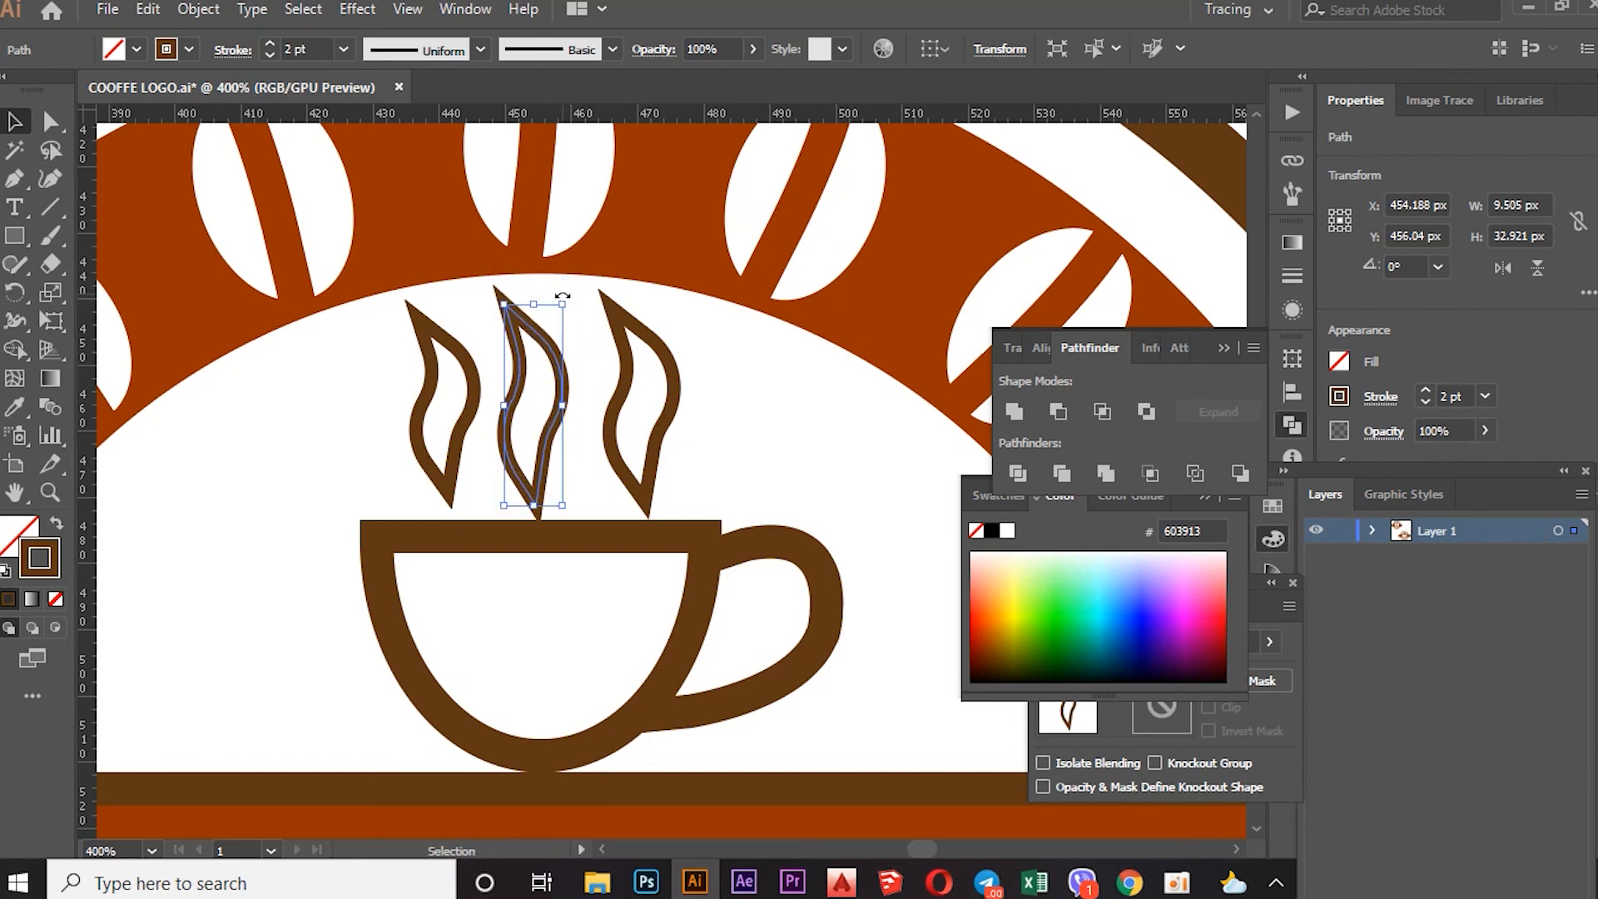
pyautogui.press('Up')
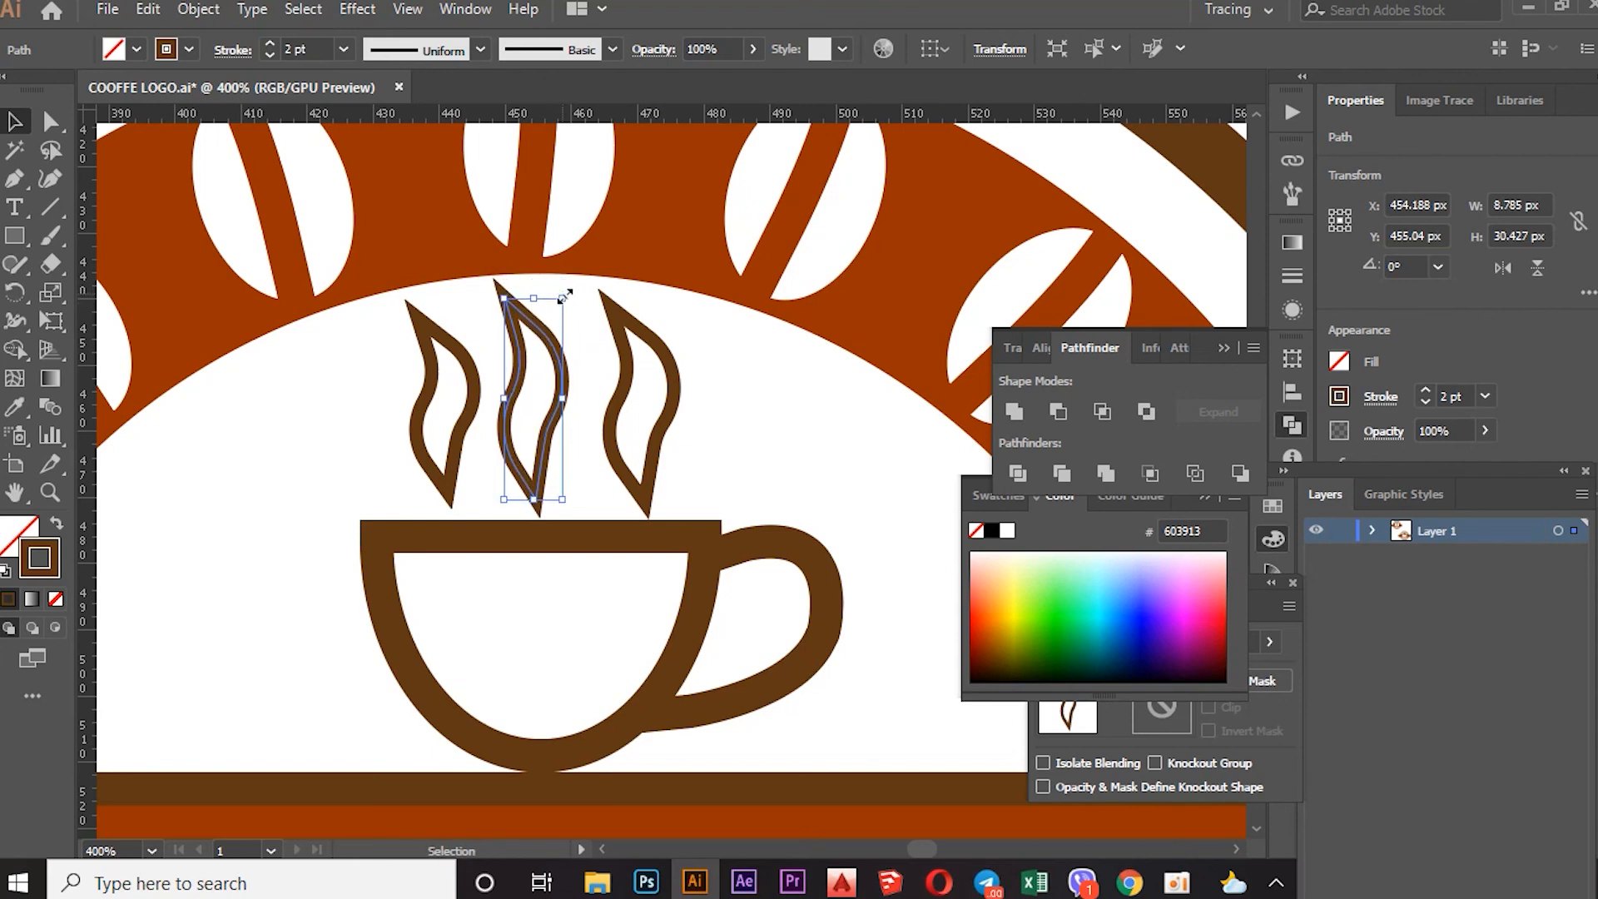
# Select the cup and its three steam shapes and group them again
pyautogui.scroll(-4, 664, 337)
pyautogui.click(396, 248)
pyautogui.click(605, 354)
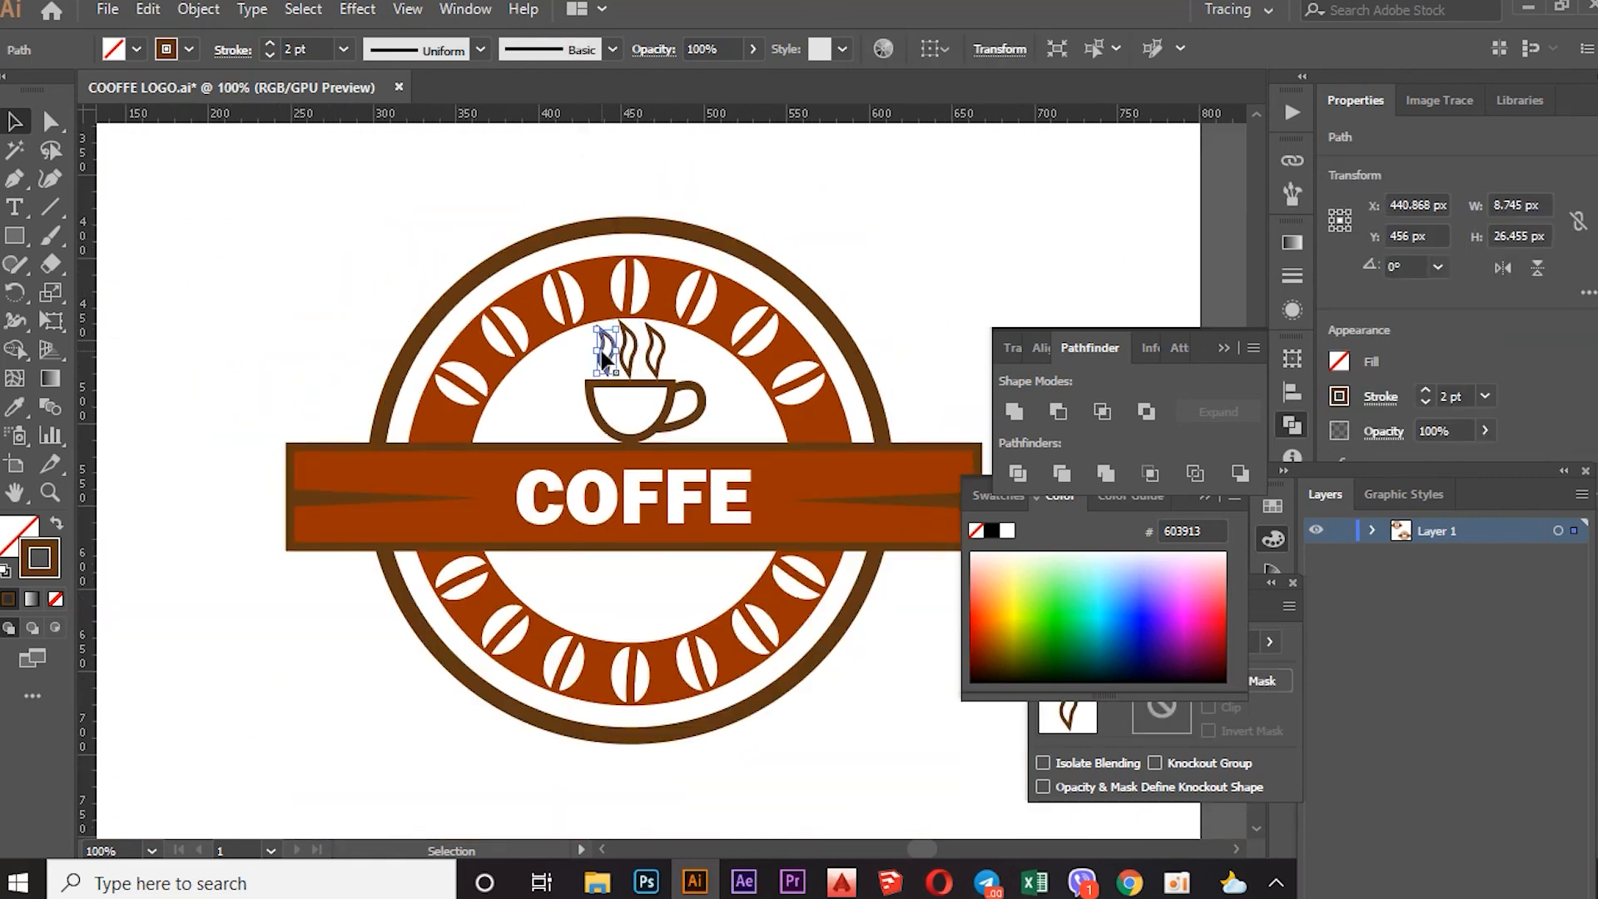
pyautogui.click(682, 341)
pyautogui.scroll(3, 683, 341)
pyautogui.moveTo(589, 423); pyautogui.dragTo(591, 434)
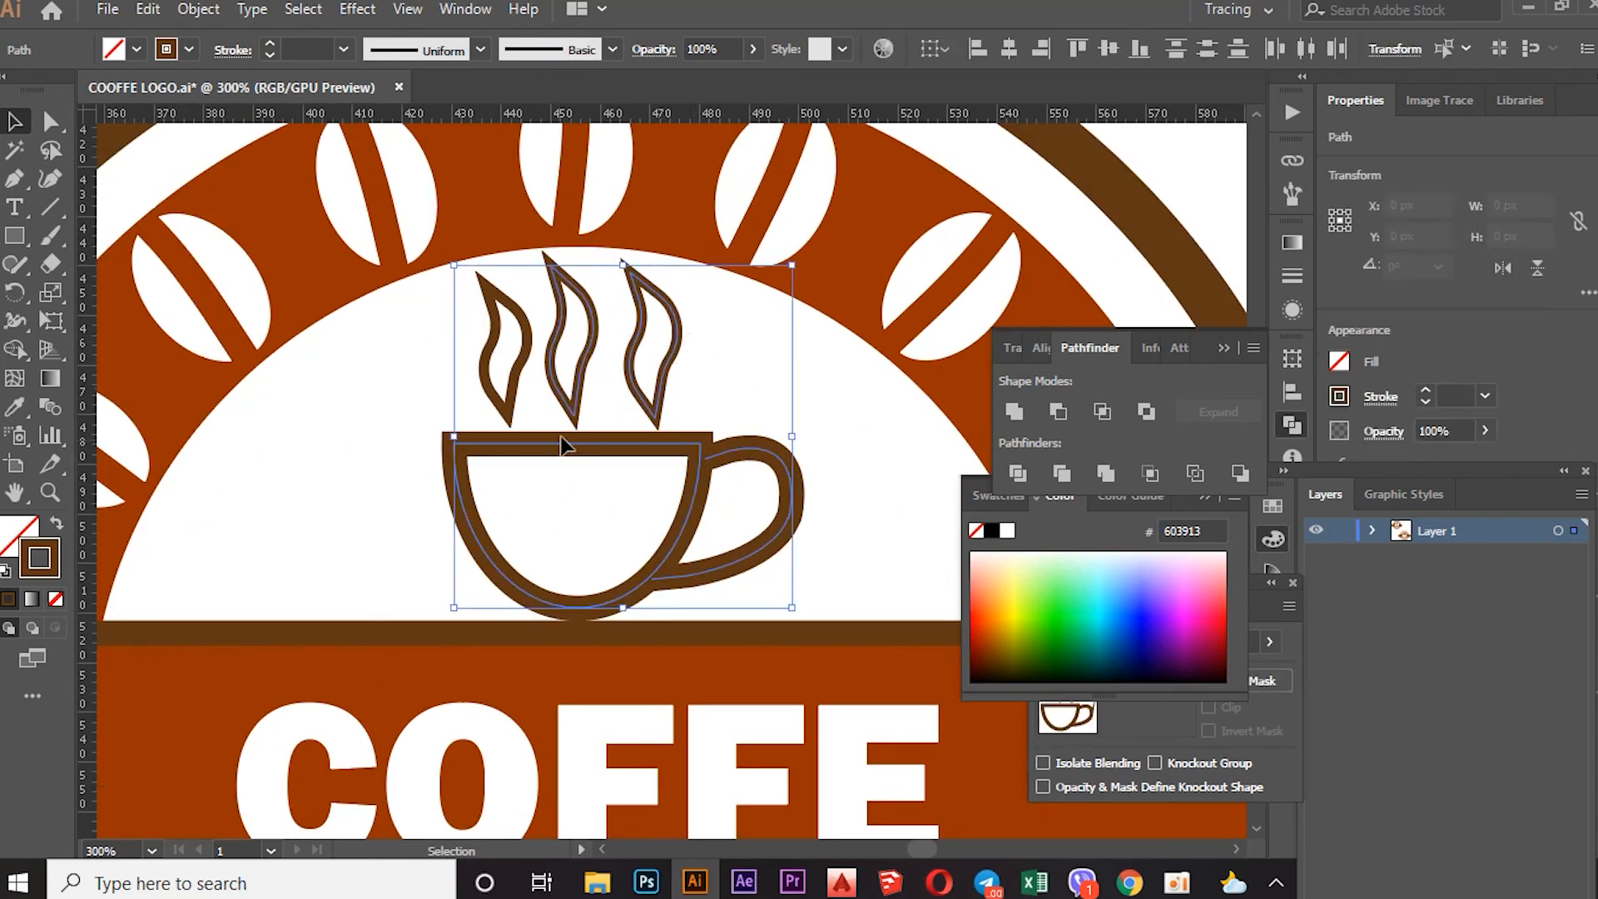
pyautogui.rightClick(570, 391)
pyautogui.click(652, 542)
# Group all parts of the new logo and move it up and right to about X 475.7 px, Y 469.6 px
pyautogui.scroll(-3, 625, 403)
pyautogui.scroll(-2, 626, 403)
pyautogui.scroll(1, 688, 288)
pyautogui.moveTo(791, 353); pyautogui.dragTo(505, 617)
pyautogui.rightClick(611, 500)
pyautogui.click(672, 643)
pyautogui.moveTo(640, 520); pyautogui.dragTo(655, 466)
# Ungroup the original upper logo and delete the extra O from its banner text to make it read COFFE
pyautogui.rightClick(372, 207)
pyautogui.click(433, 407)
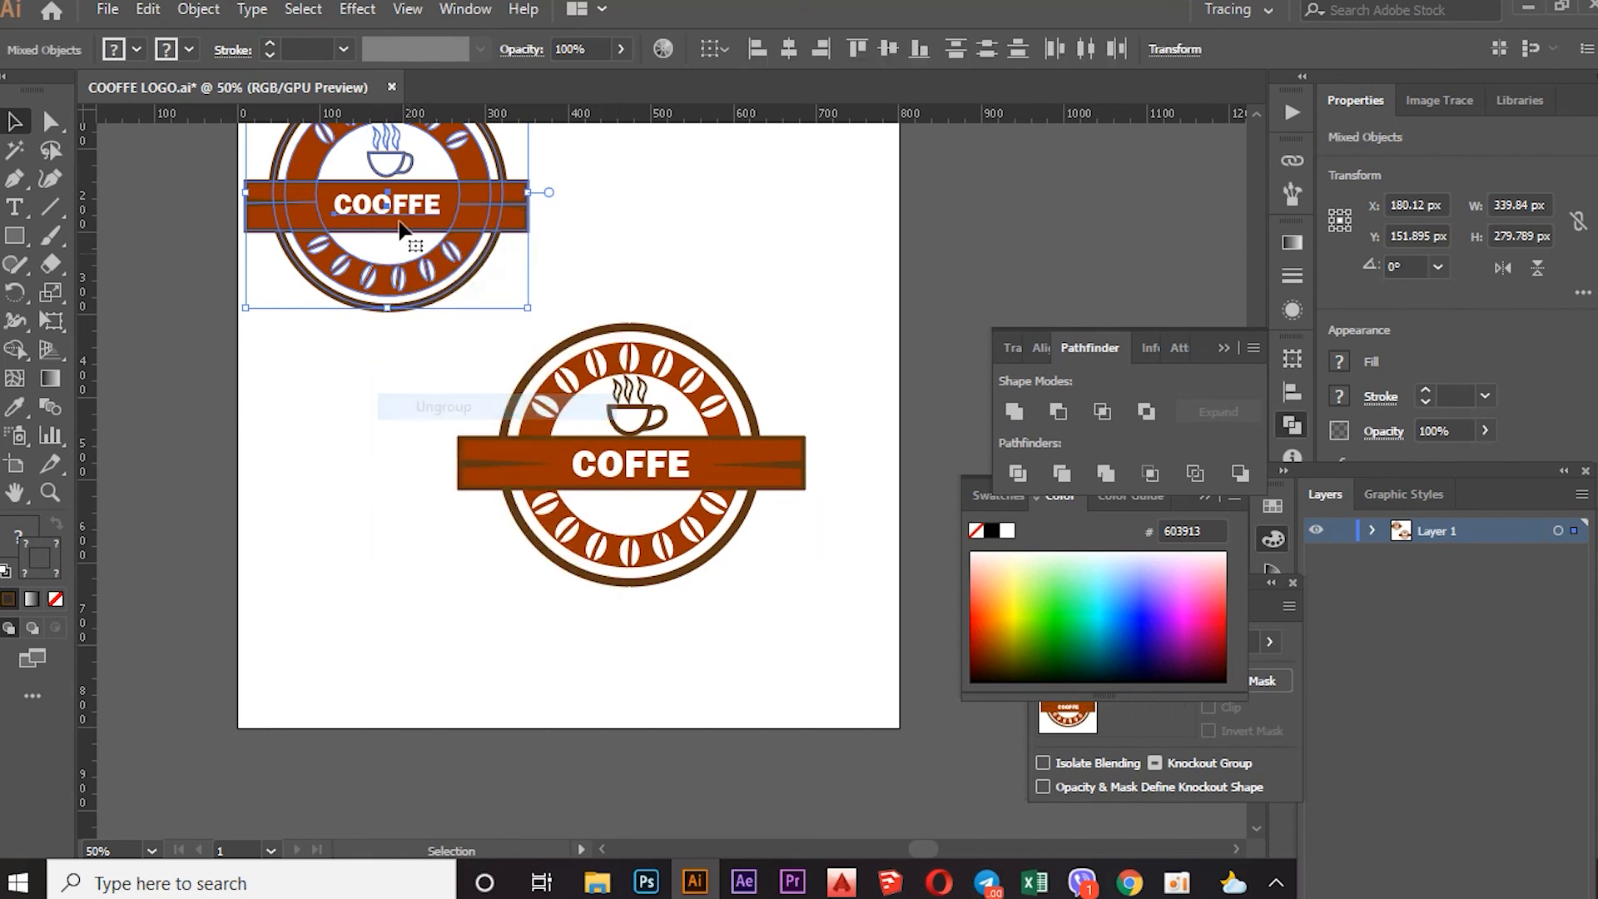
pyautogui.hotkey('ctrl', 'shift', 'a')
pyautogui.doubleClick(391, 208)
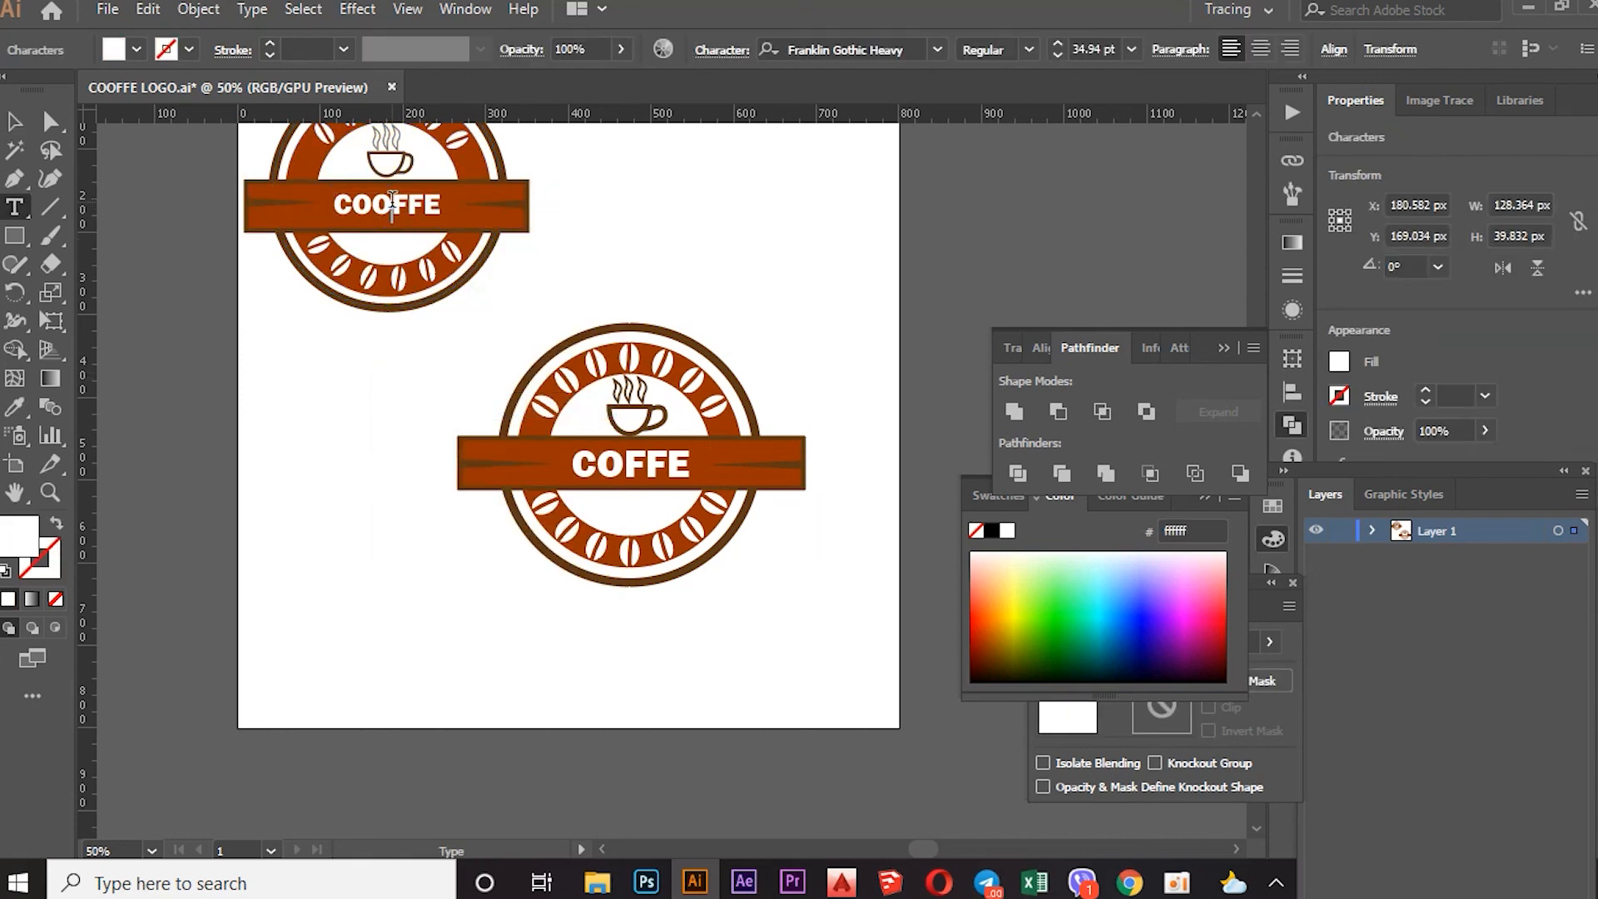
pyautogui.press('BackSpace')
pyautogui.click(11, 122)
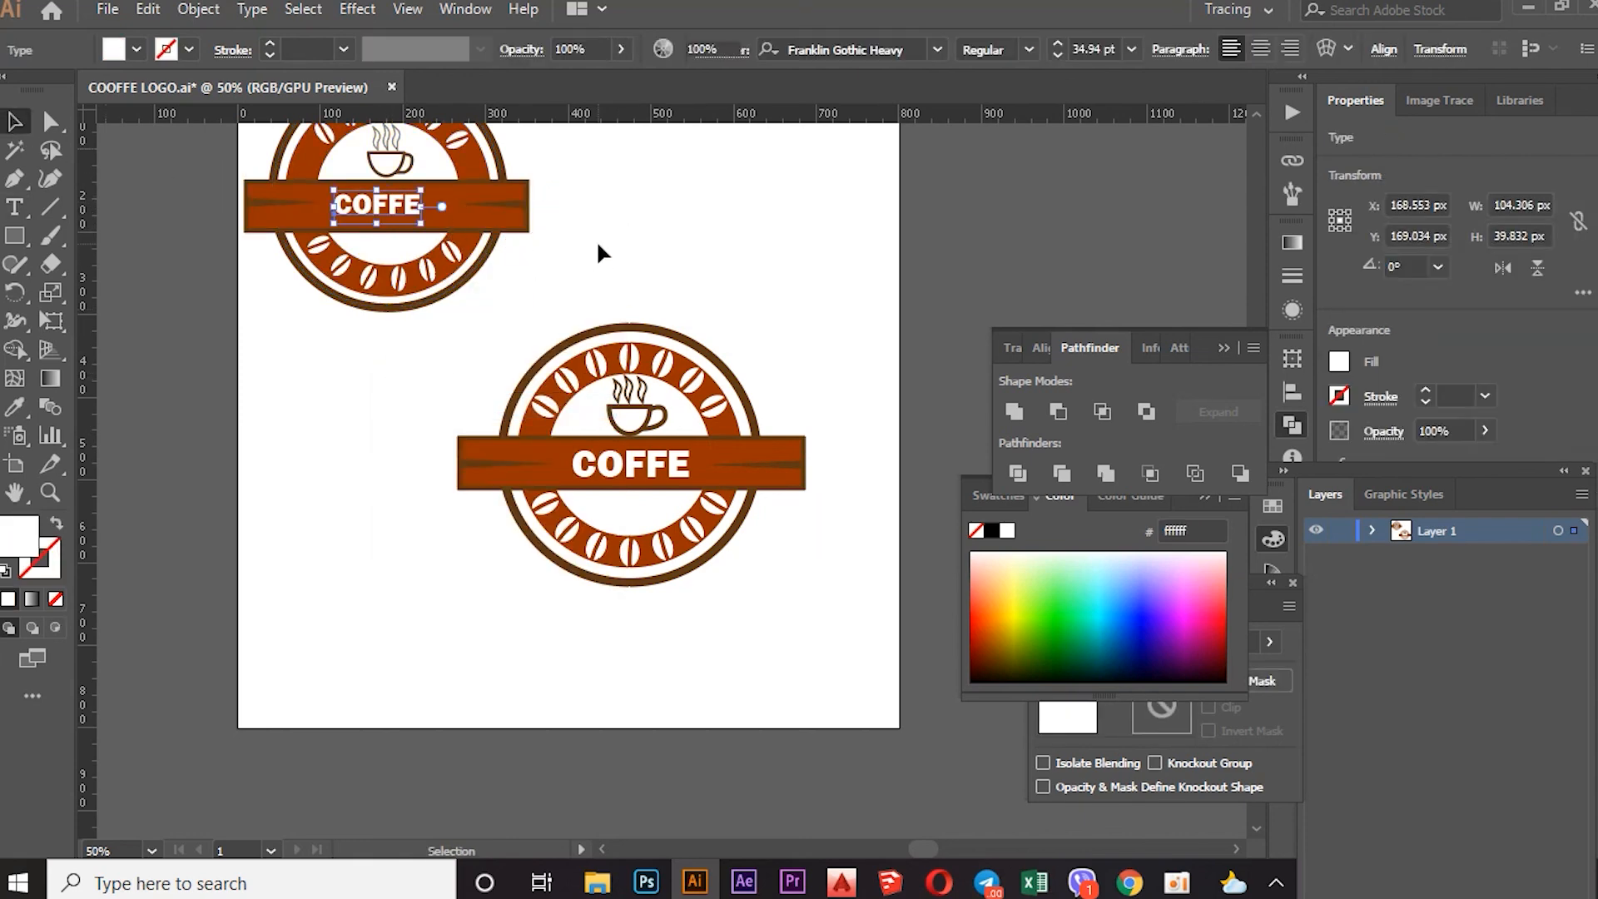
pyautogui.click(595, 240)
# Select the grouped new logo below the original
pyautogui.scroll(-1, 604, 253)
pyautogui.click(555, 489)
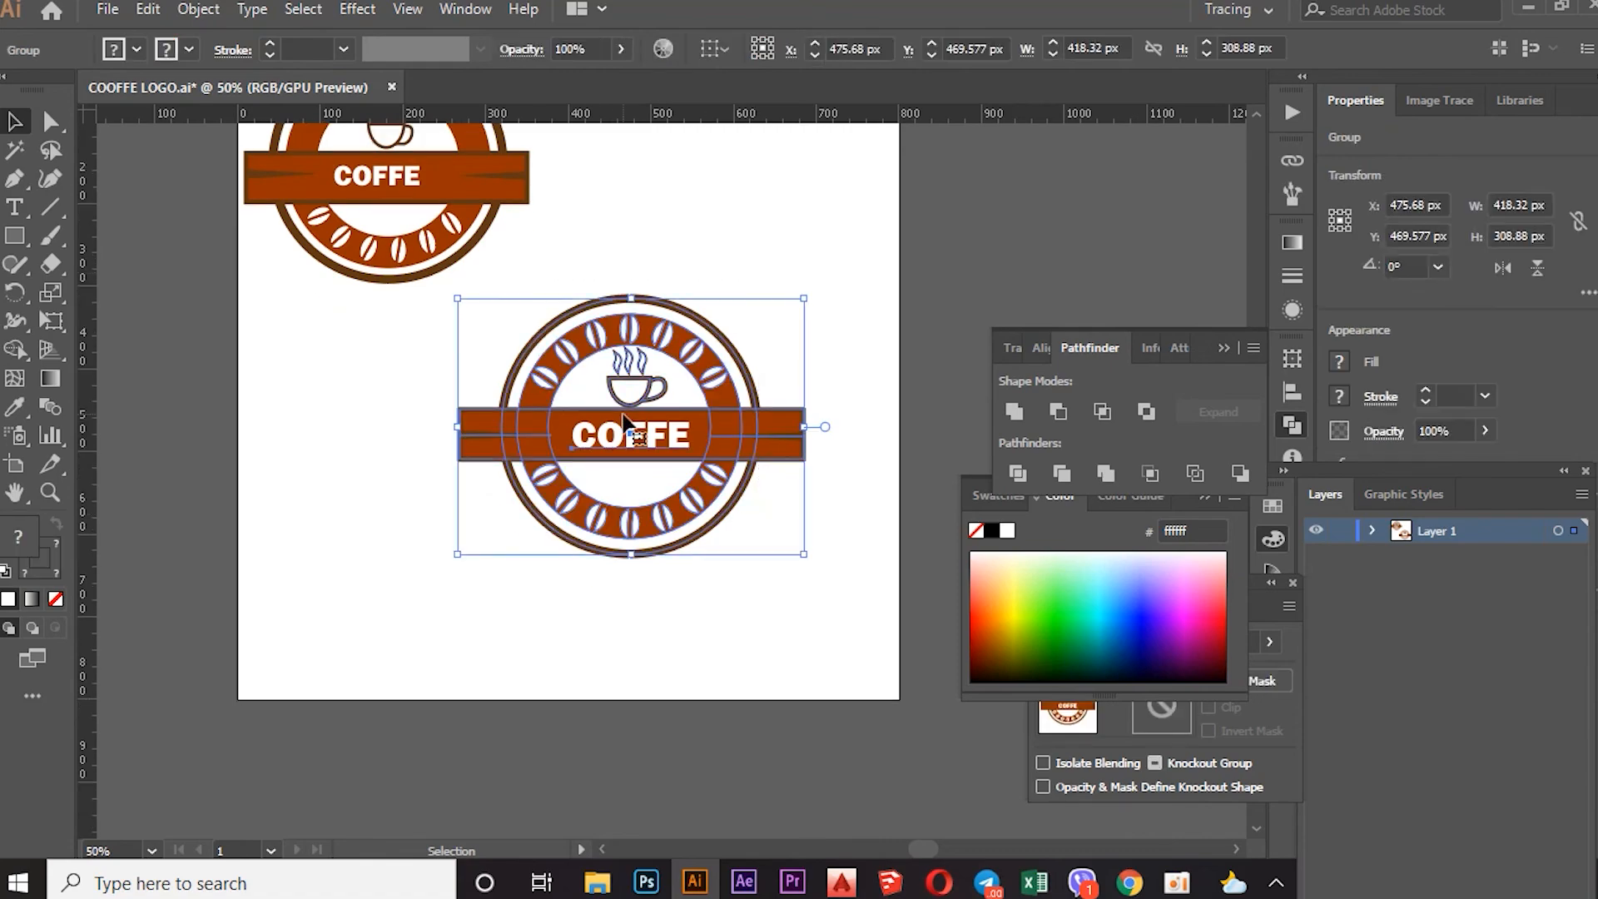